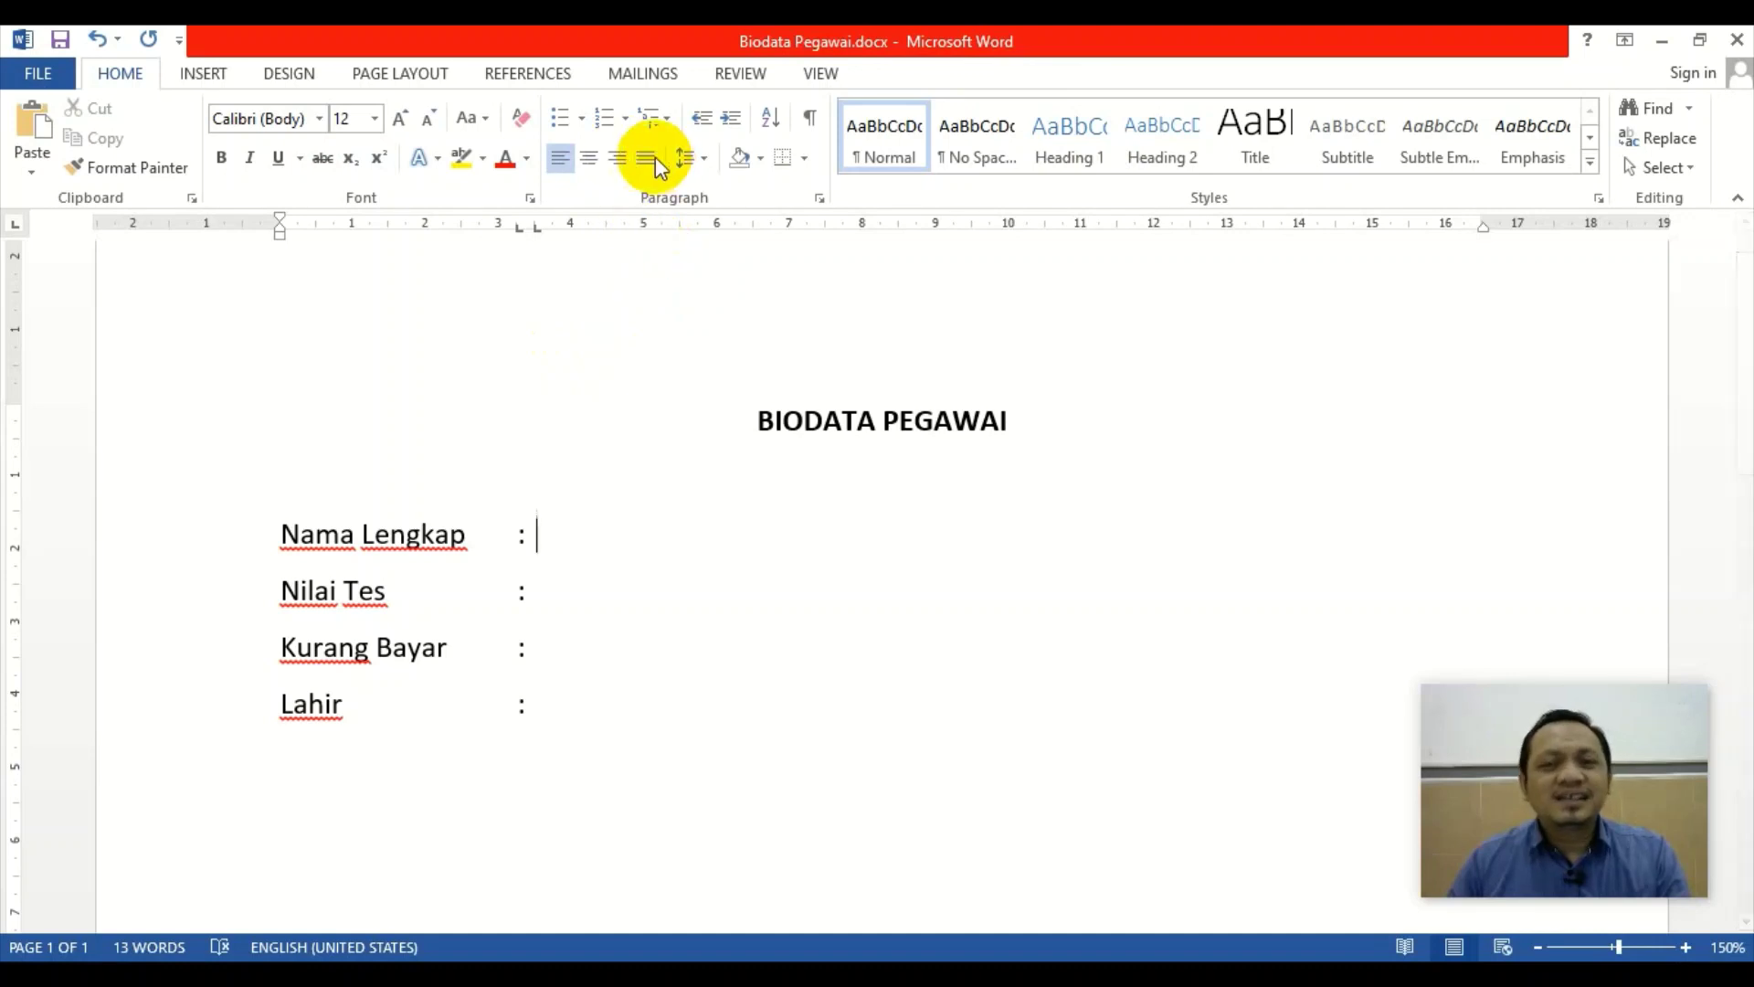
From Mailings, choose Select Recipients > Type a New List to get a blank New Address List
left_click(650, 73)
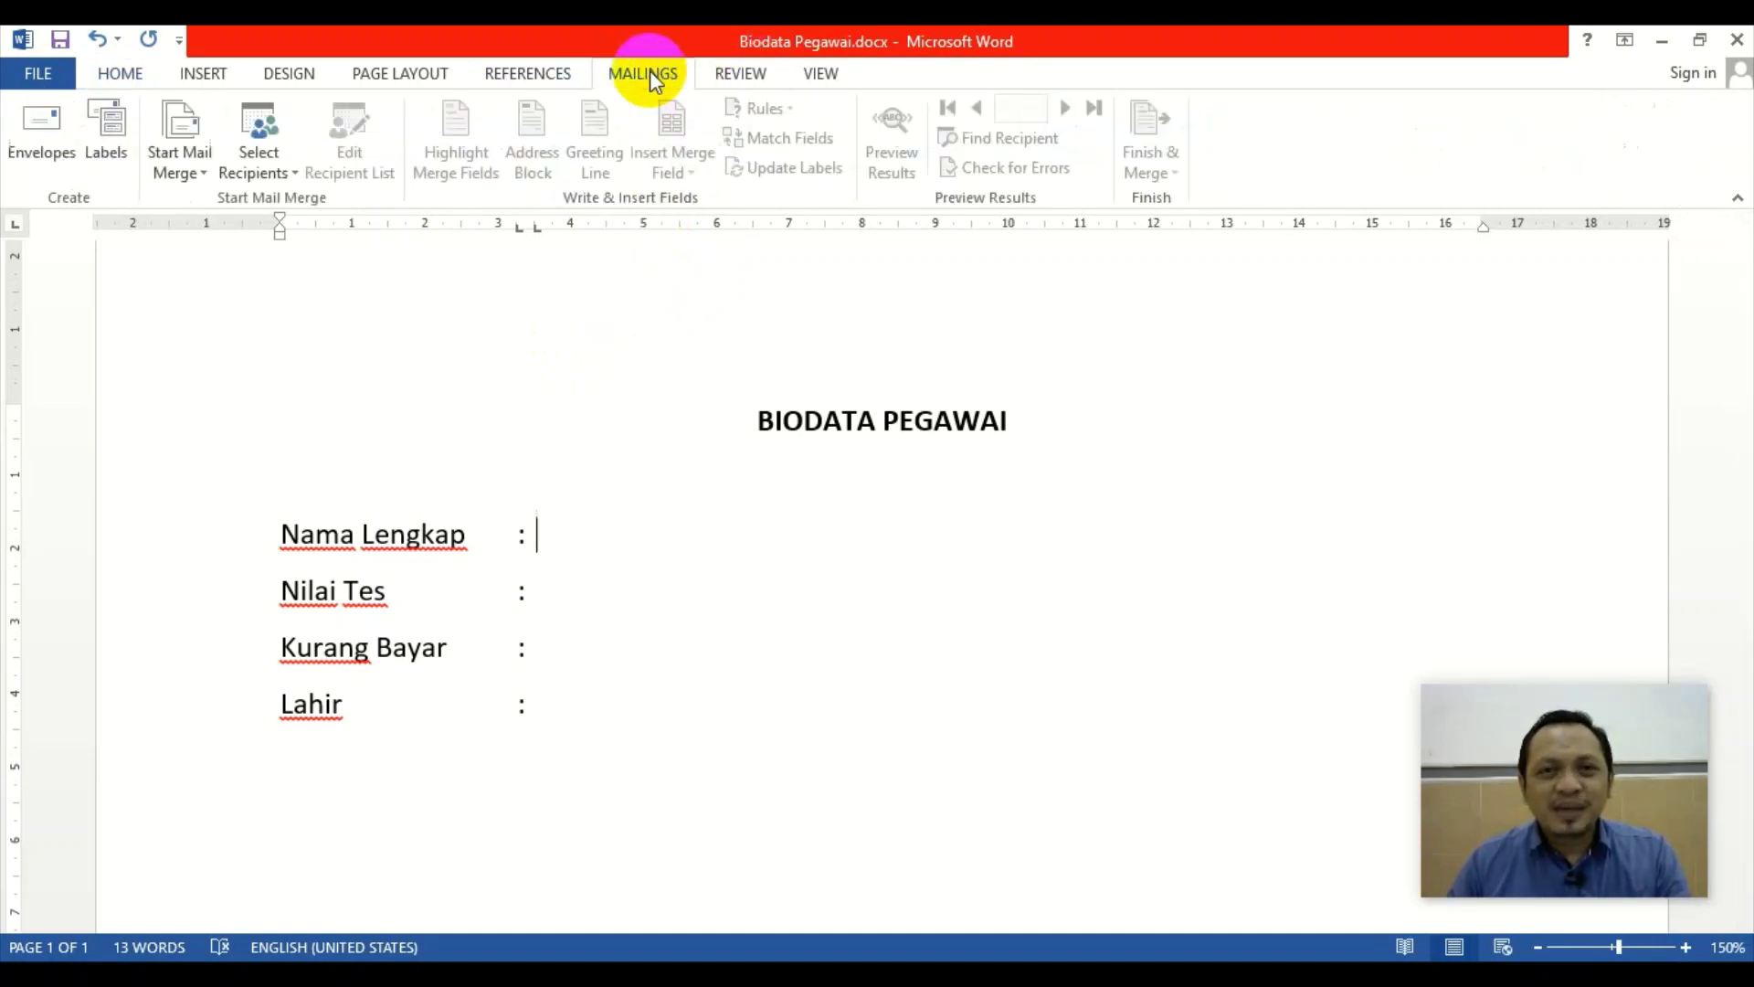
left_click(257, 163)
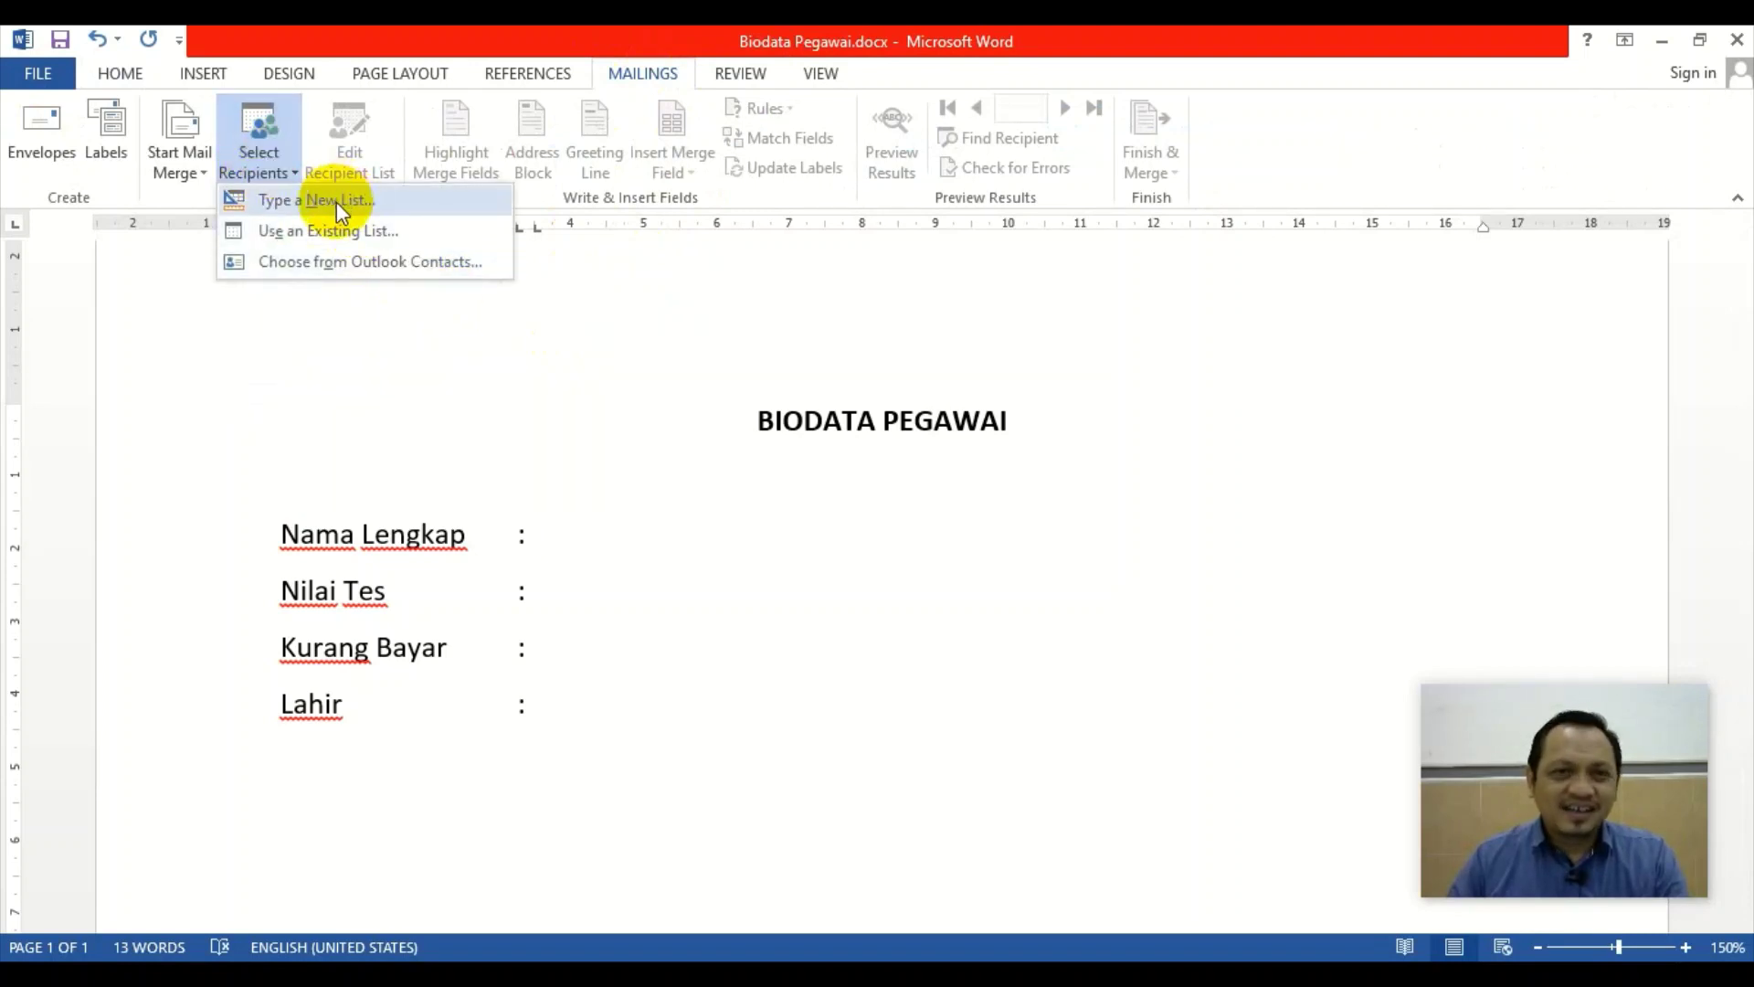
left_click(397, 203)
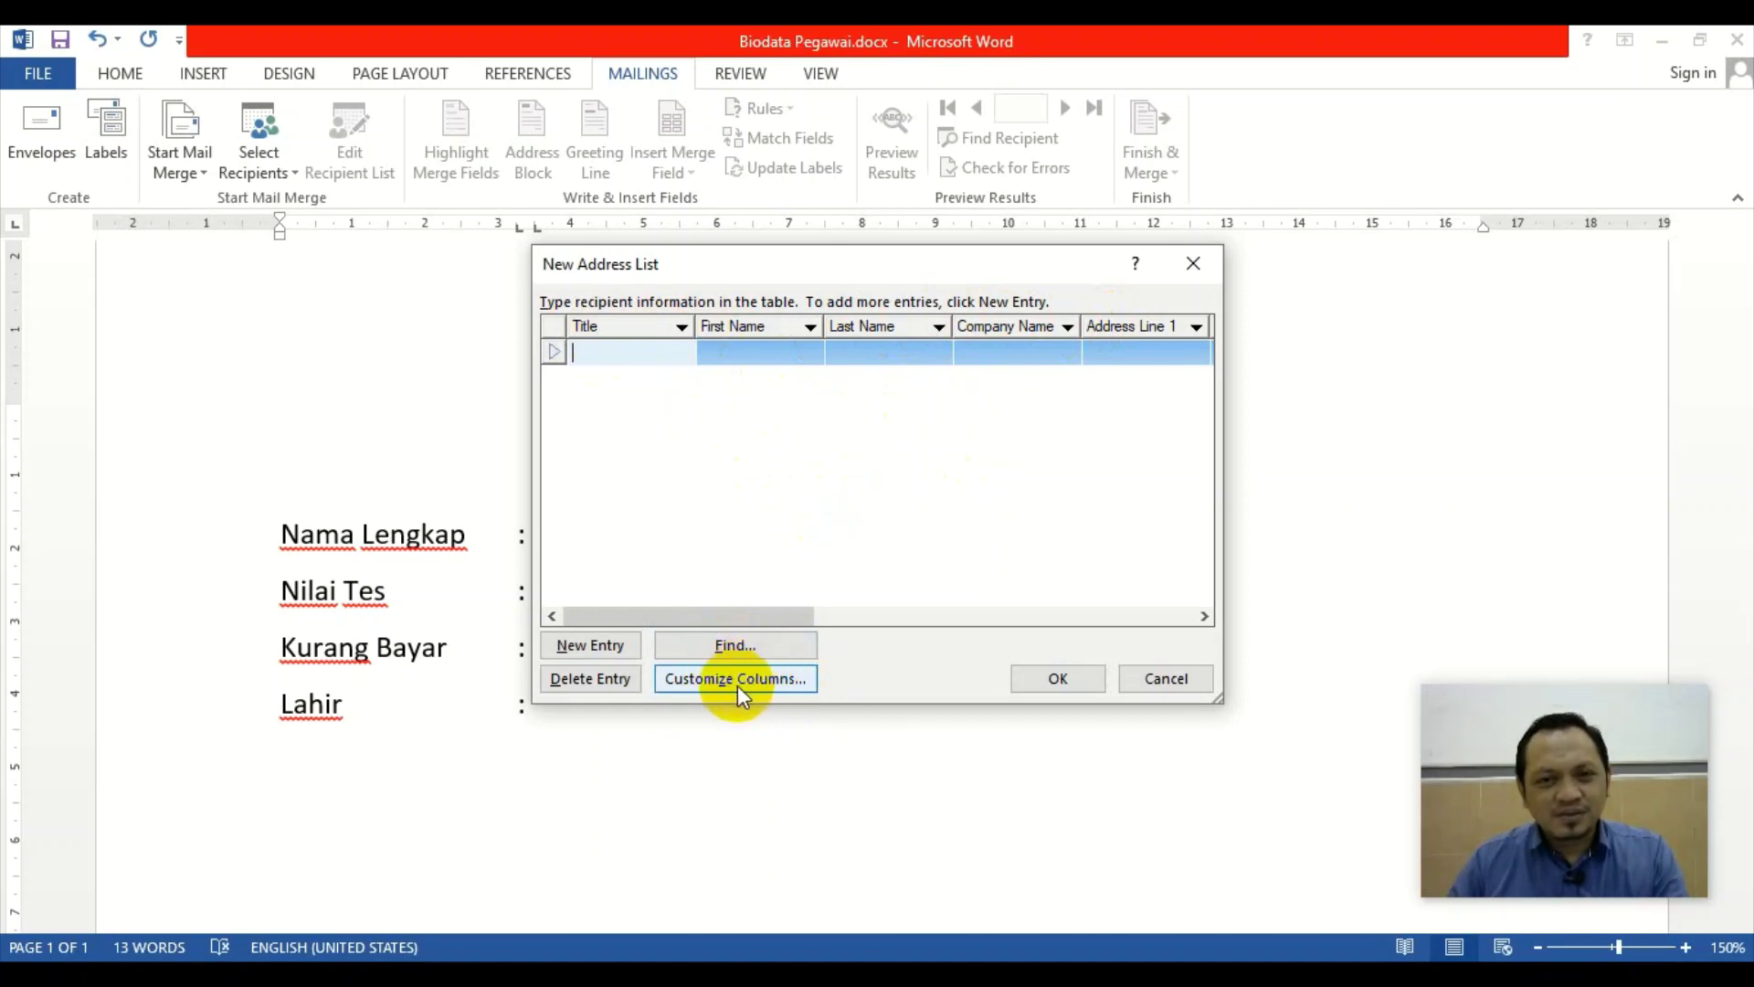
In Customize Columns, delete the Title, First Name and Last Name fields
left_click(766, 679)
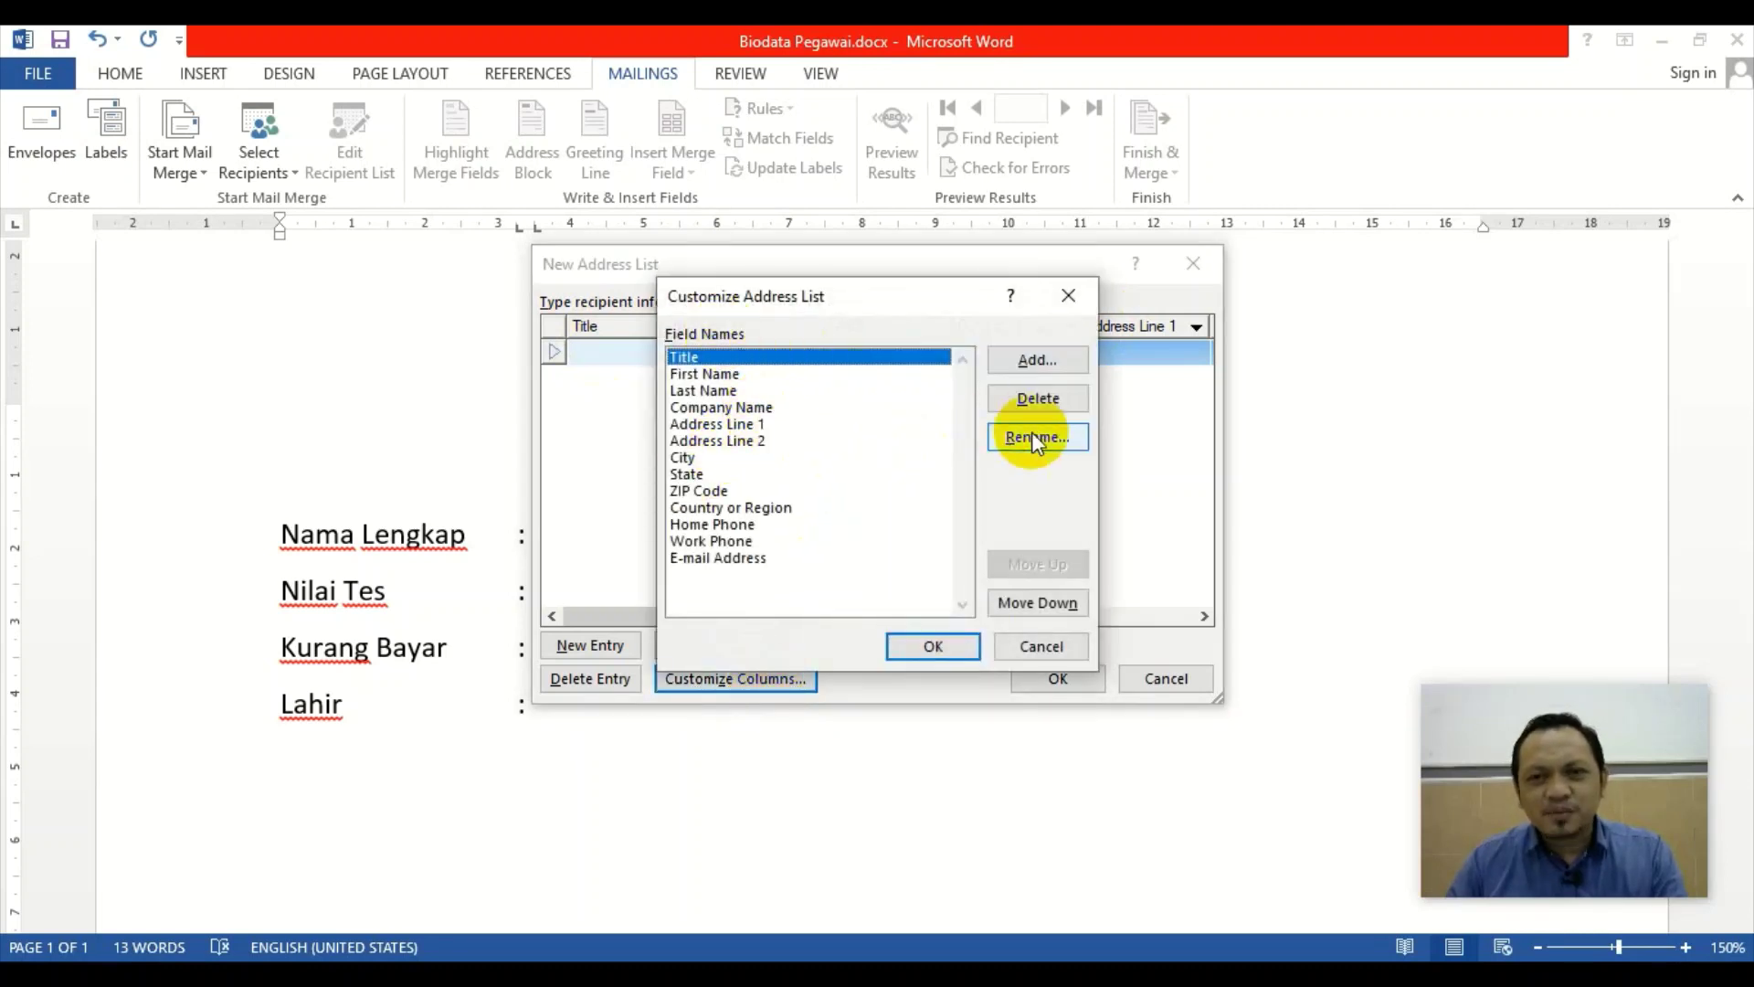
left_click(772, 390)
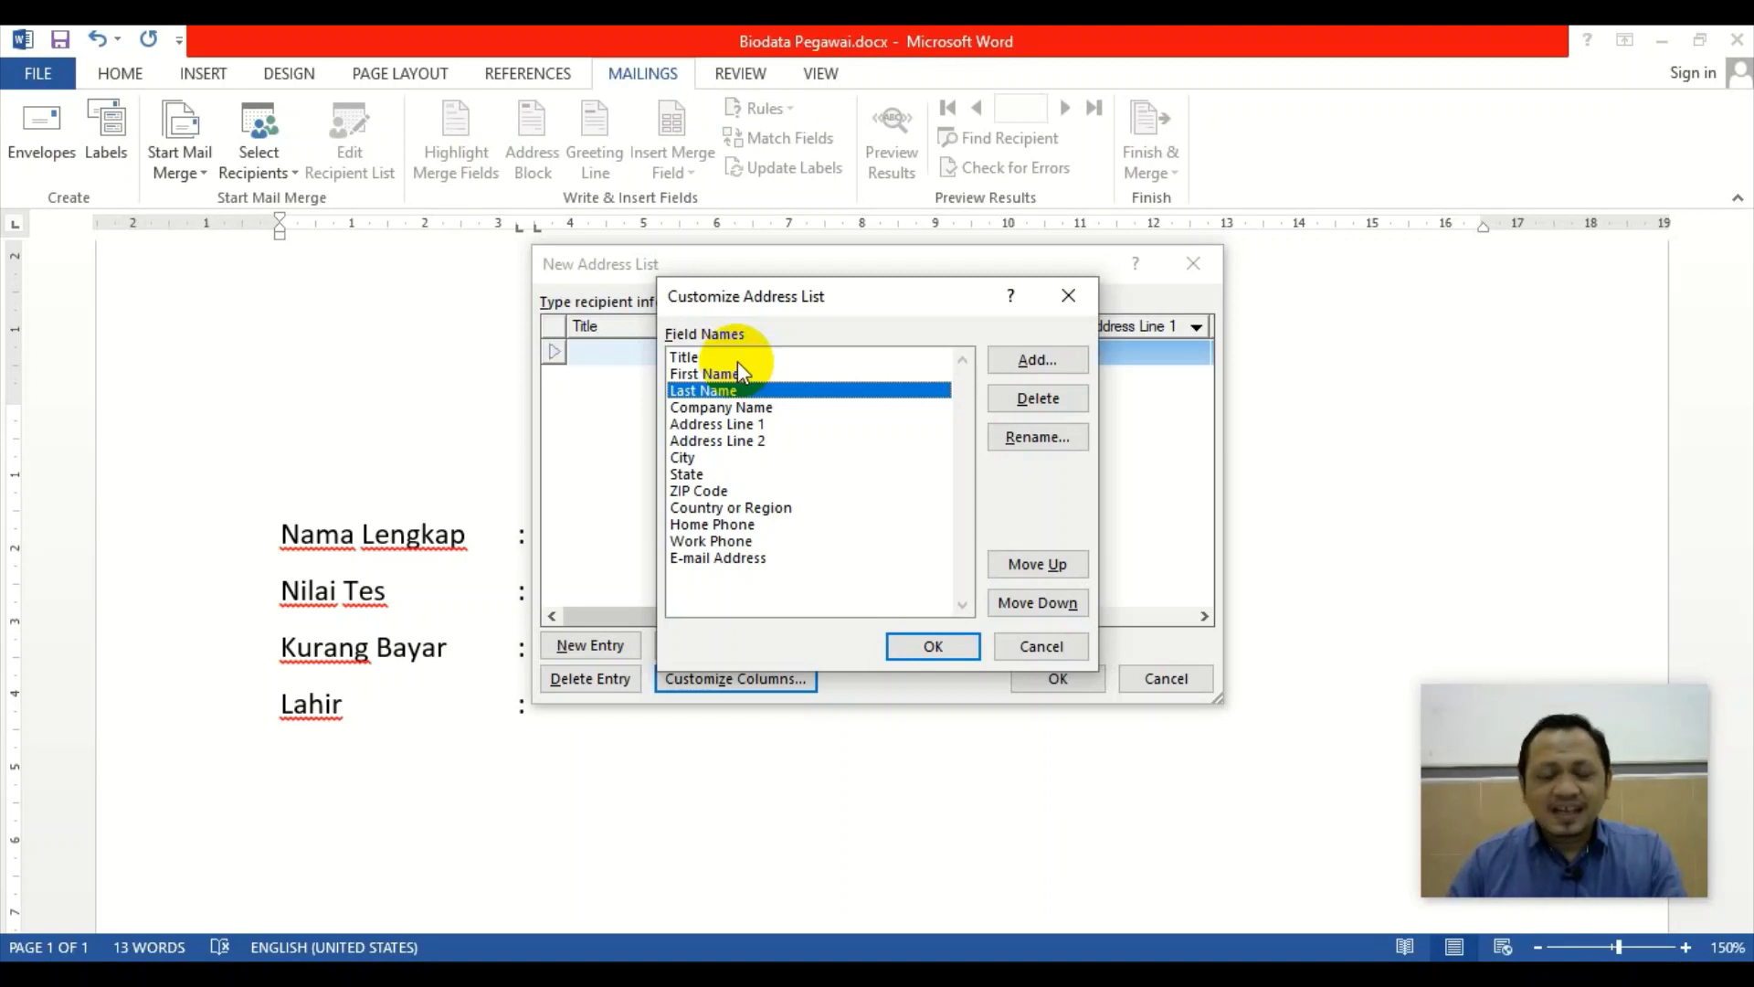
left_click(737, 358)
left_click(1034, 397)
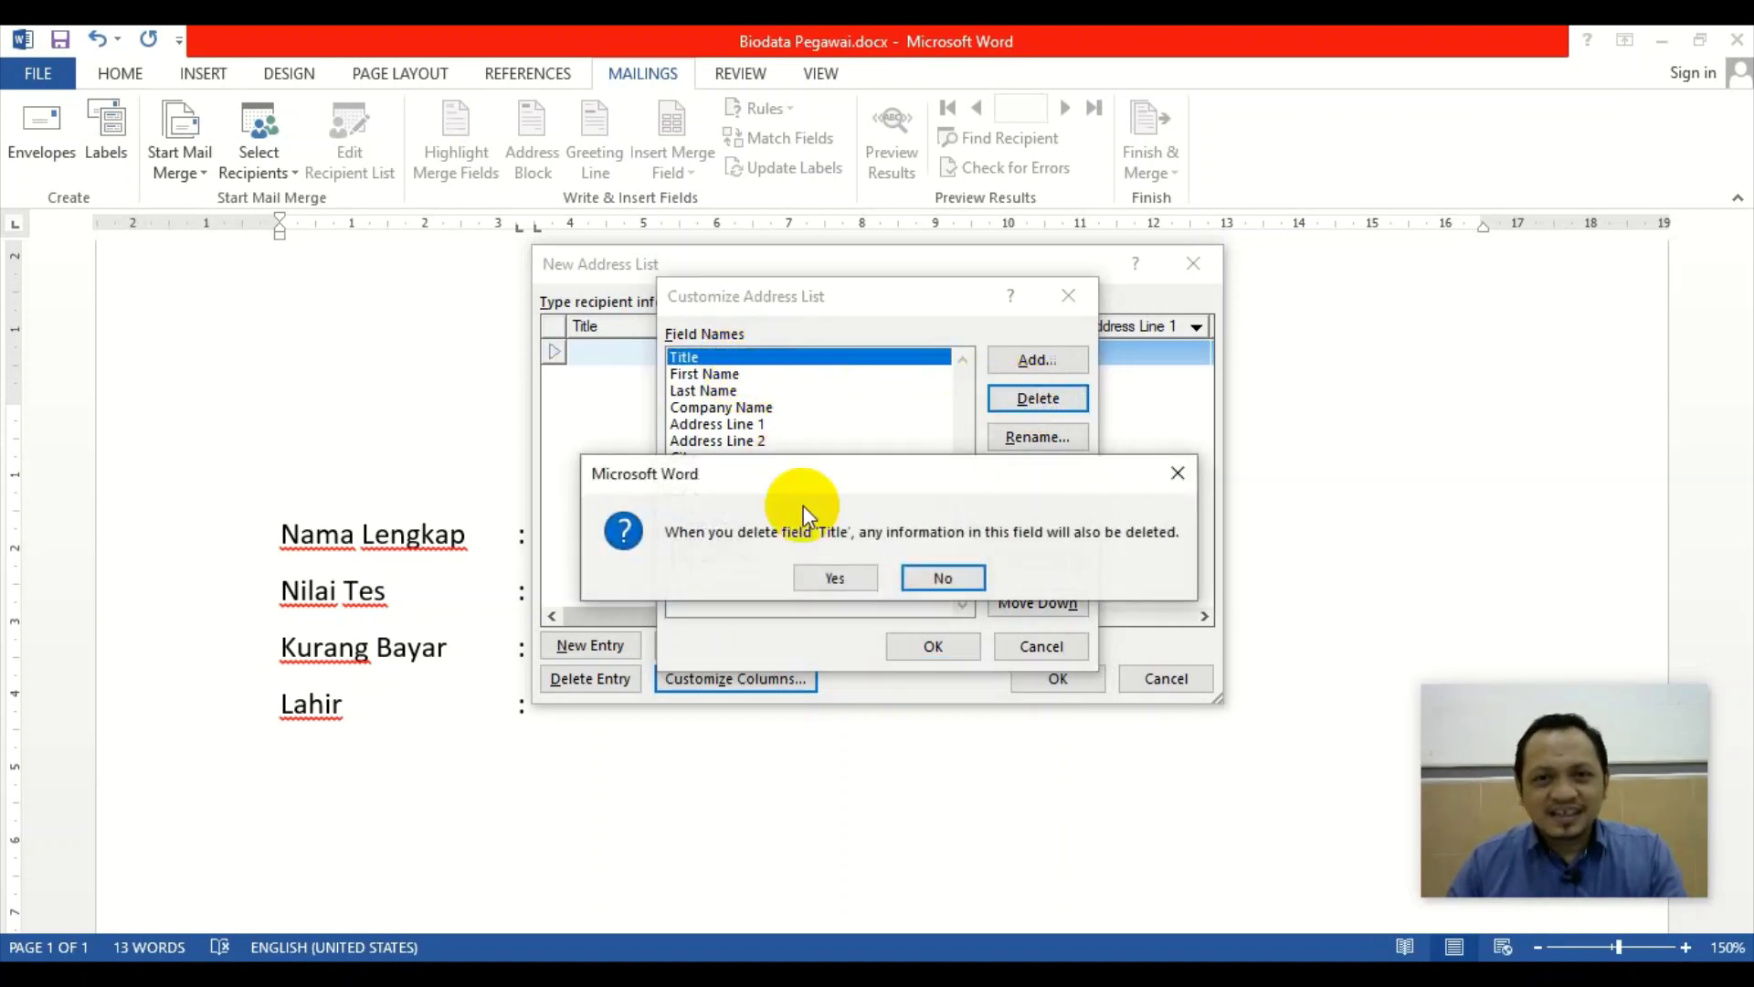
left_click(834, 577)
left_click(1049, 400)
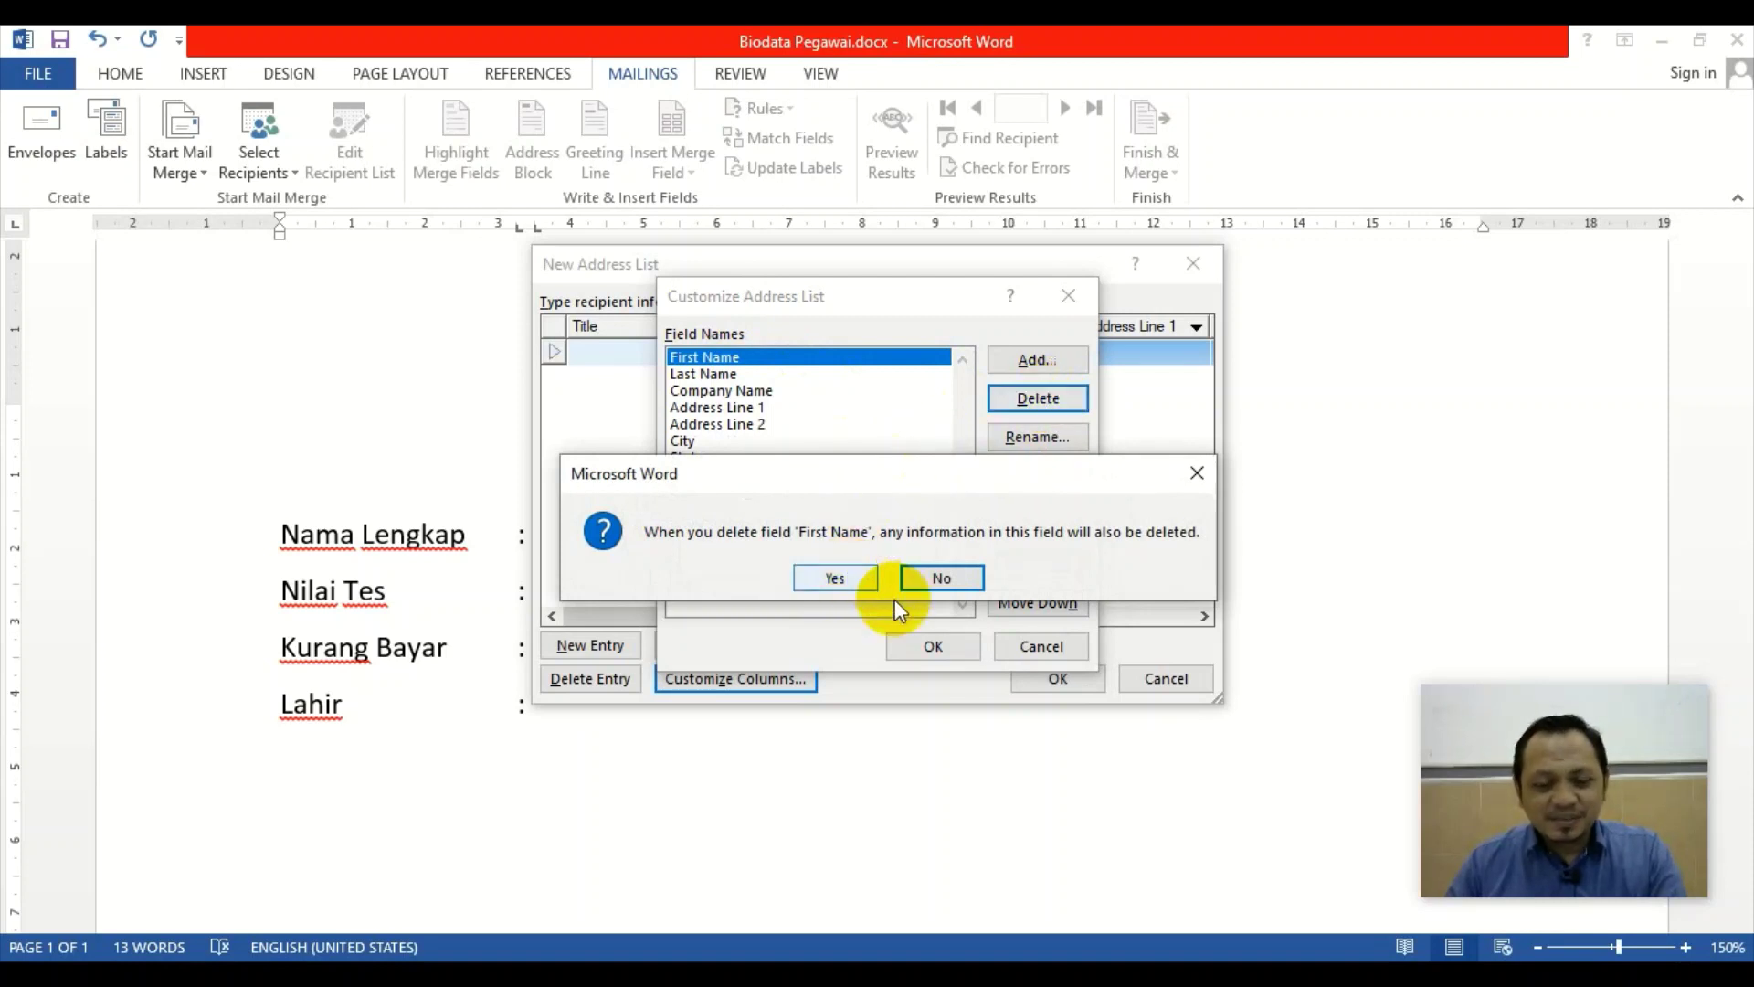
key("y")
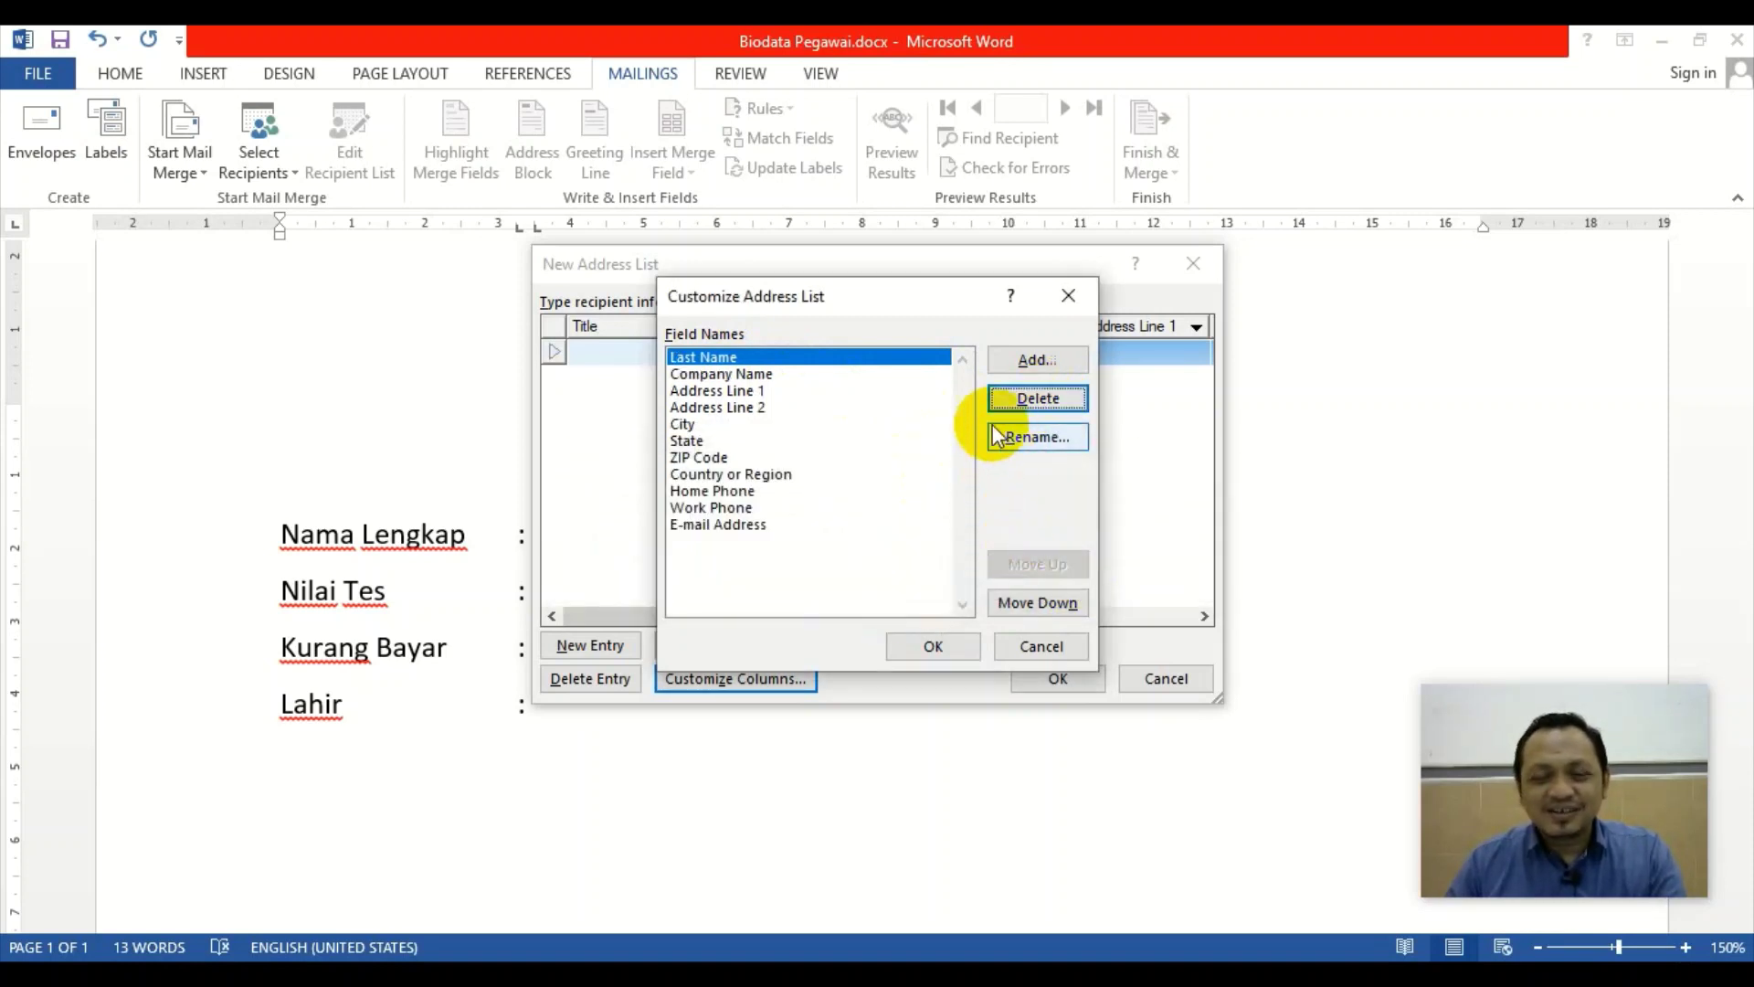
left_click(1031, 402)
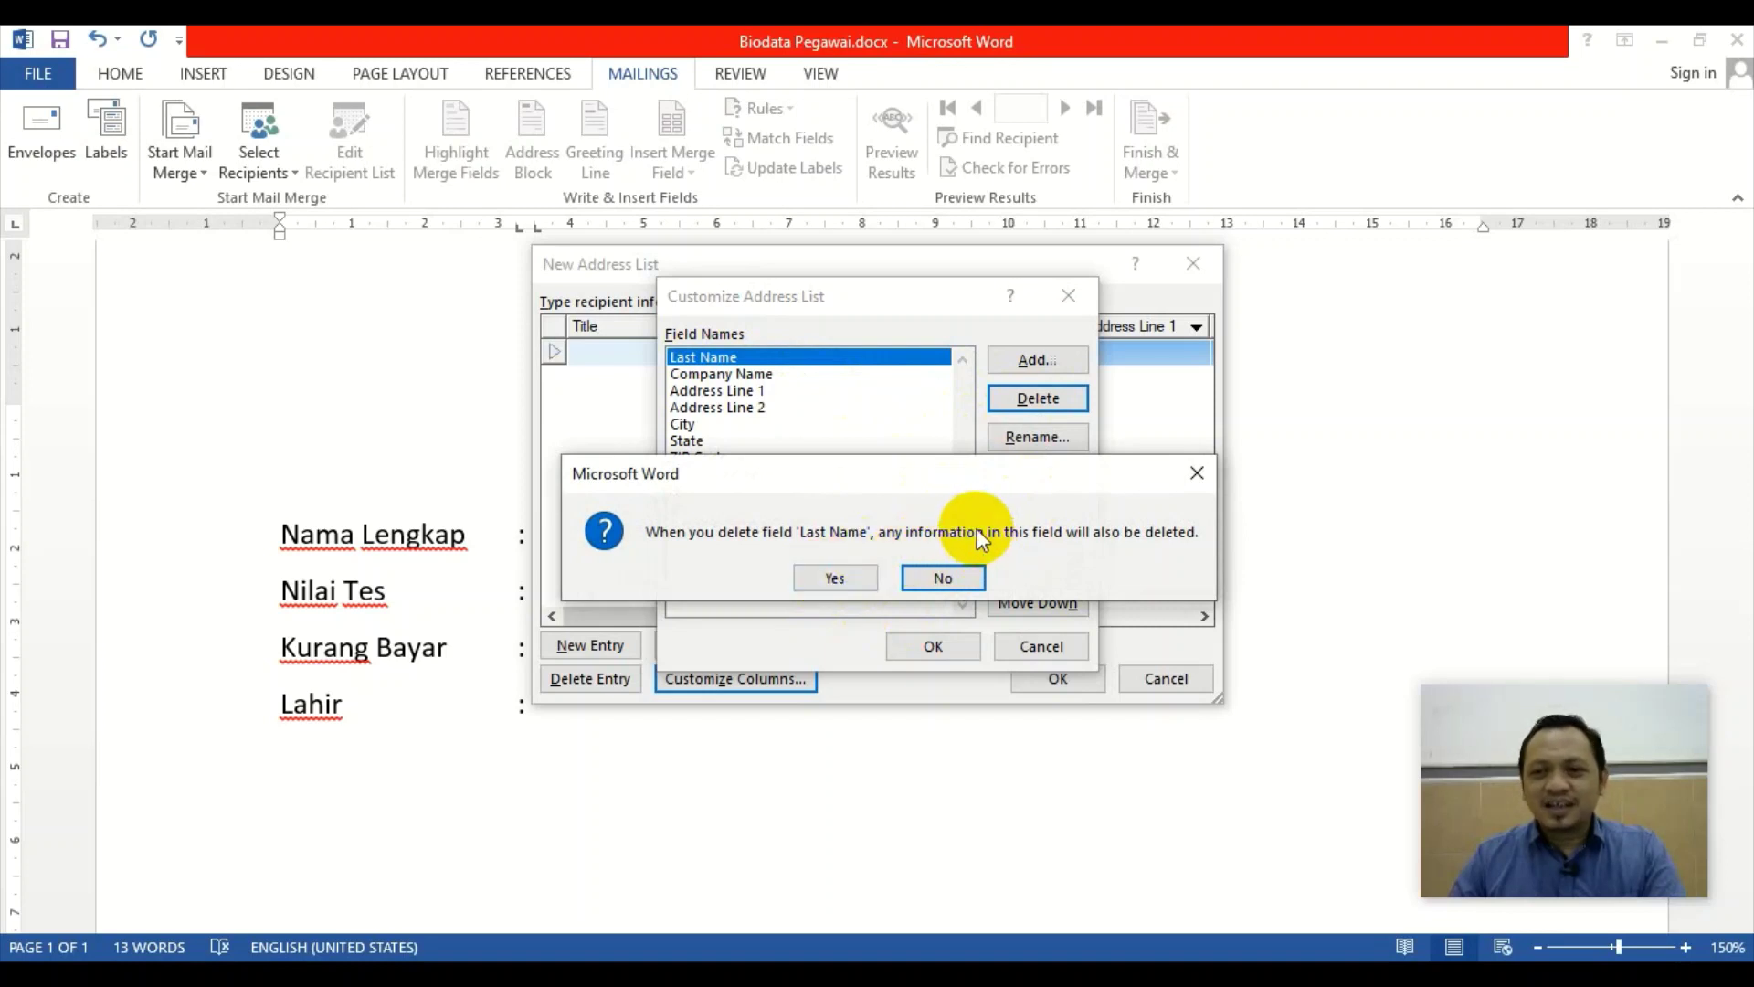
key("y")
Delete the remaining default fields, from Company Name through E-mail Address, until none remain
left_click(1060, 399)
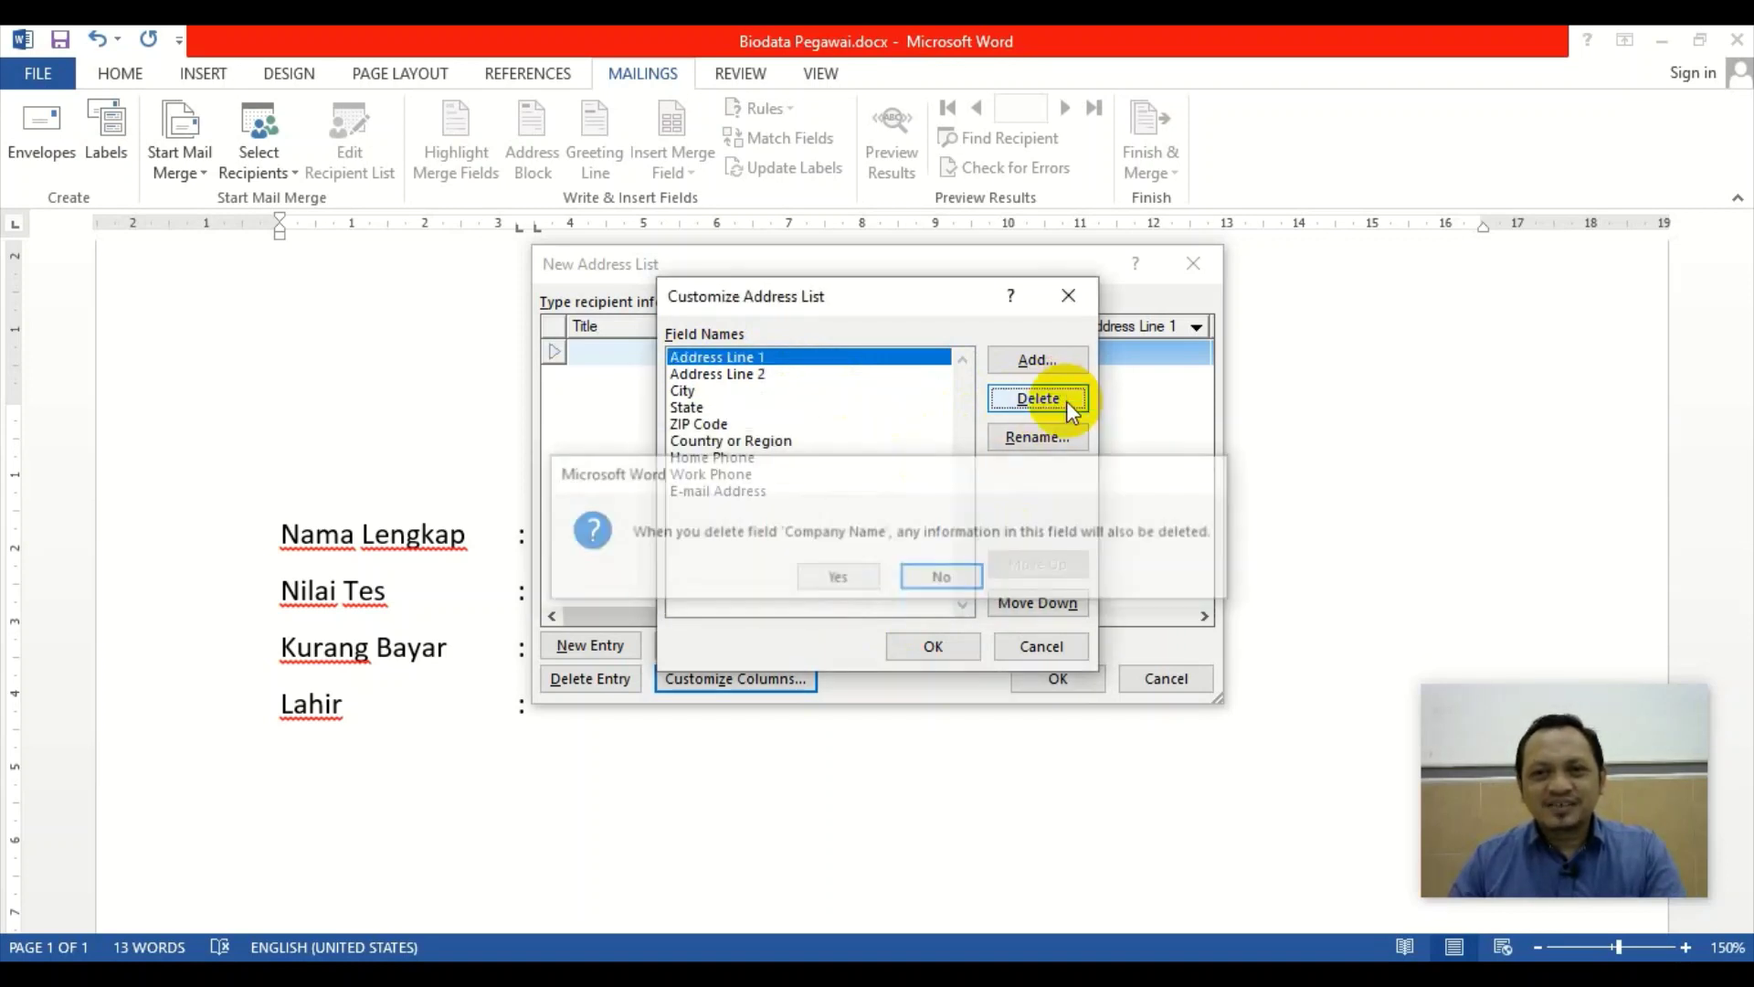
left_click(1056, 402)
key("y")
left_click(1057, 402)
key("y")
left_click(1057, 402)
key("y")
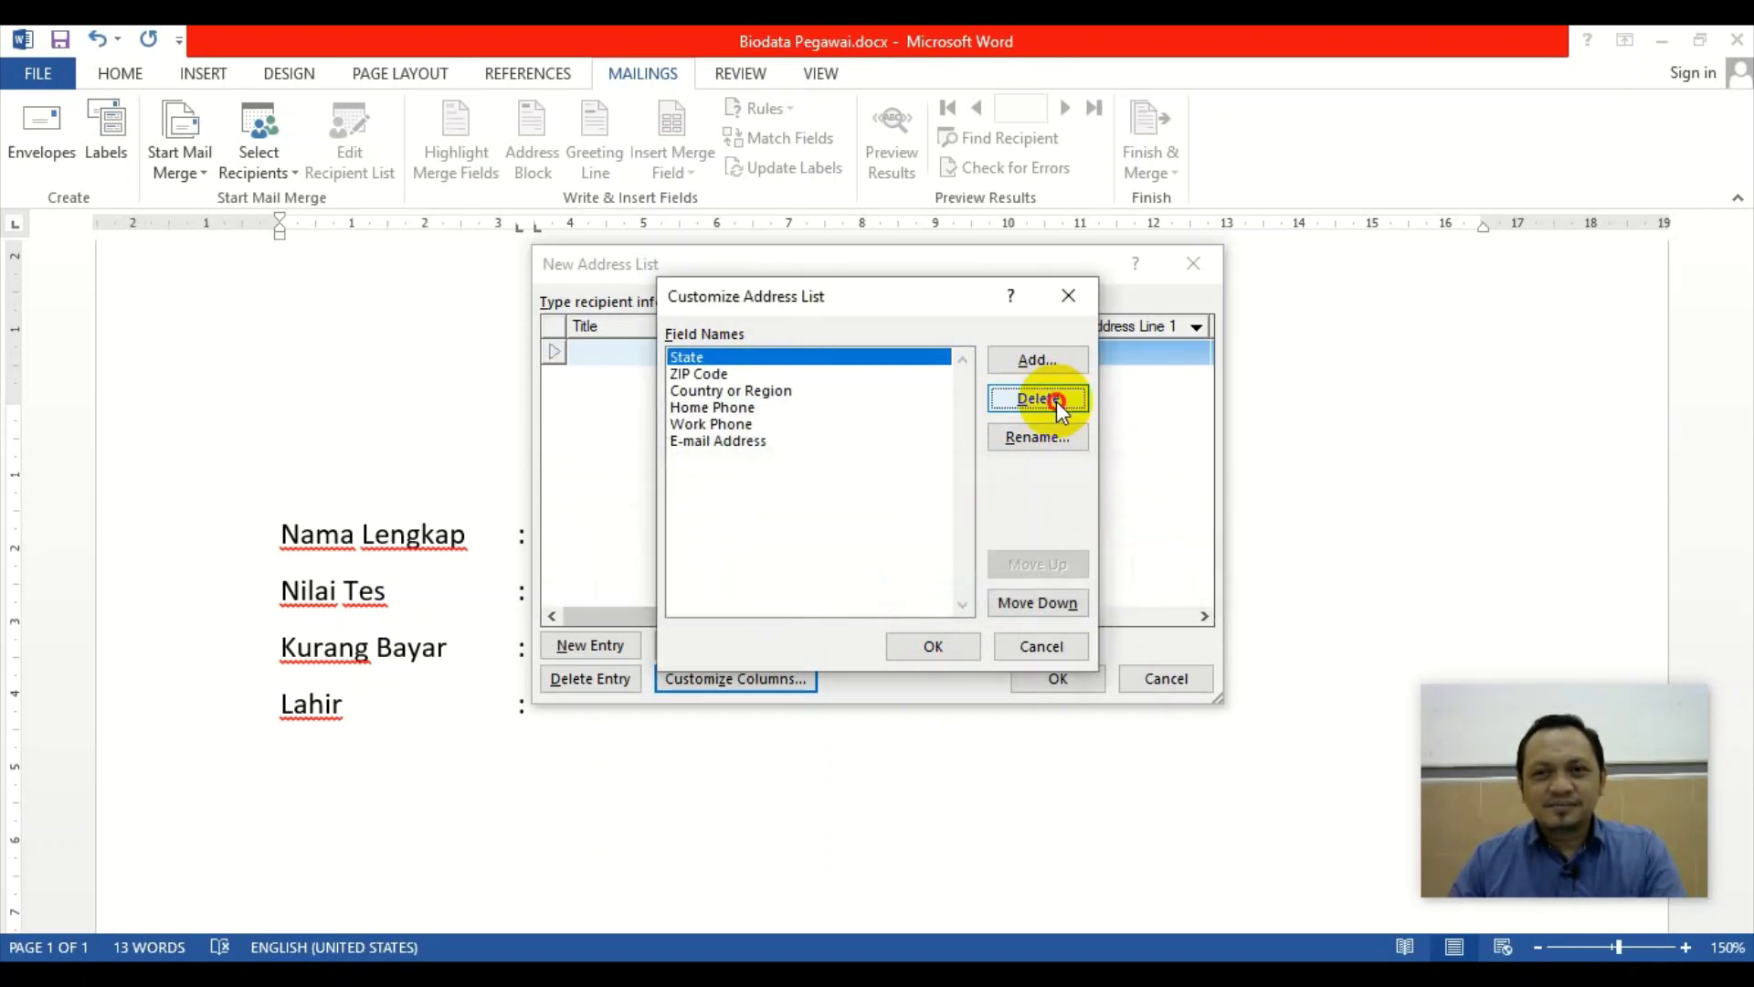
left_click(1057, 402)
key("y")
left_click(1055, 402)
key("y")
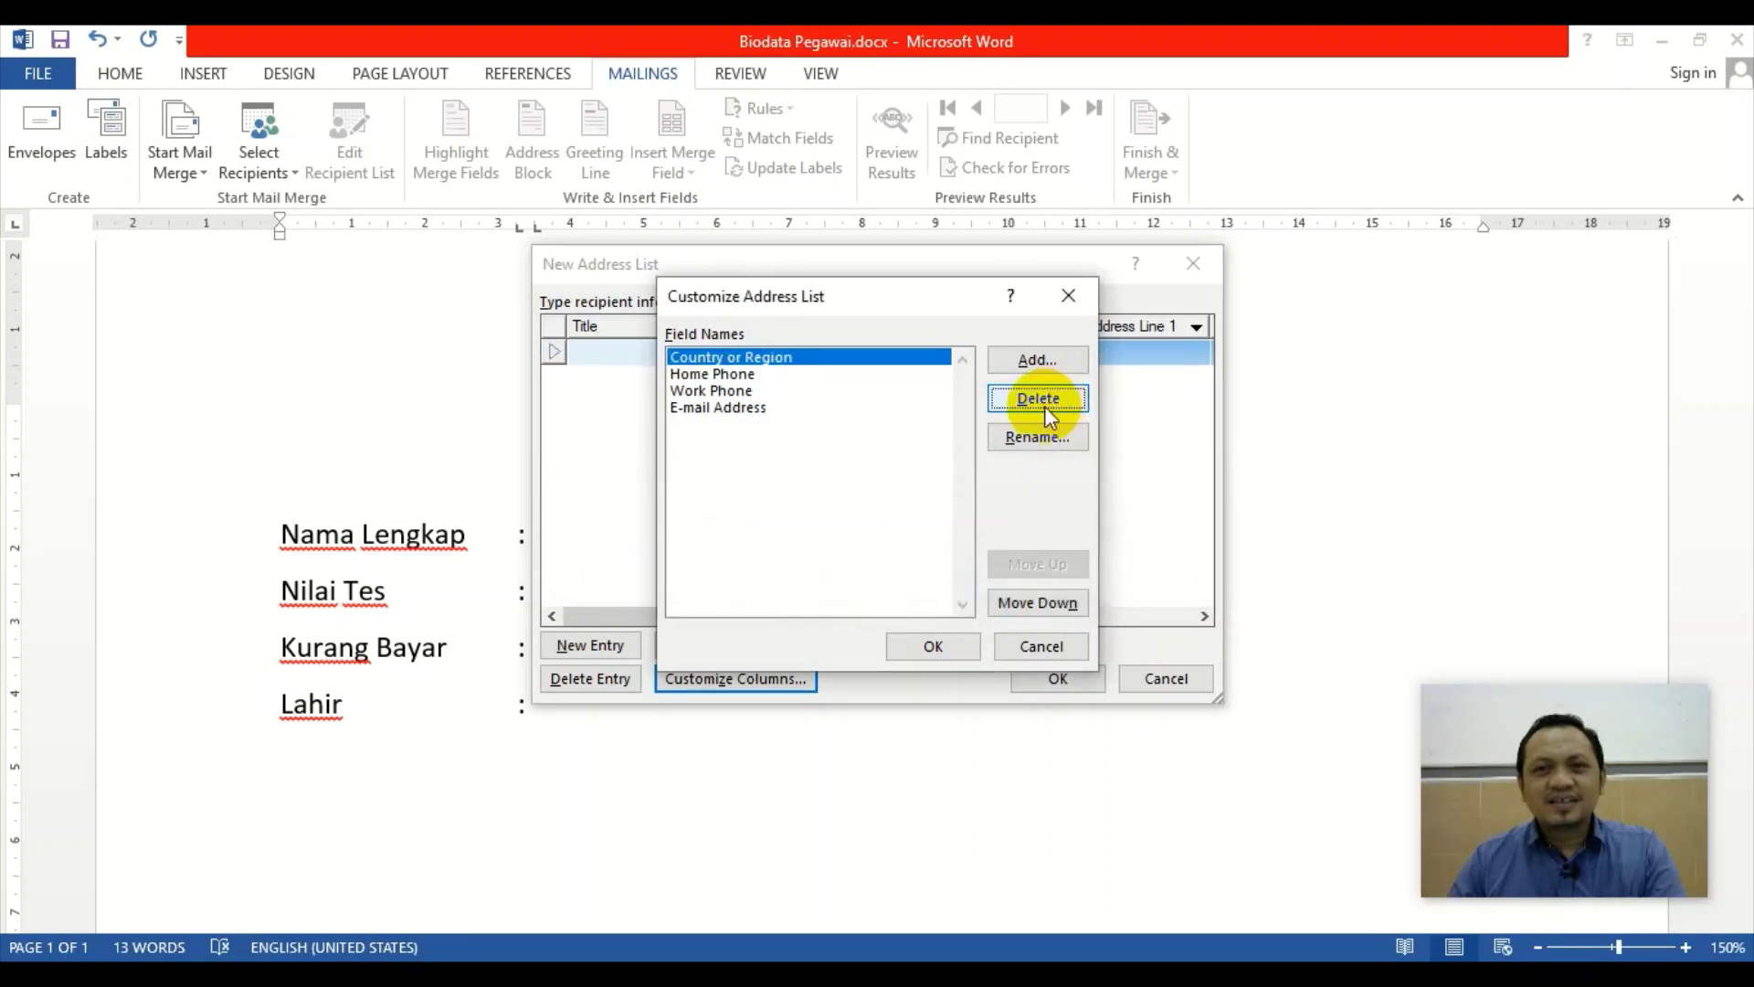
left_click(1044, 406)
key("y")
left_click(1041, 404)
key("y")
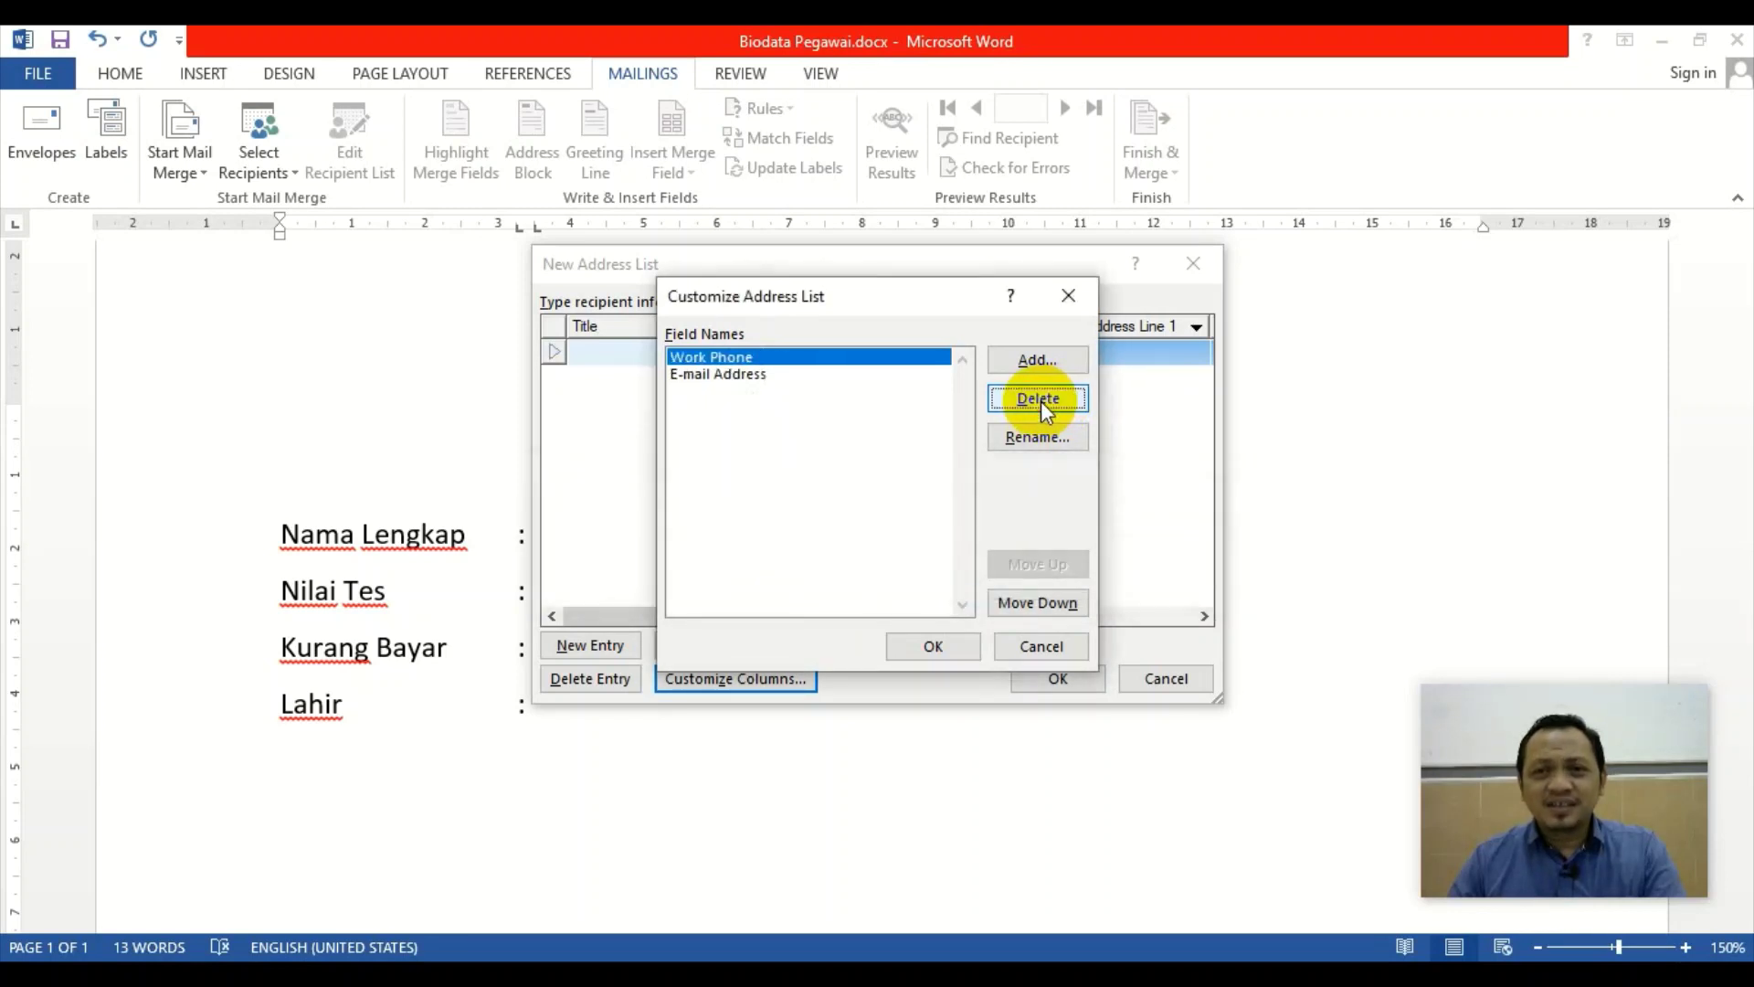
left_click(1040, 402)
key("y")
left_click(1040, 402)
key("y")
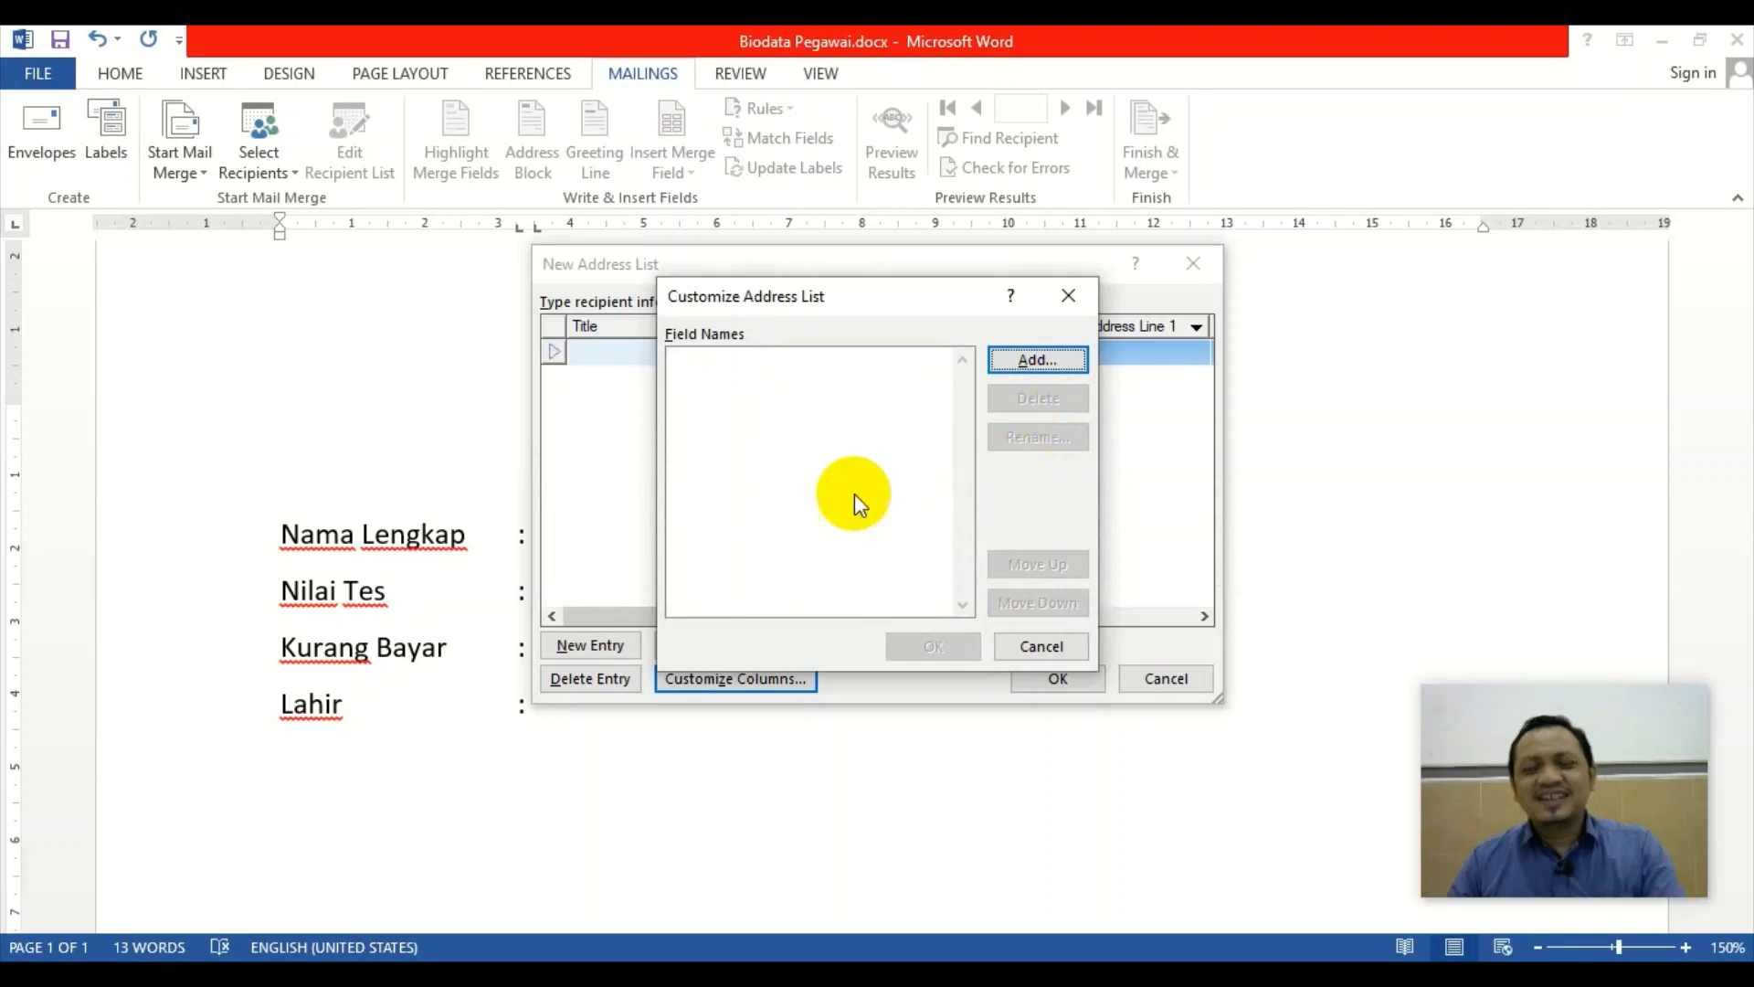
Add the custom fields nama, nilai and bayar to the address list
left_click(1046, 358)
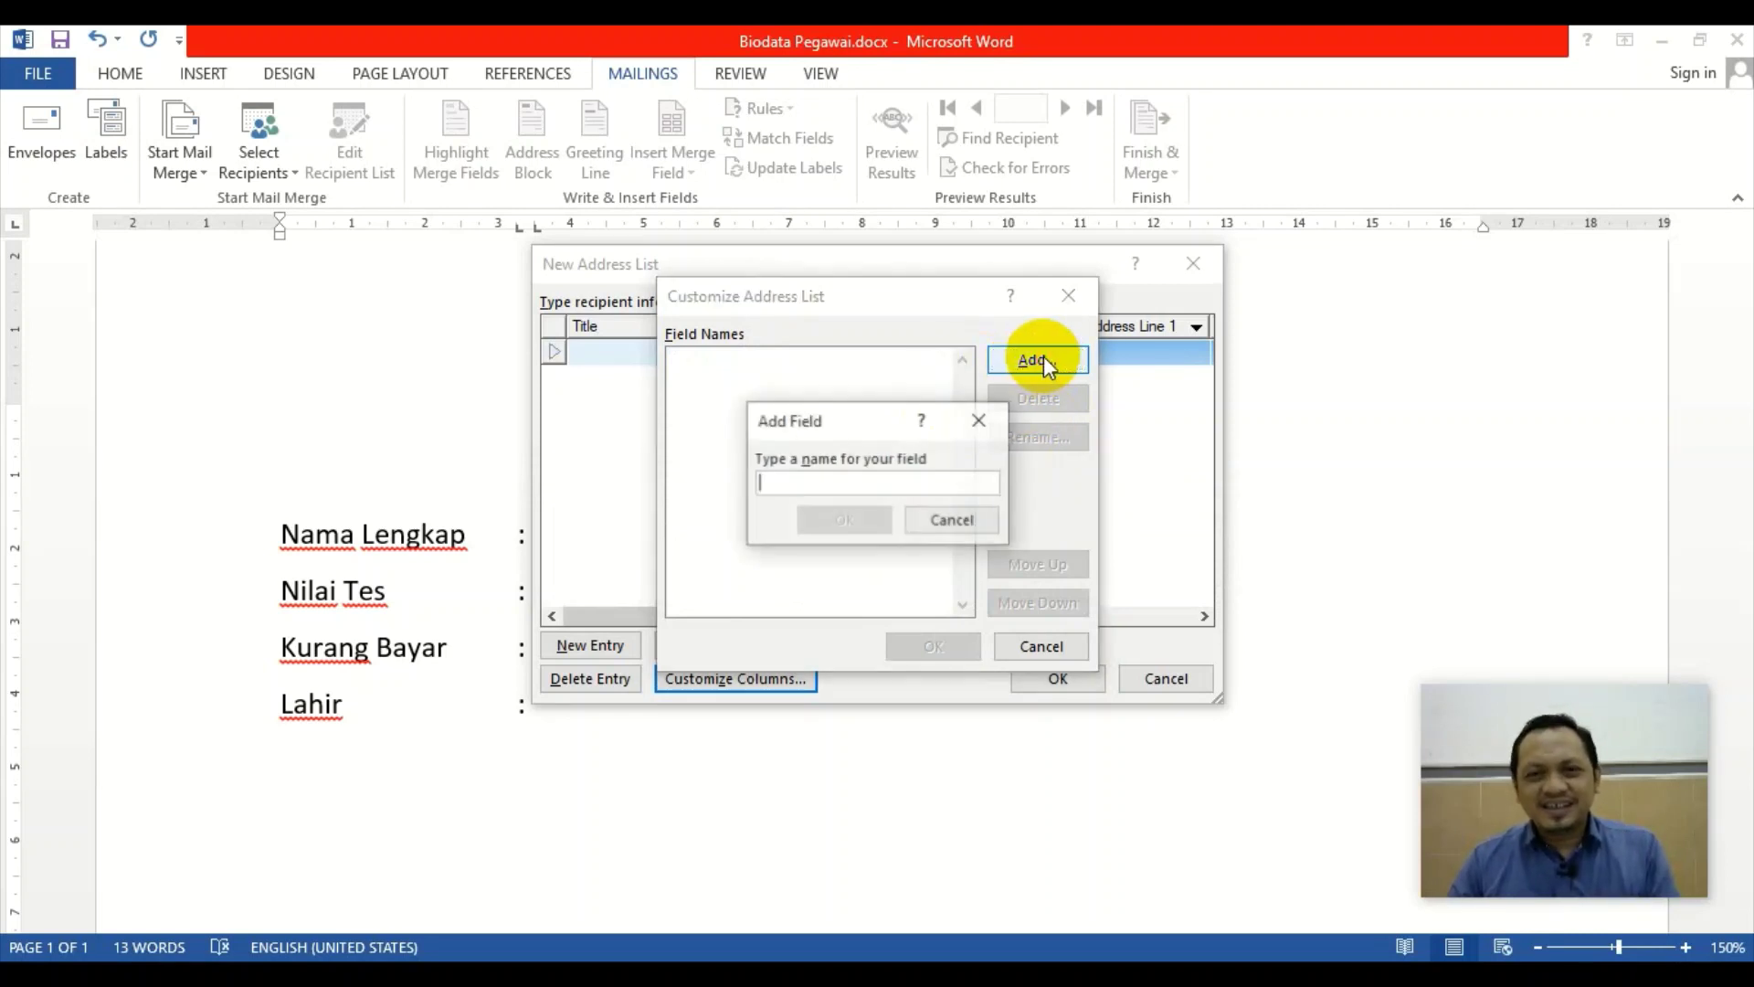
type("anam")
key("BackSpace")
key("BackSpace")
key("BackSpace")
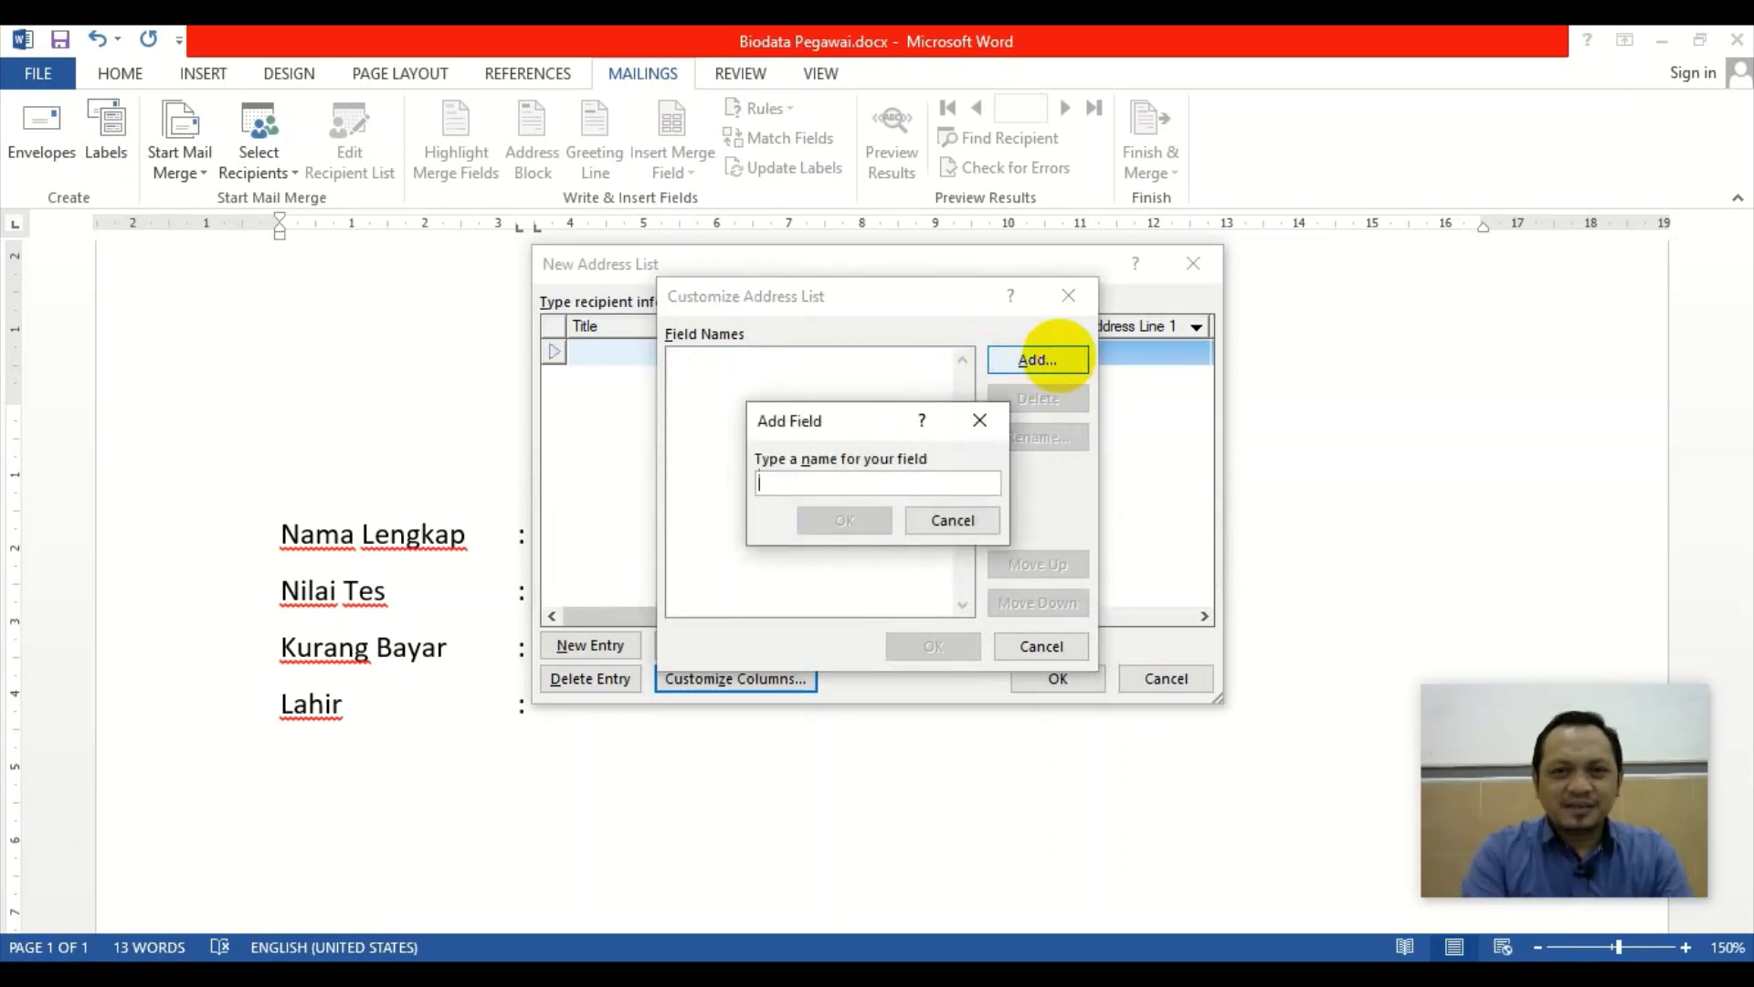
type("nama")
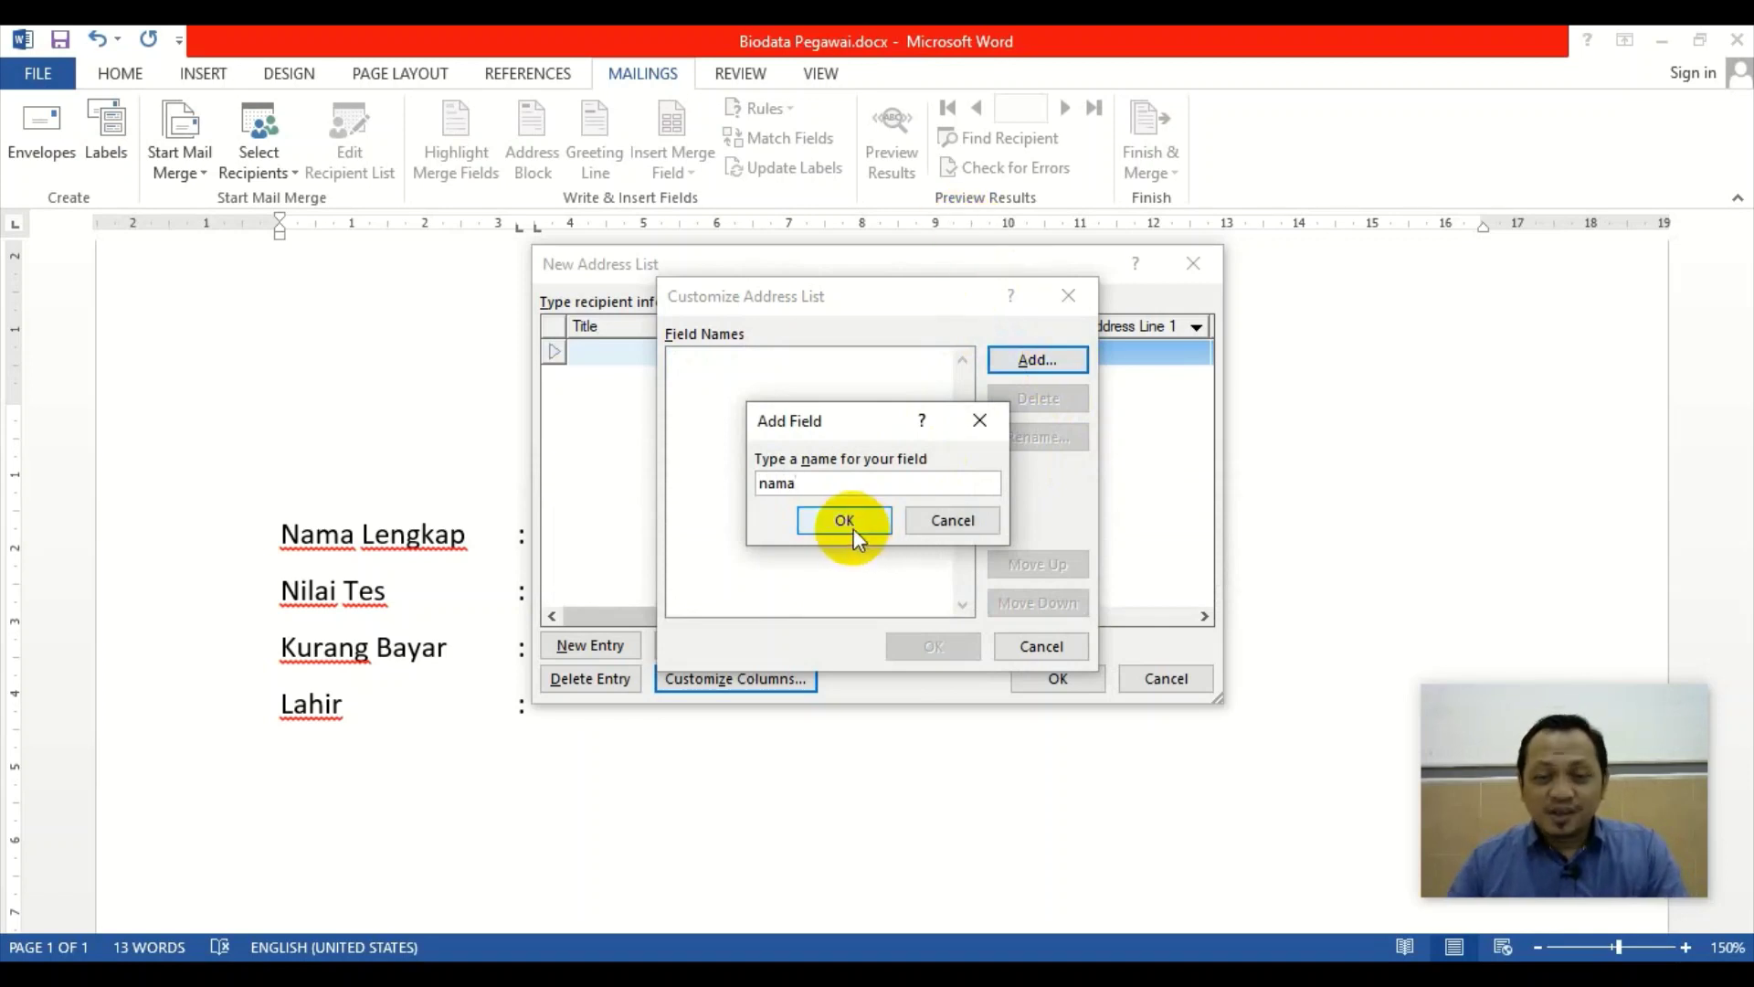
left_click(853, 525)
left_click(1051, 360)
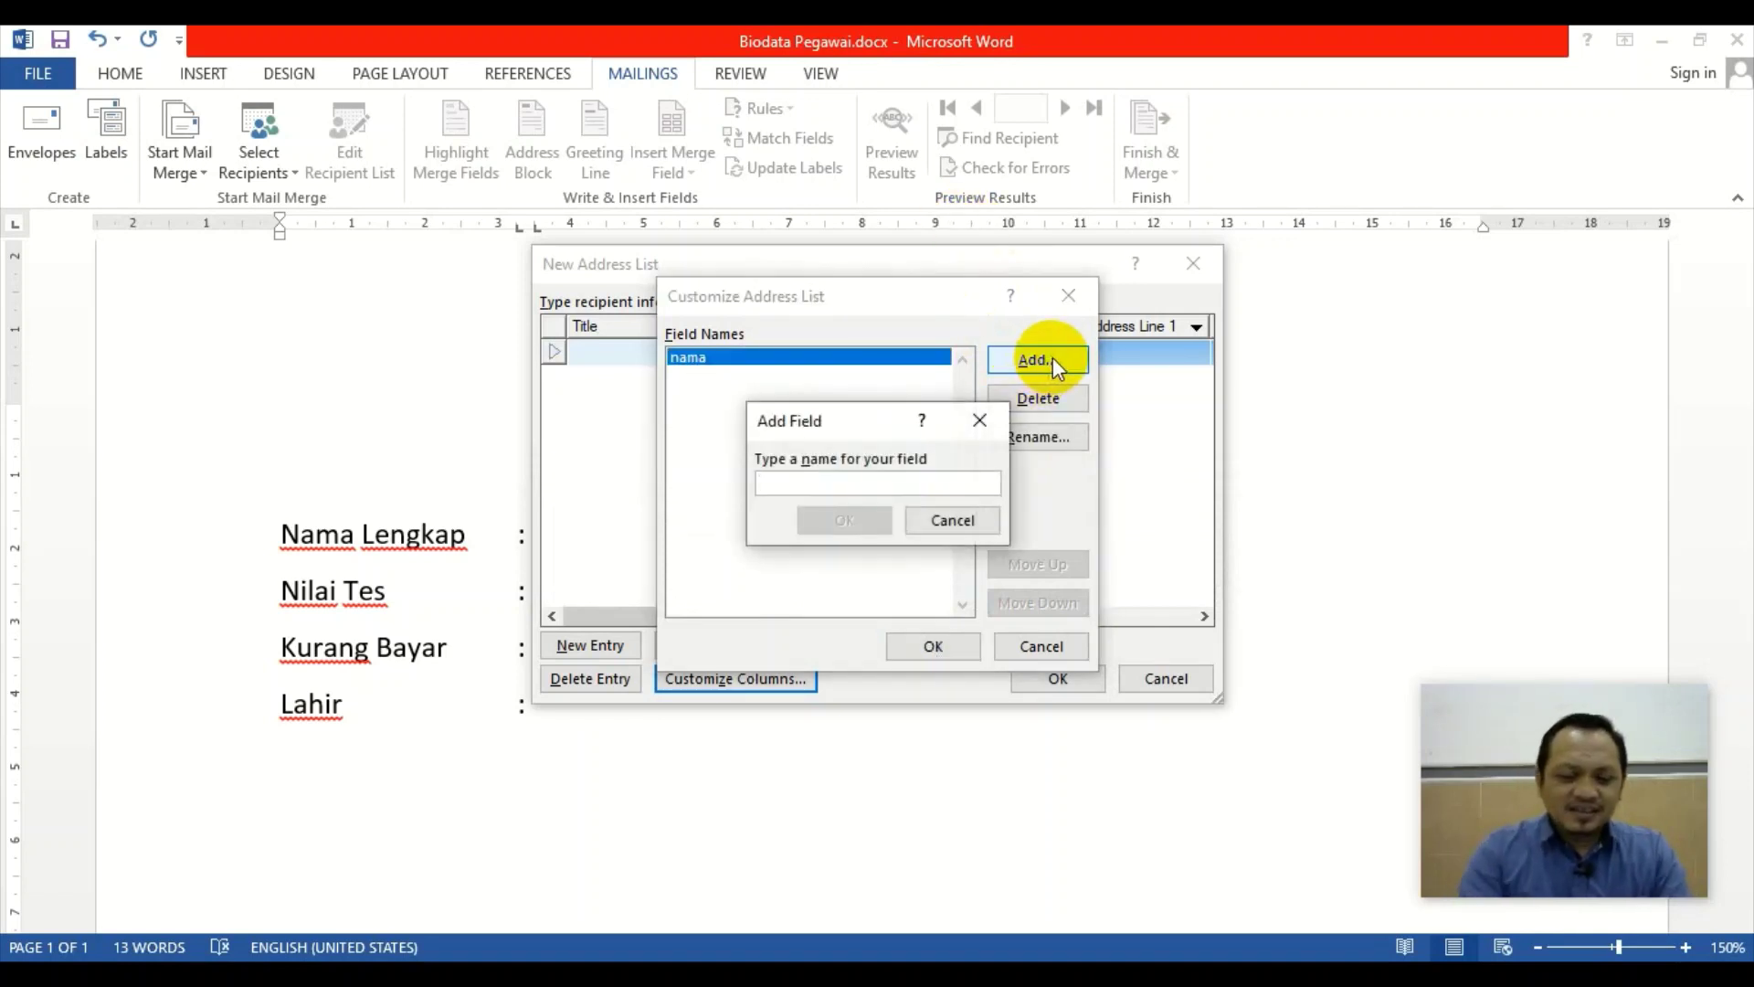
type("nilai")
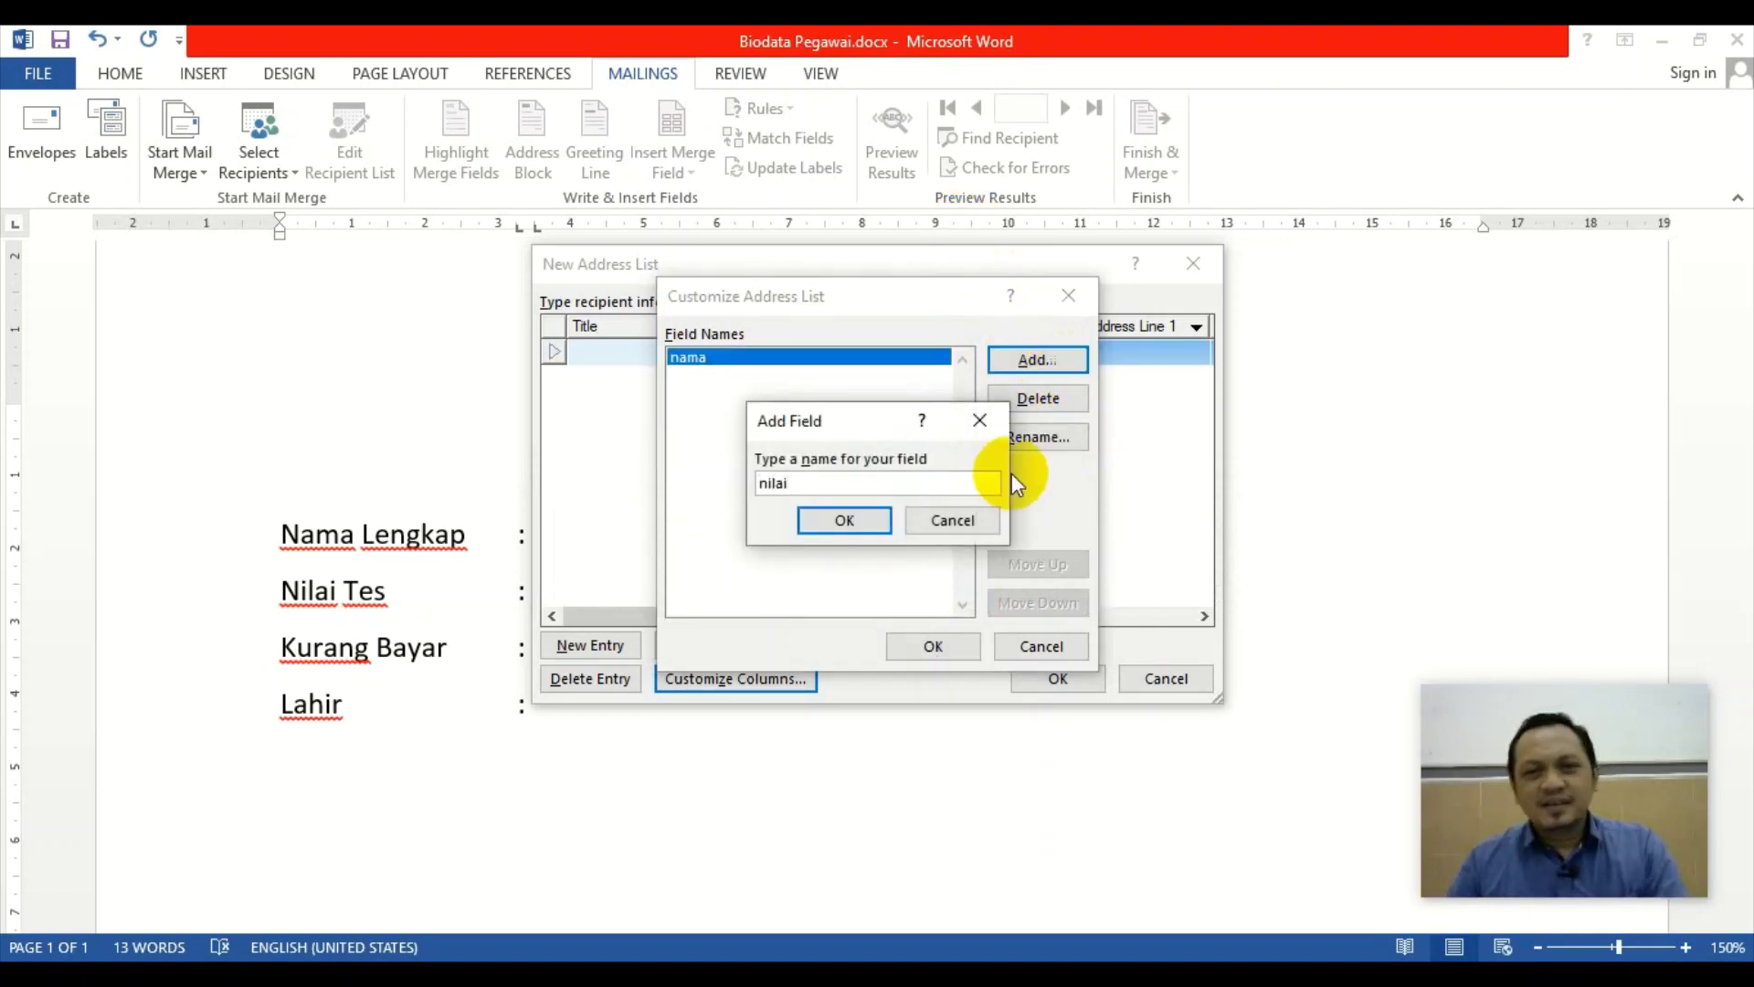
left_click(847, 523)
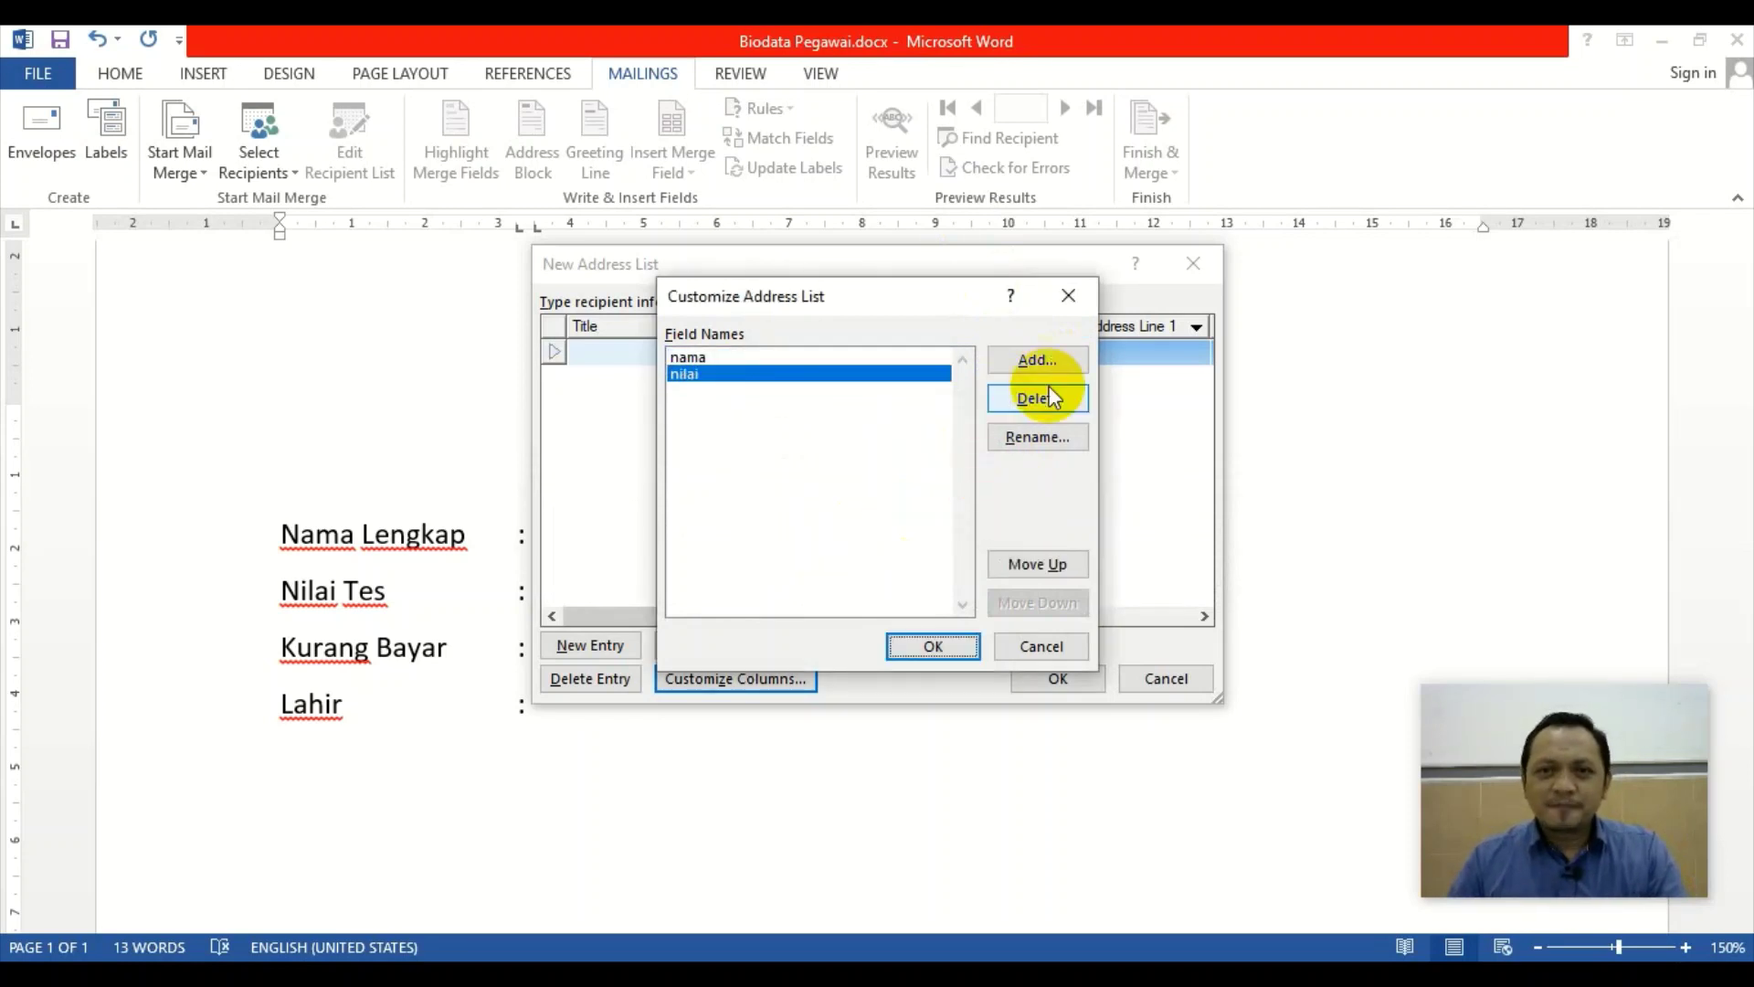
left_click(1057, 358)
type("bara")
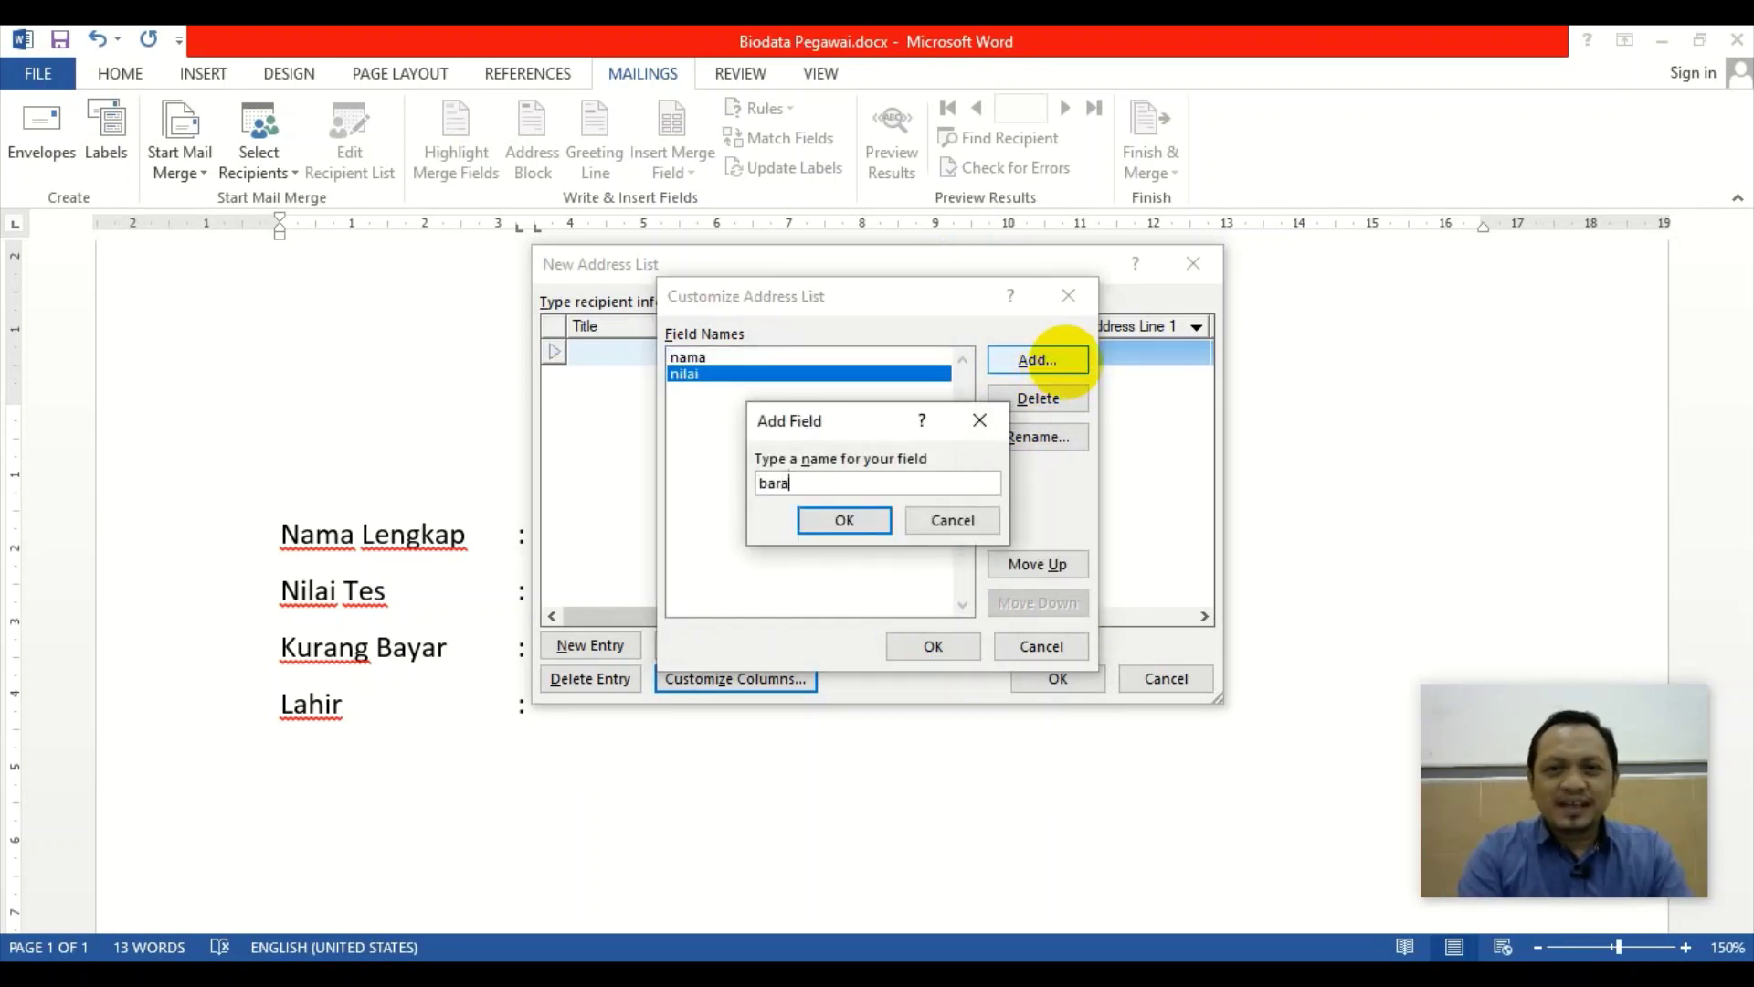
left_click(847, 520)
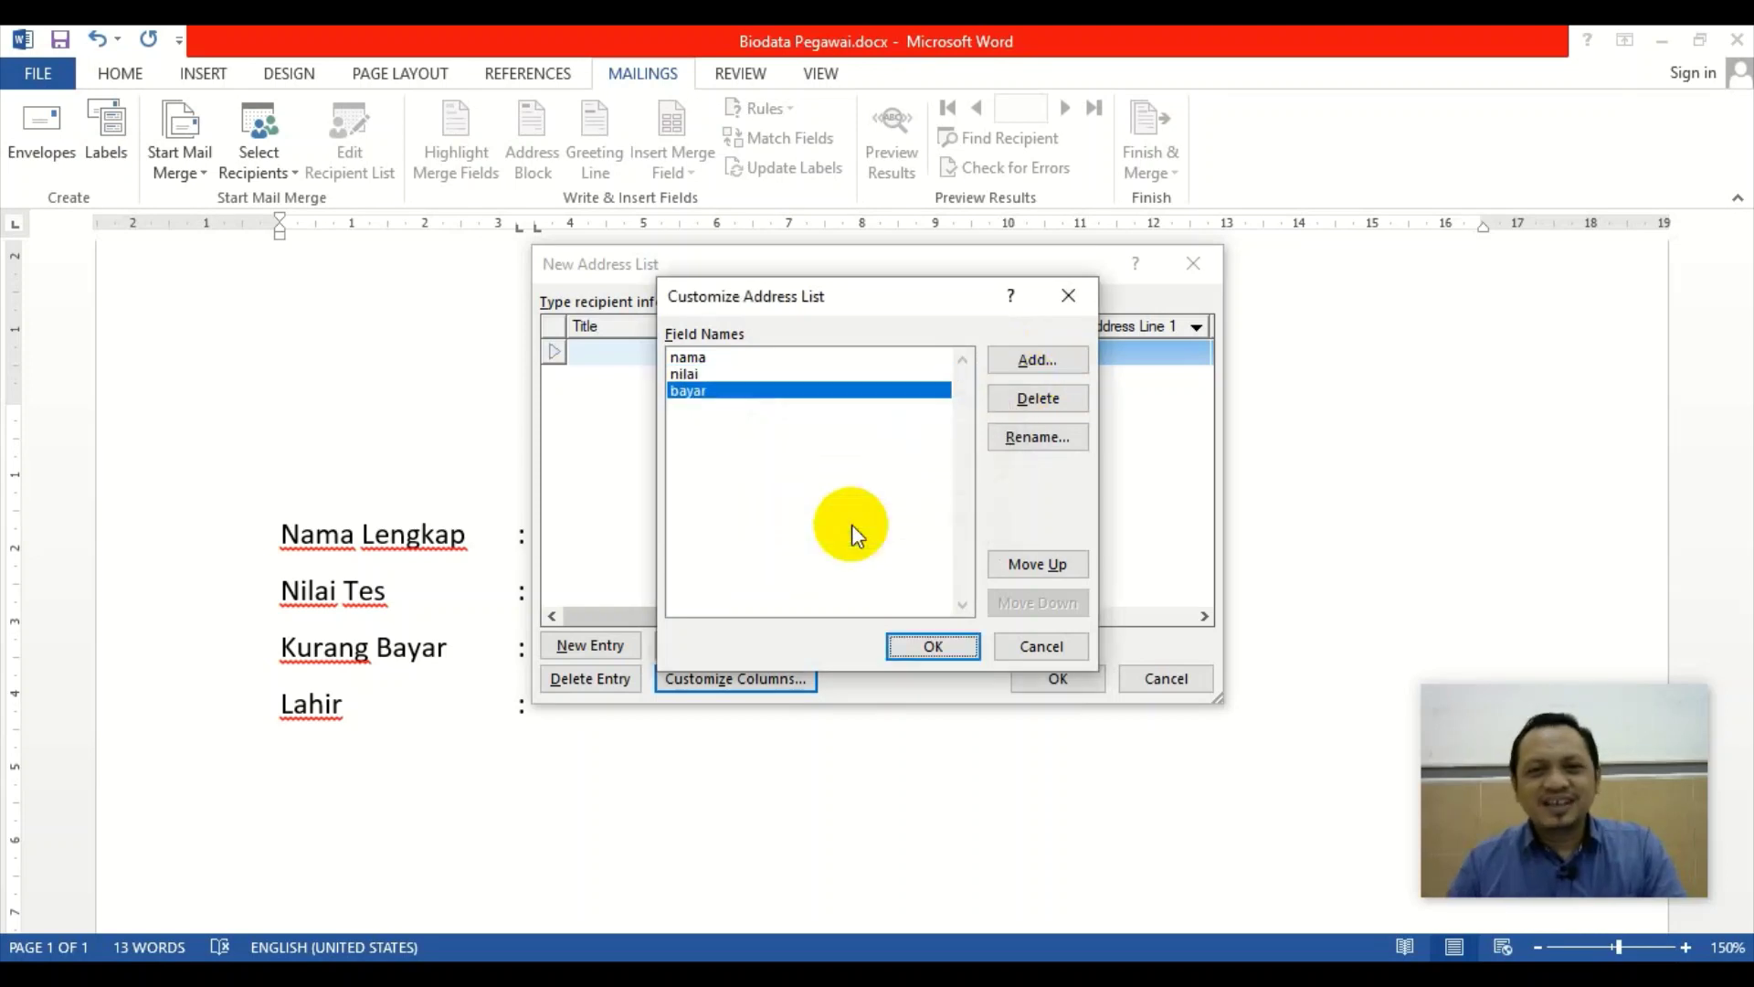
Add the tempat and tanggal fields to complete the five columns
left_click(1051, 365)
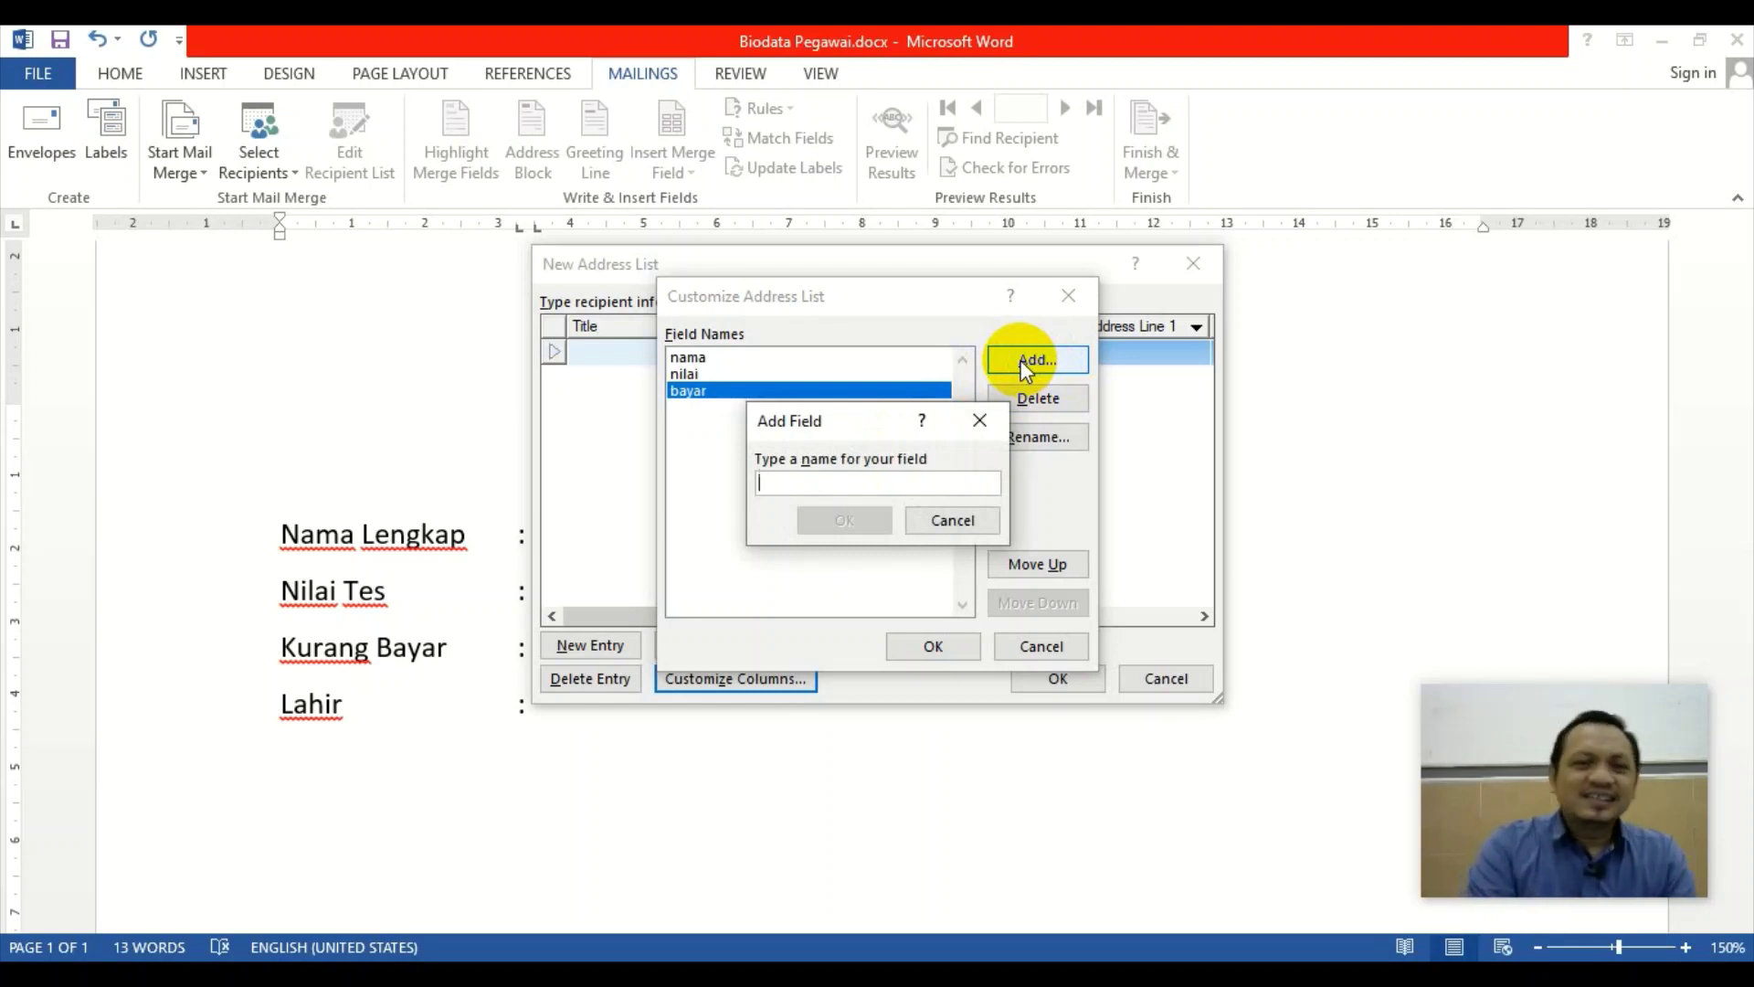
type("tem")
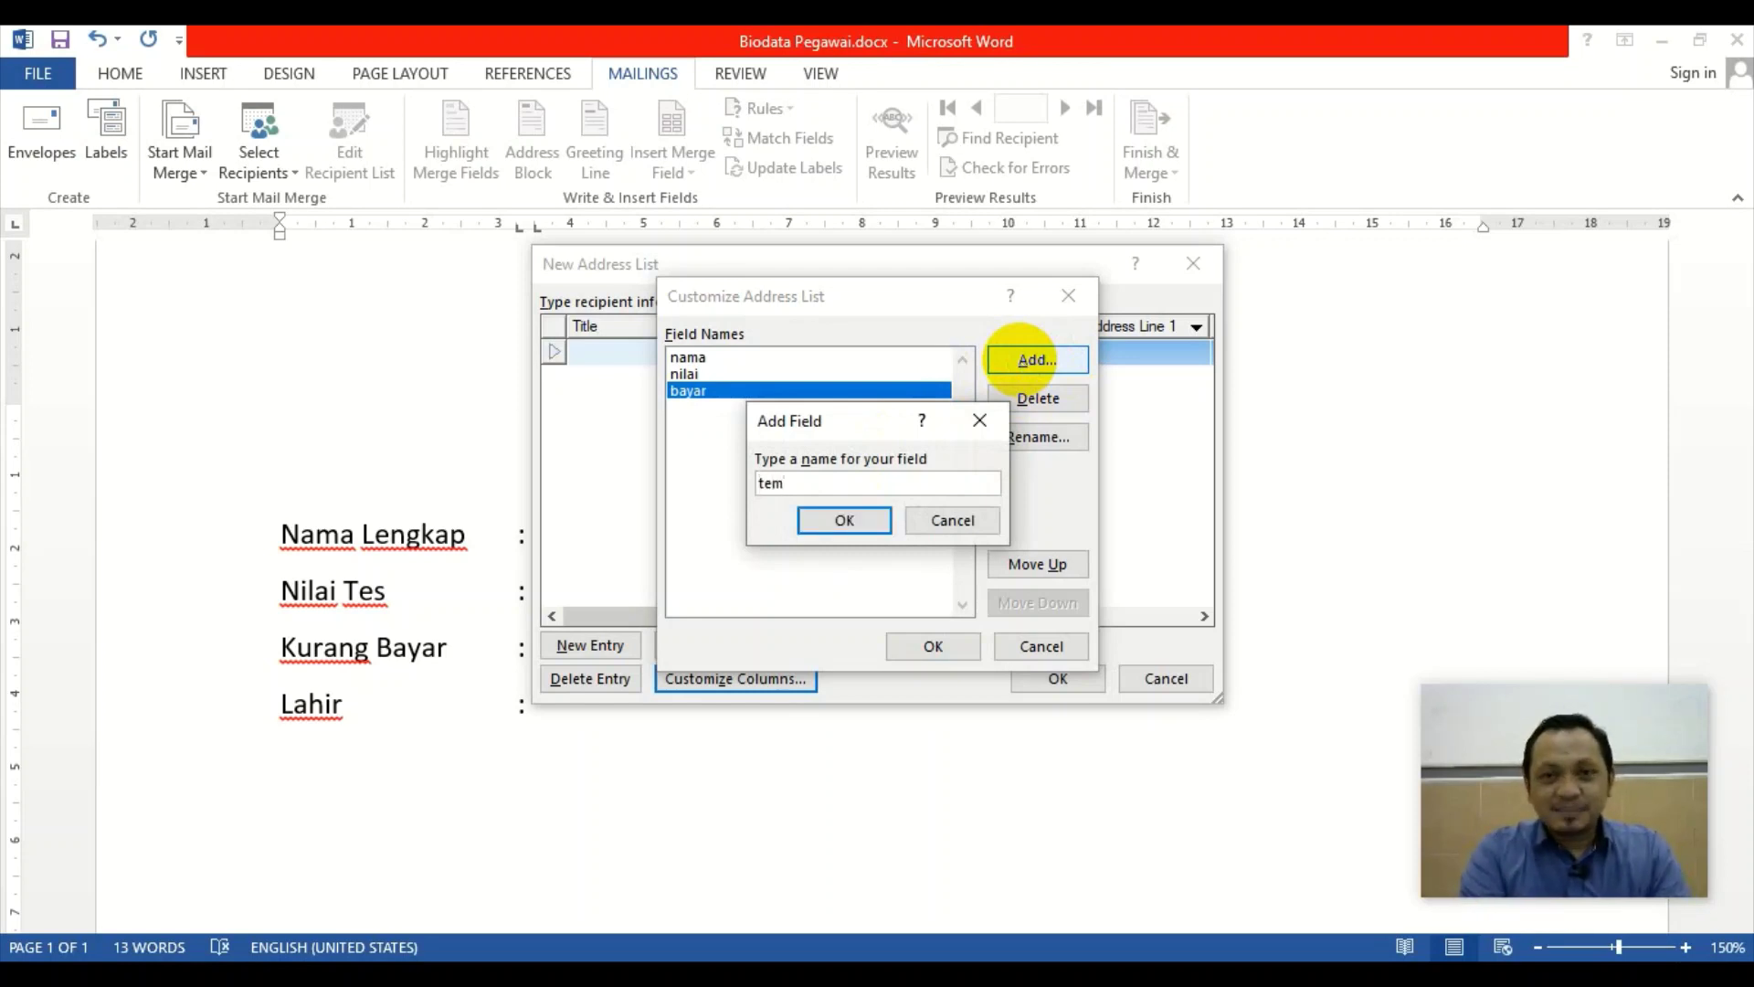
type("pat")
left_click(836, 521)
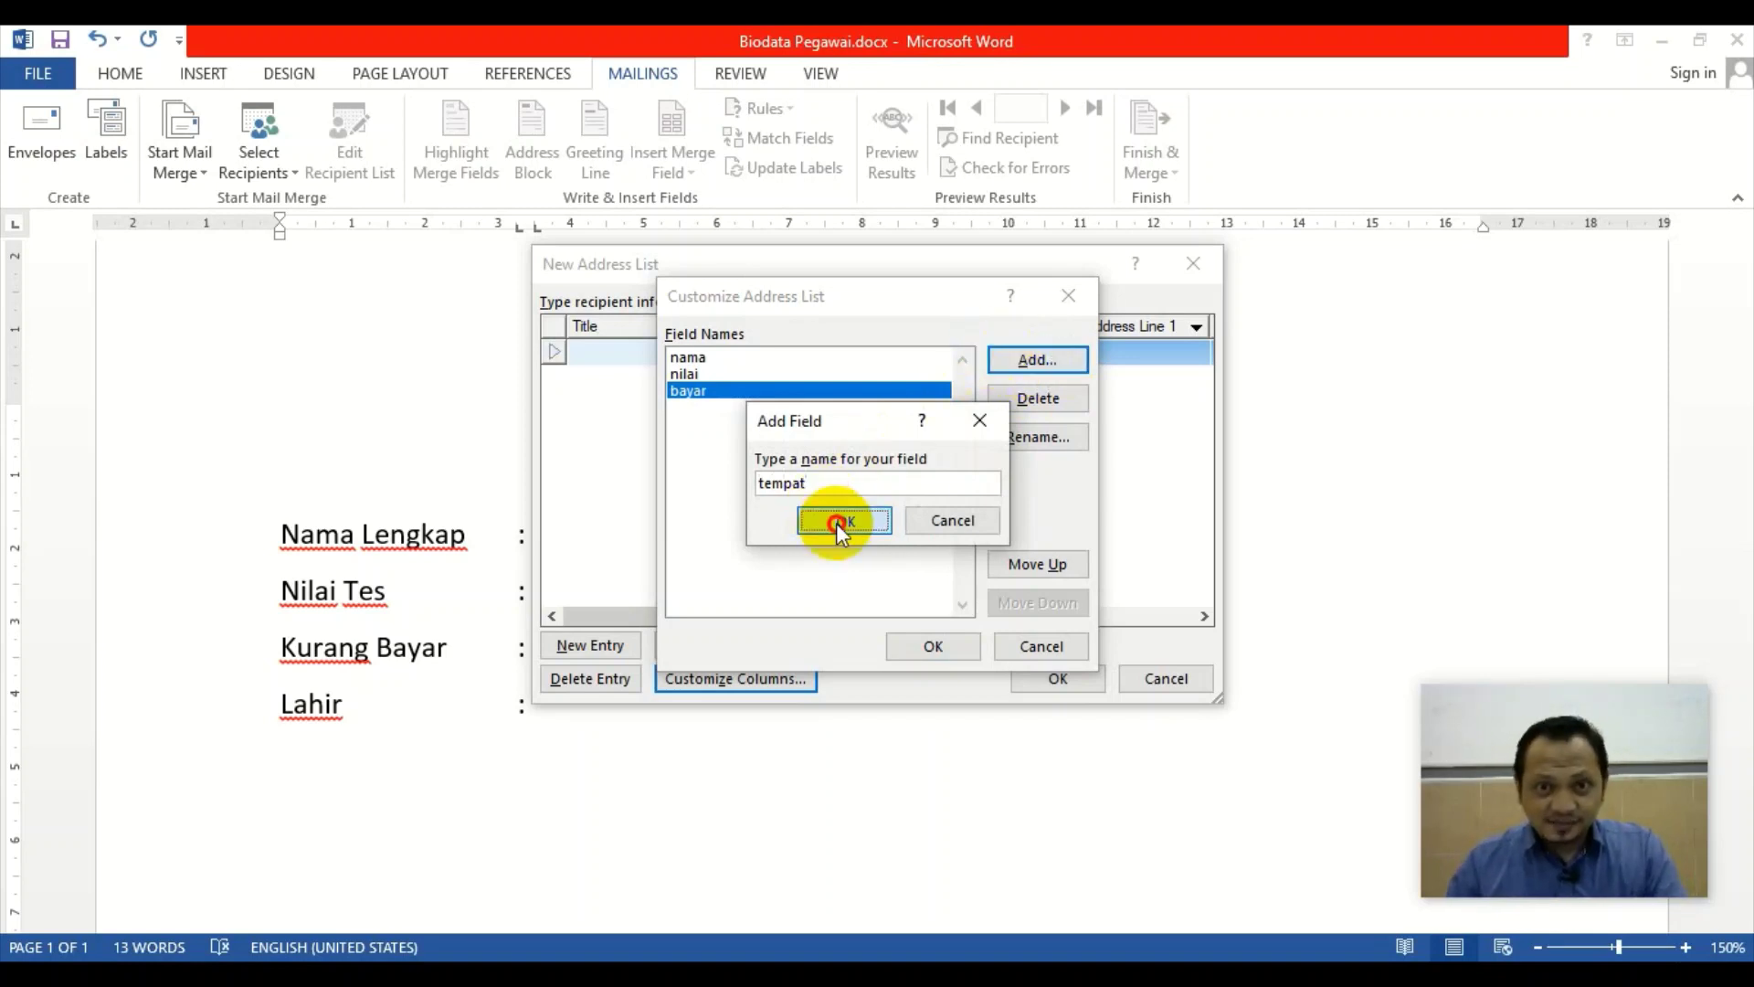
left_click(1047, 351)
type("ta")
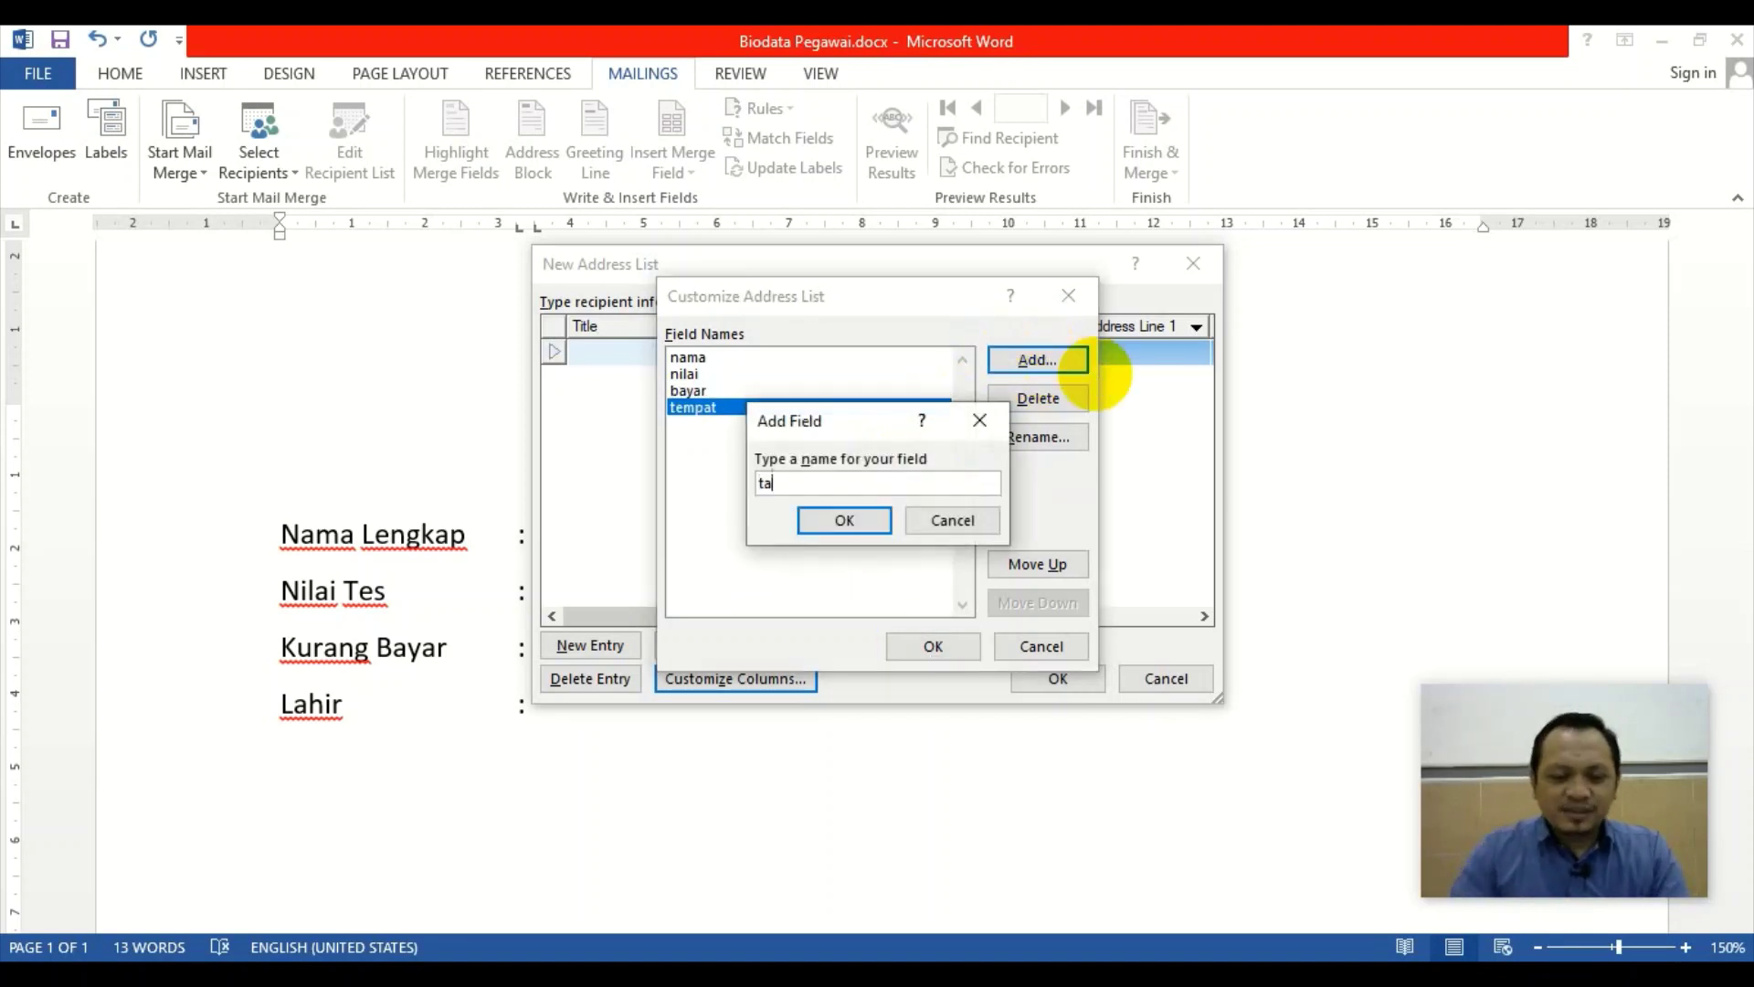
type("nggal")
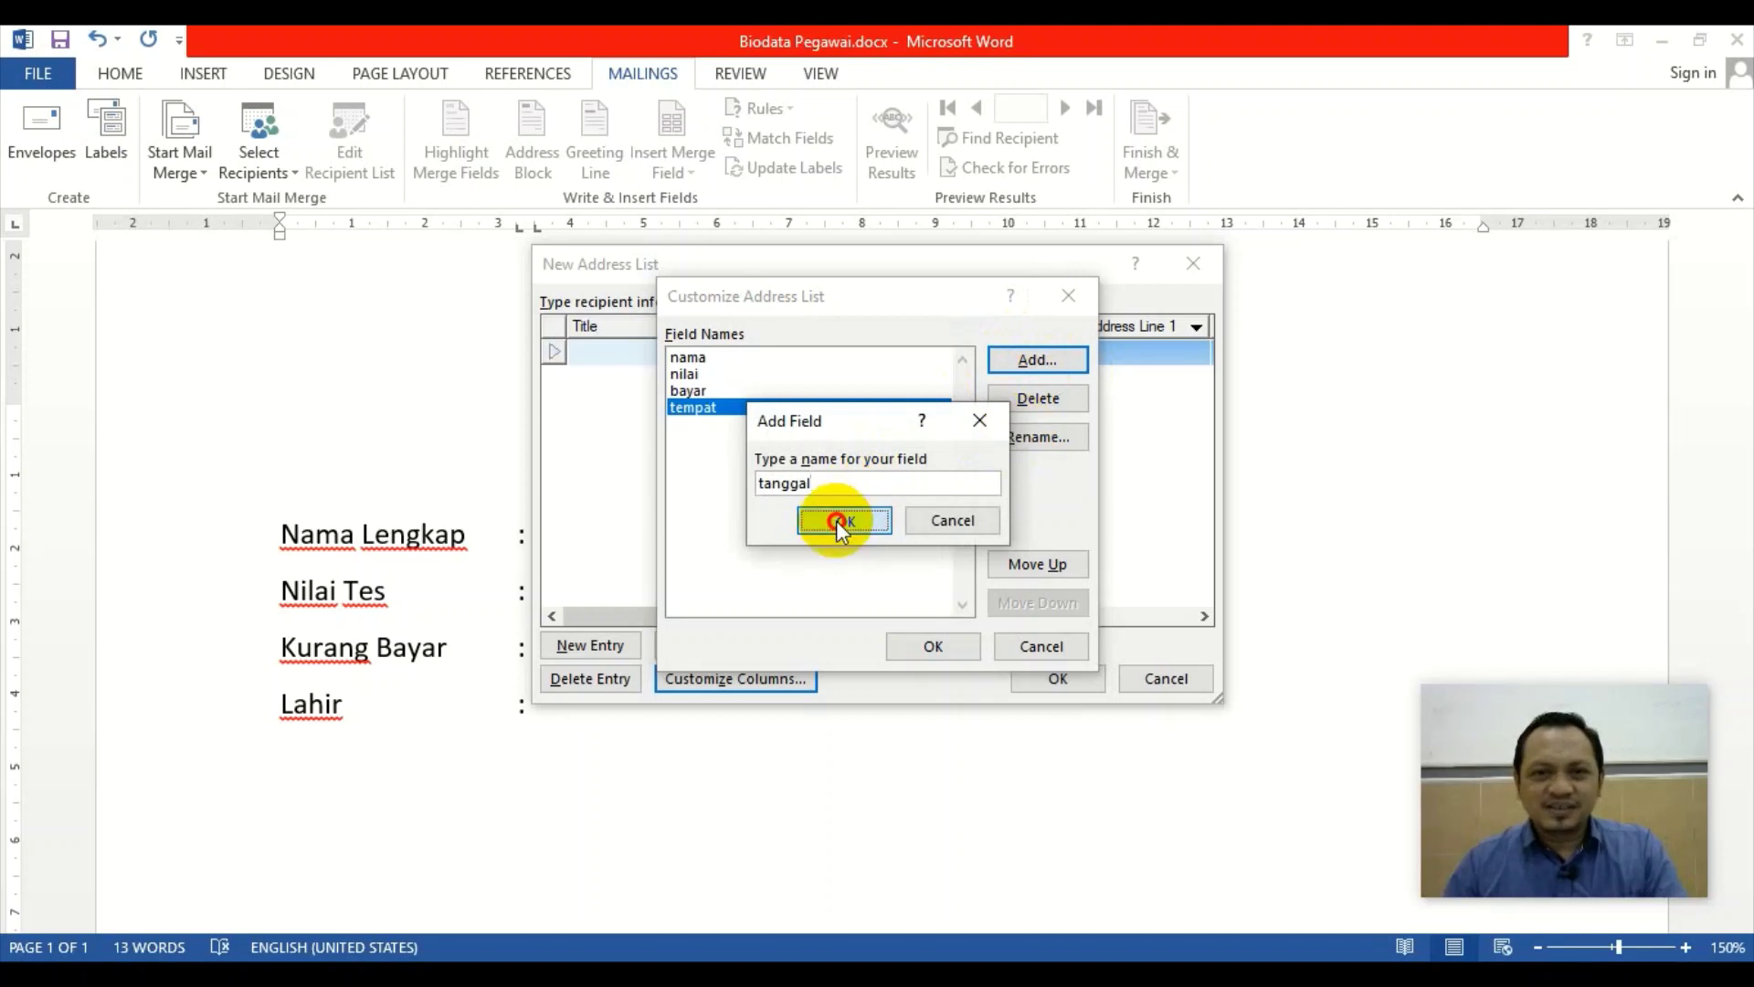
left_click(836, 521)
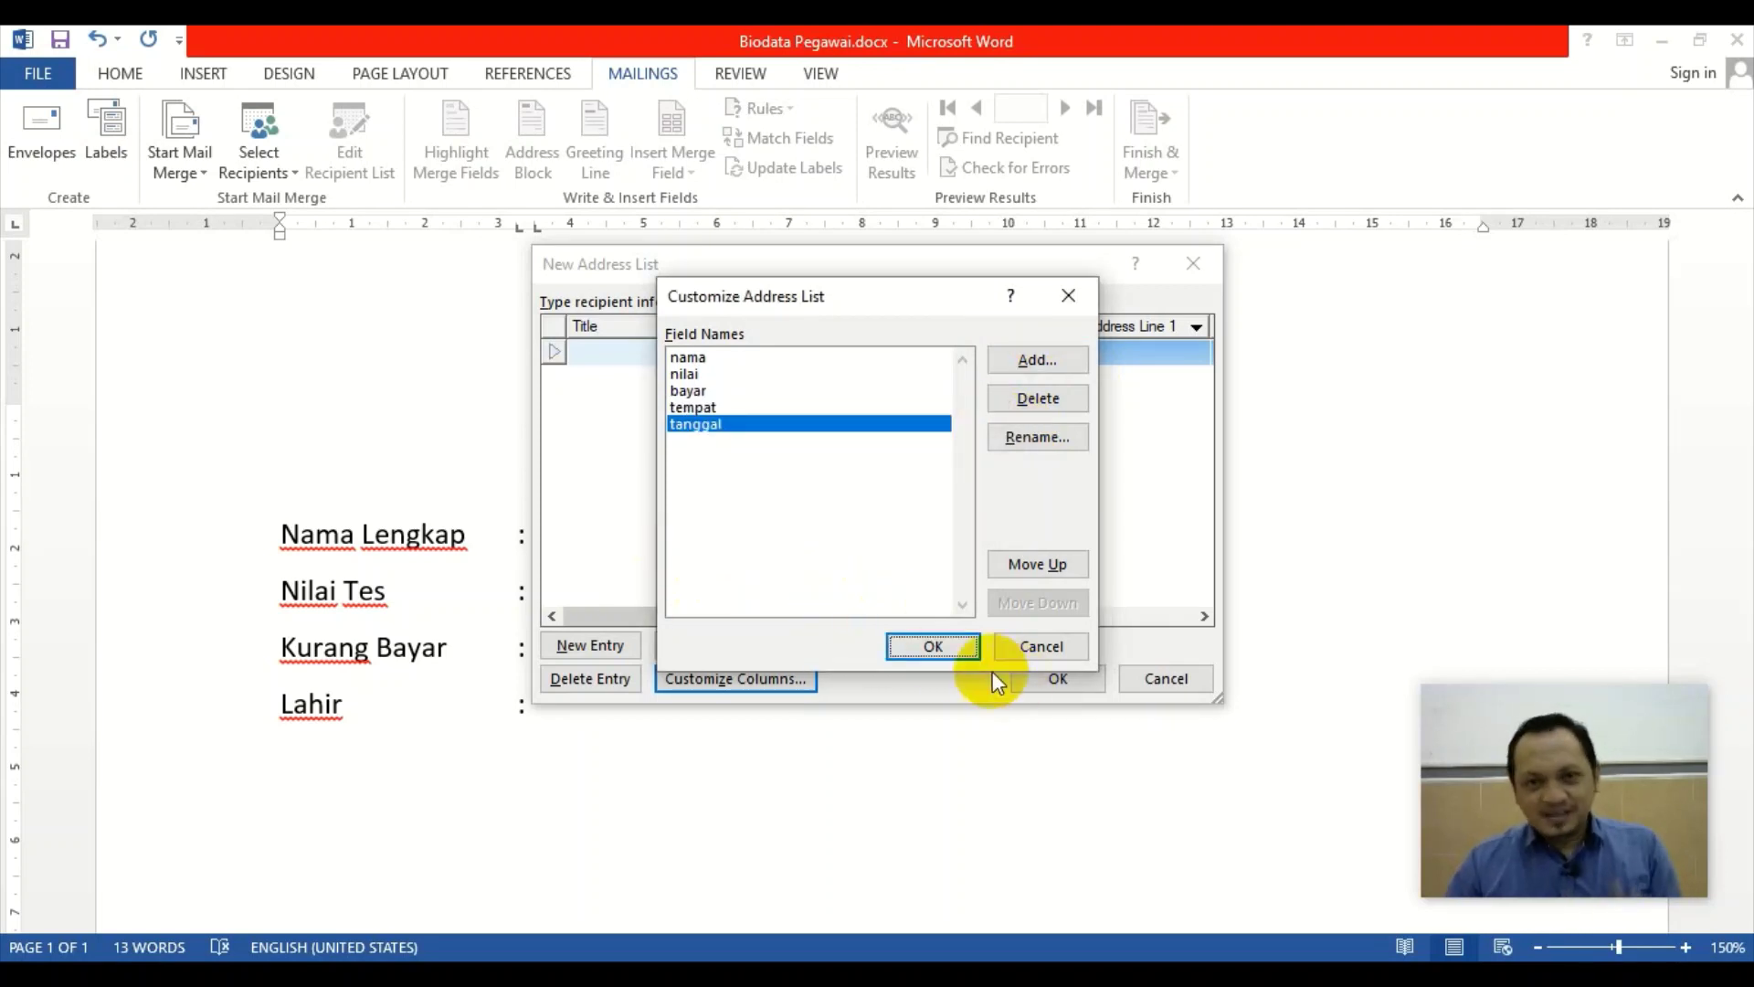
Apply the new columns and start the first record with the employee's name and nilai 80,75
left_click(941, 644)
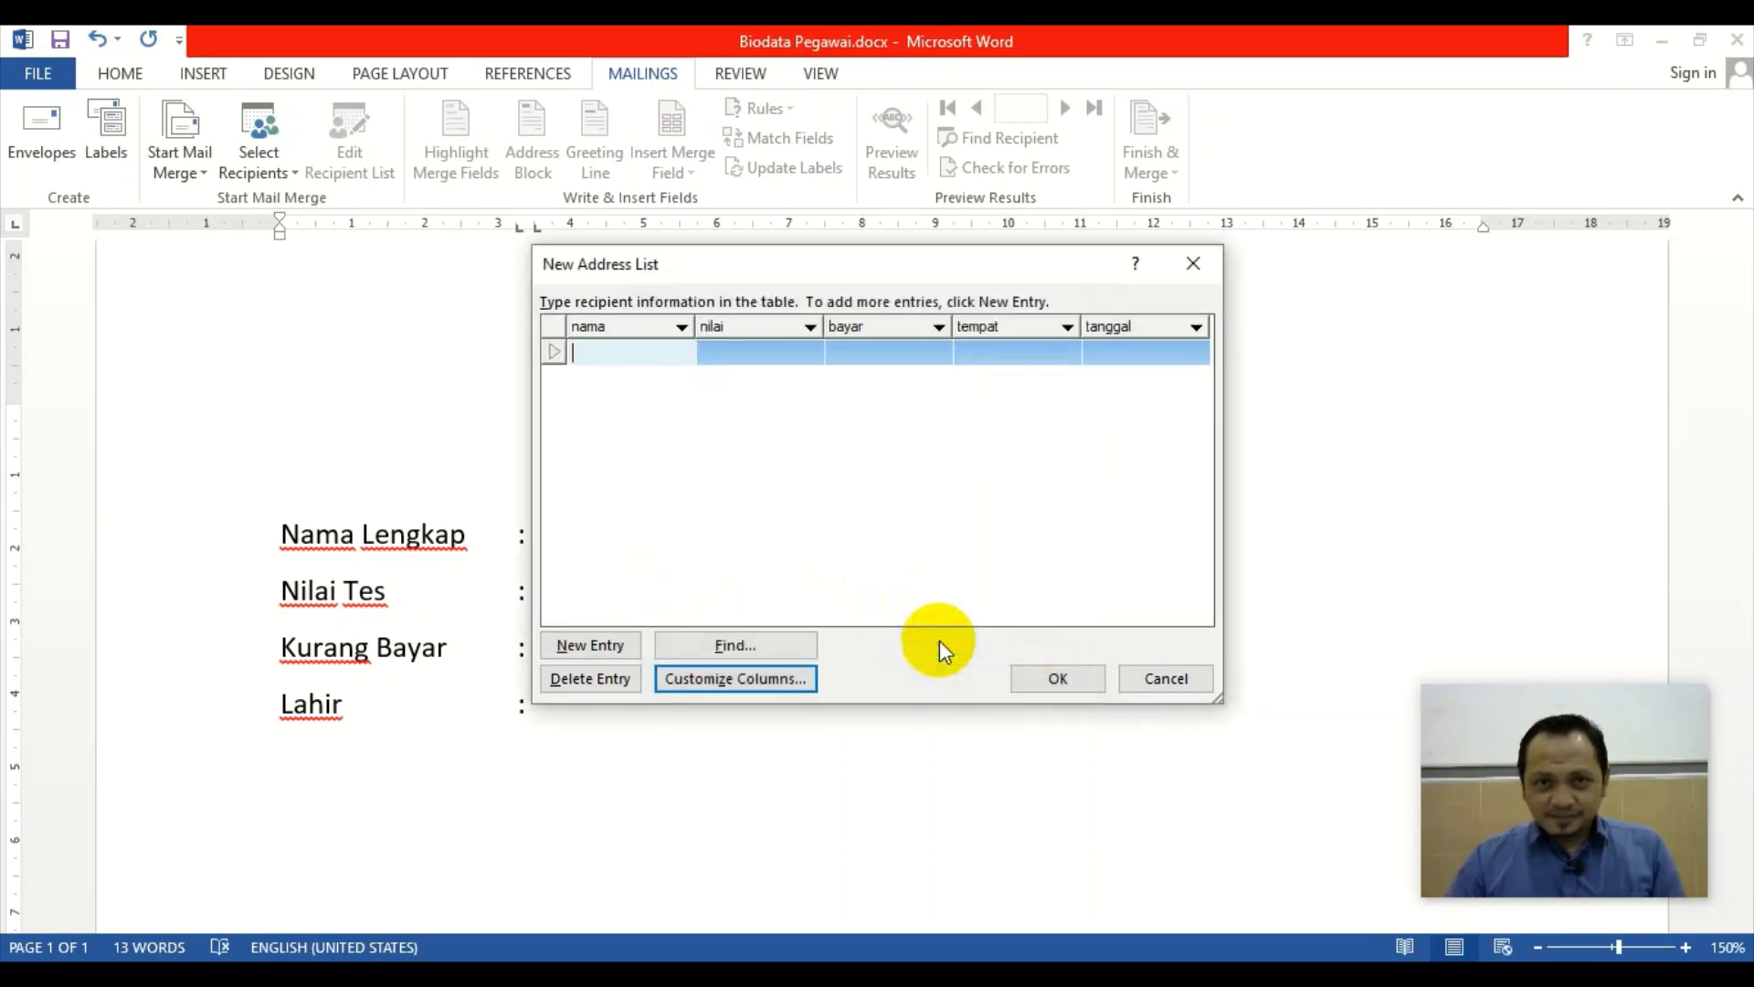
left_click(631, 349)
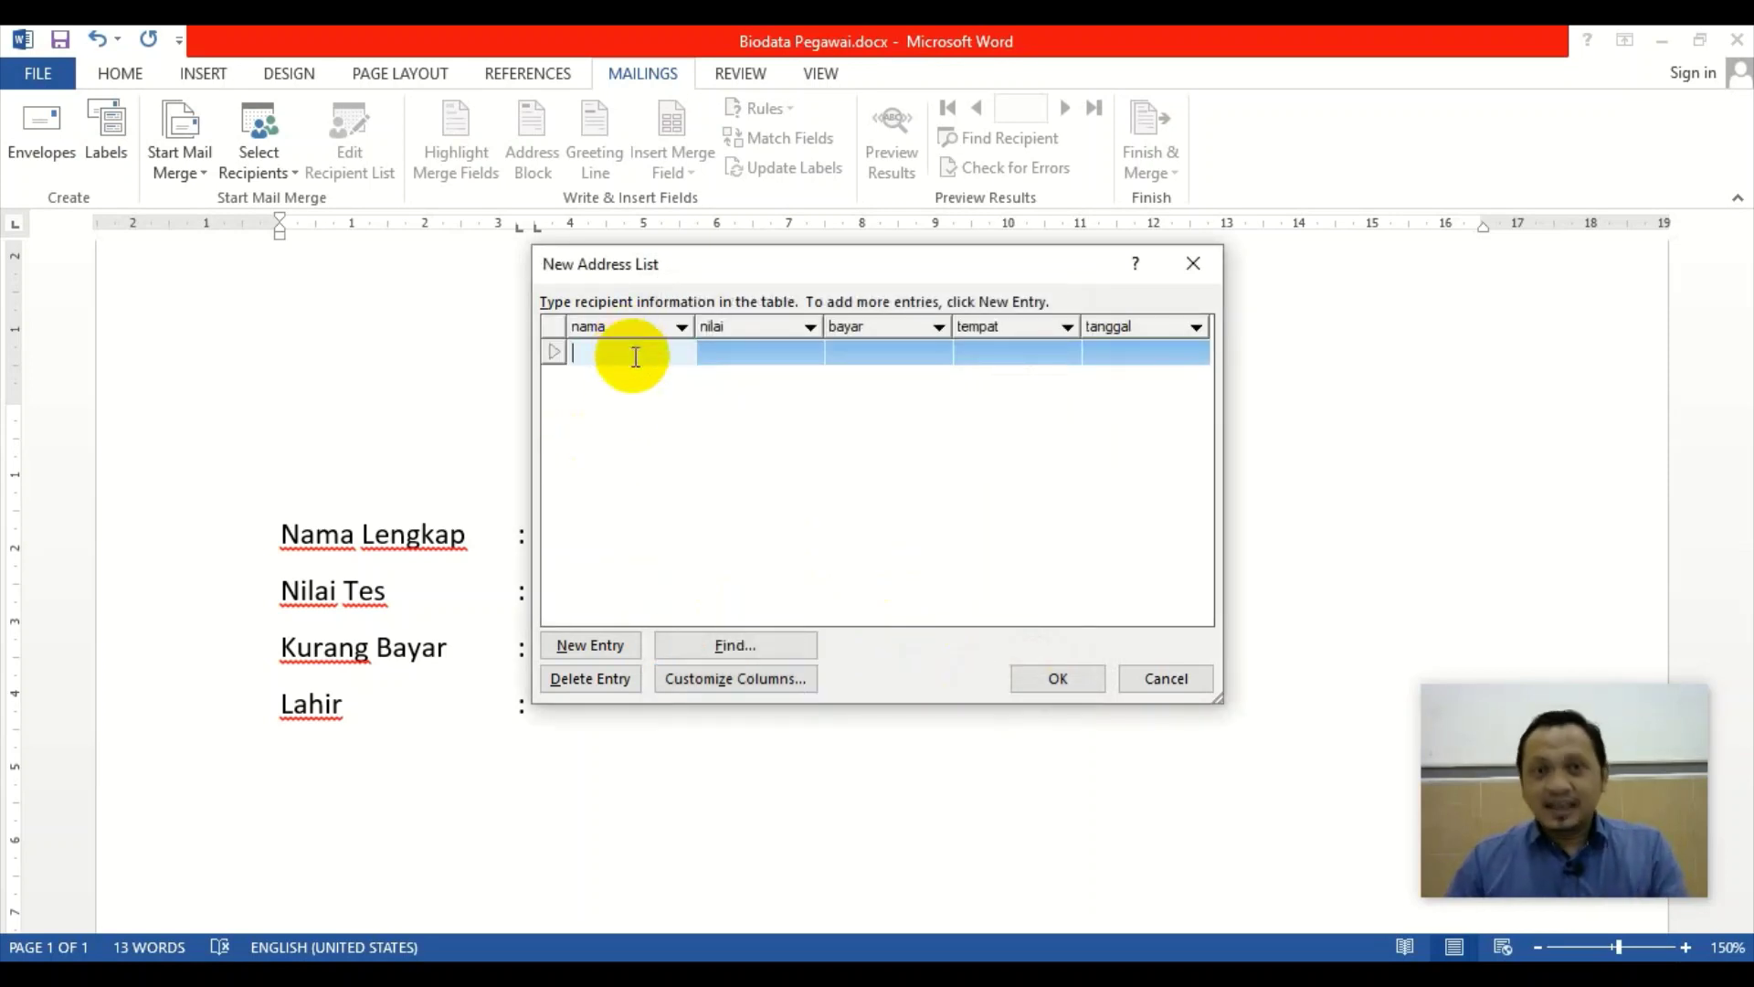
type("R")
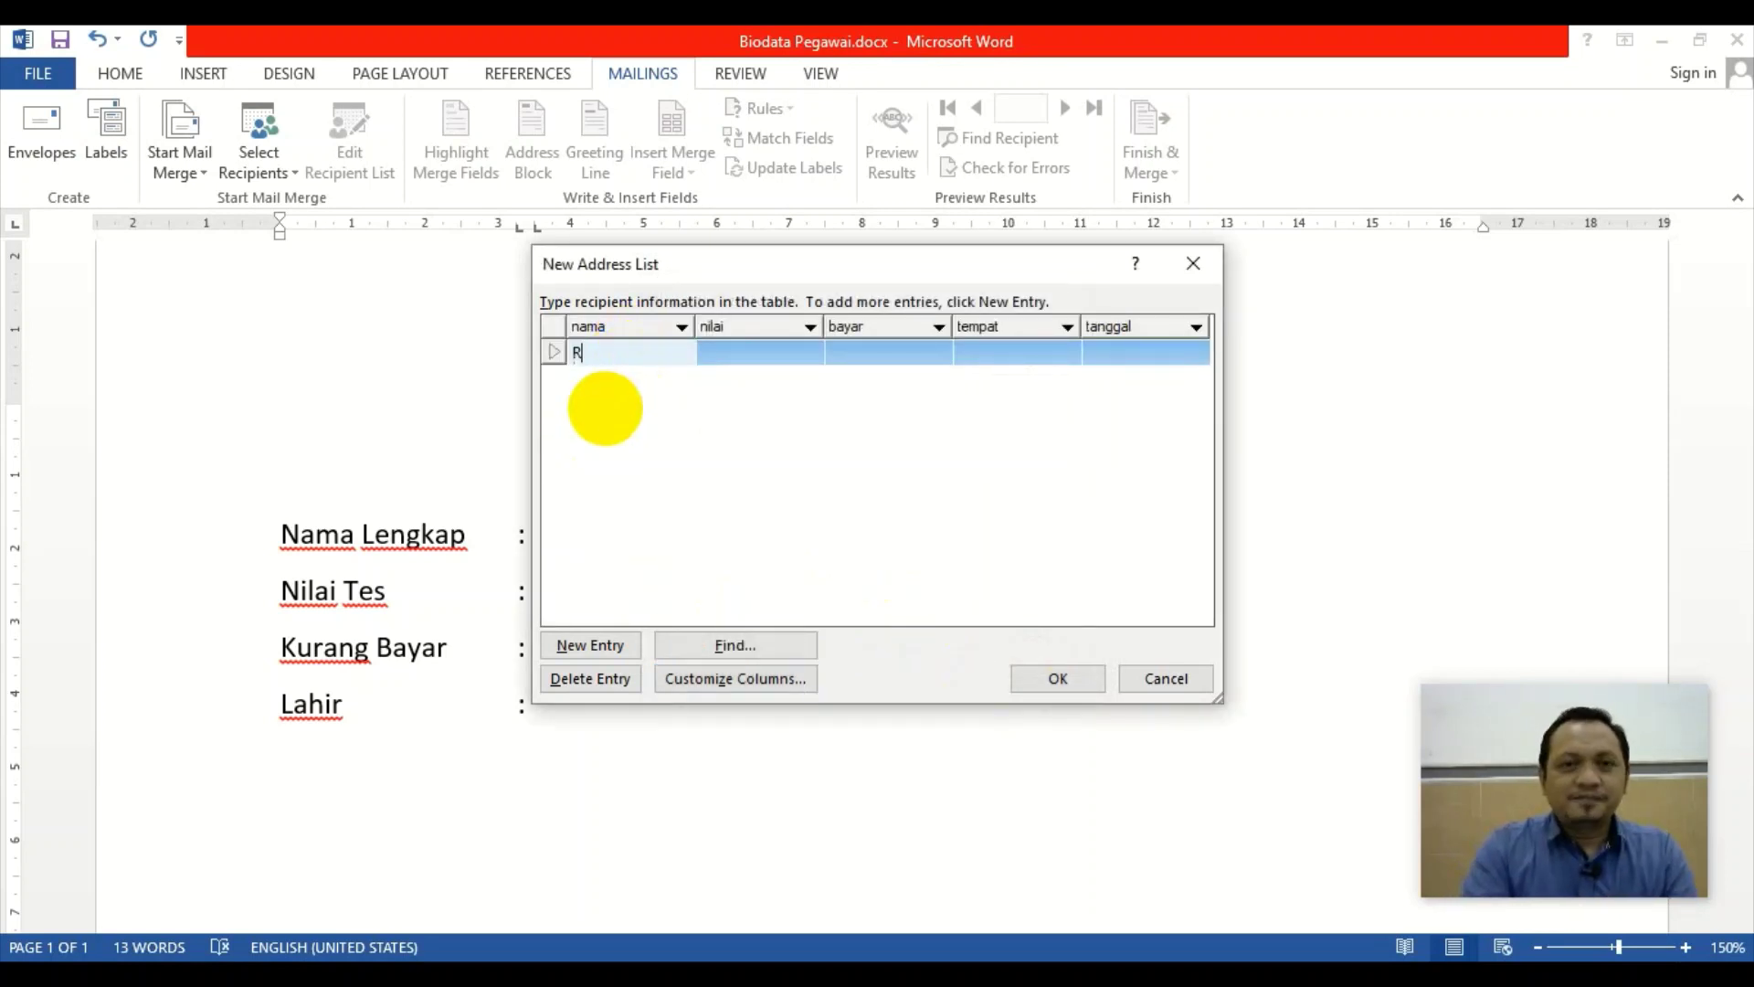
type("udi Suharti")
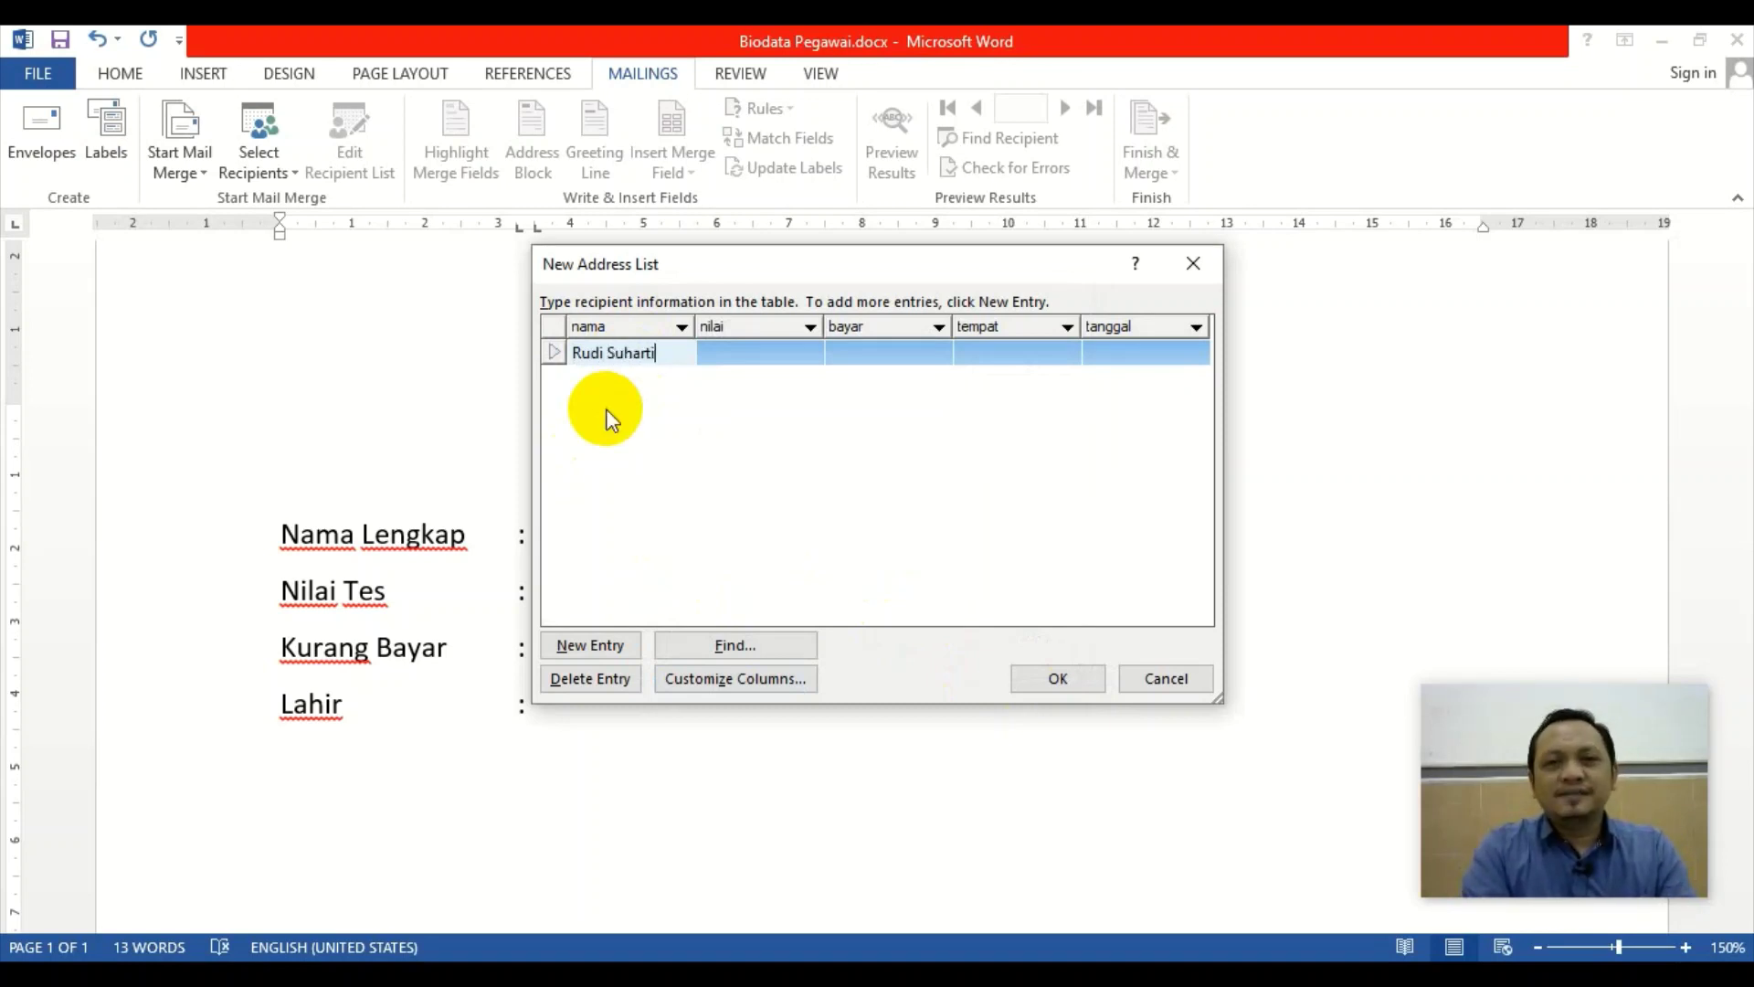
key("Tab")
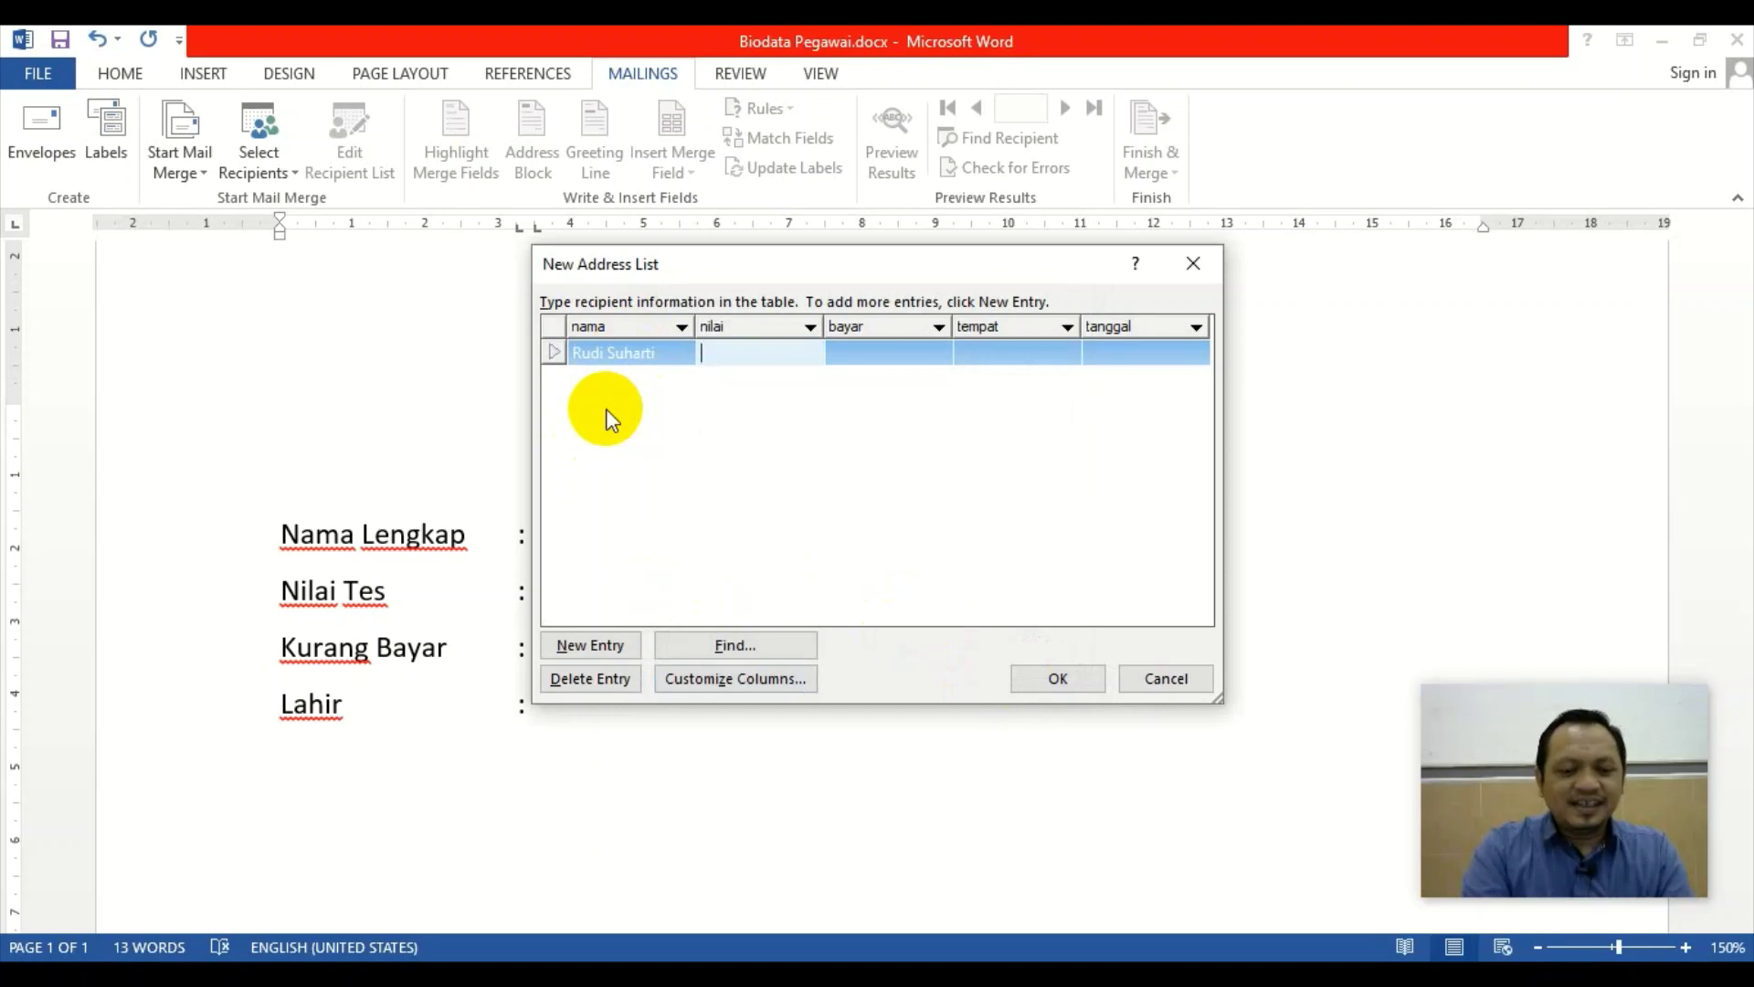
type("80,75")
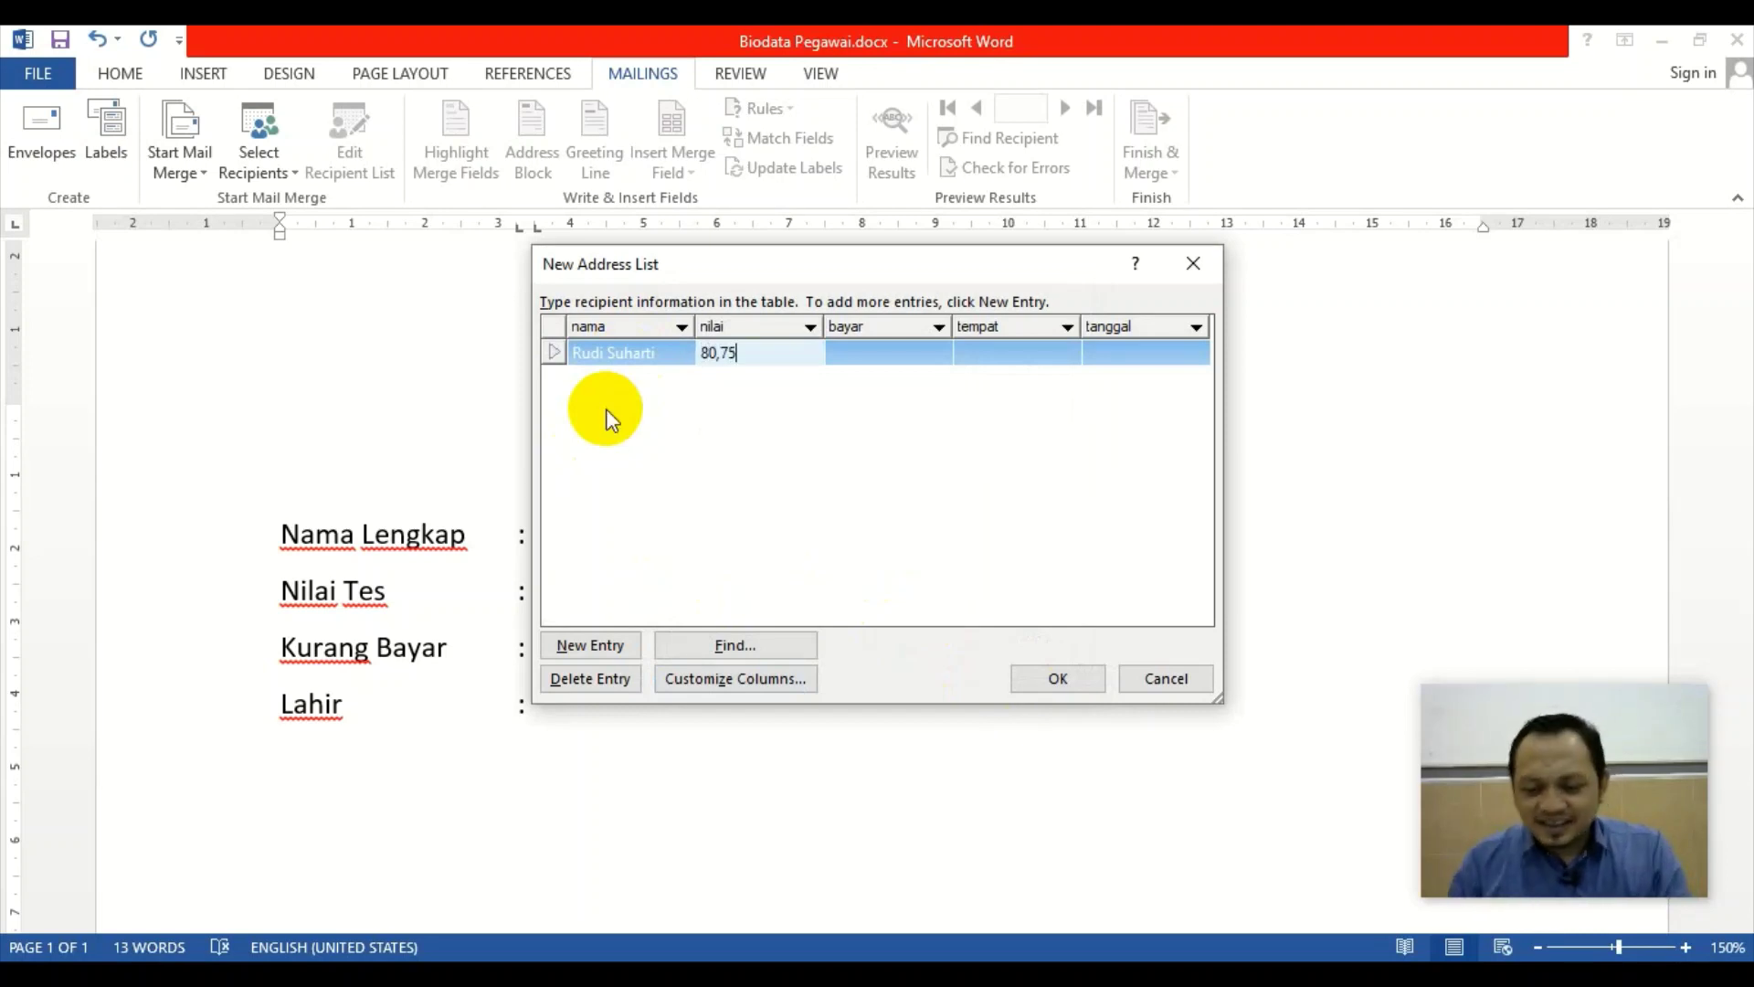
key("Left")
key("Left")
key("Left")
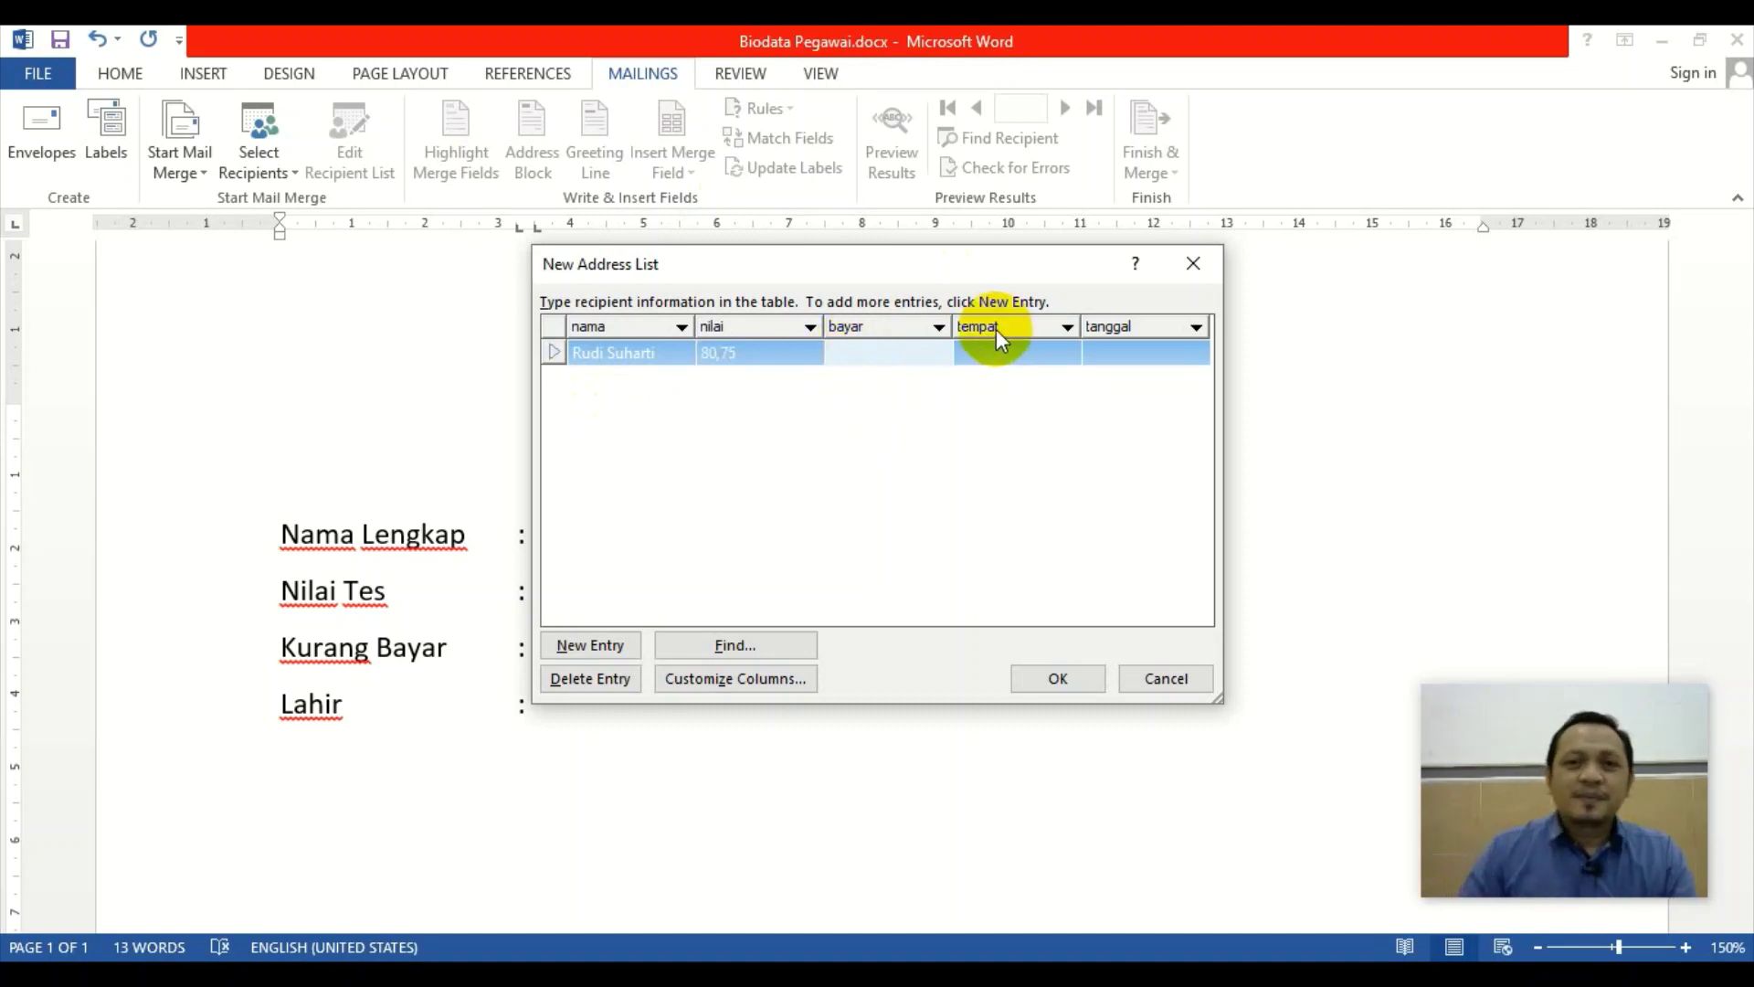
Complete the first record's bayar amount, tempat Solo and its 23/12 tanggal
left_click(878, 356)
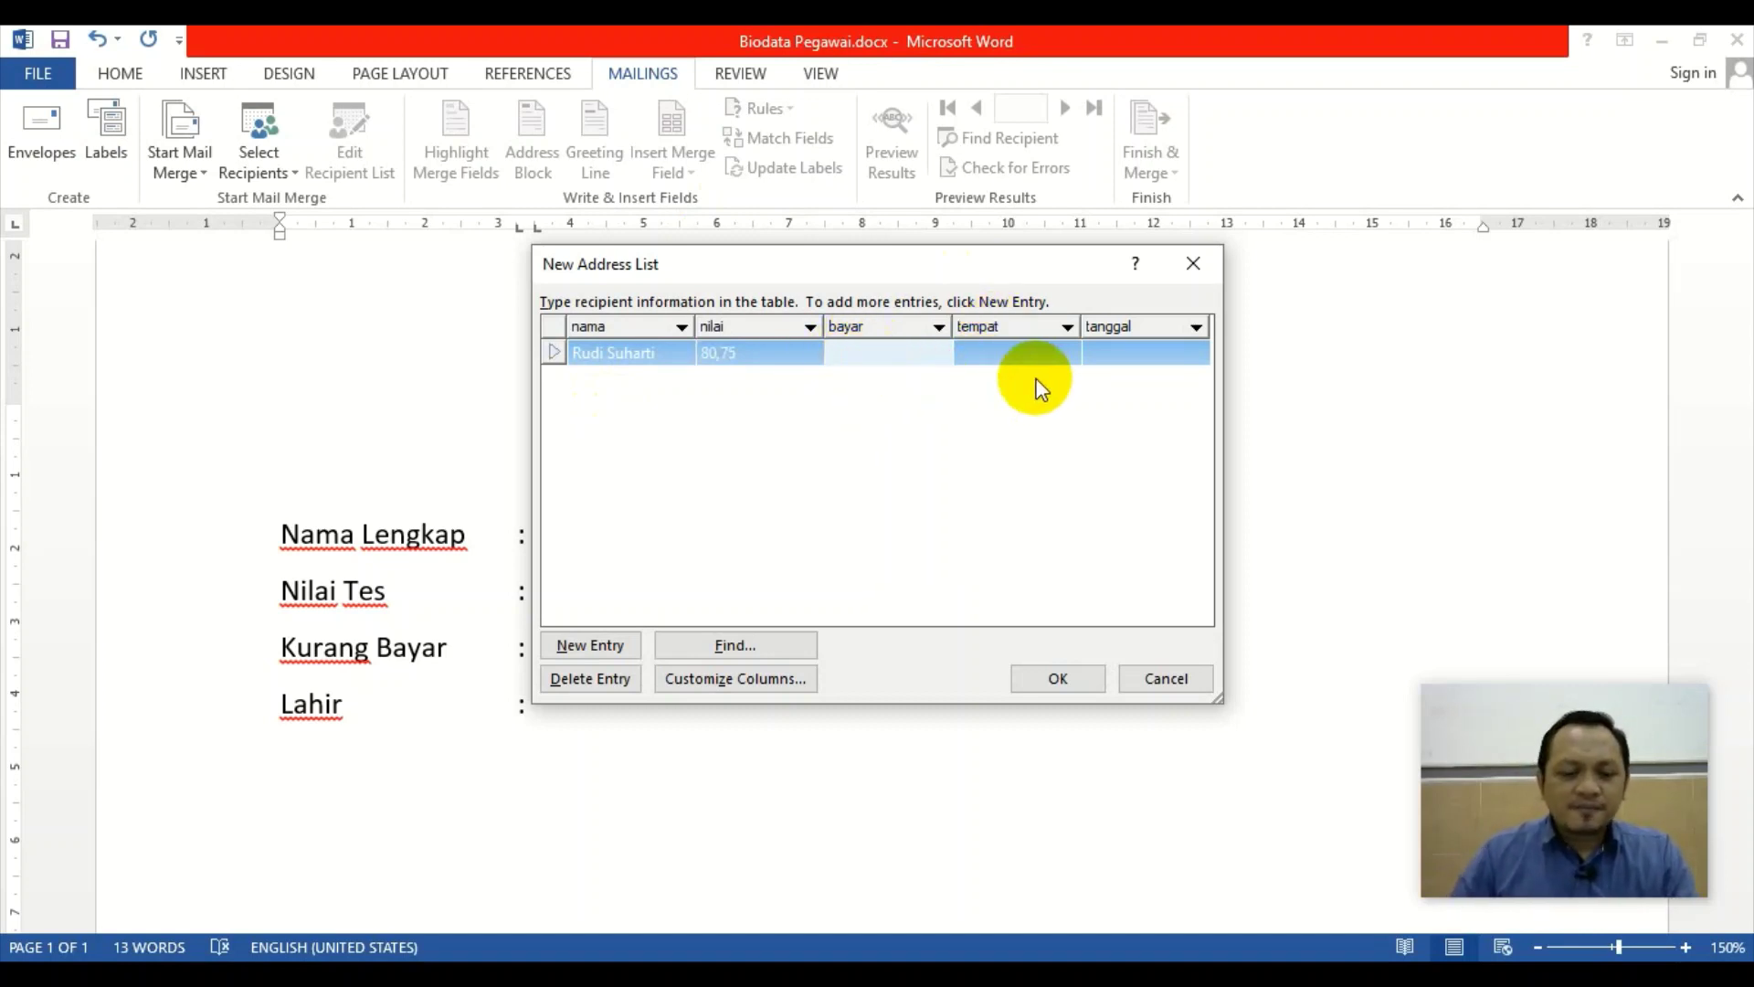
type("750")
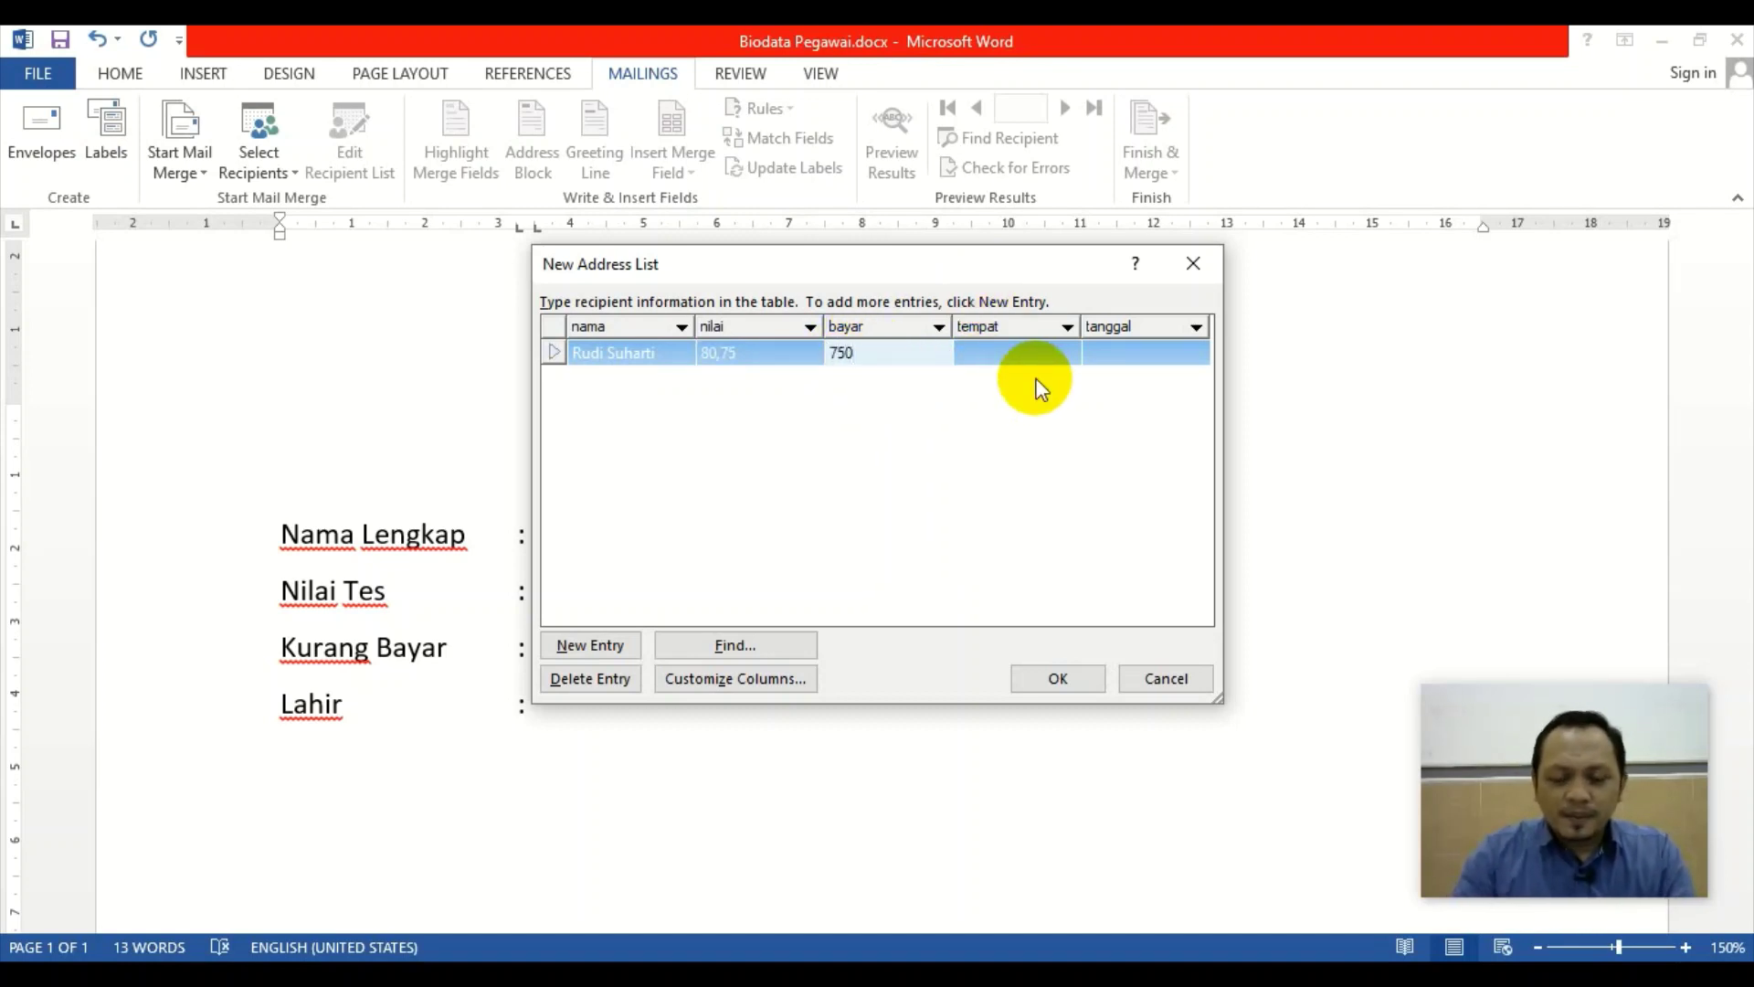
type("00")
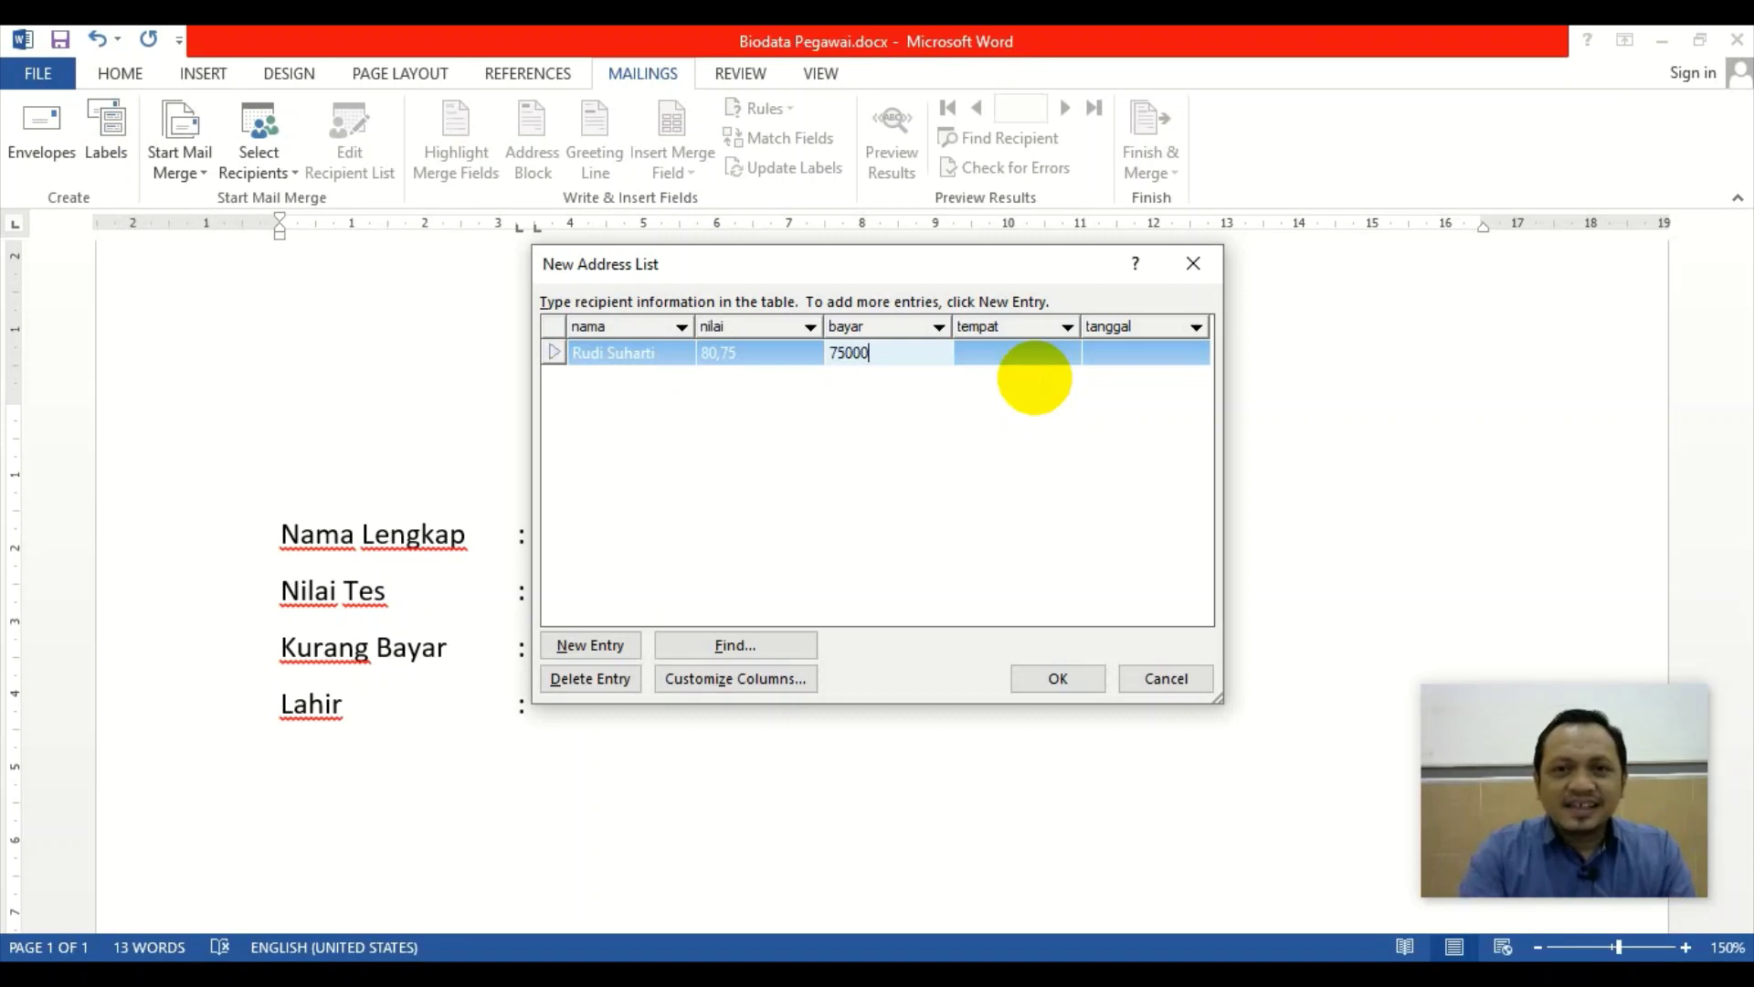
key("BackSpace")
key("BackSpace")
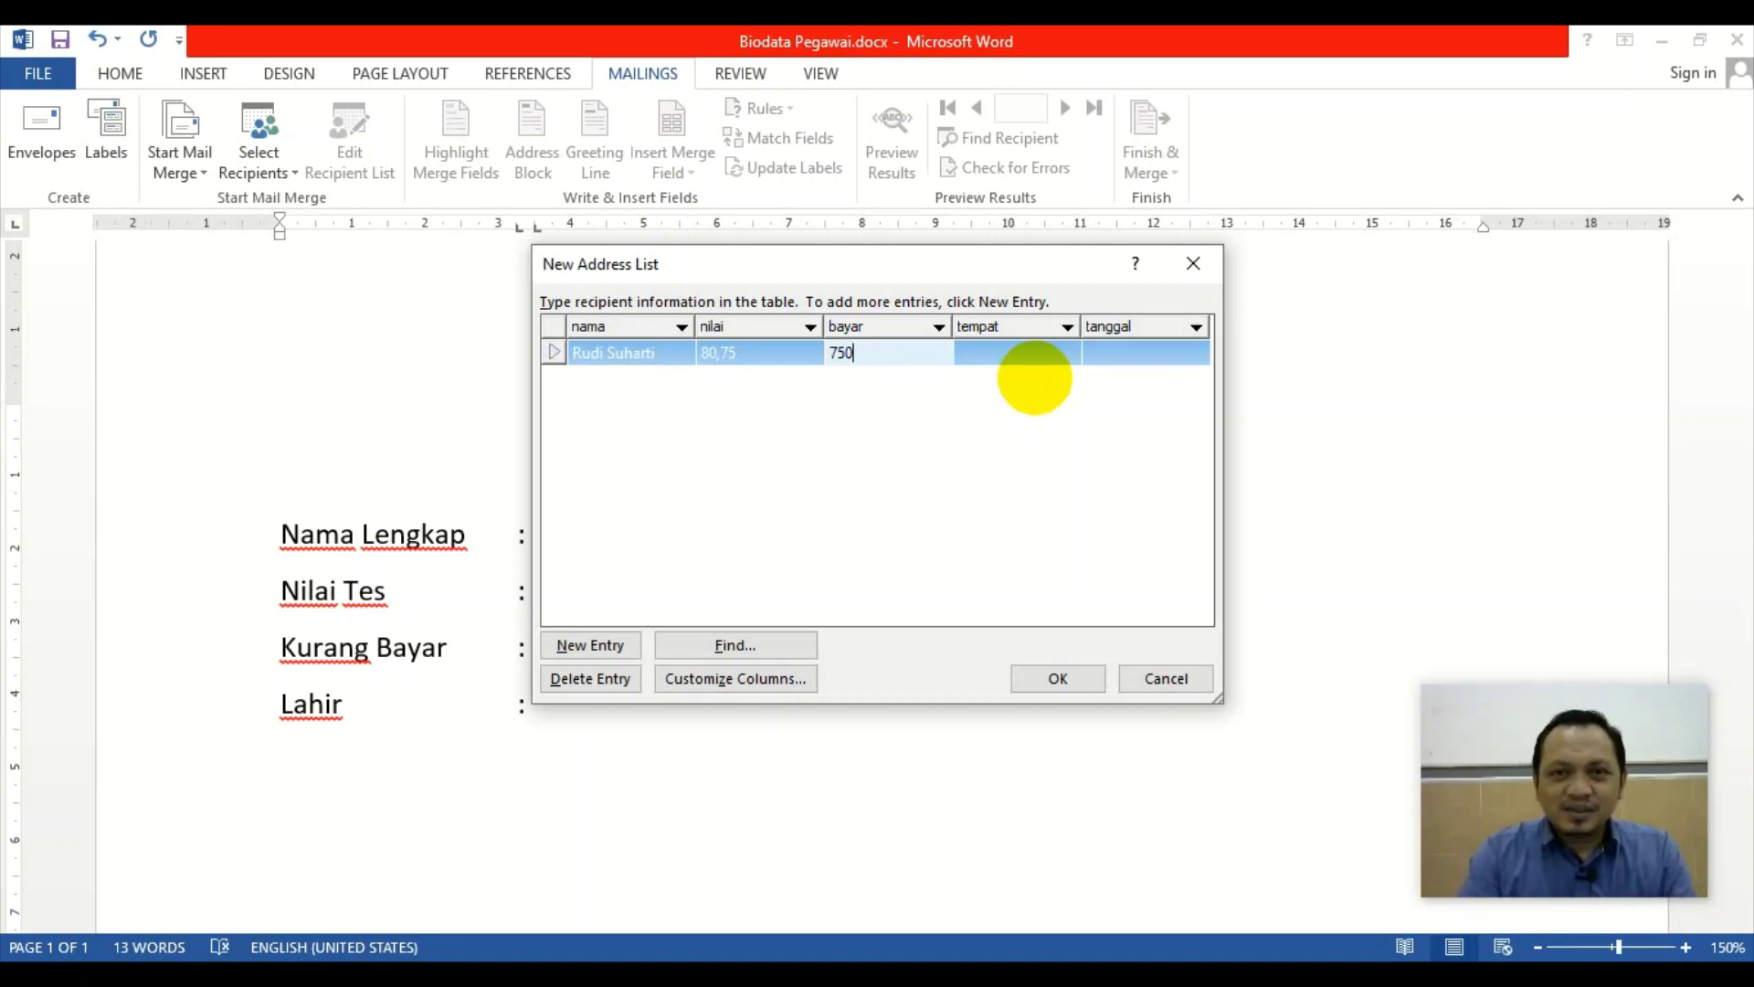
type(".000")
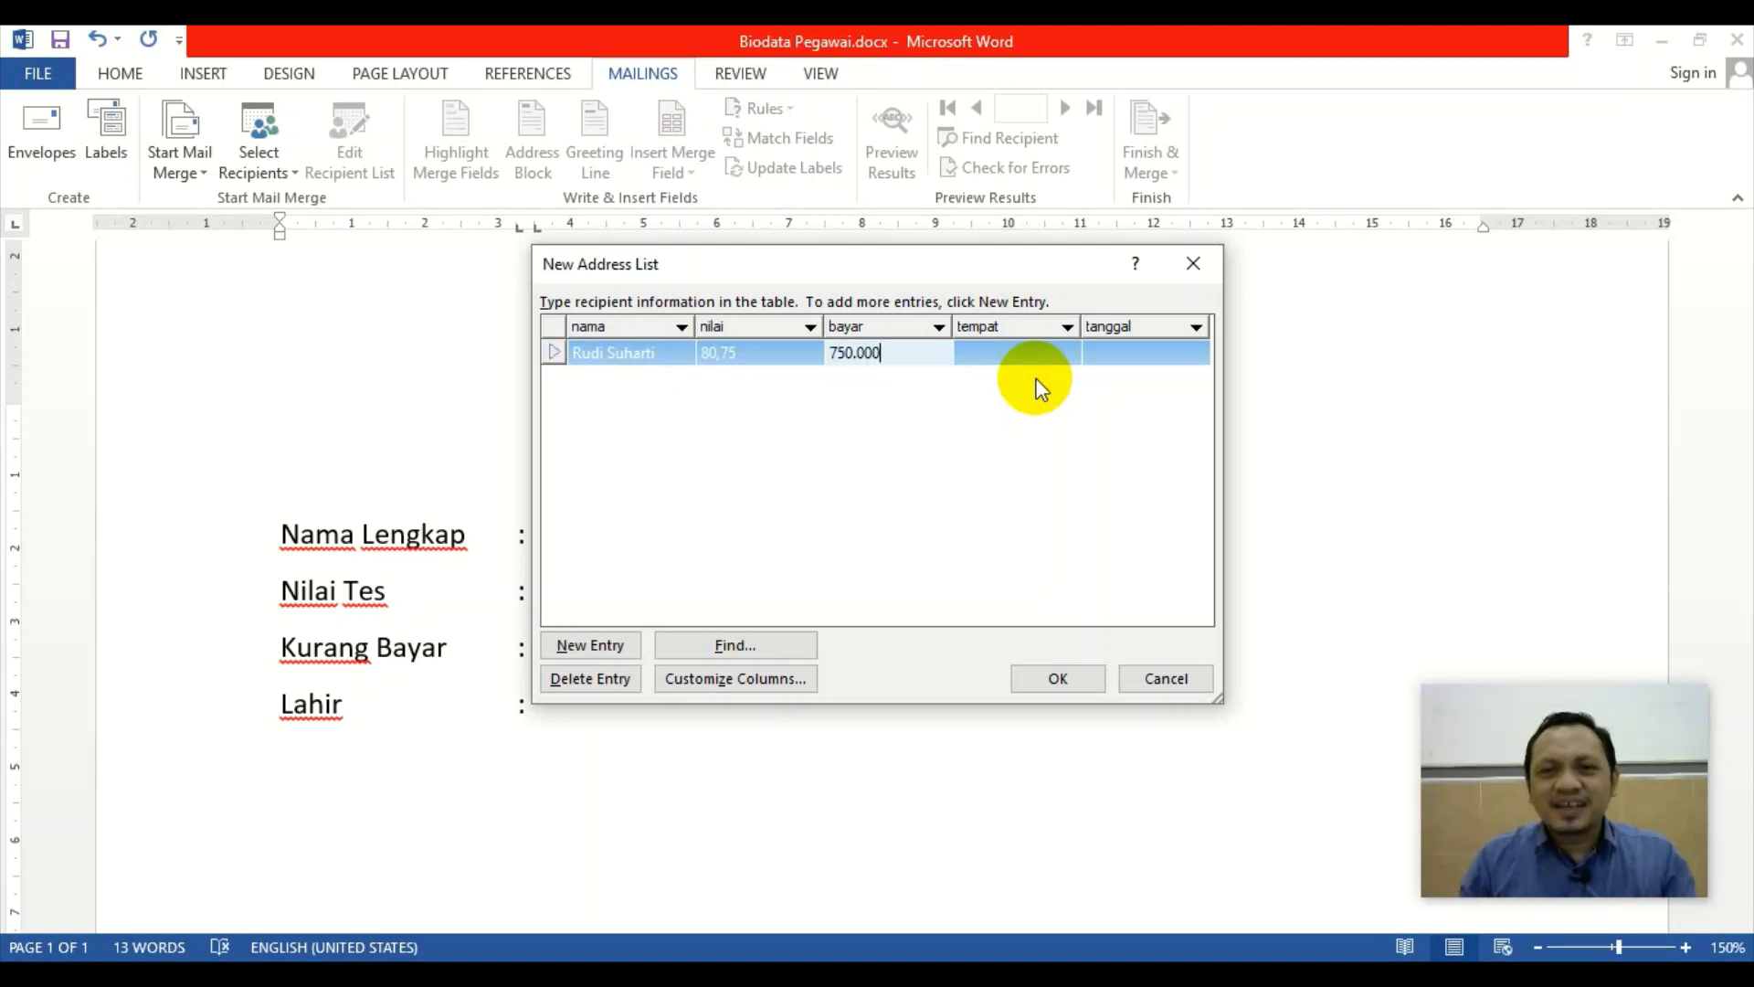
key("BackSpace")
key("BackSpace")
key("BackSpace")
key("BackSpace")
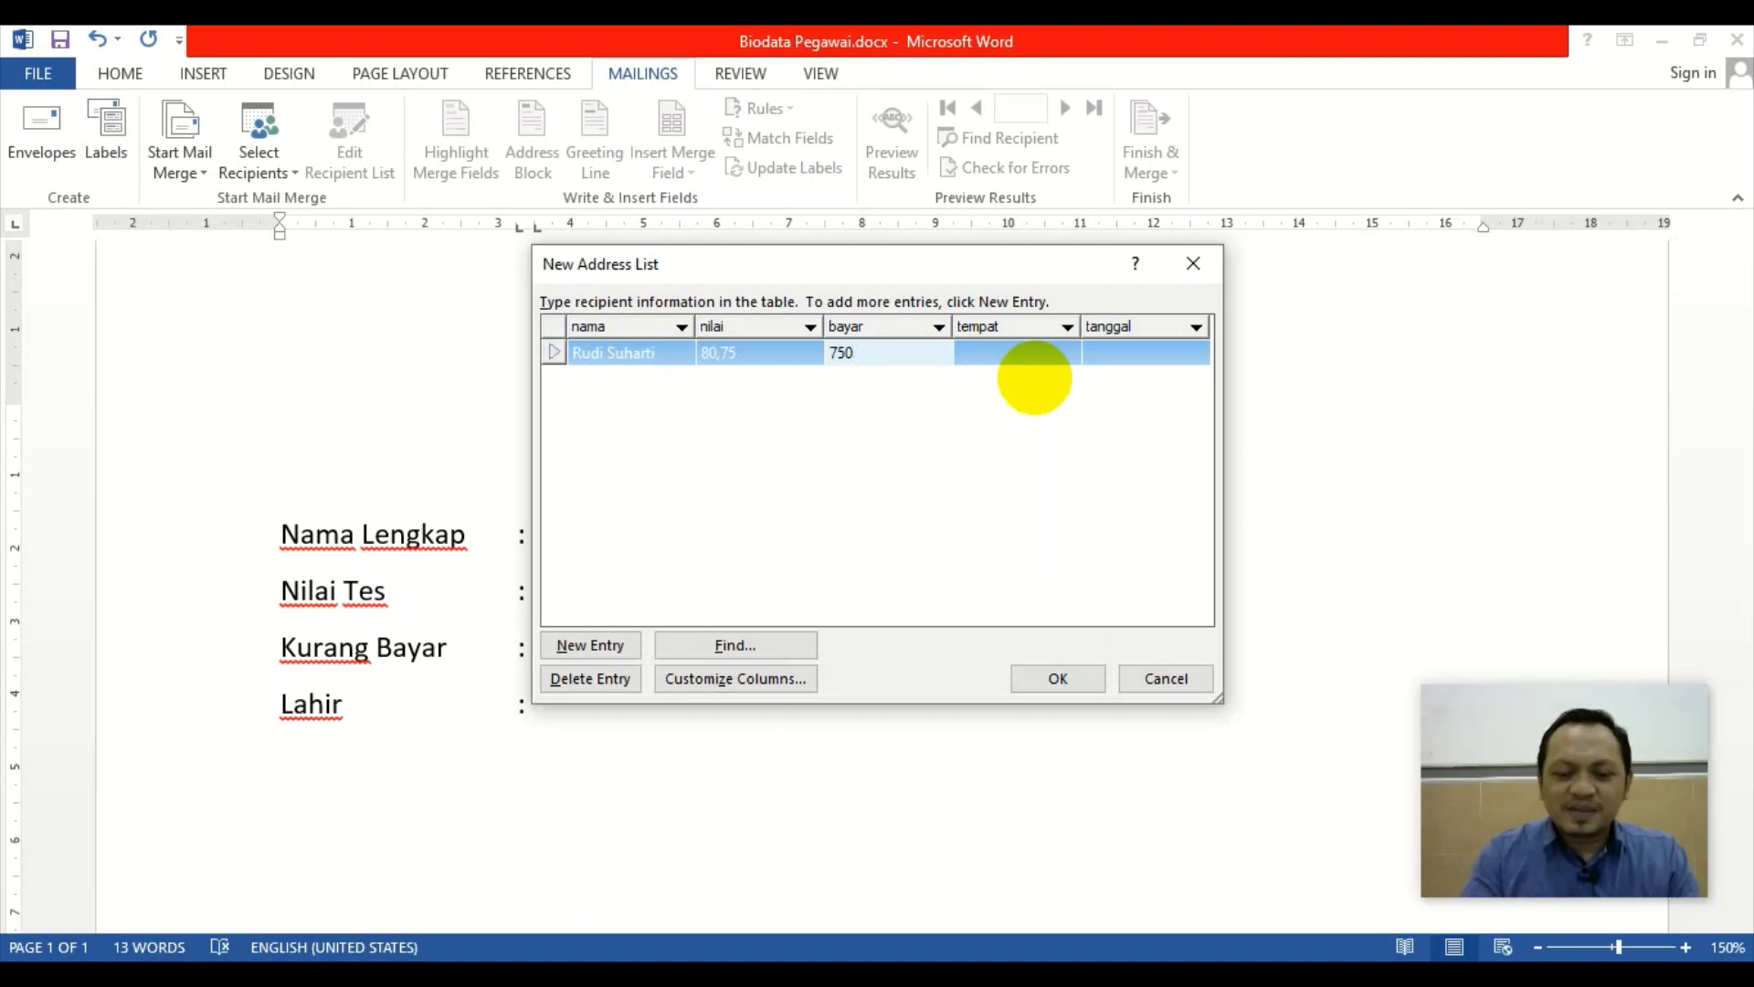
type("000")
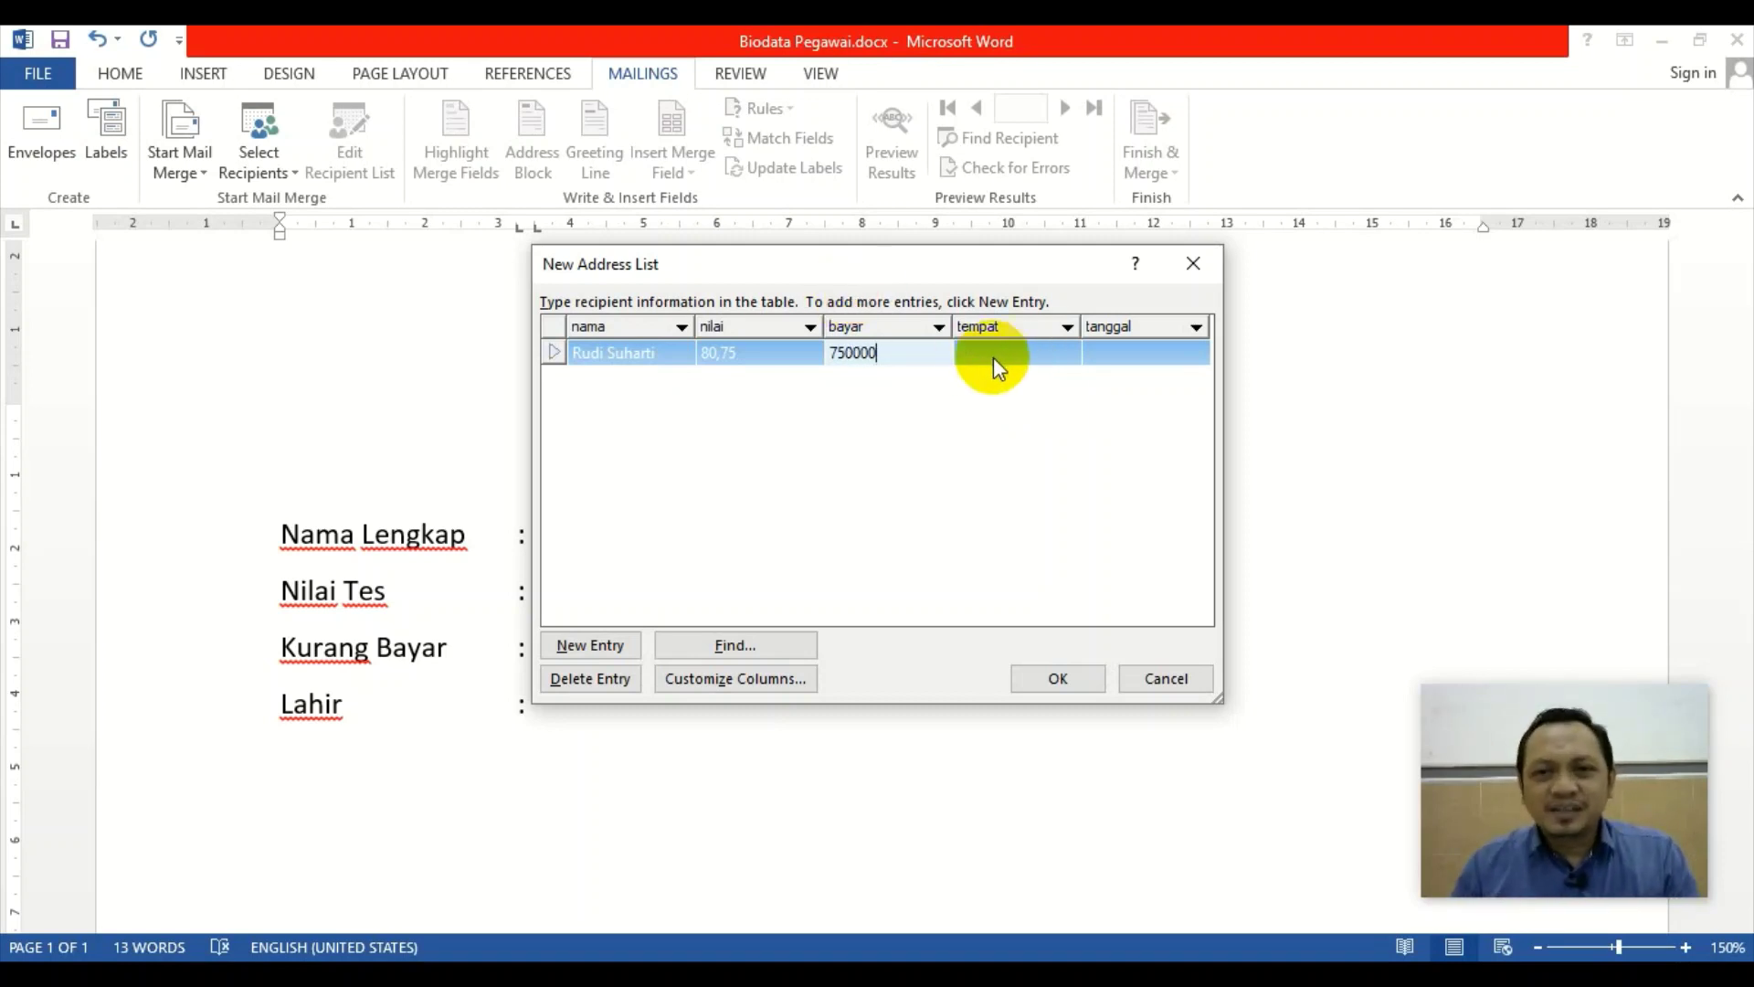
left_click(994, 359)
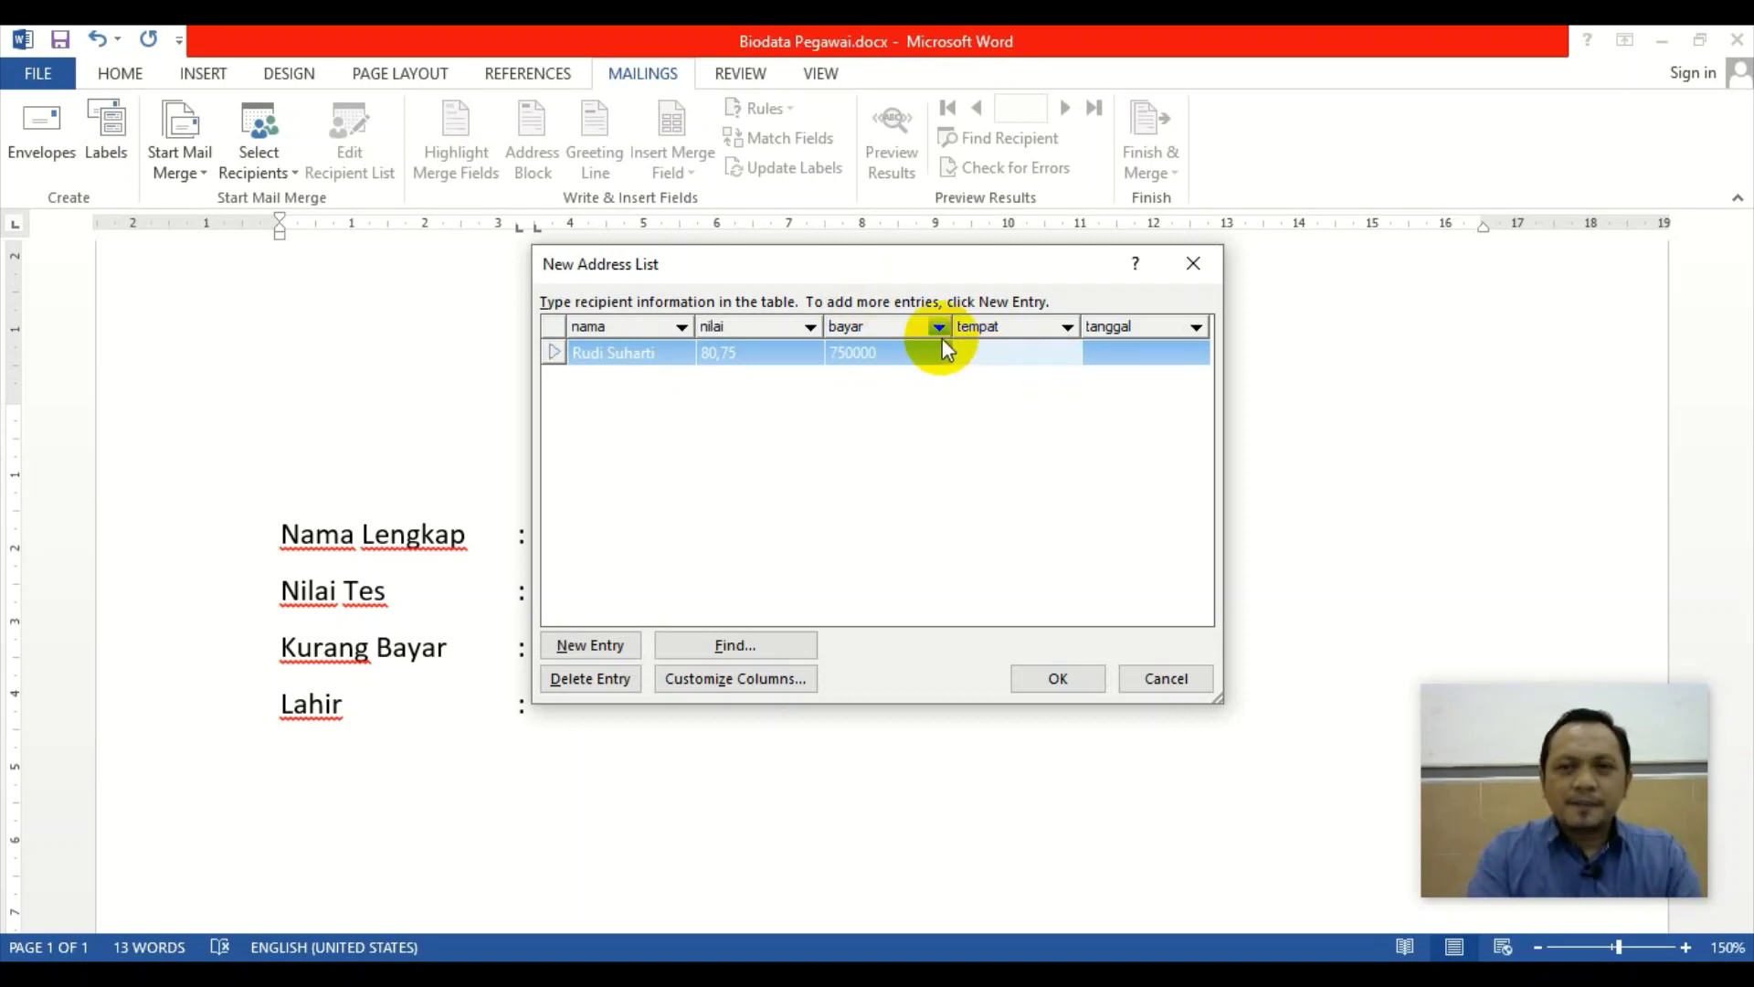
type("Solo")
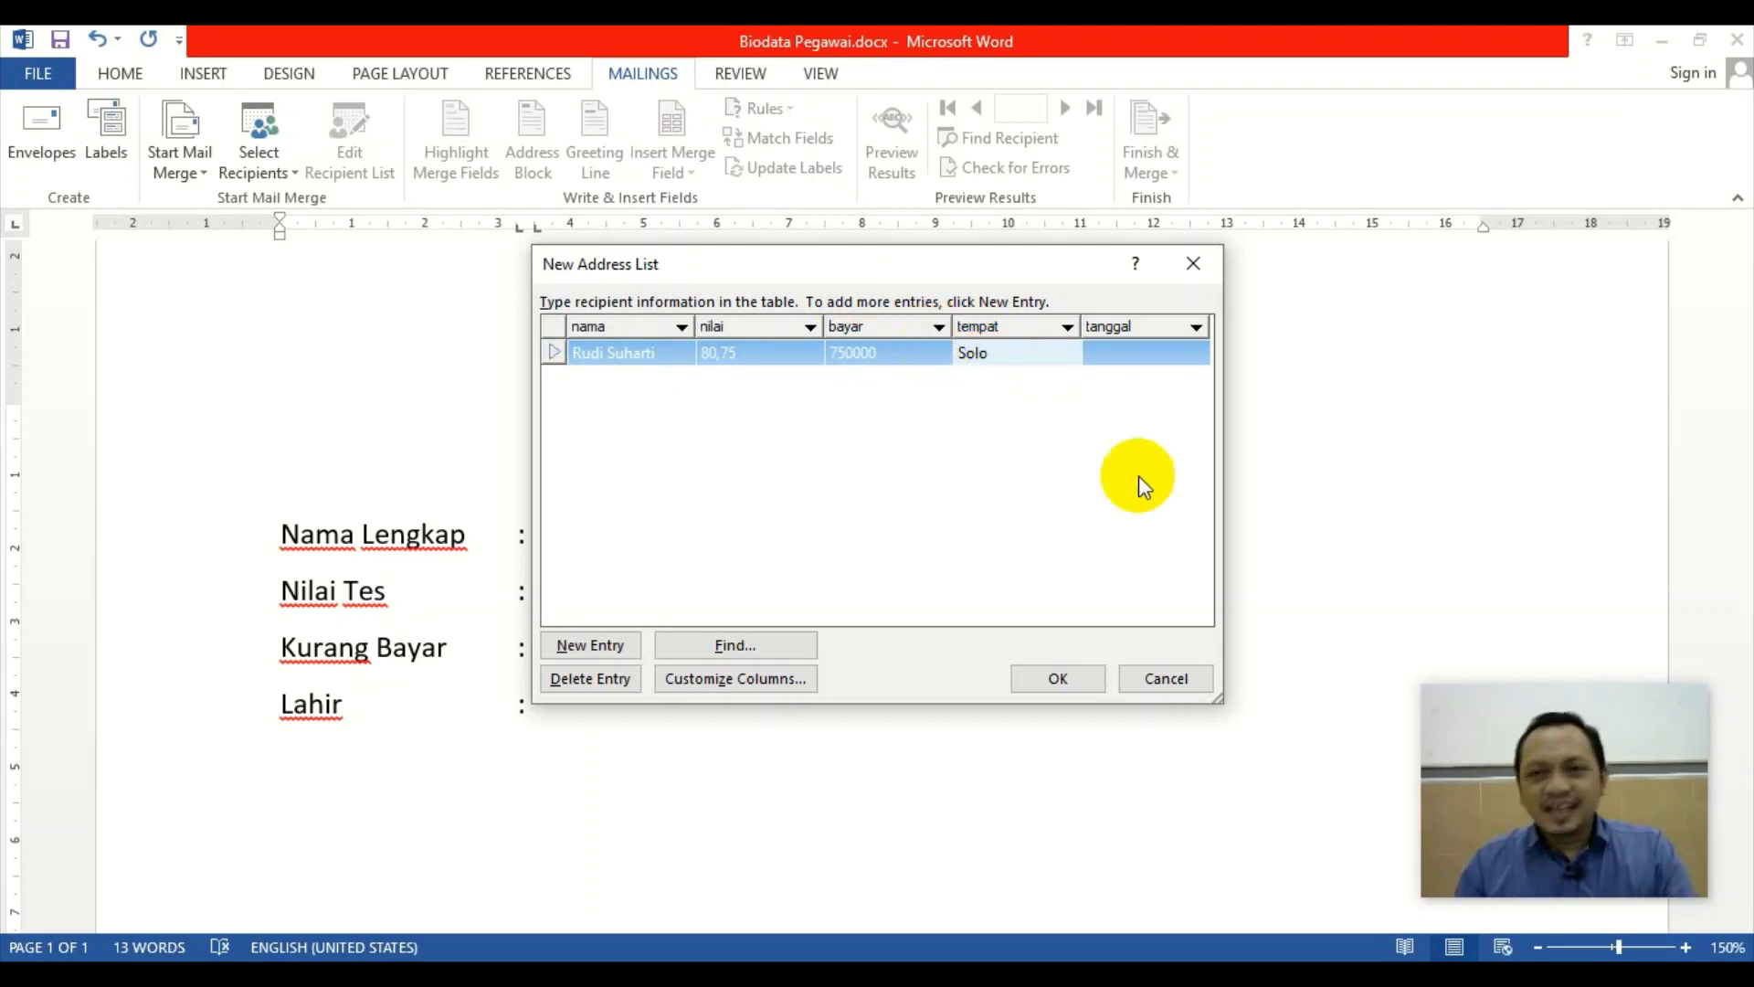
left_click(1116, 353)
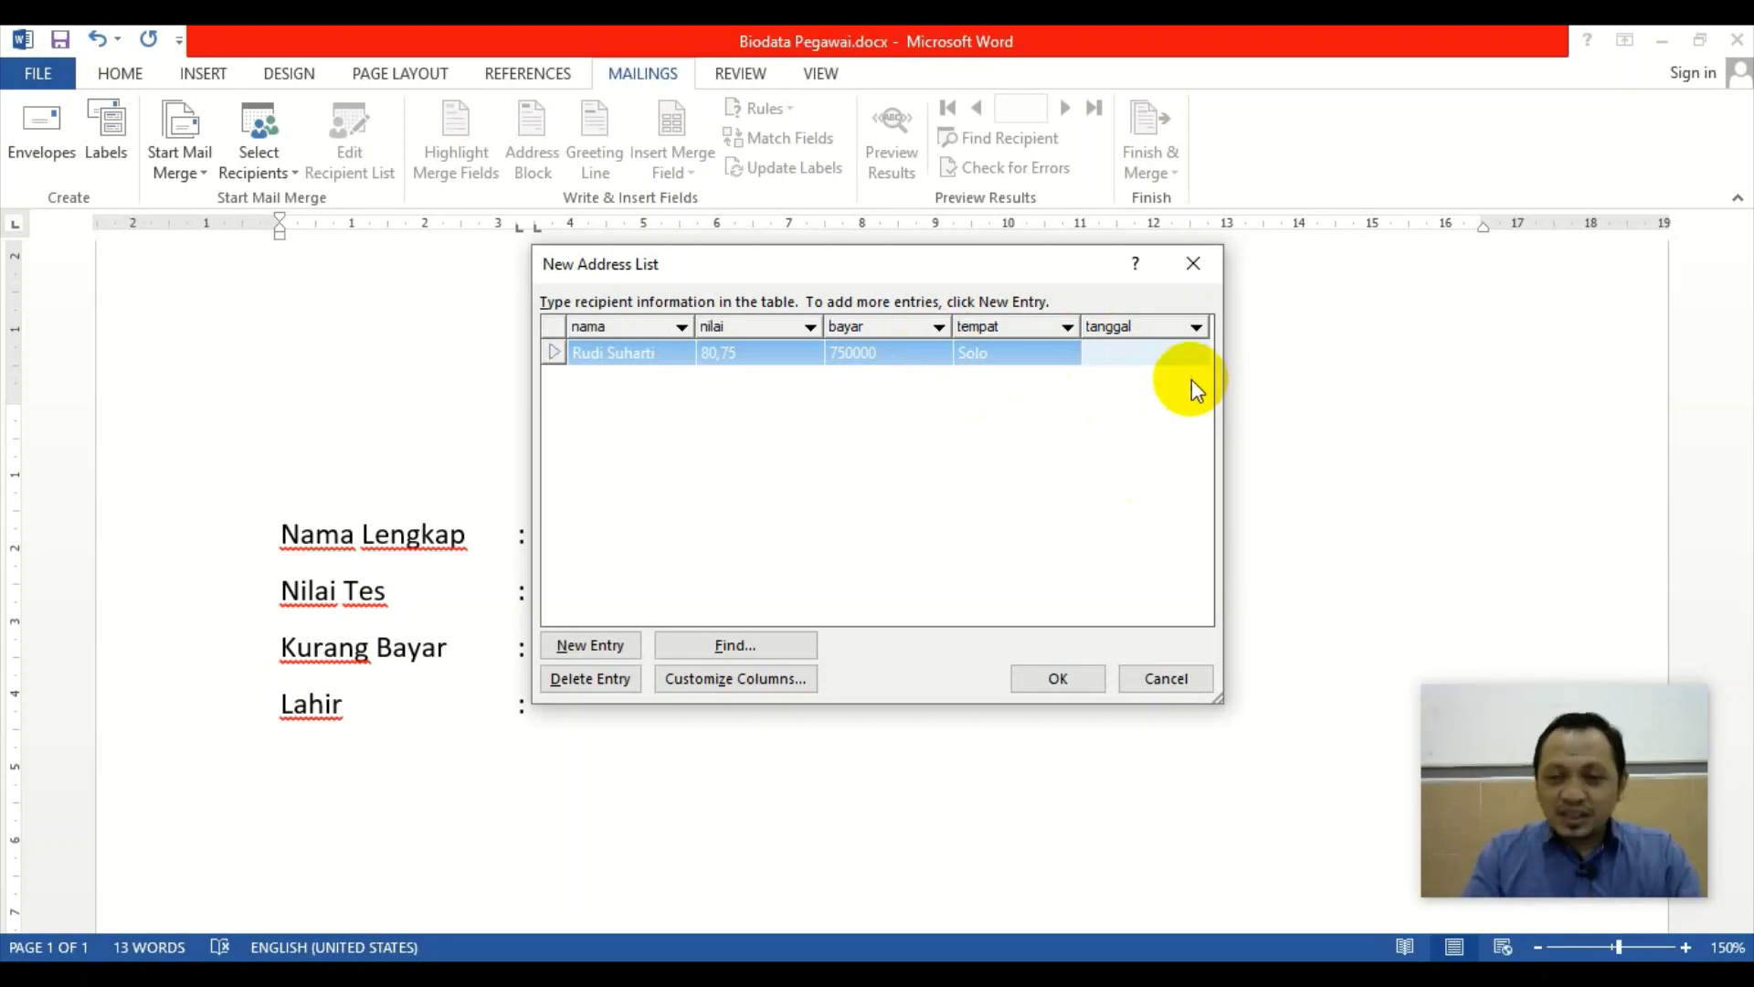
type("23")
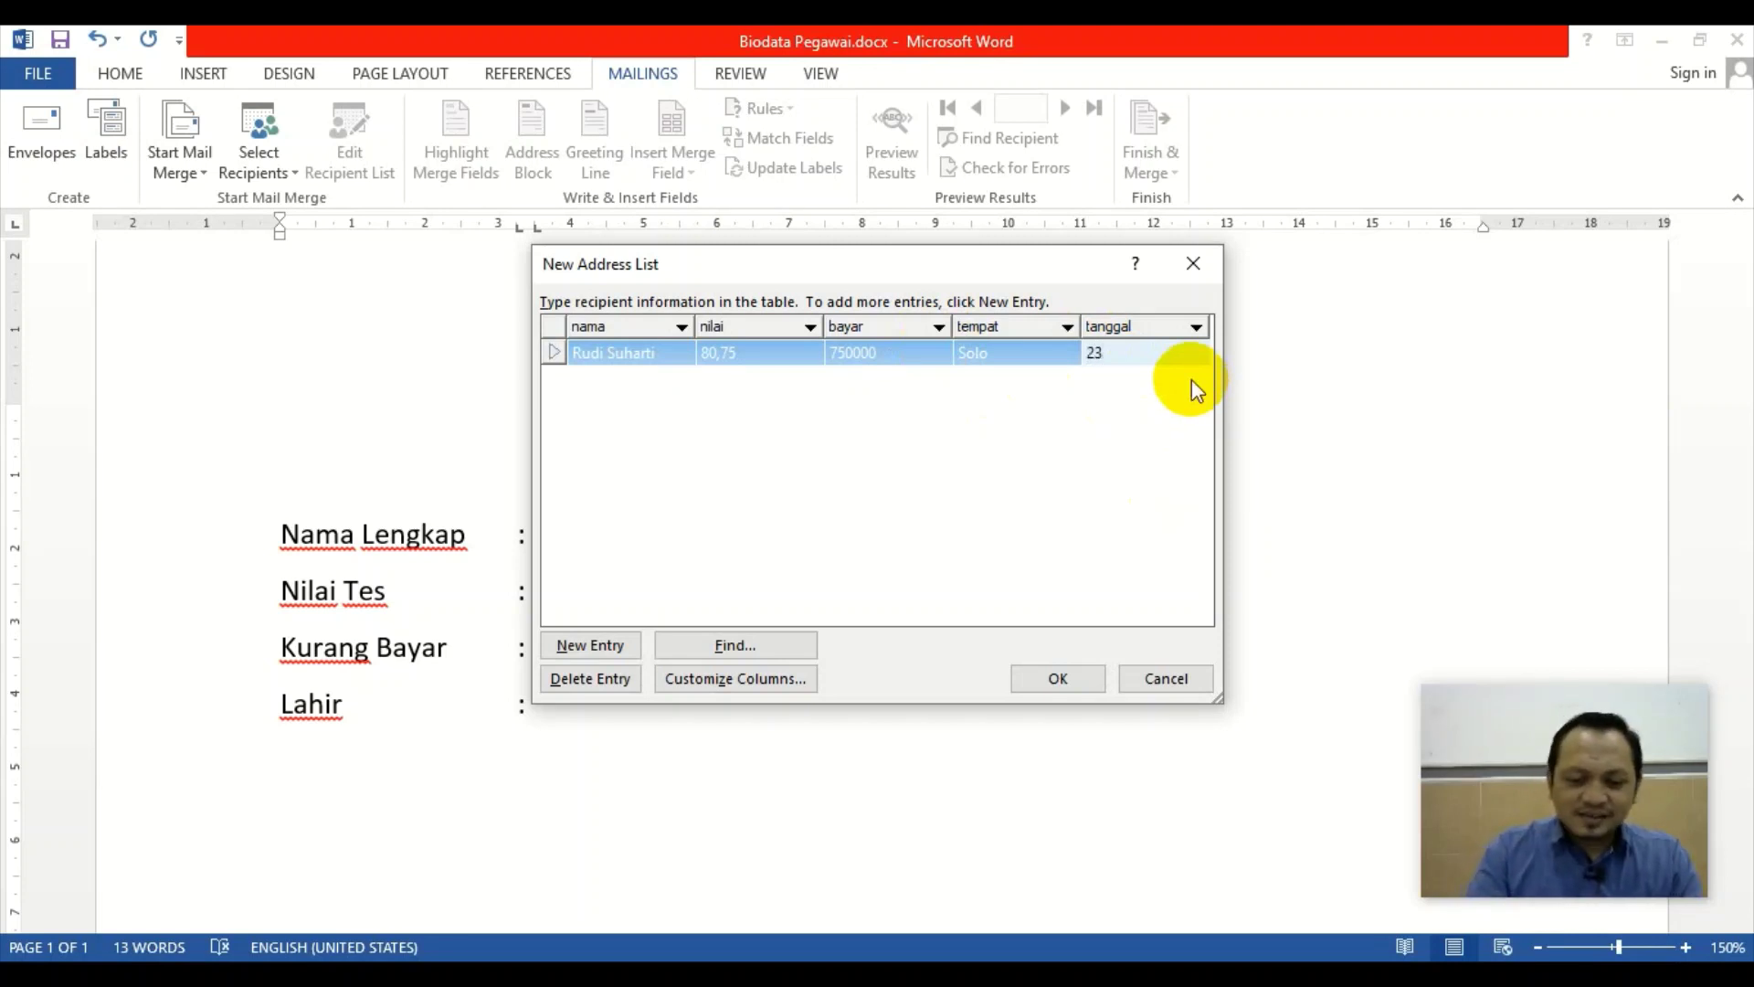
type("/12/19")
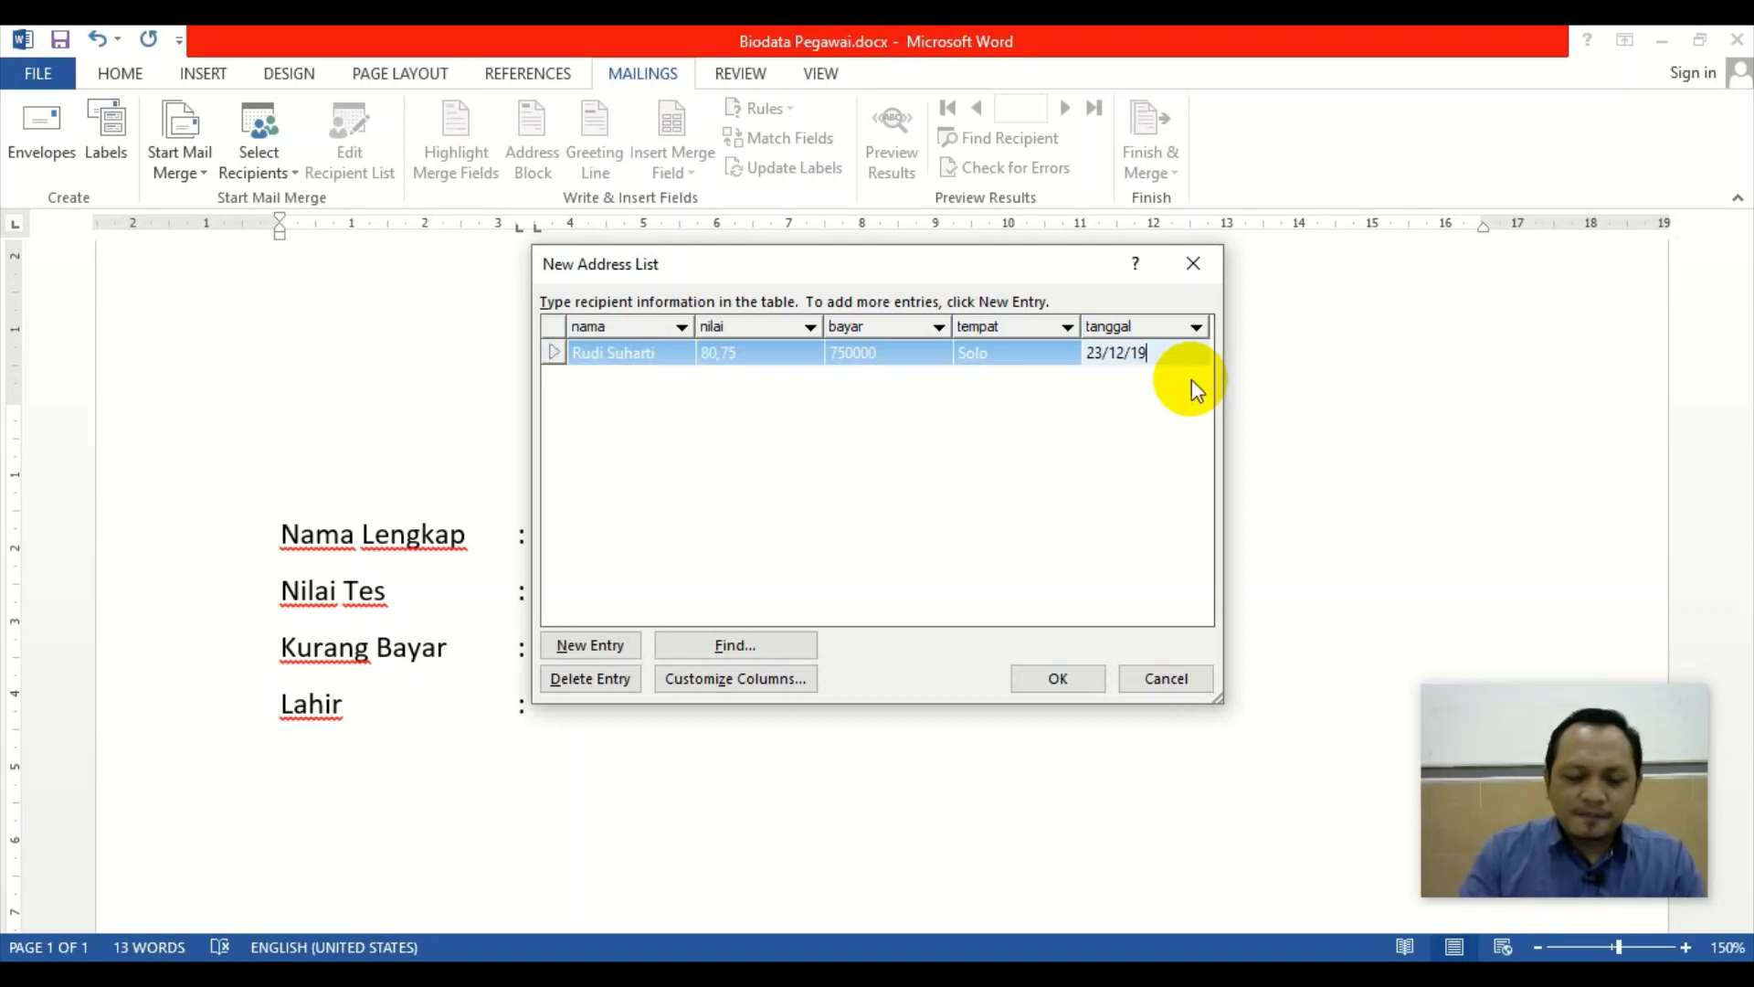
type("8")
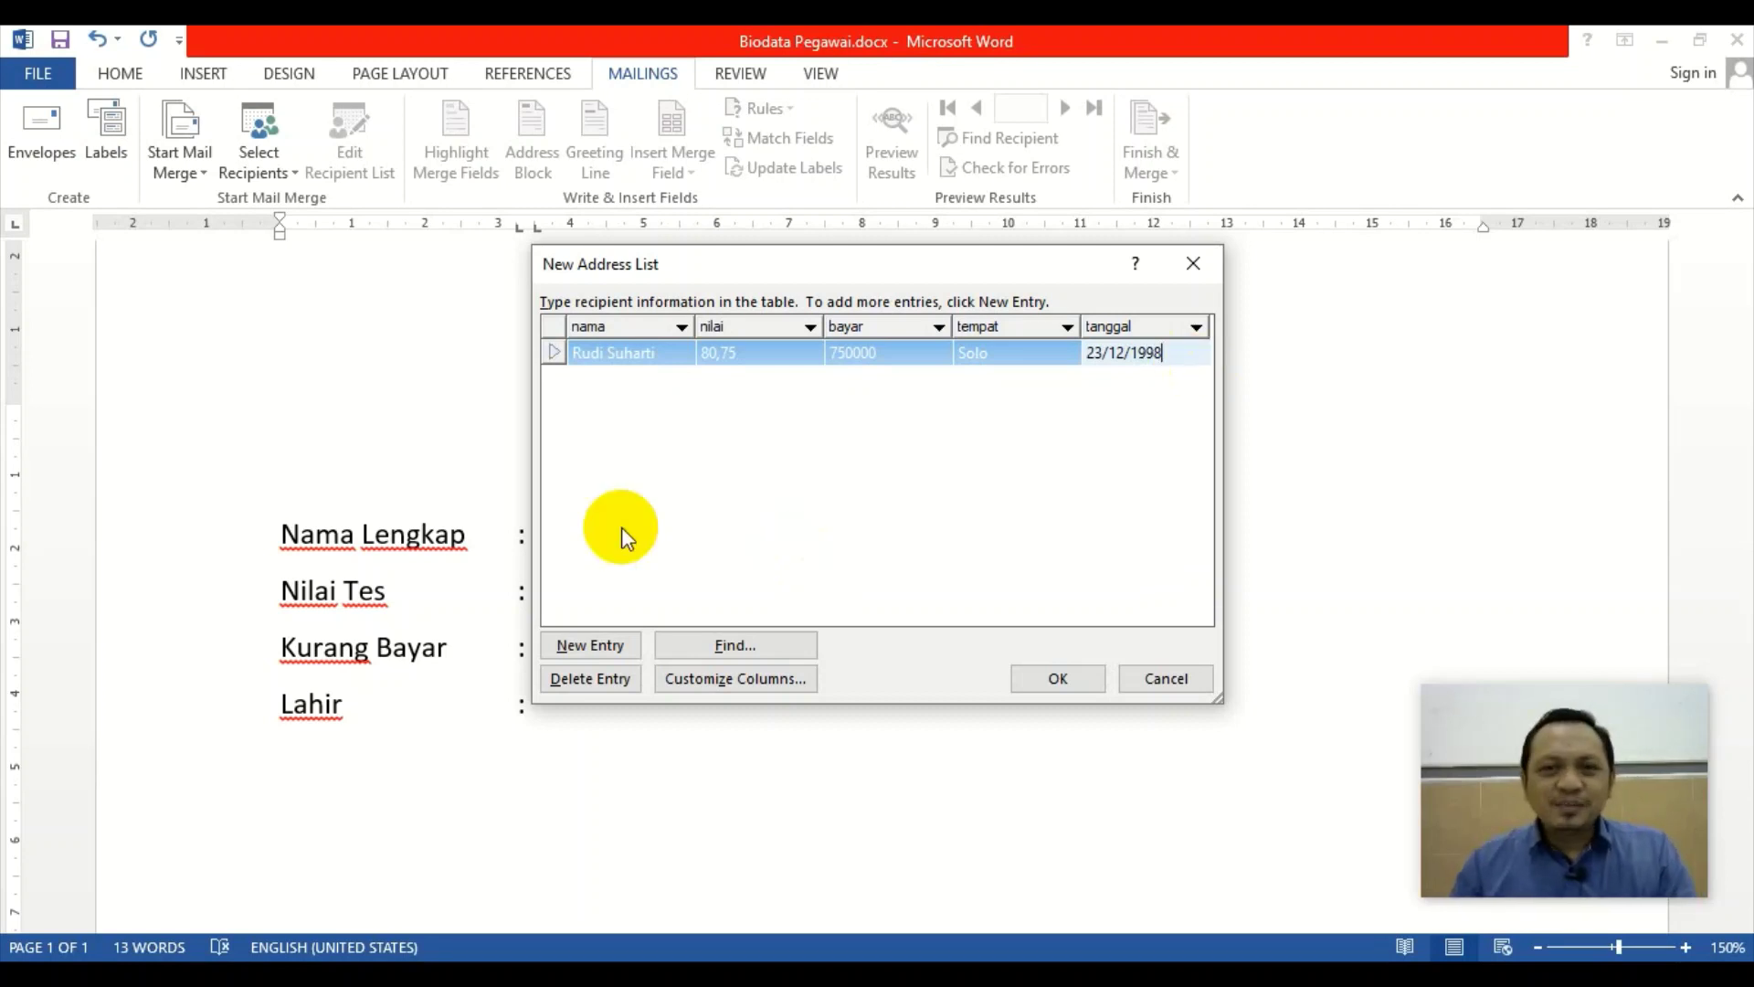
Add a second record with the employee's name, 85,5, 1250000, Madiun and 02/07/1995
left_click(585, 647)
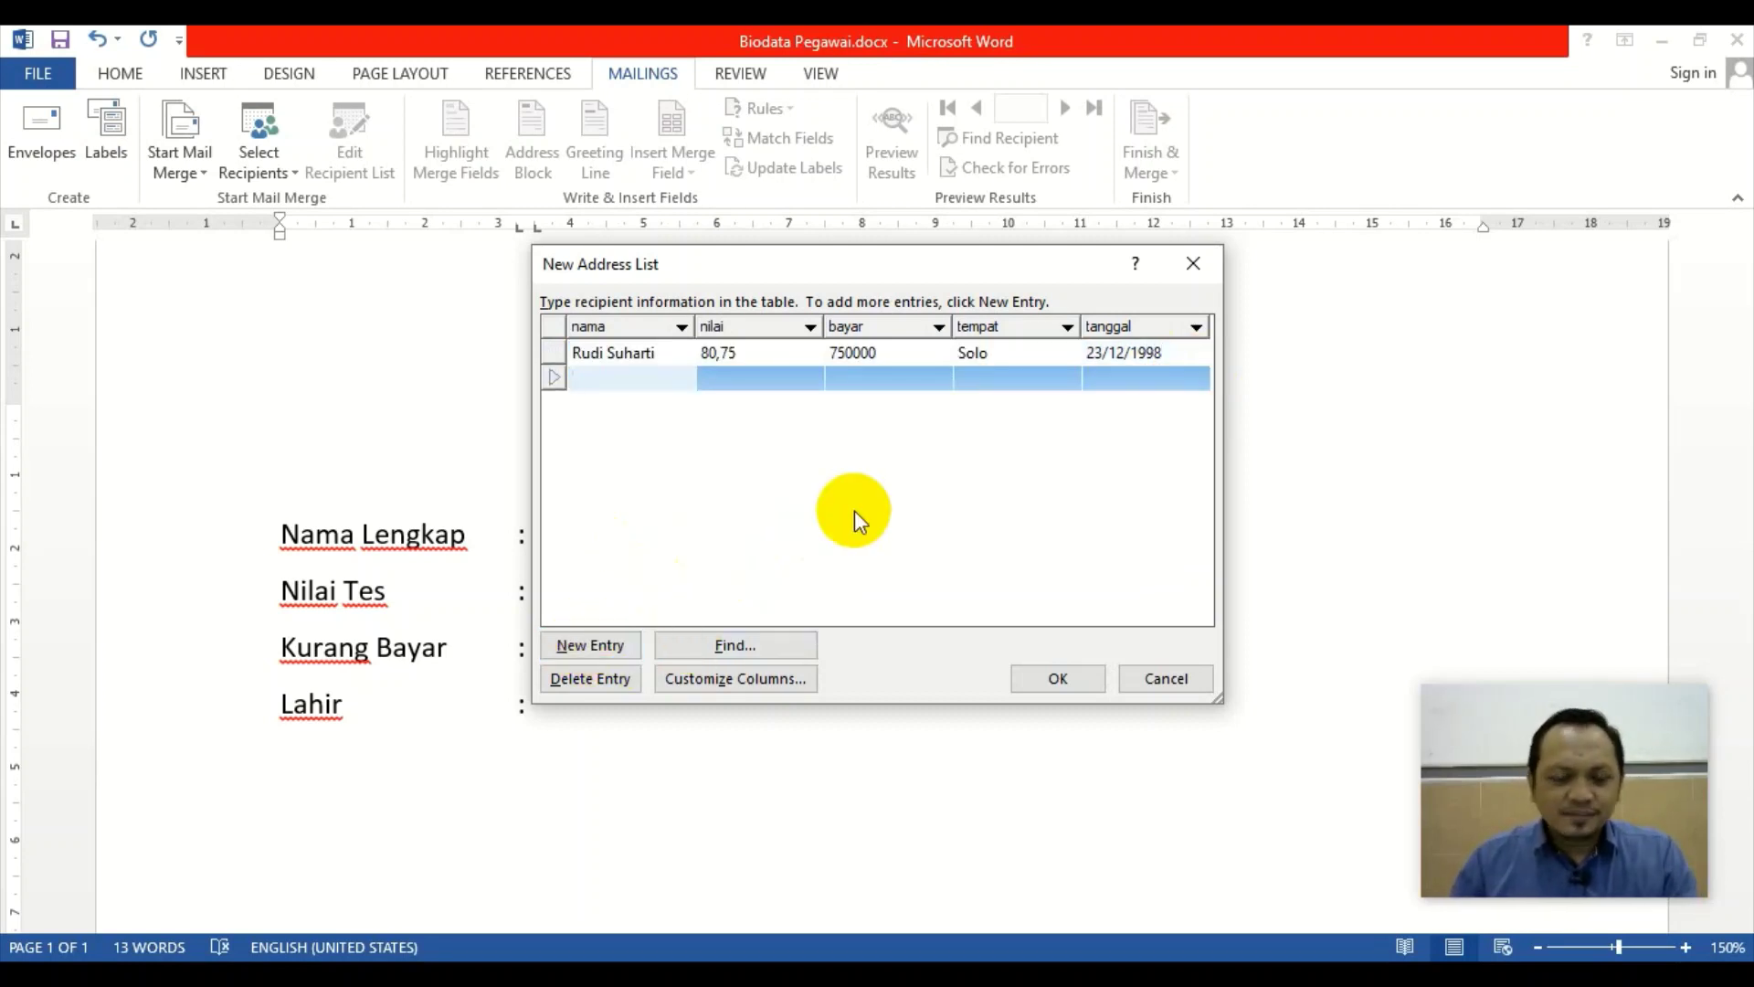
type("Siti ")
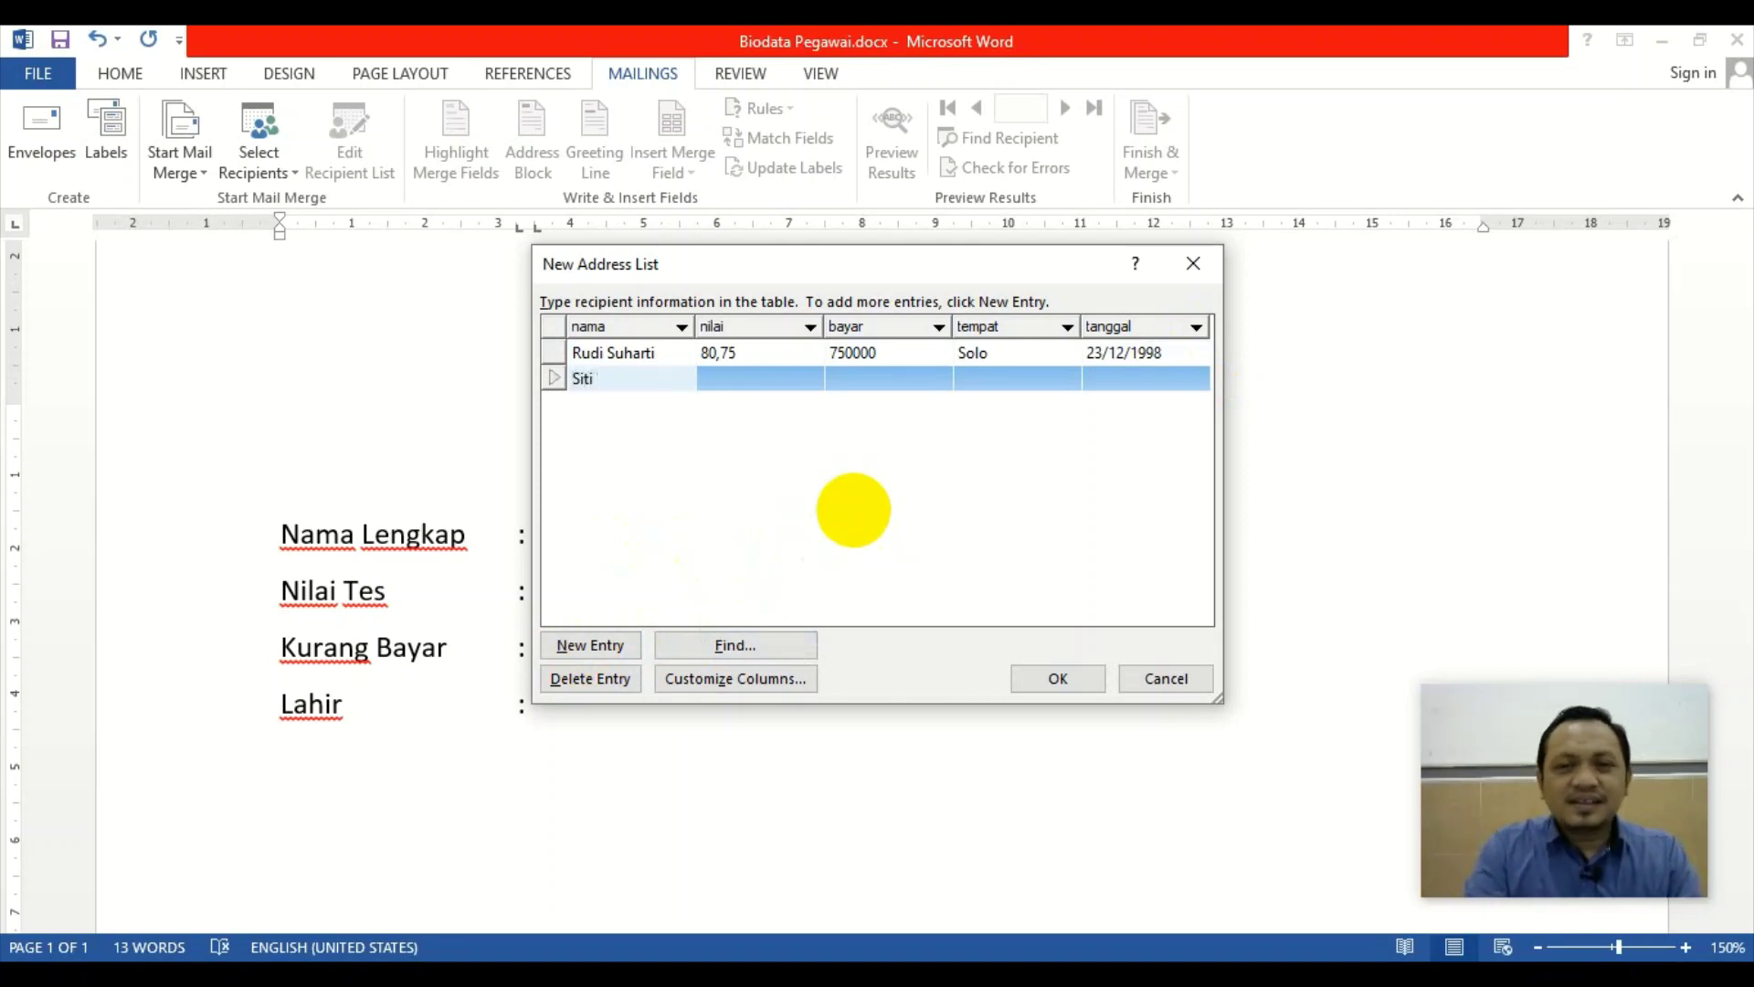
type("Susi")
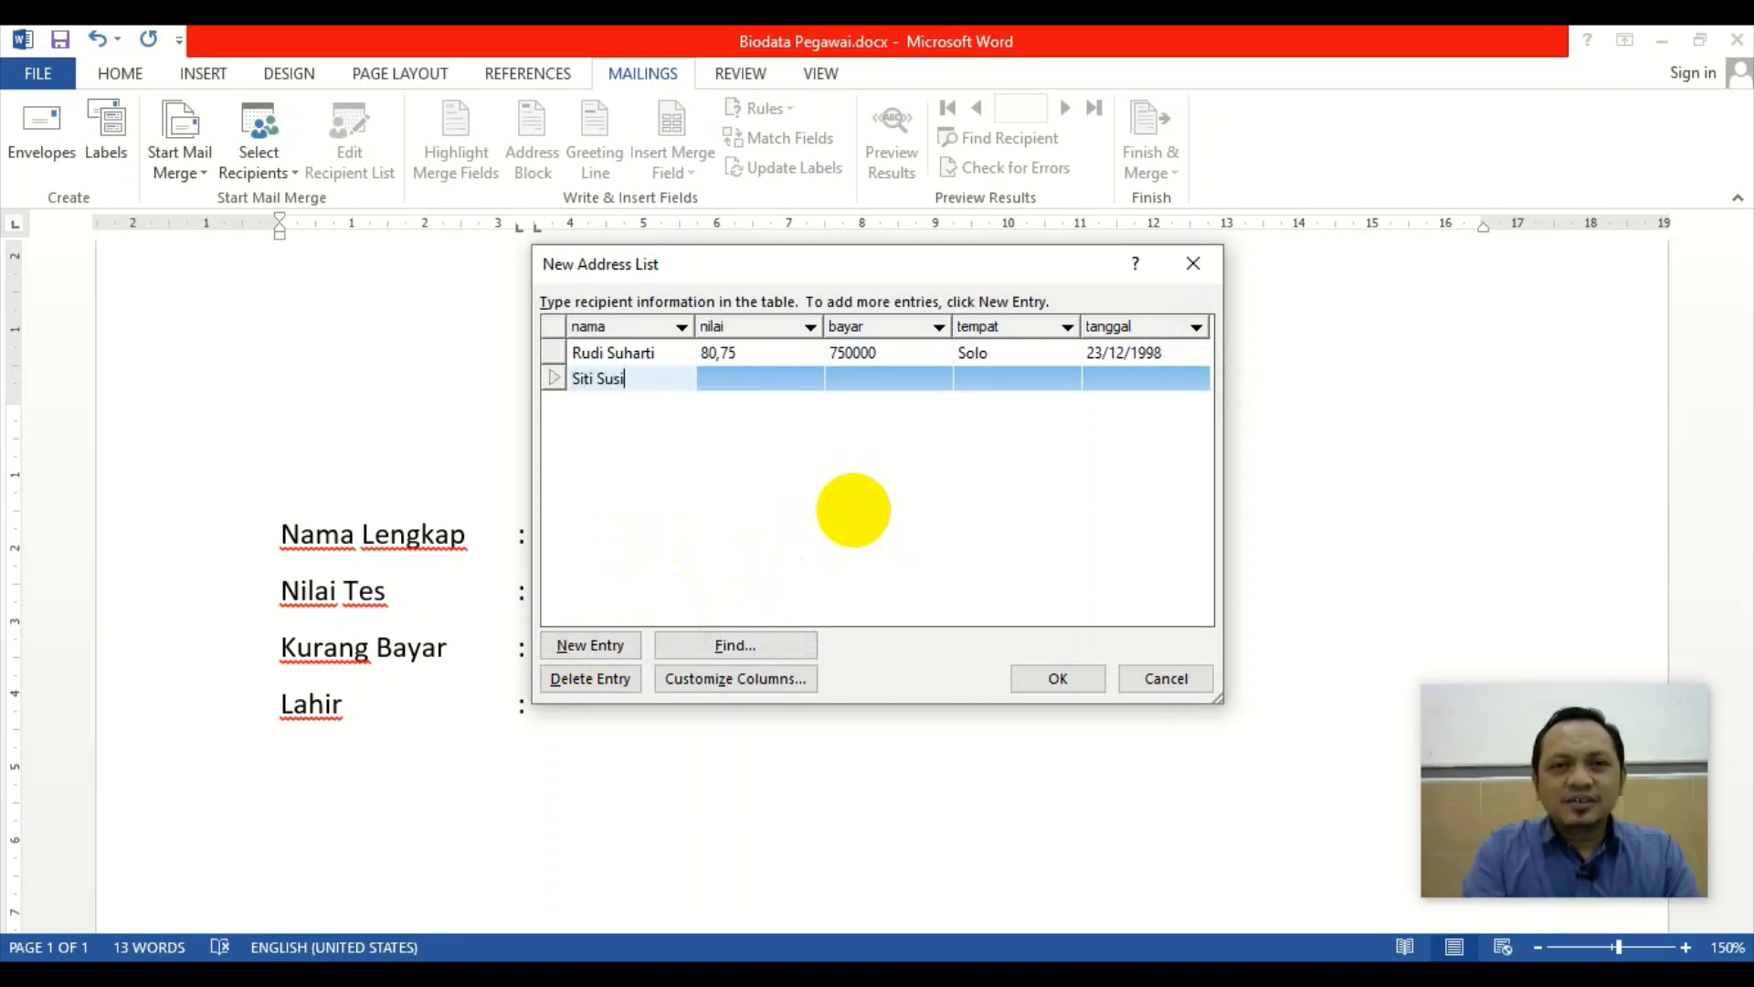
type("lowati")
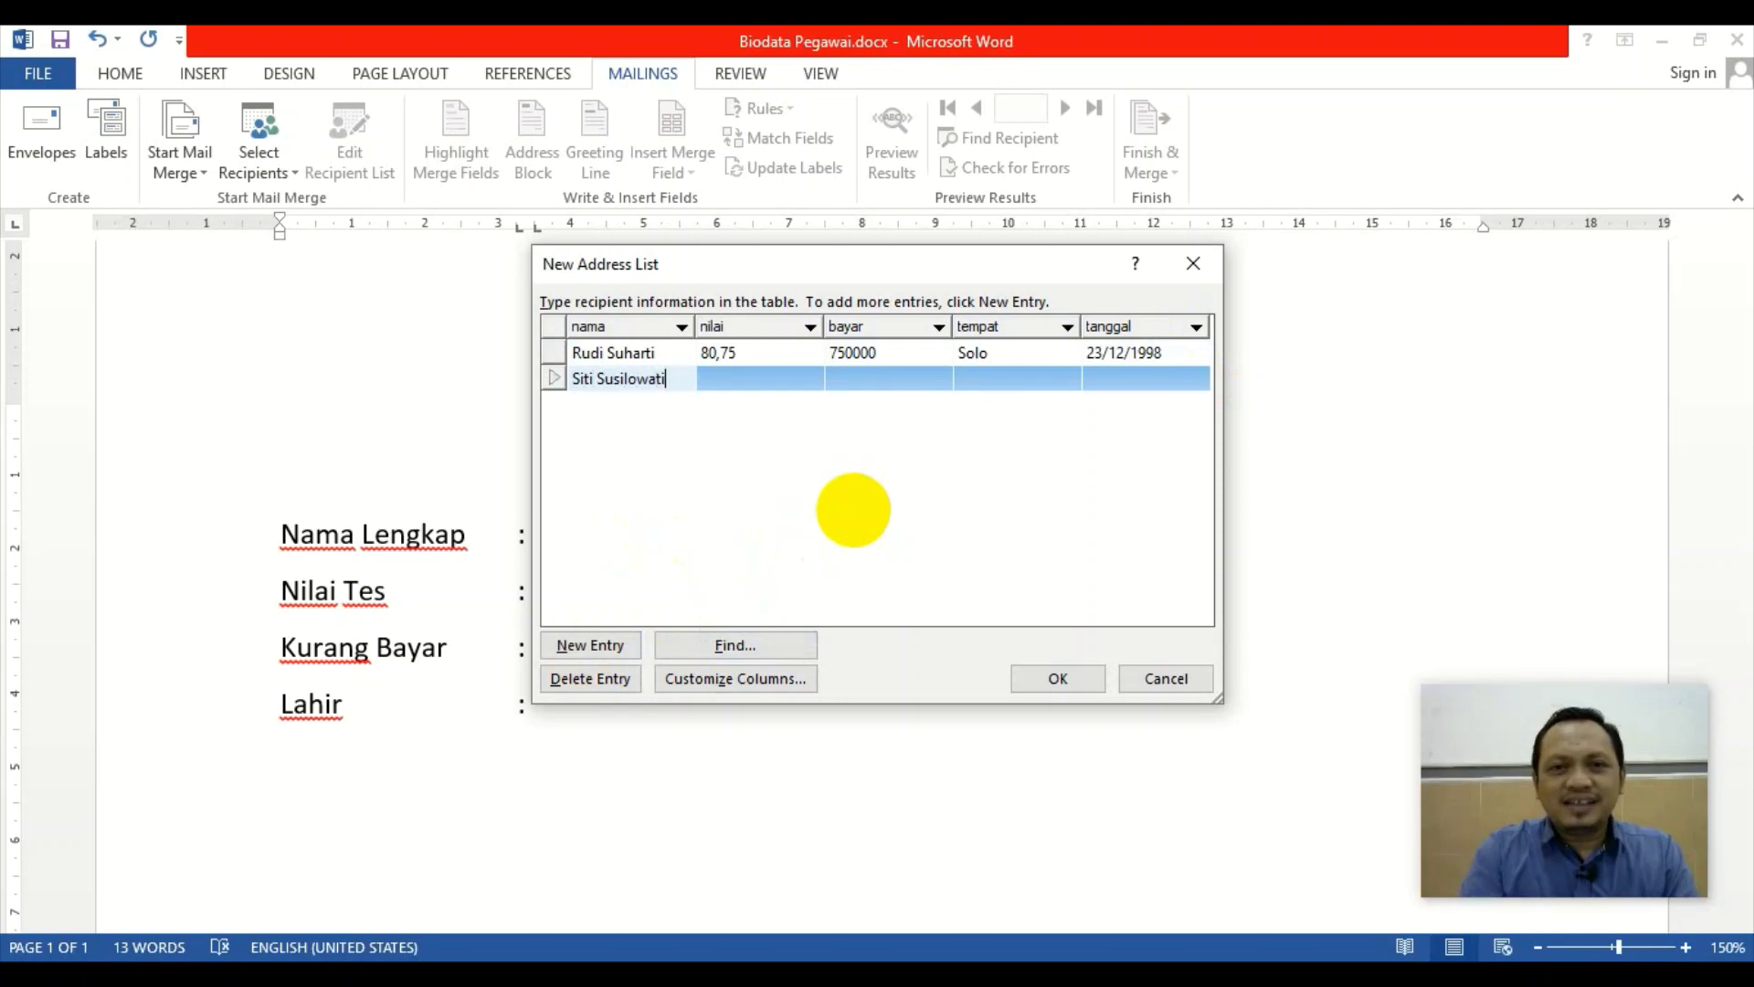
left_click(754, 374)
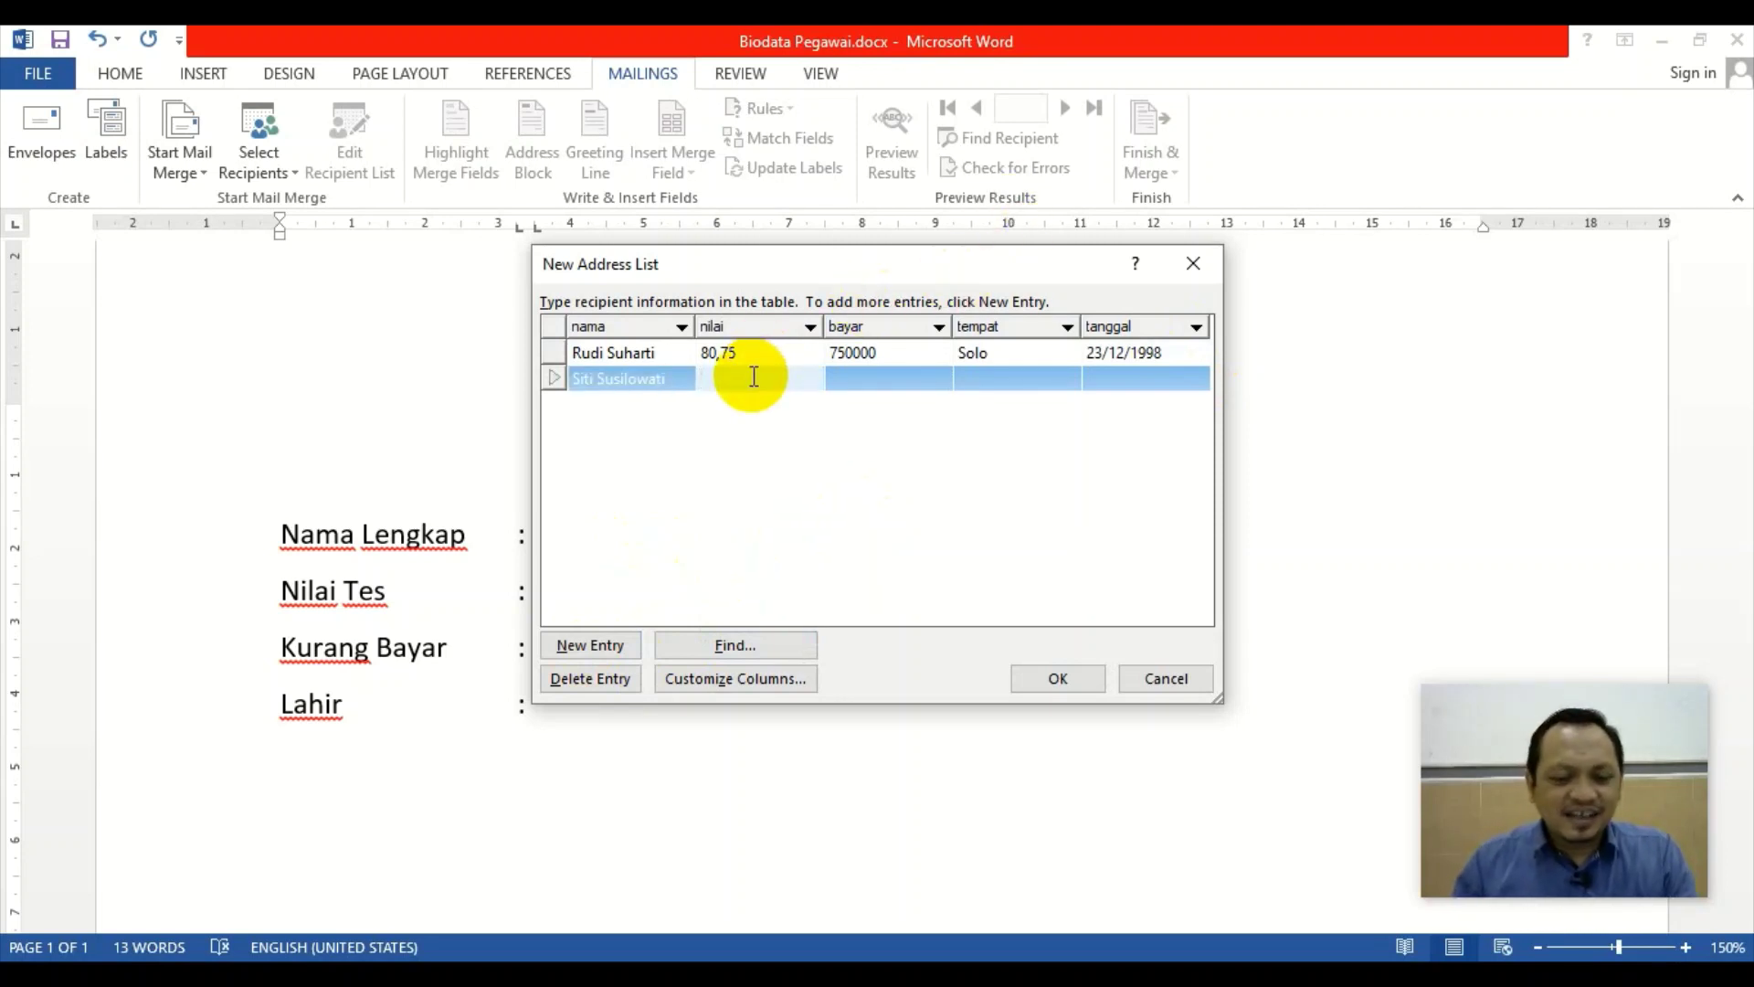
type("85,")
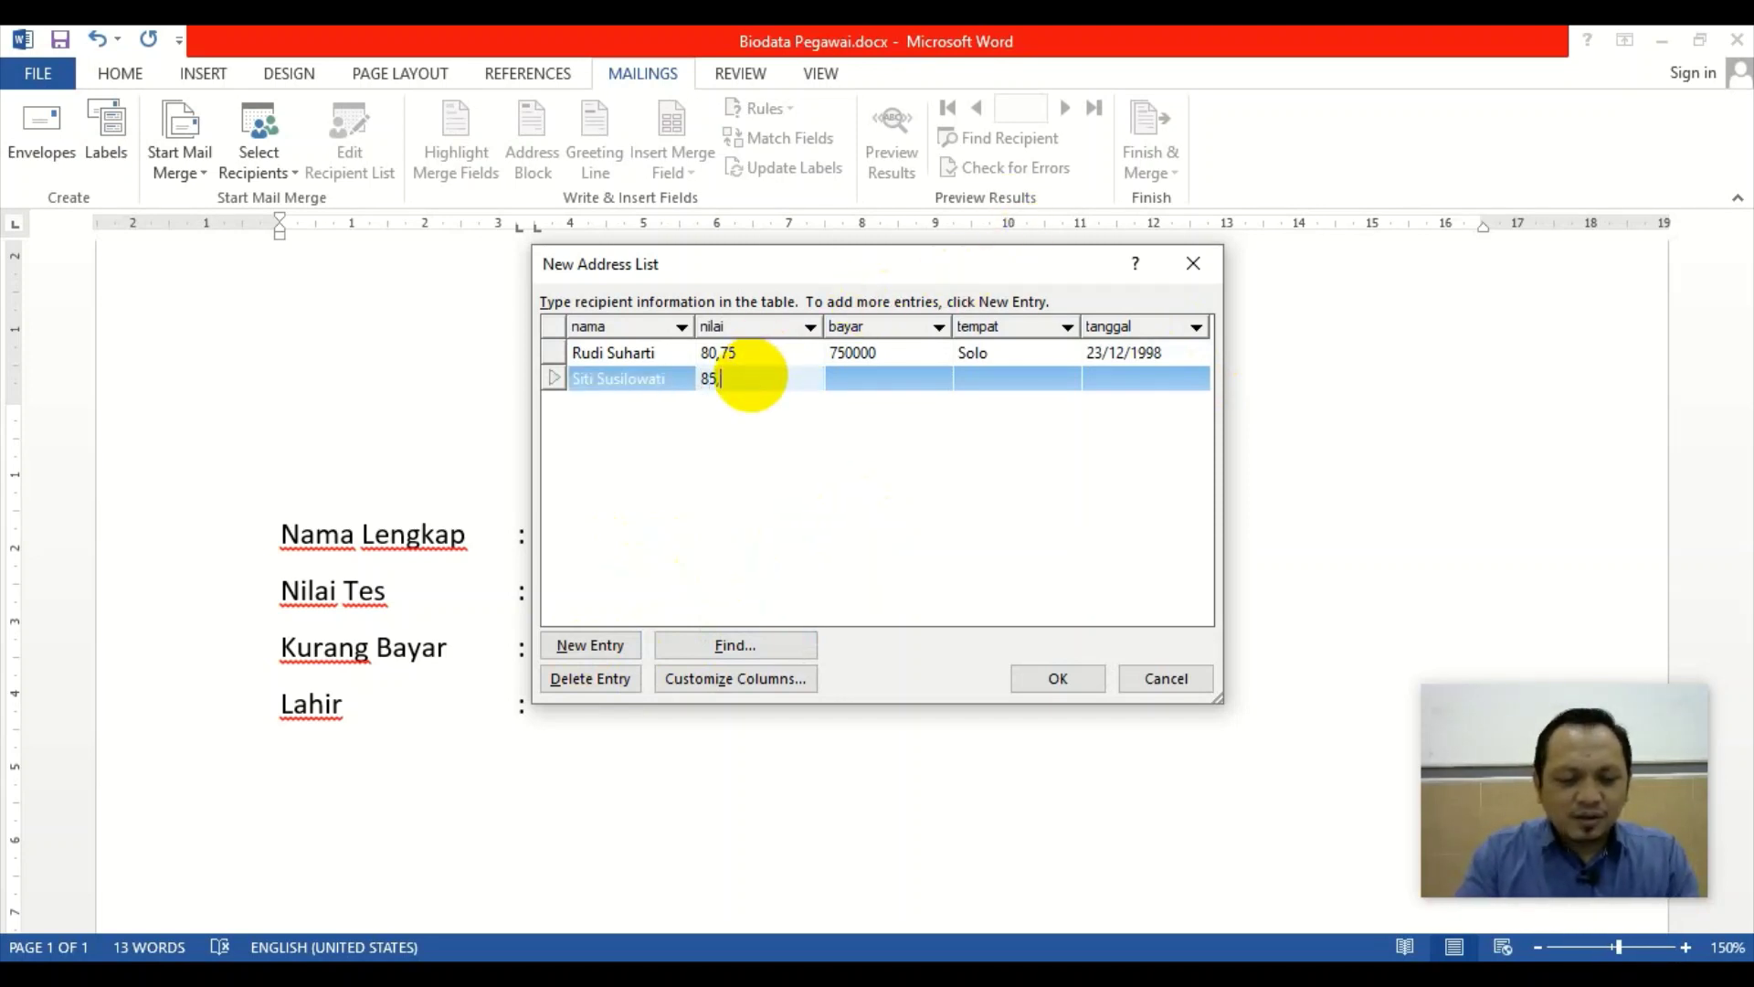
type("5")
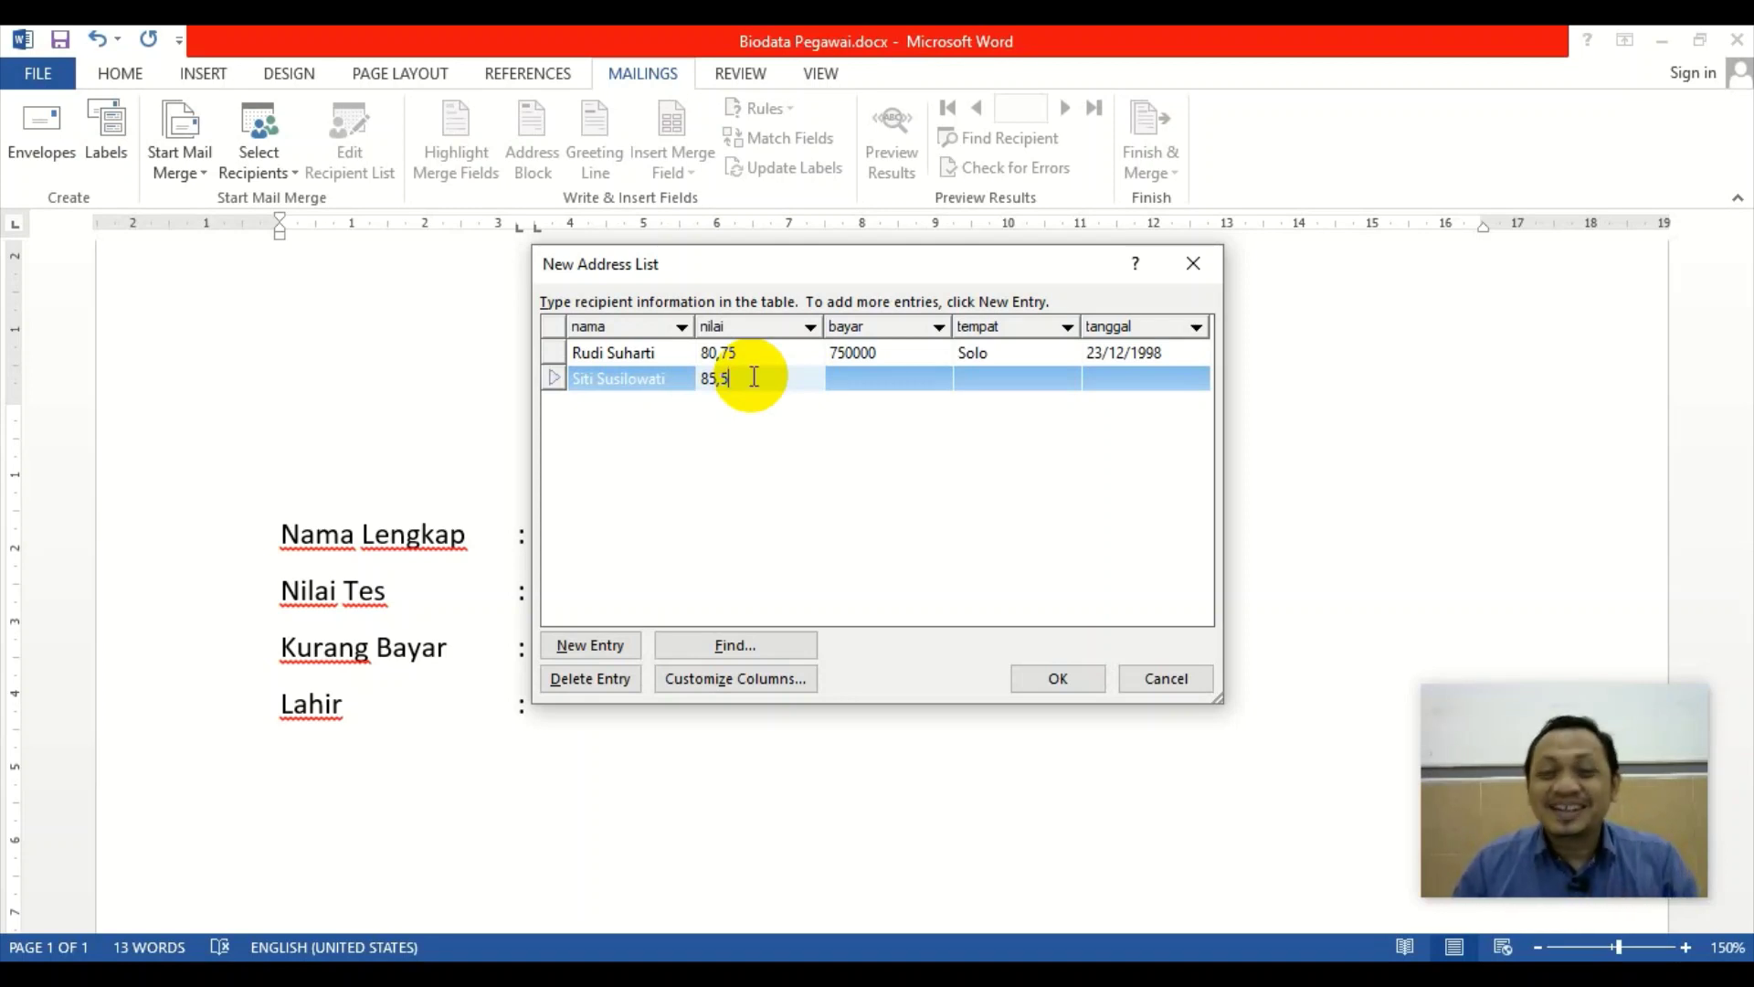
left_click(875, 381)
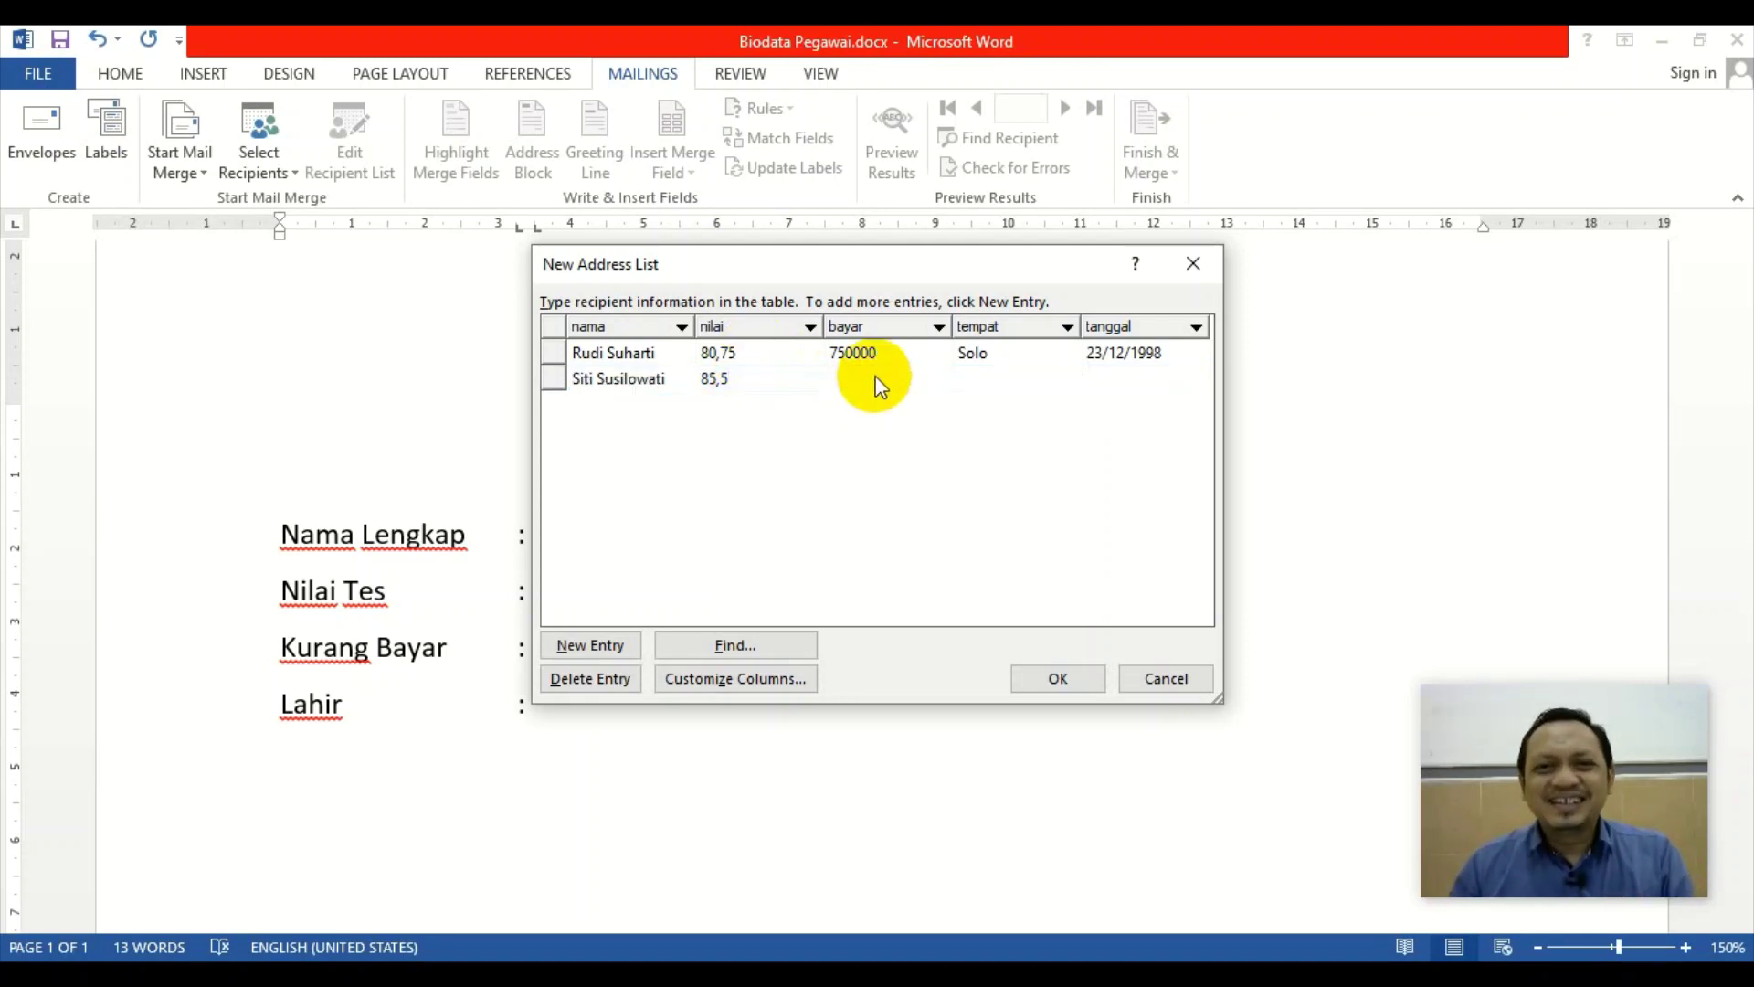
type("1")
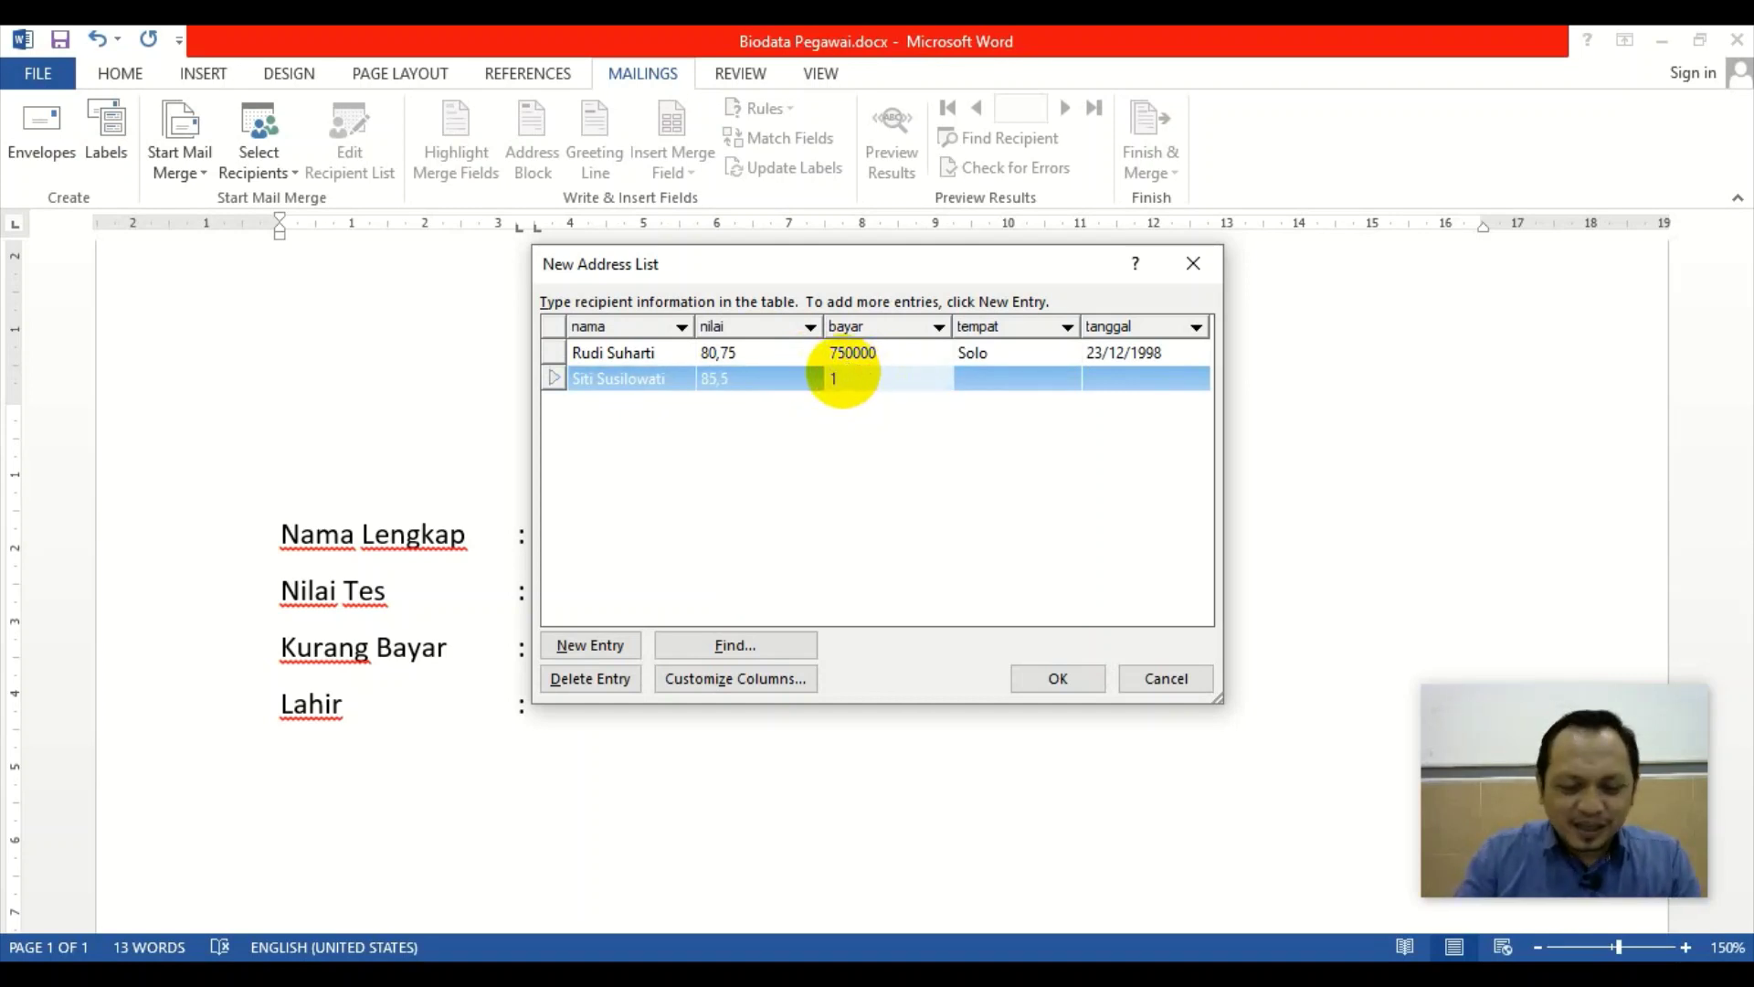
type("250")
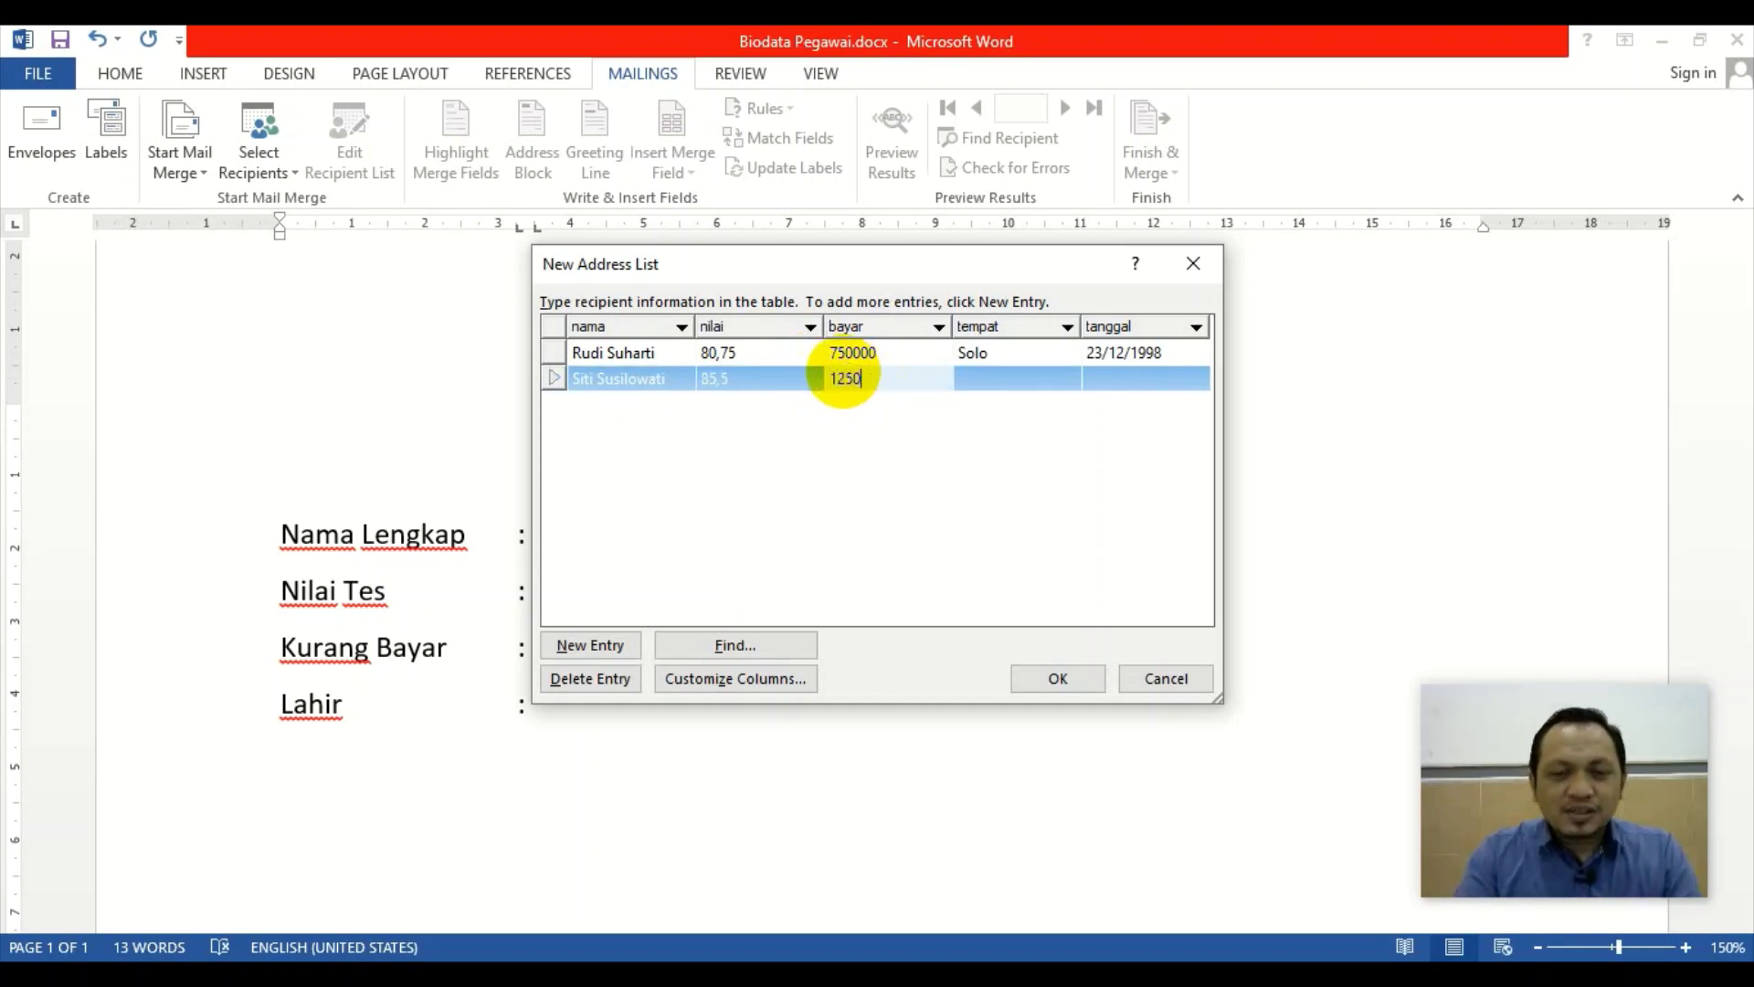
type("000")
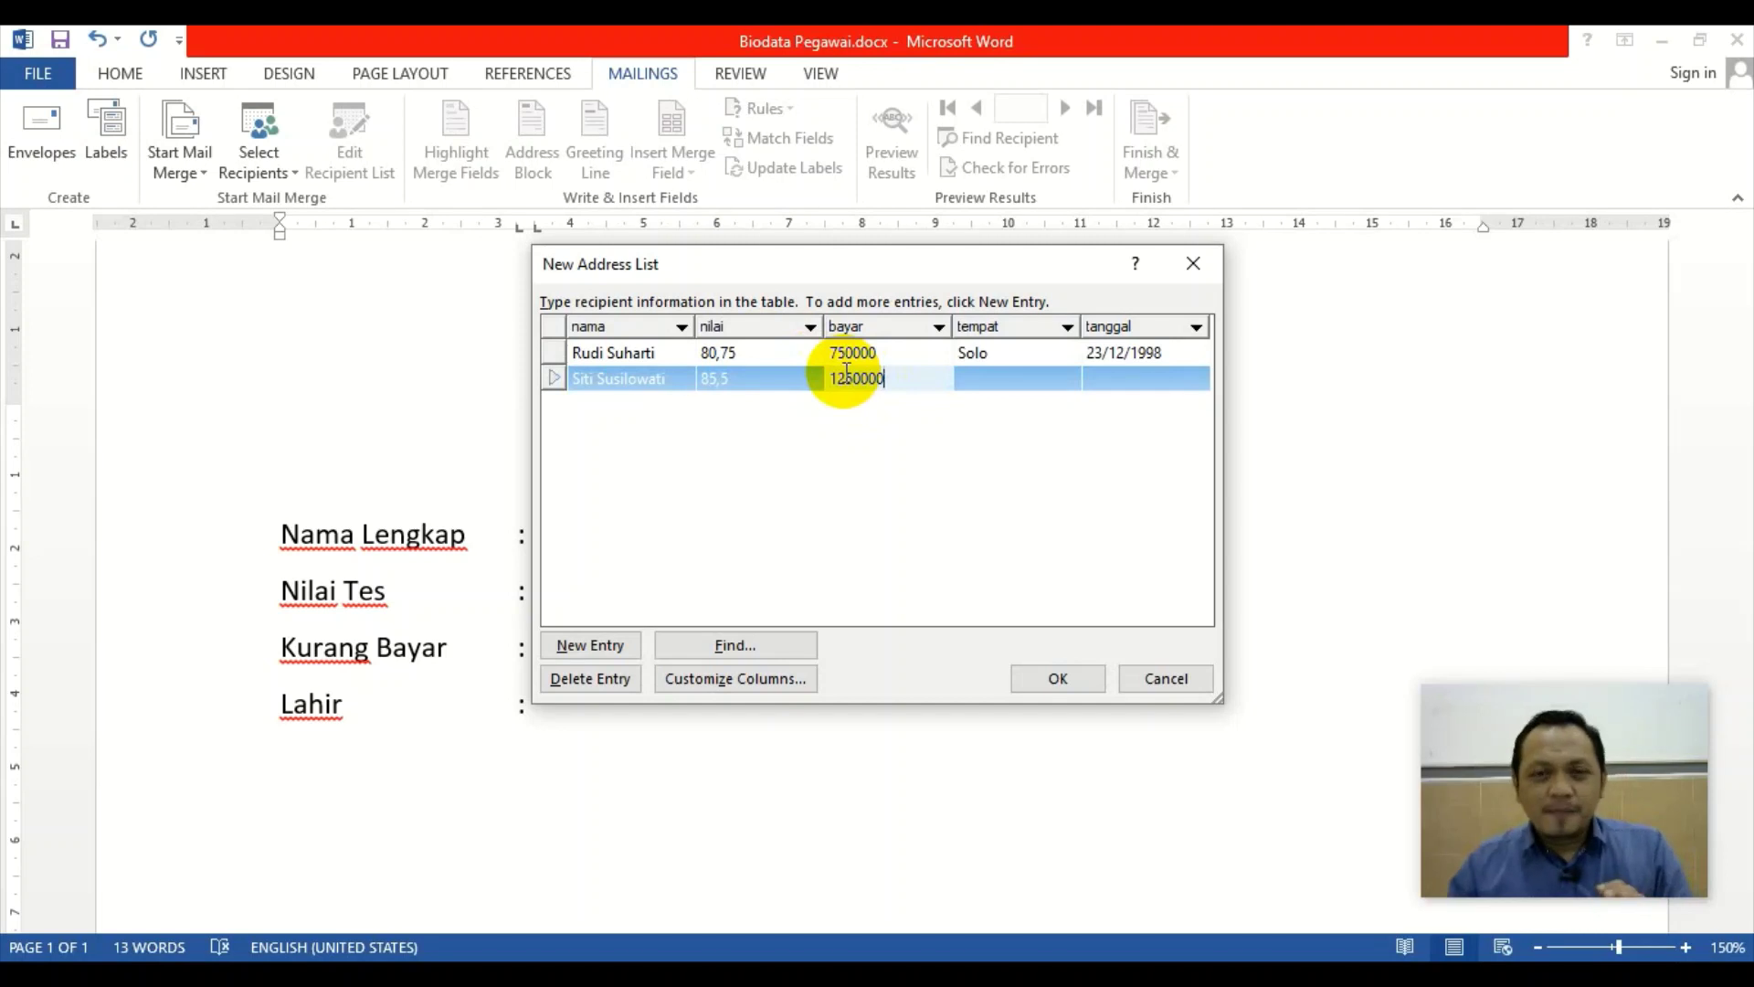
left_click(996, 382)
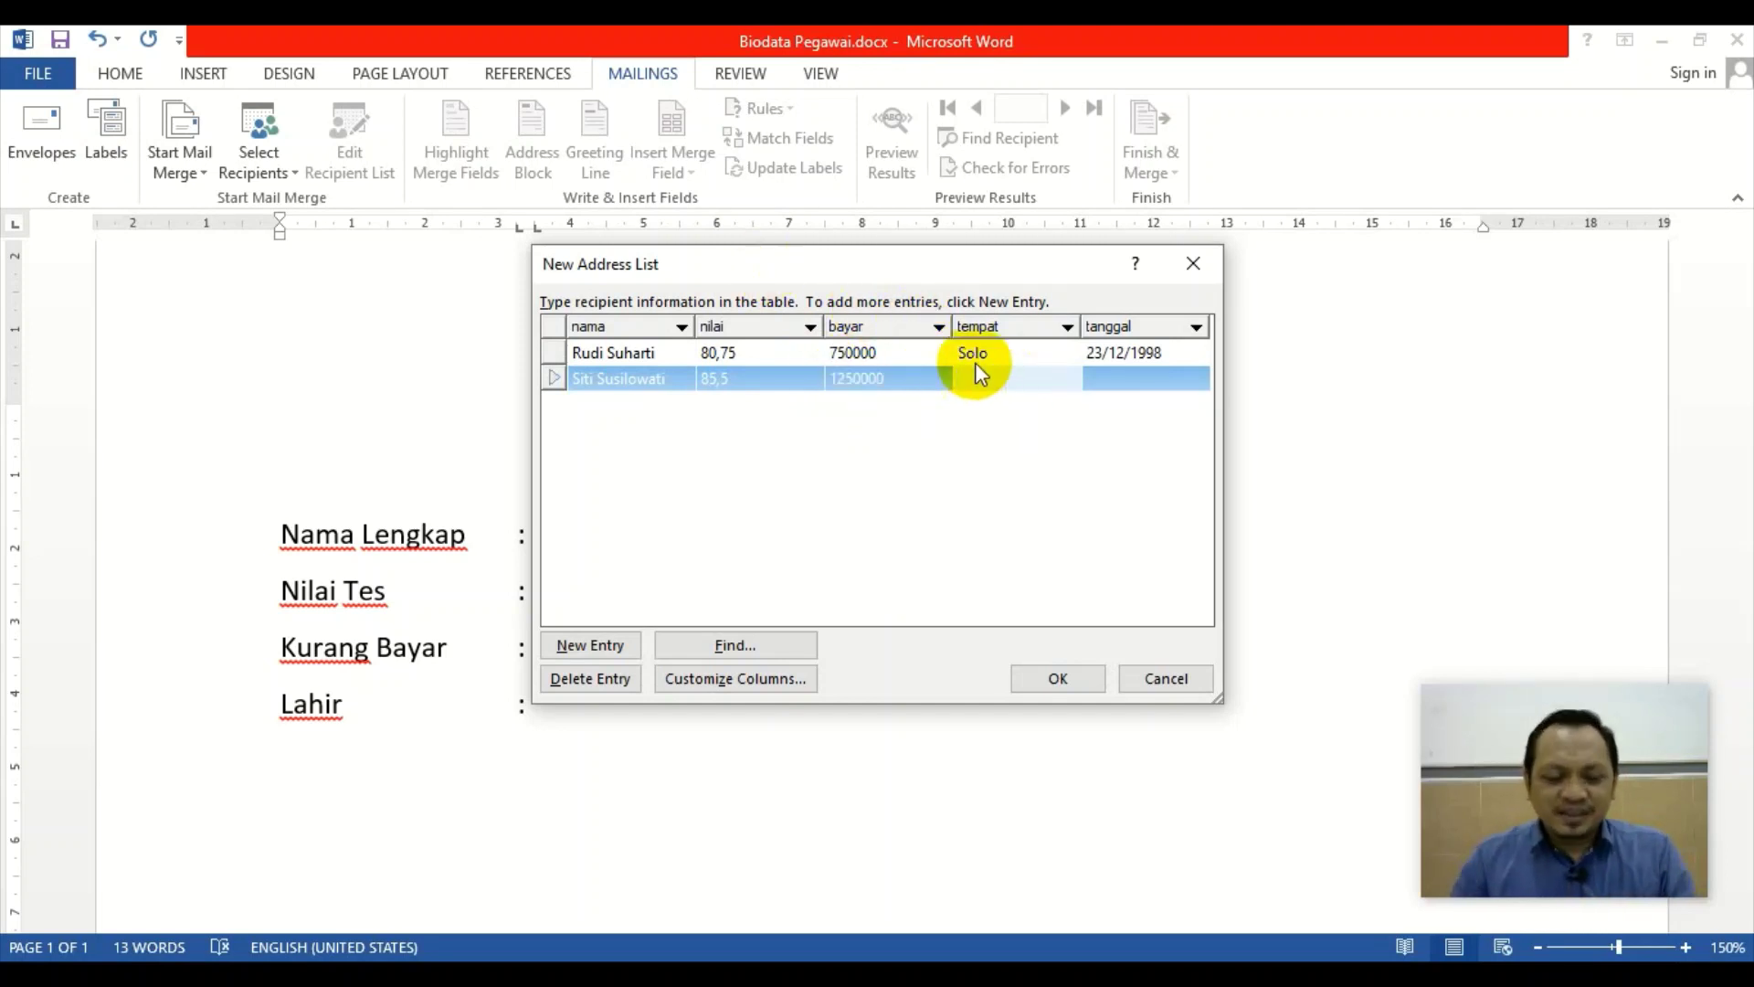
type("Mad")
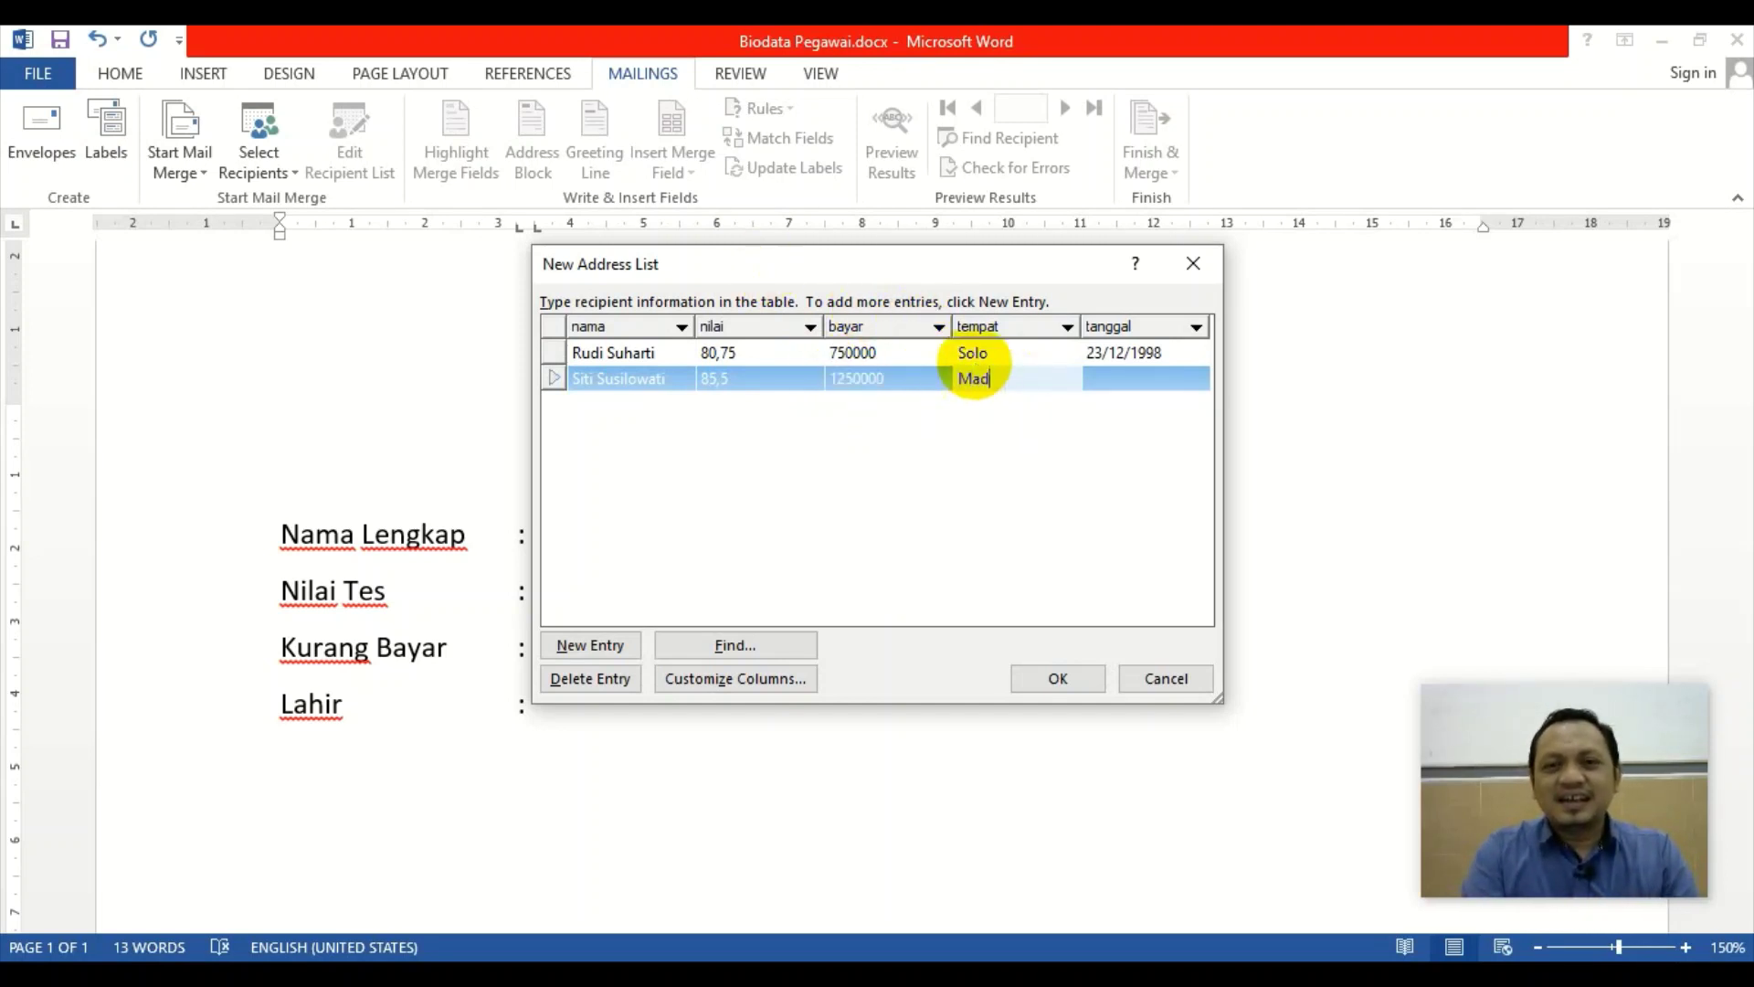
type("iun")
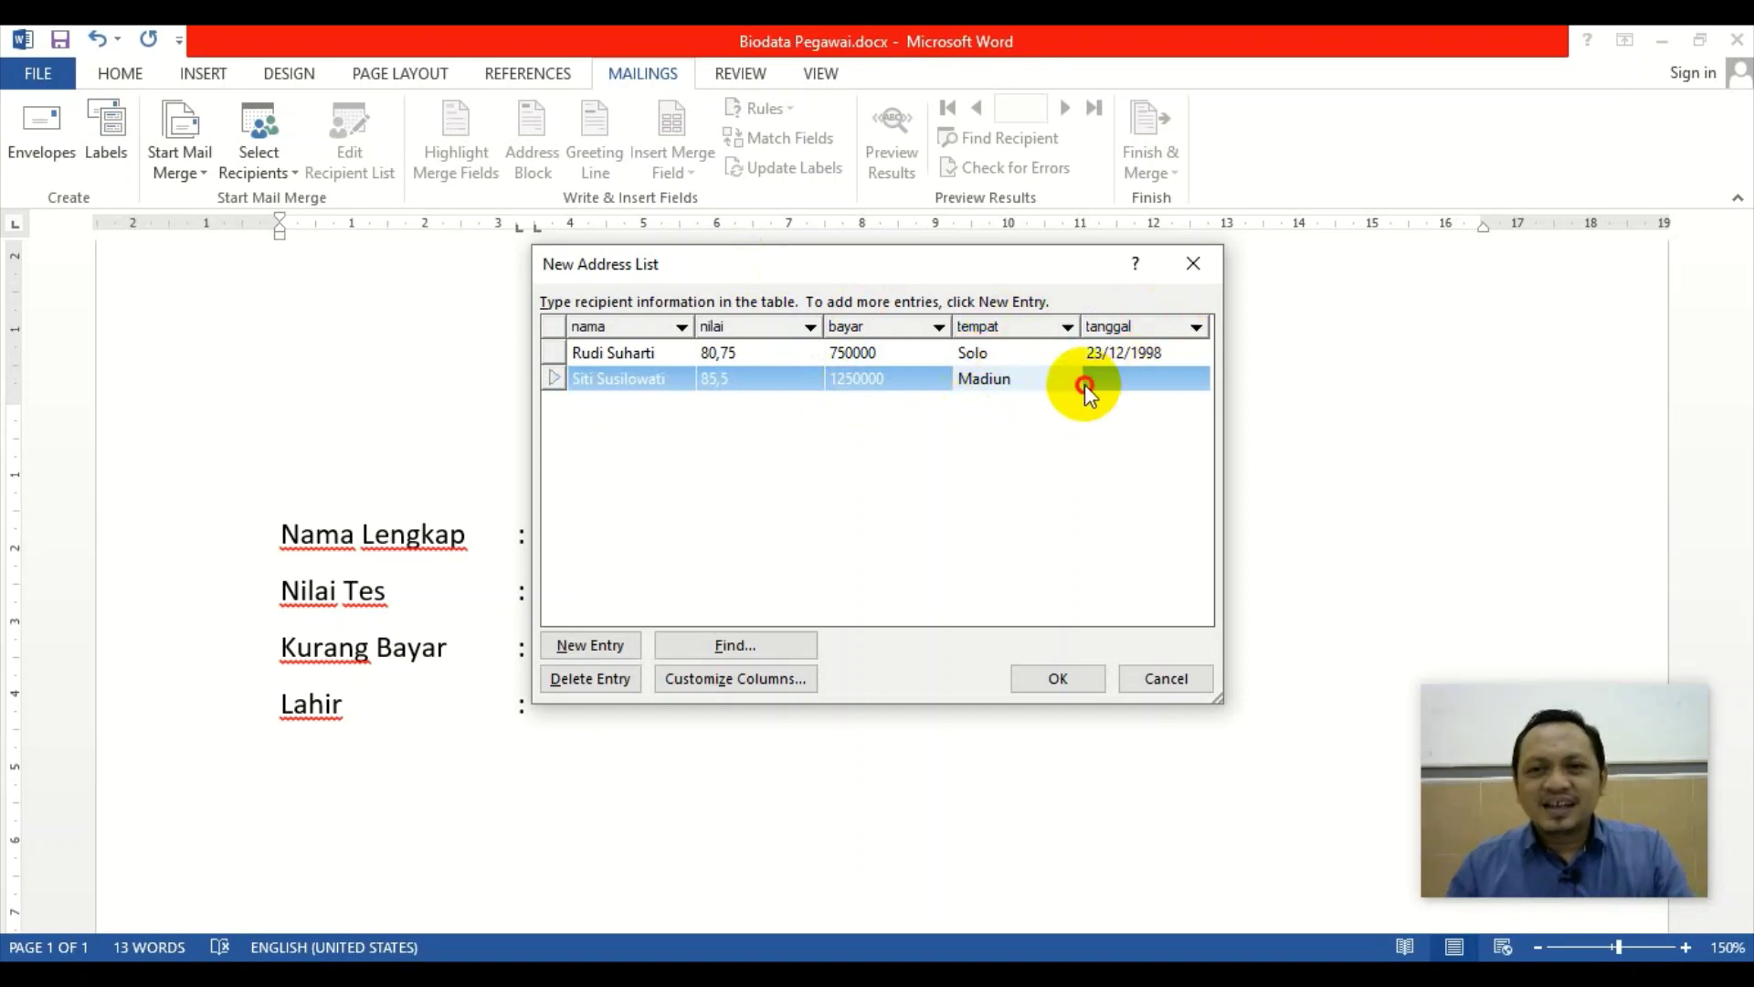
left_click(1142, 378)
type("02/")
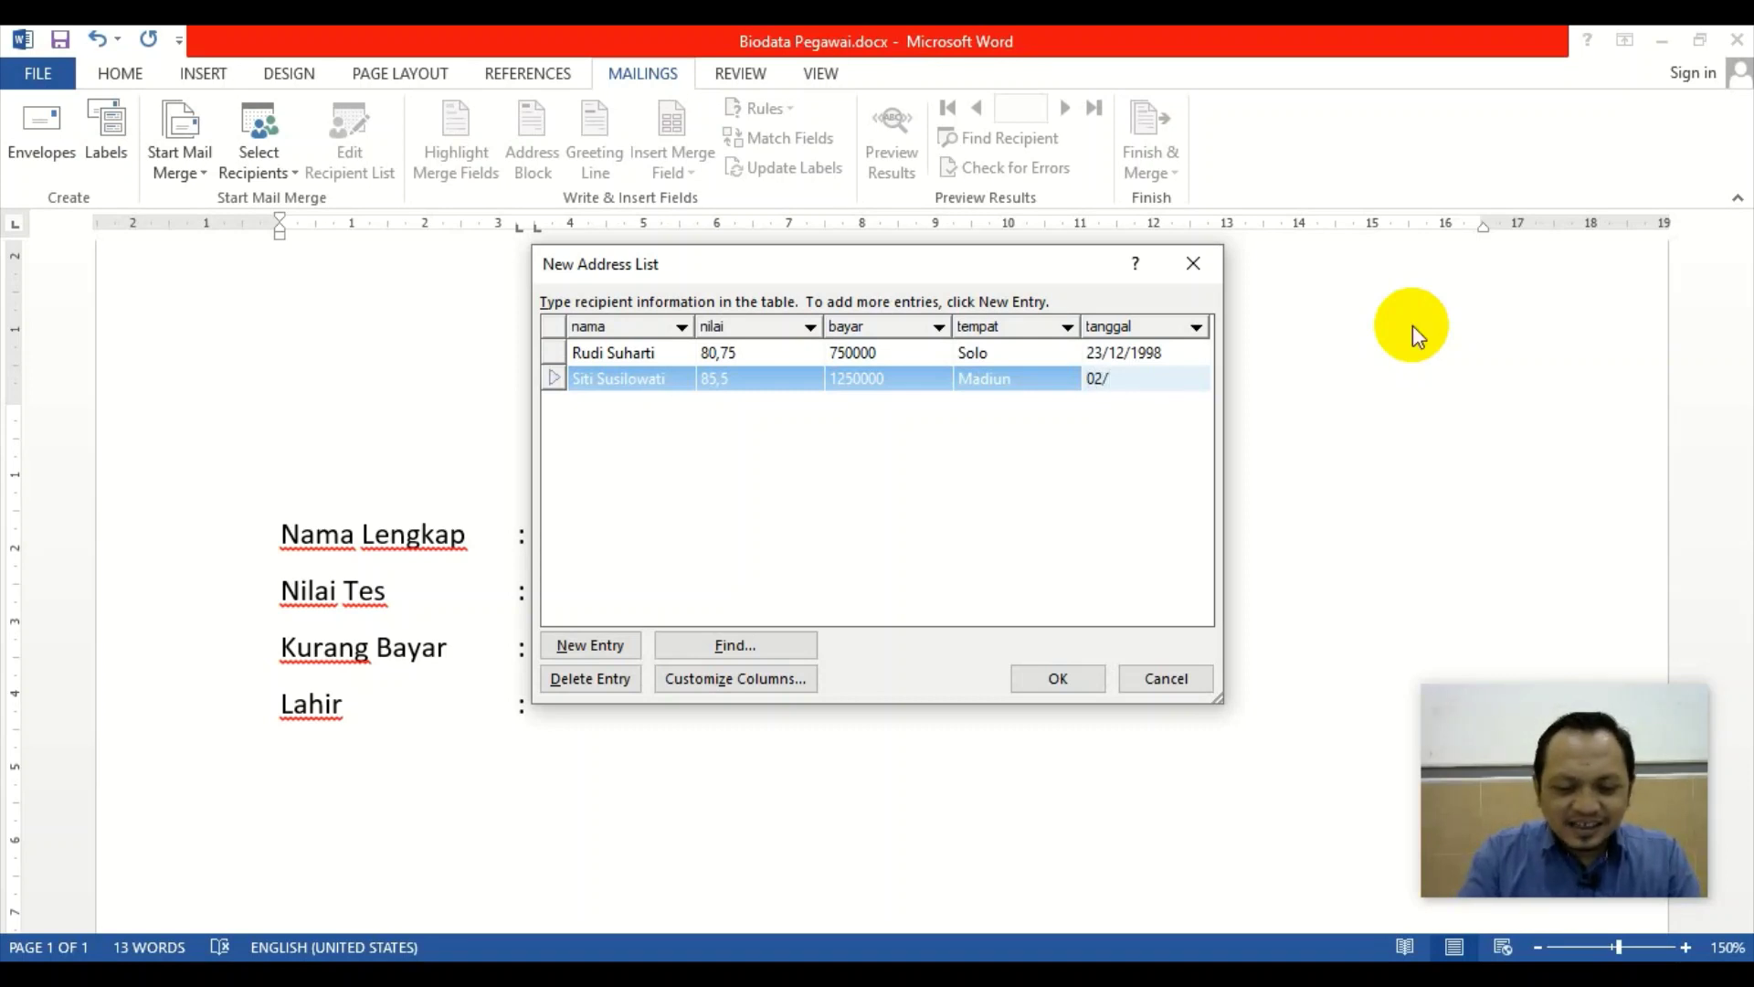
type("07")
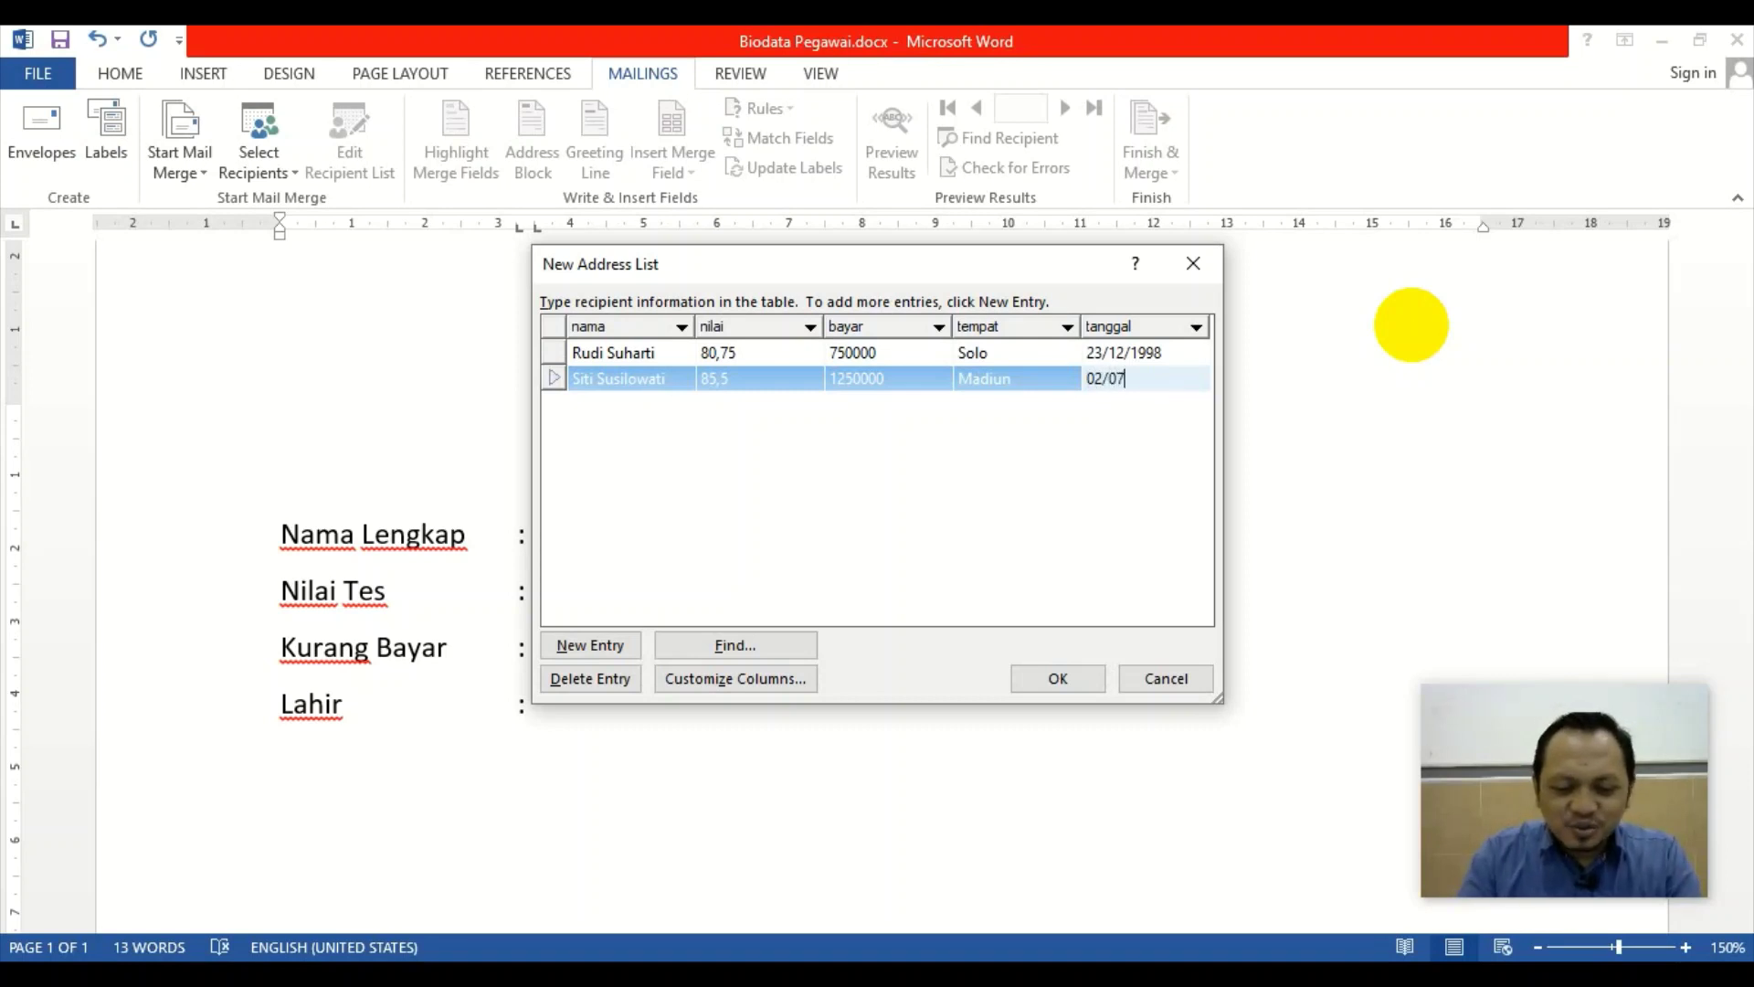
type("/1995")
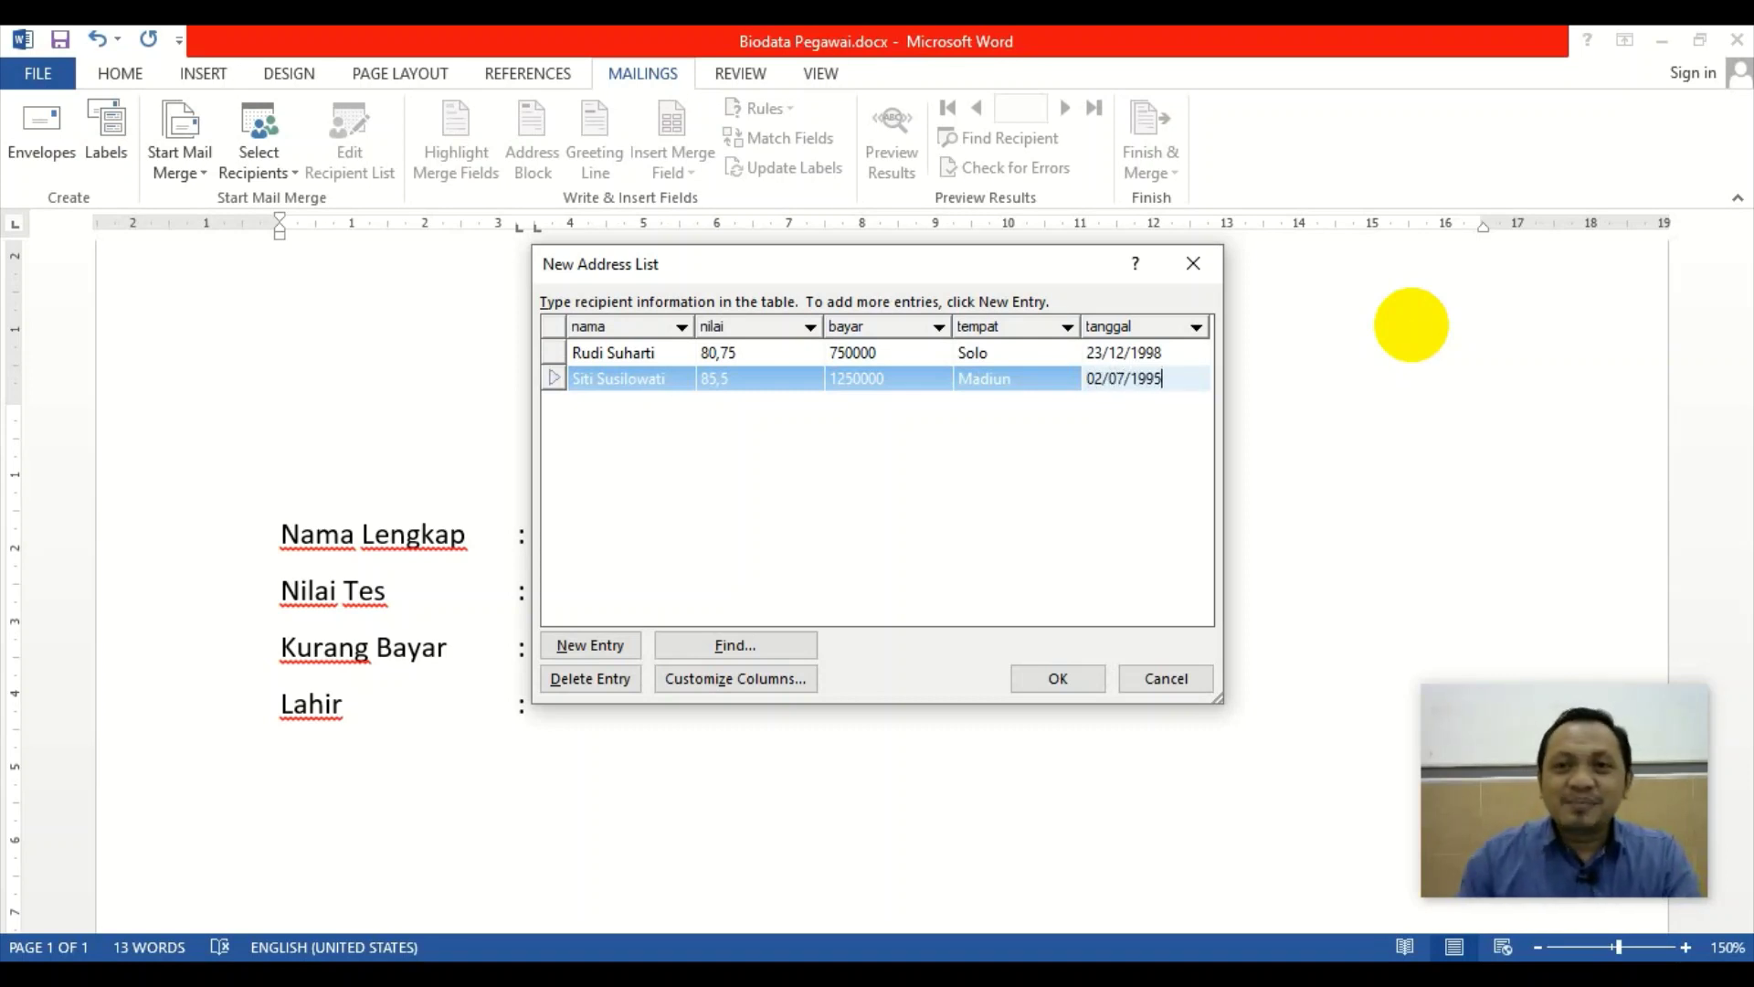
Create a new entry with the third employee's name, 76,25, 350000, Surabaya and 10/11/2000
left_click(592, 647)
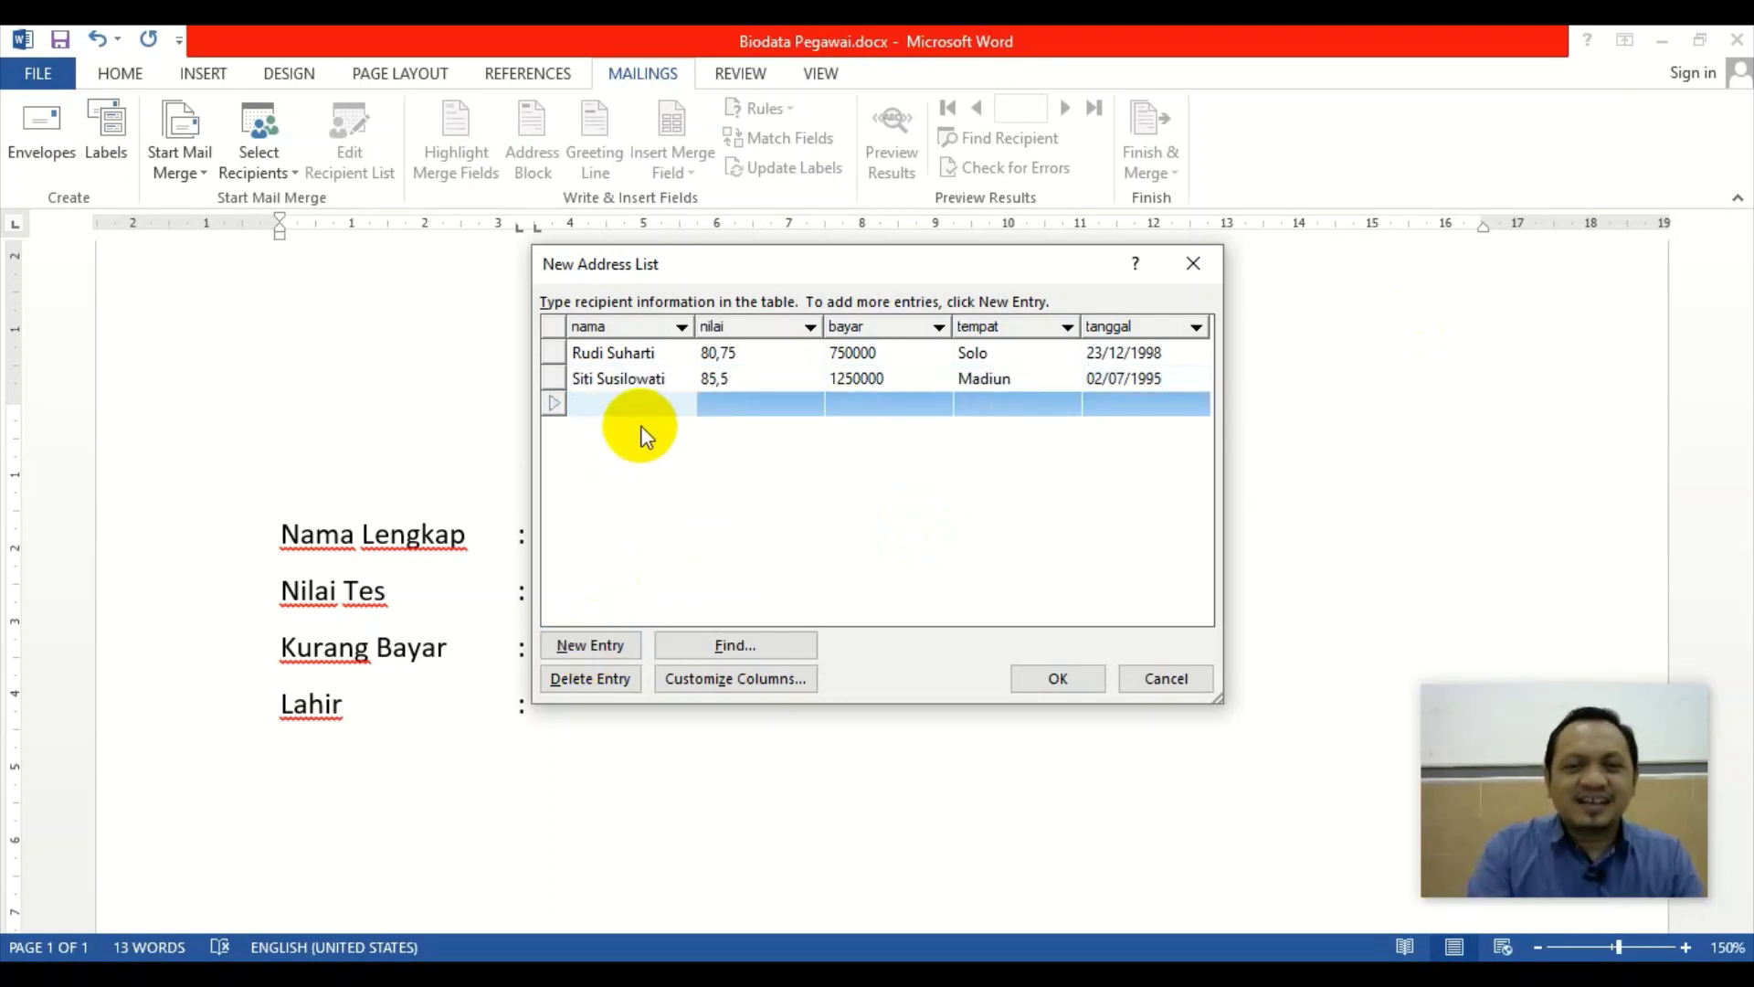
type("Rio")
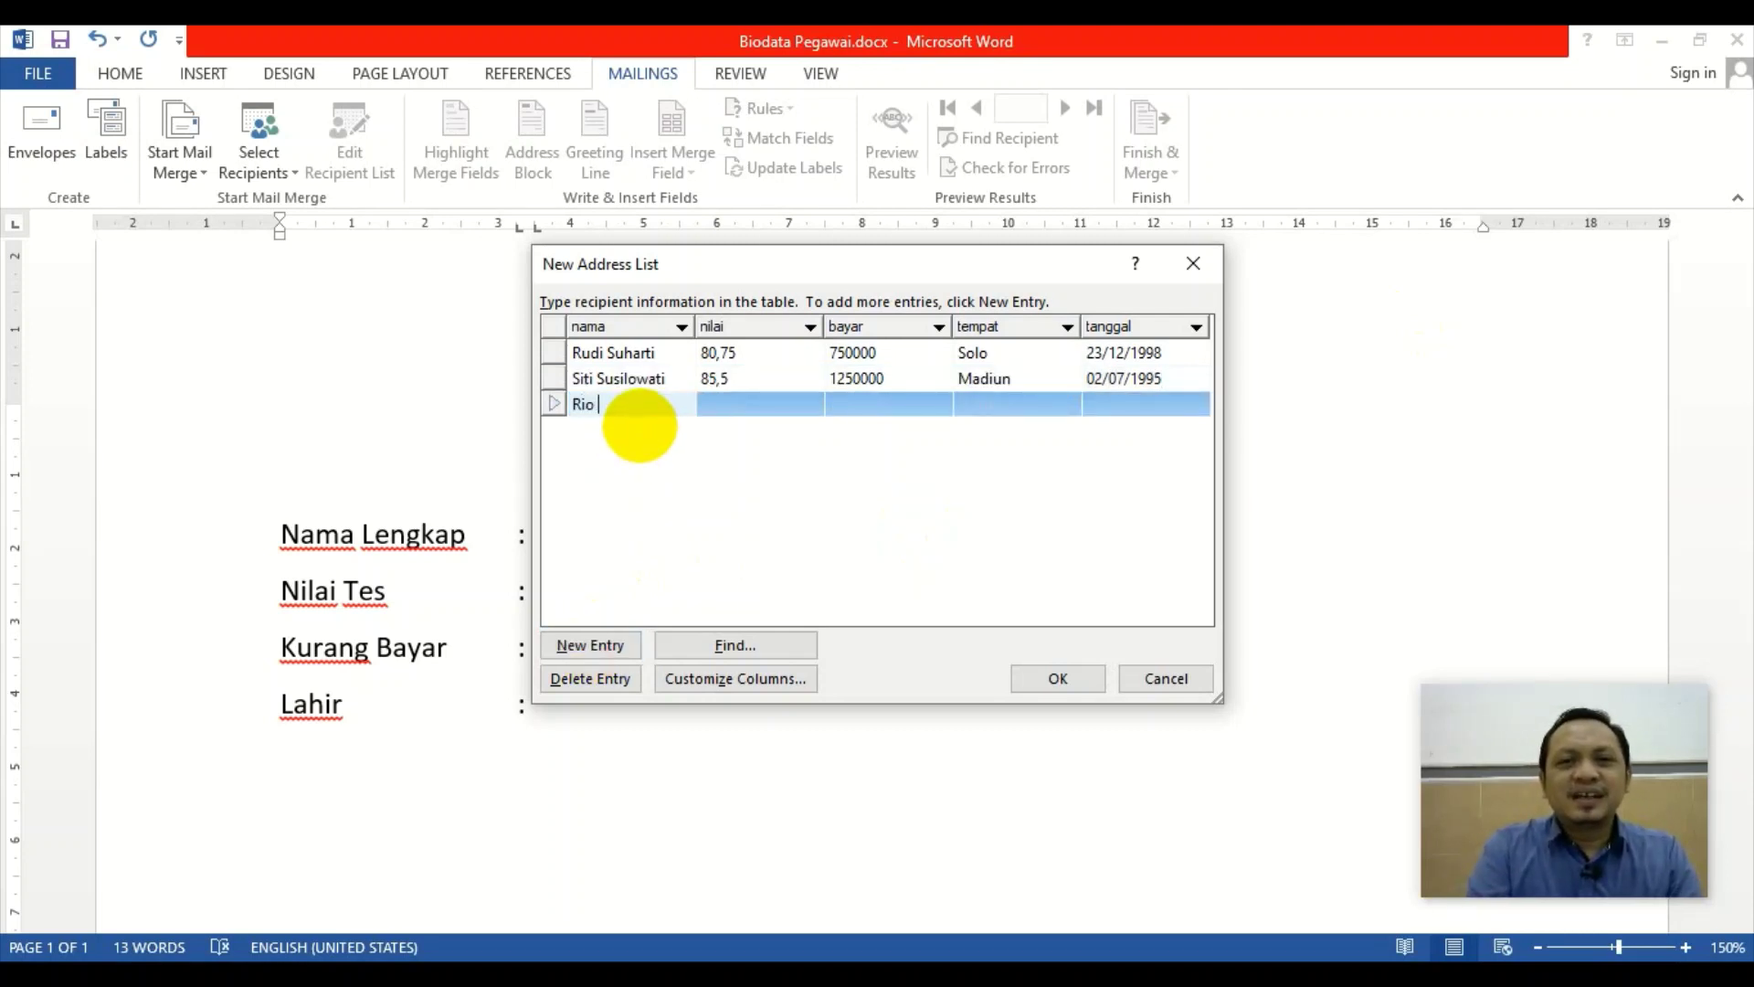
type(" Dewa")
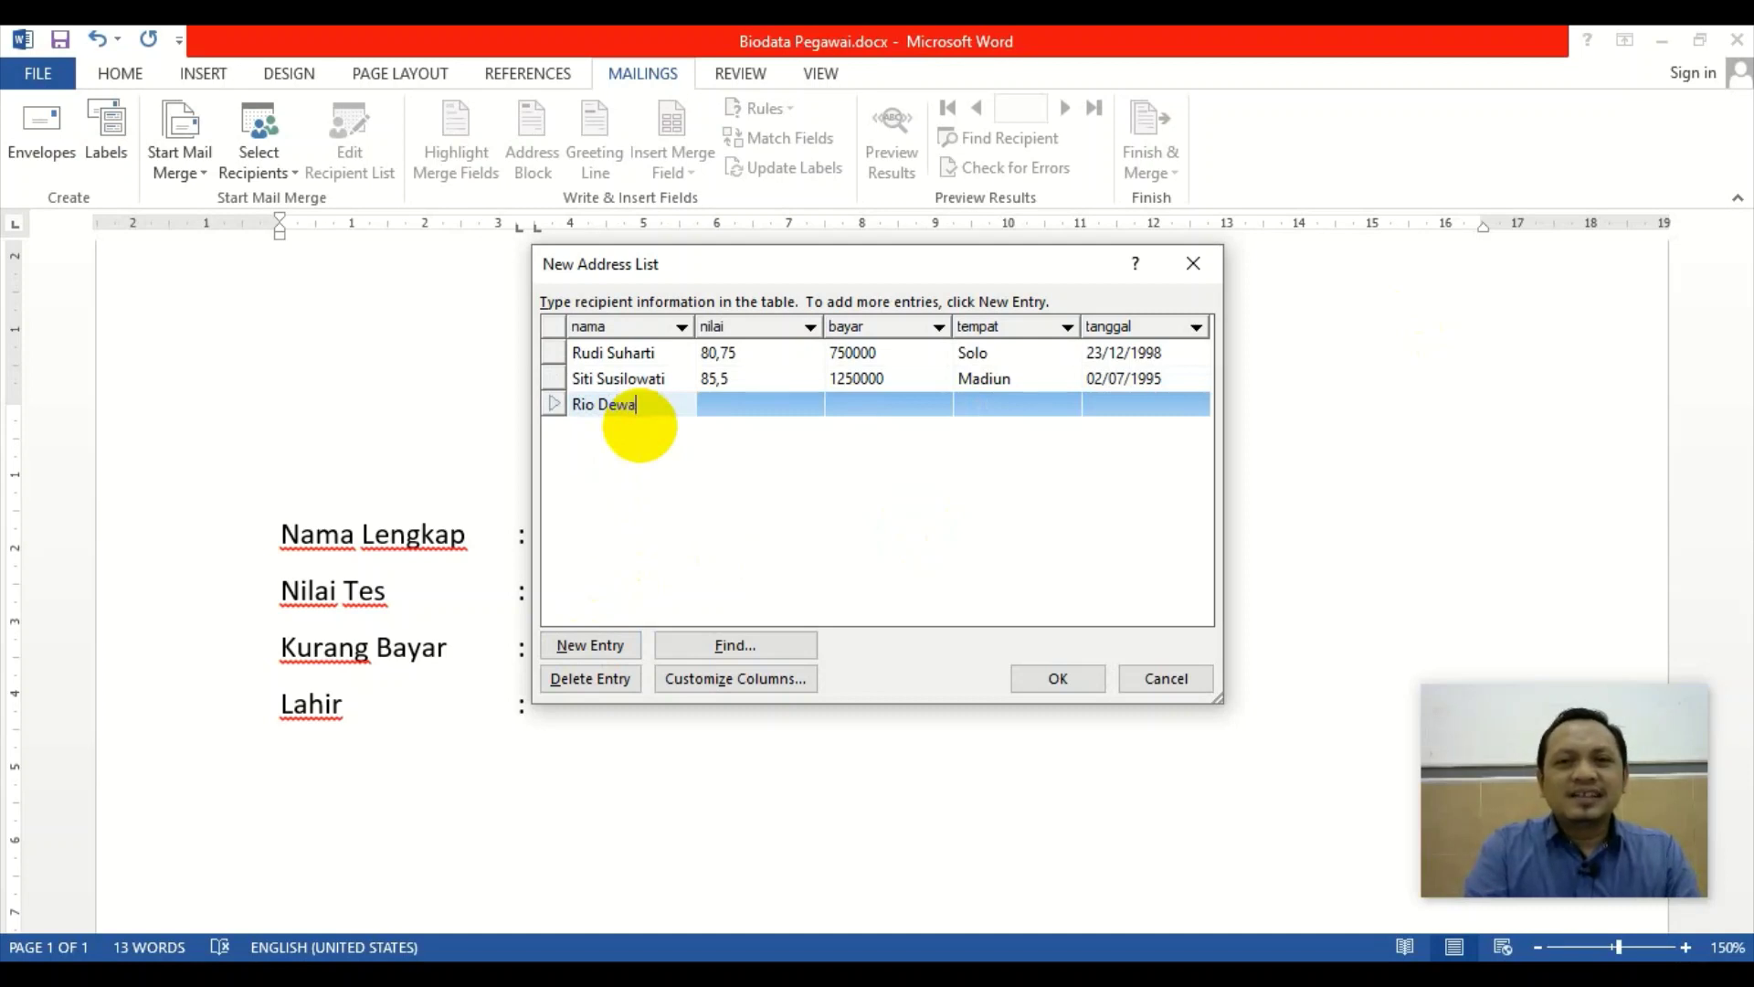
type("ngga")
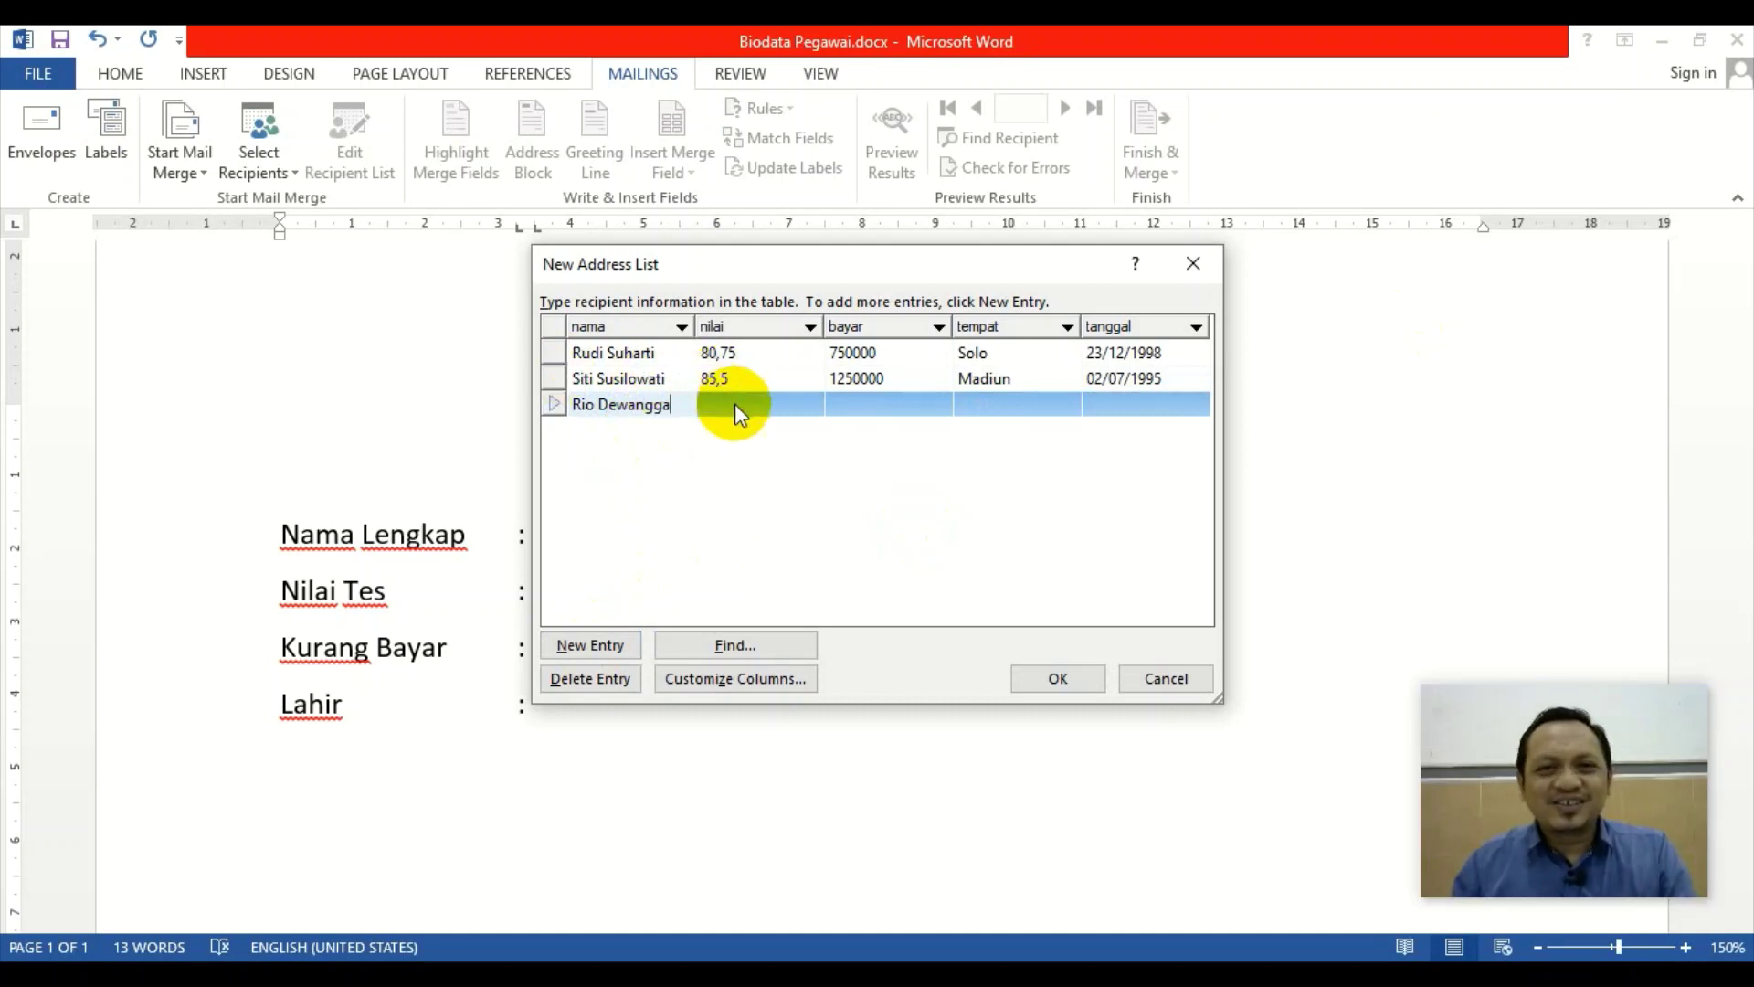
left_click(735, 403)
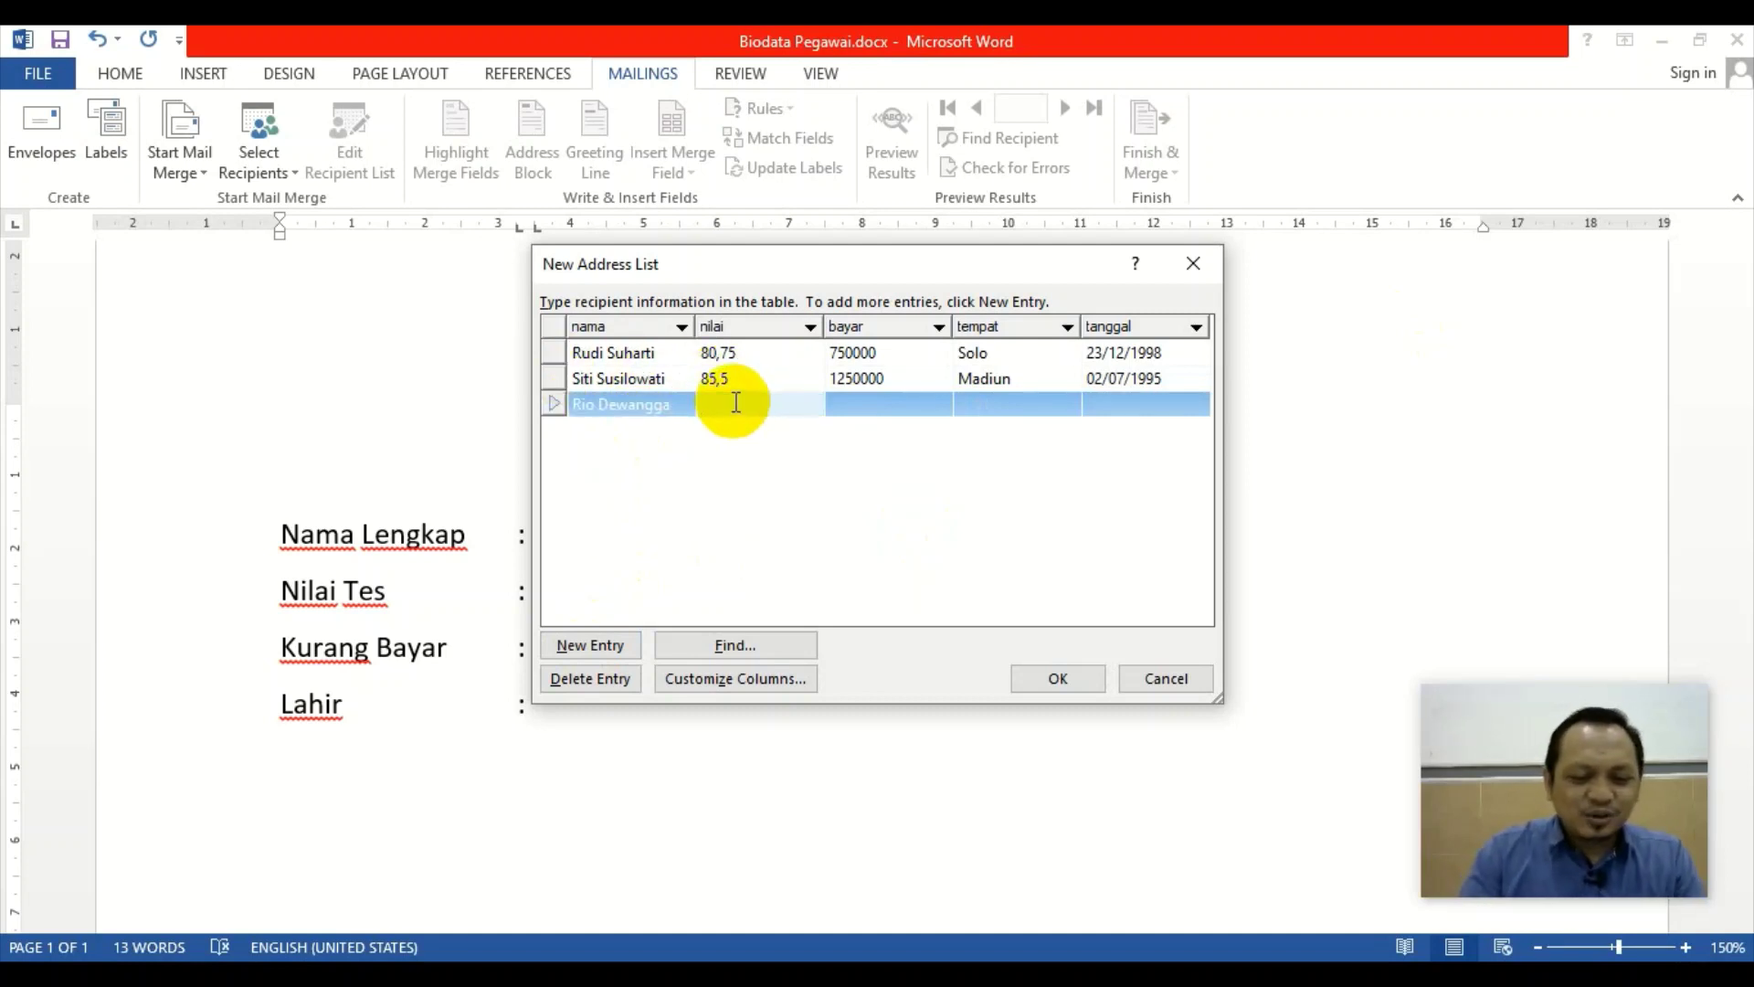
type("76,")
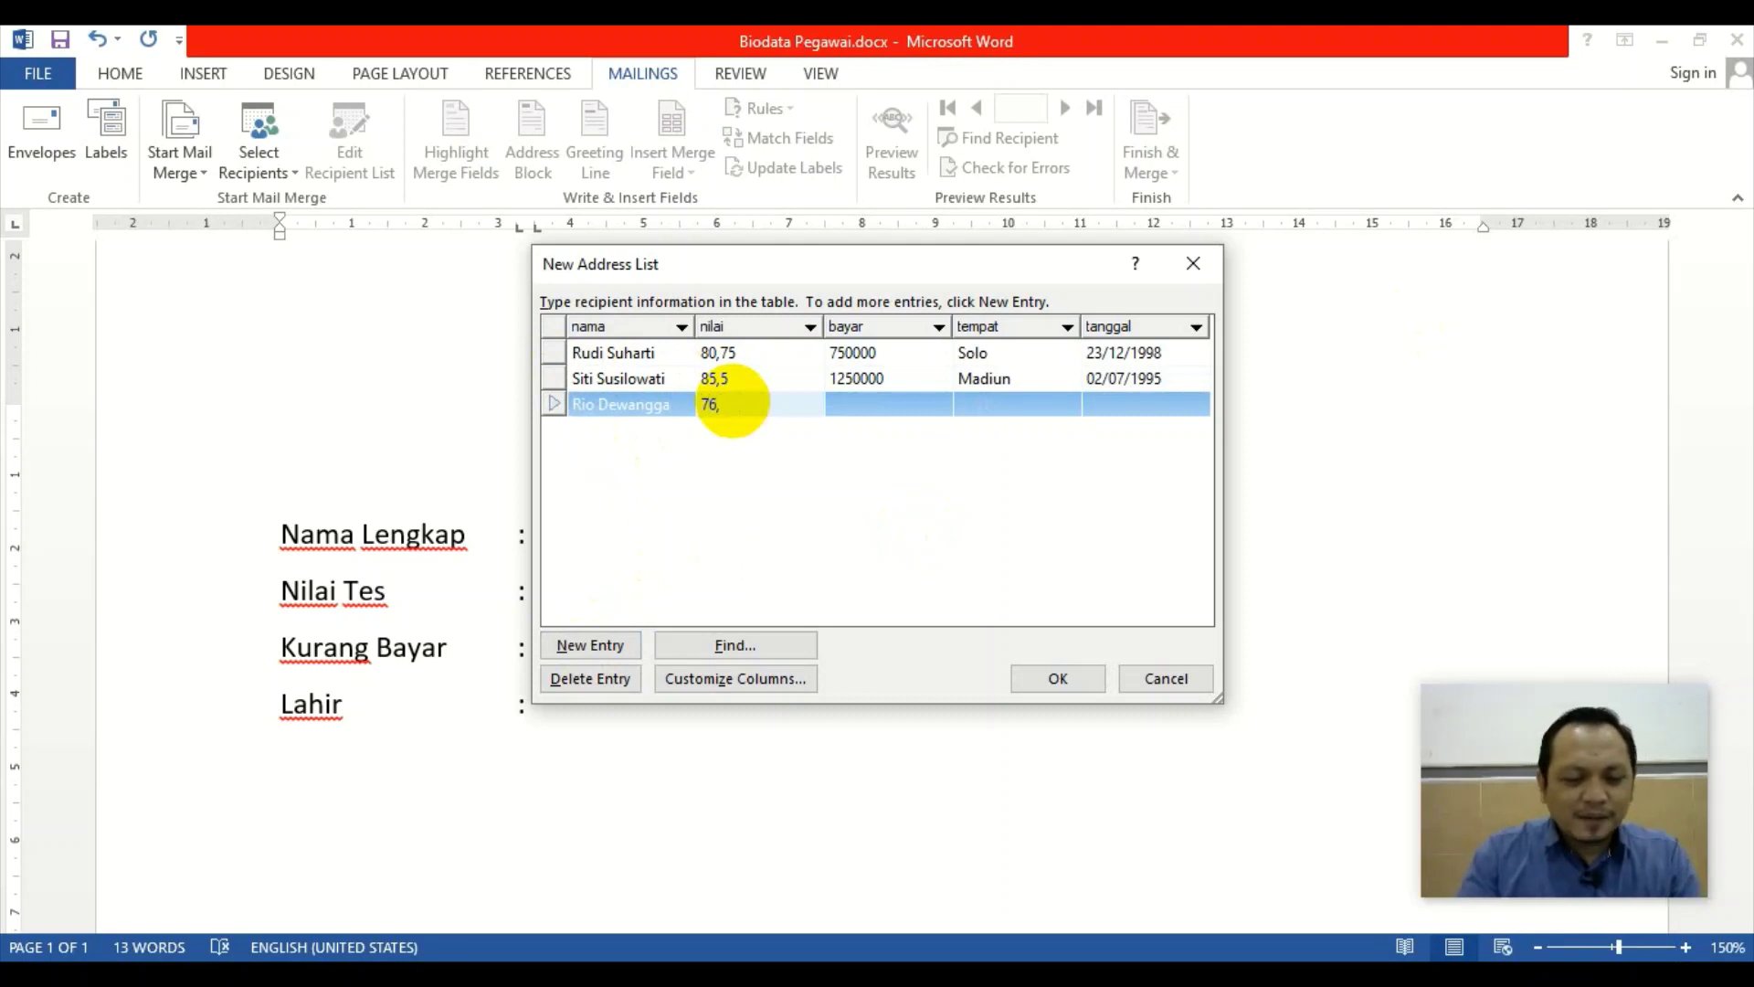
type("25")
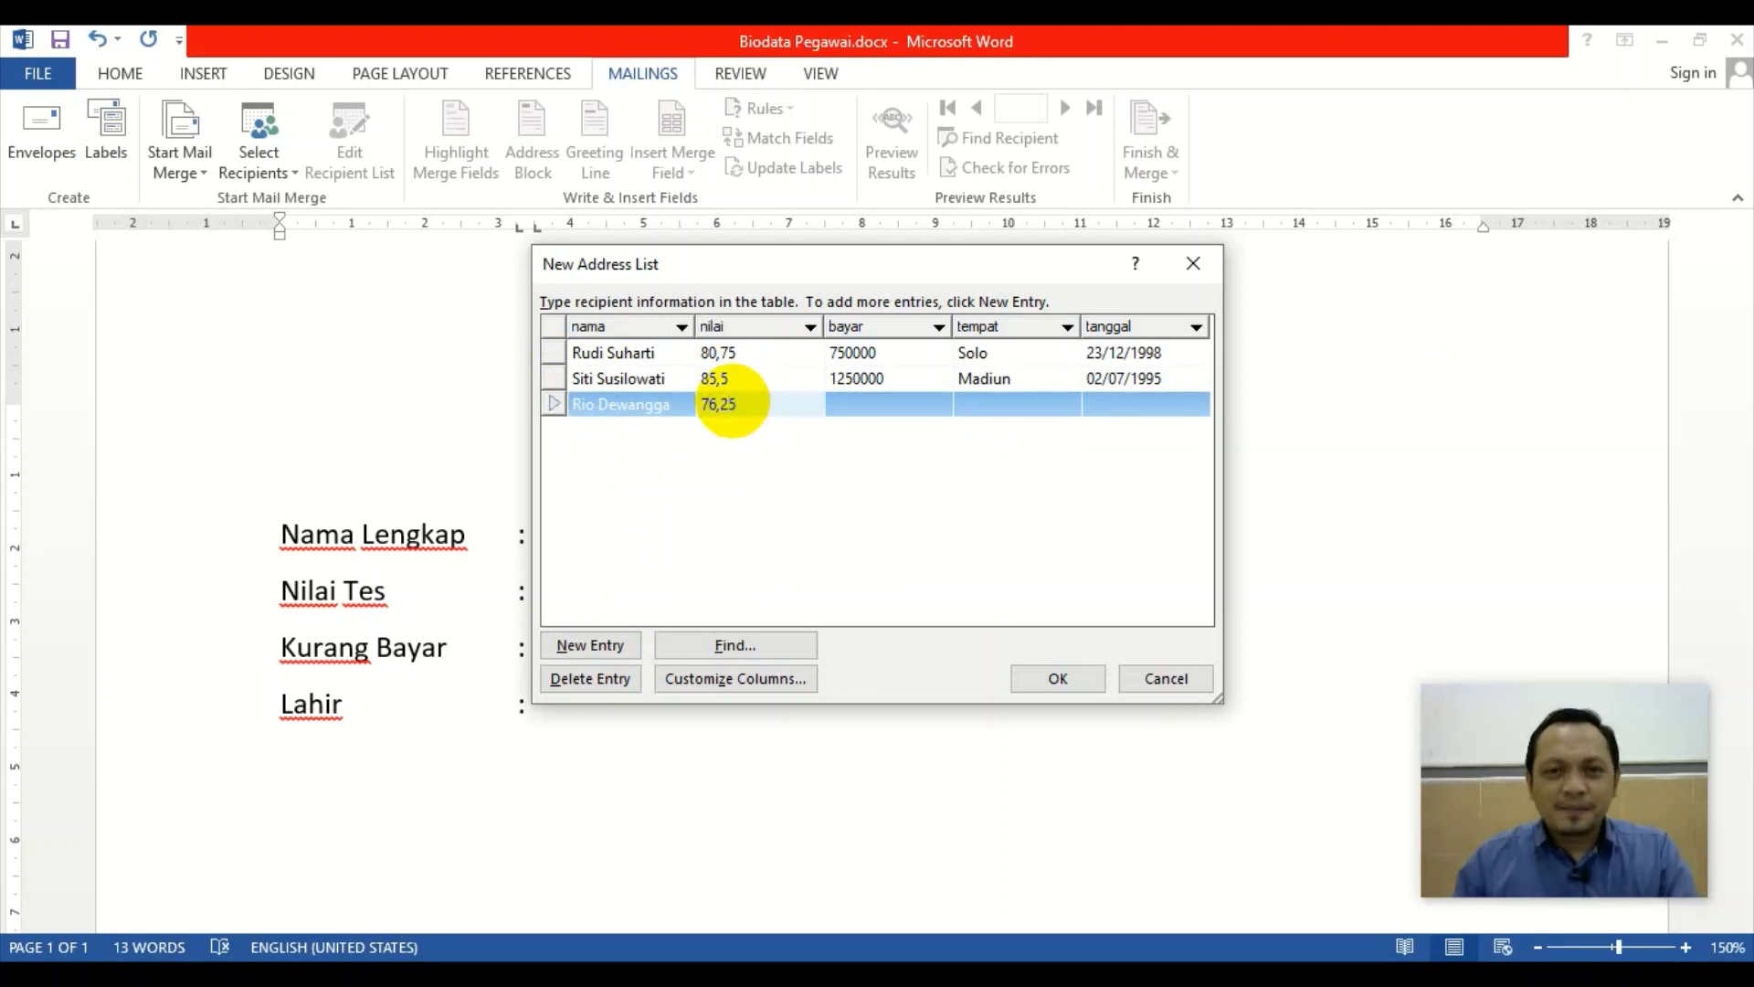
left_click(855, 405)
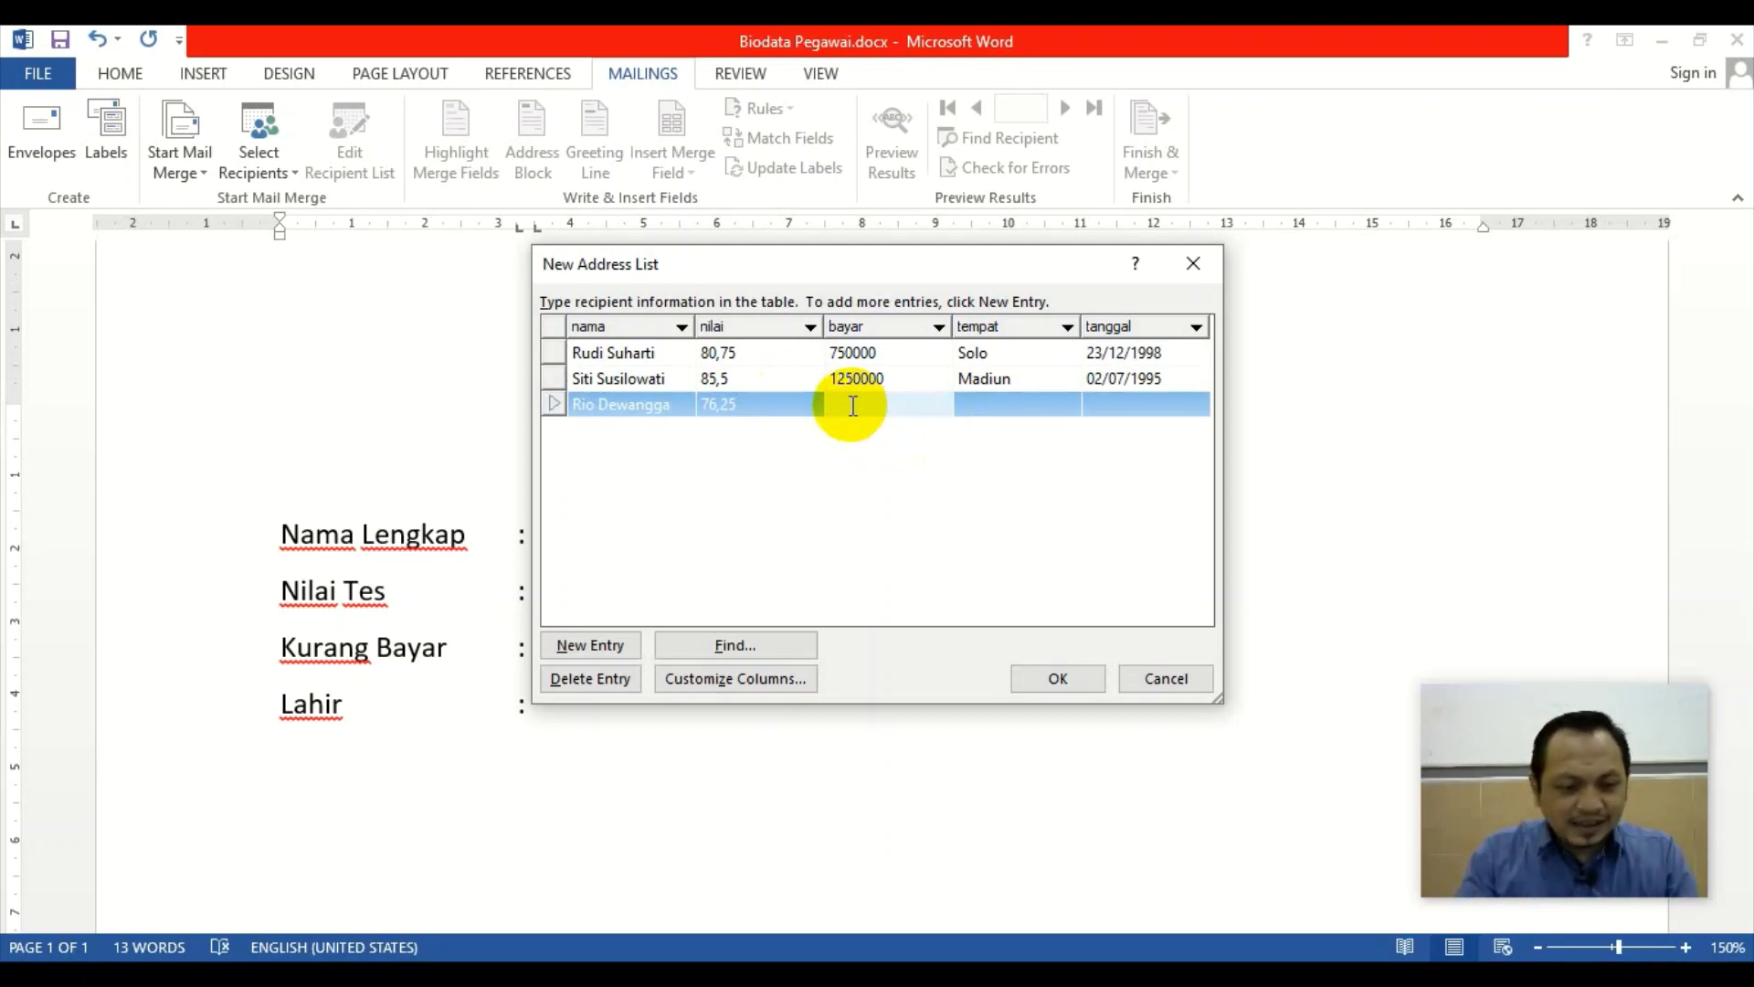
type("35000")
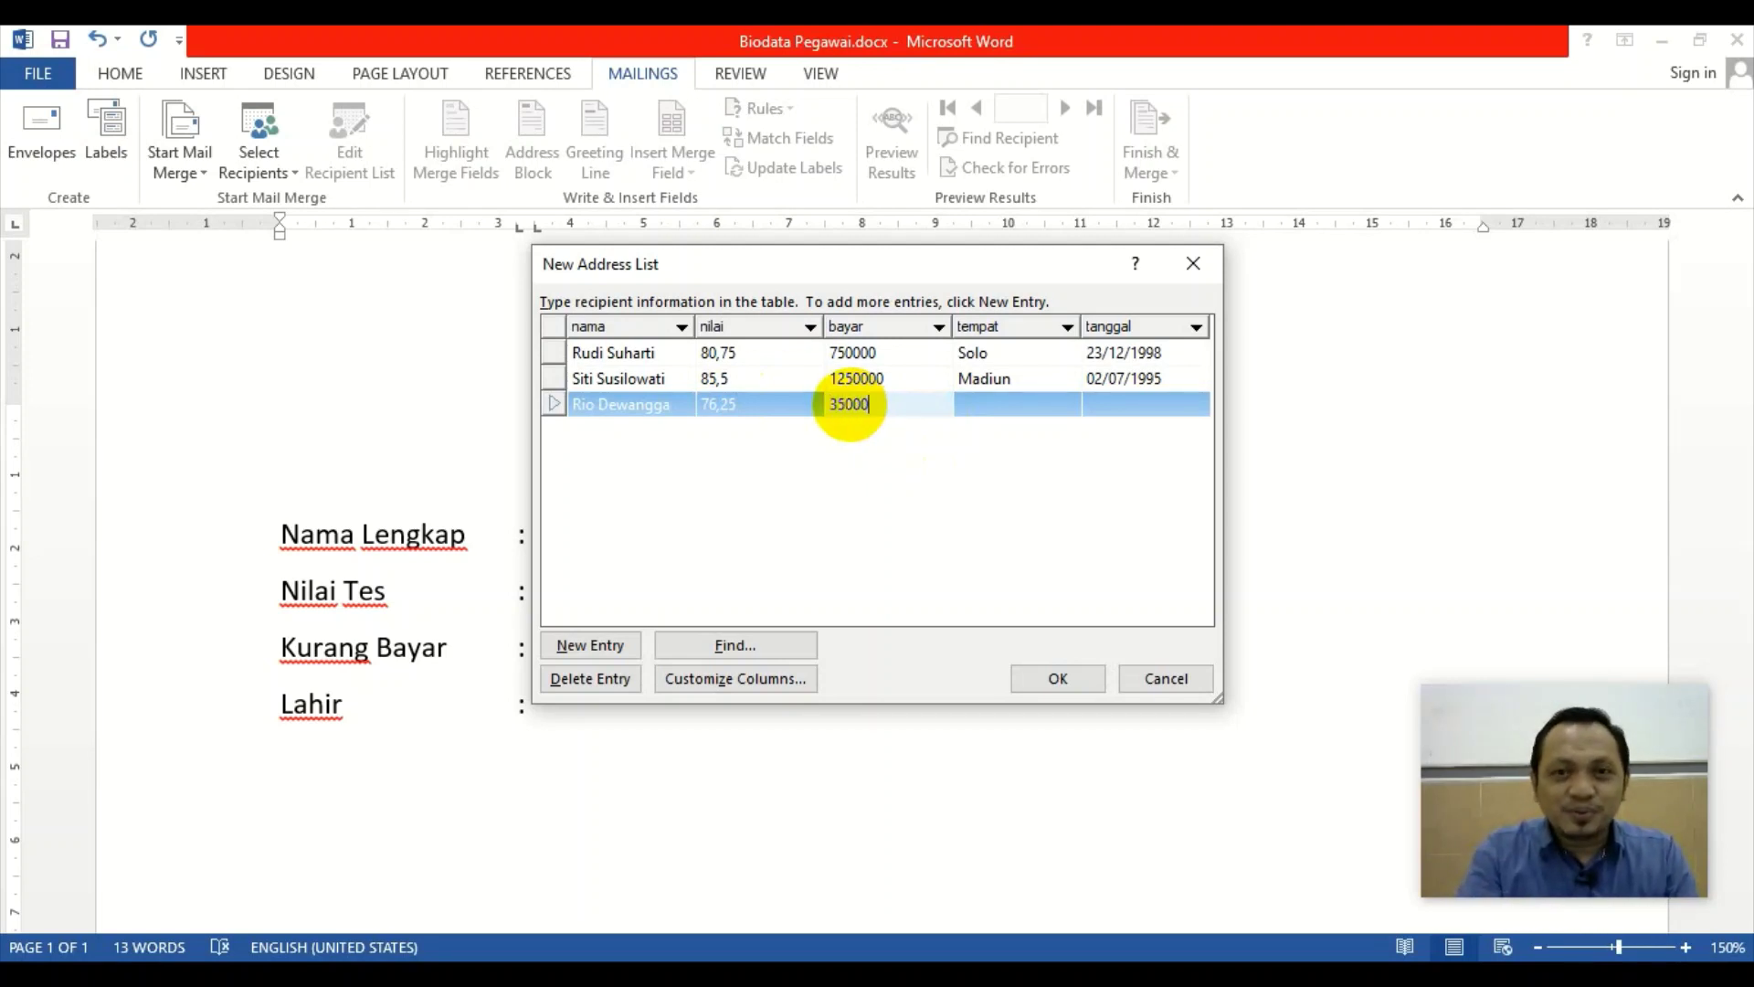
type("0")
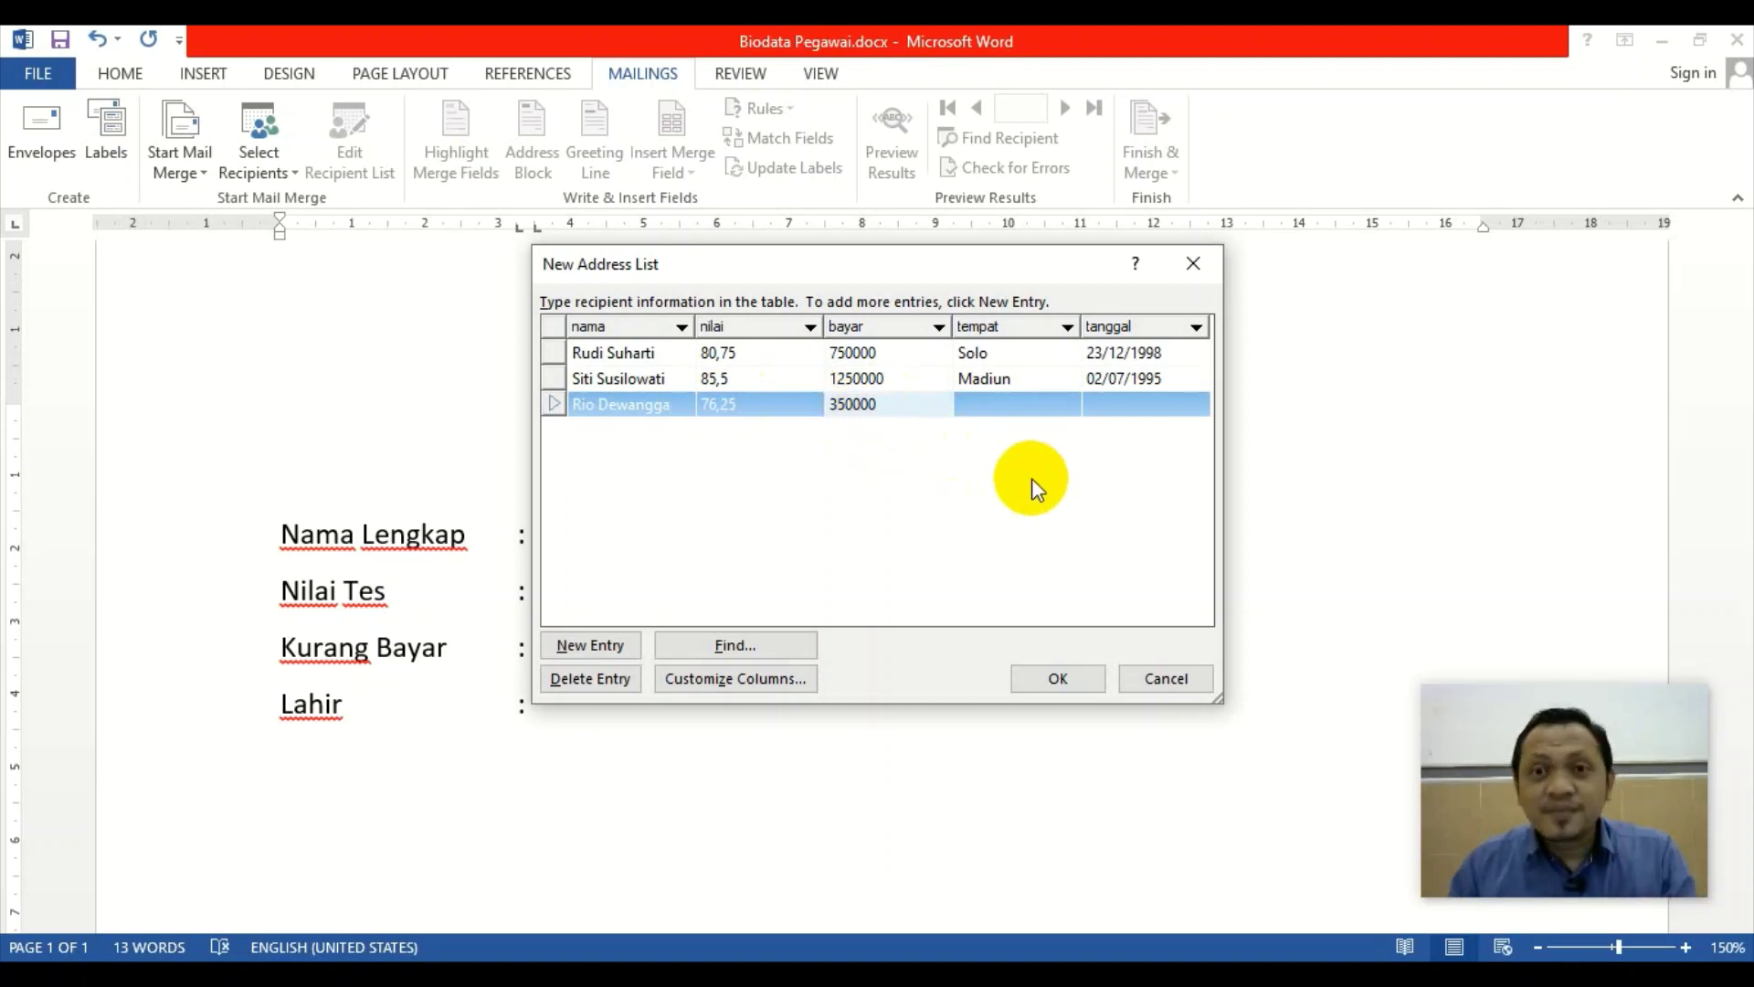
left_click(999, 408)
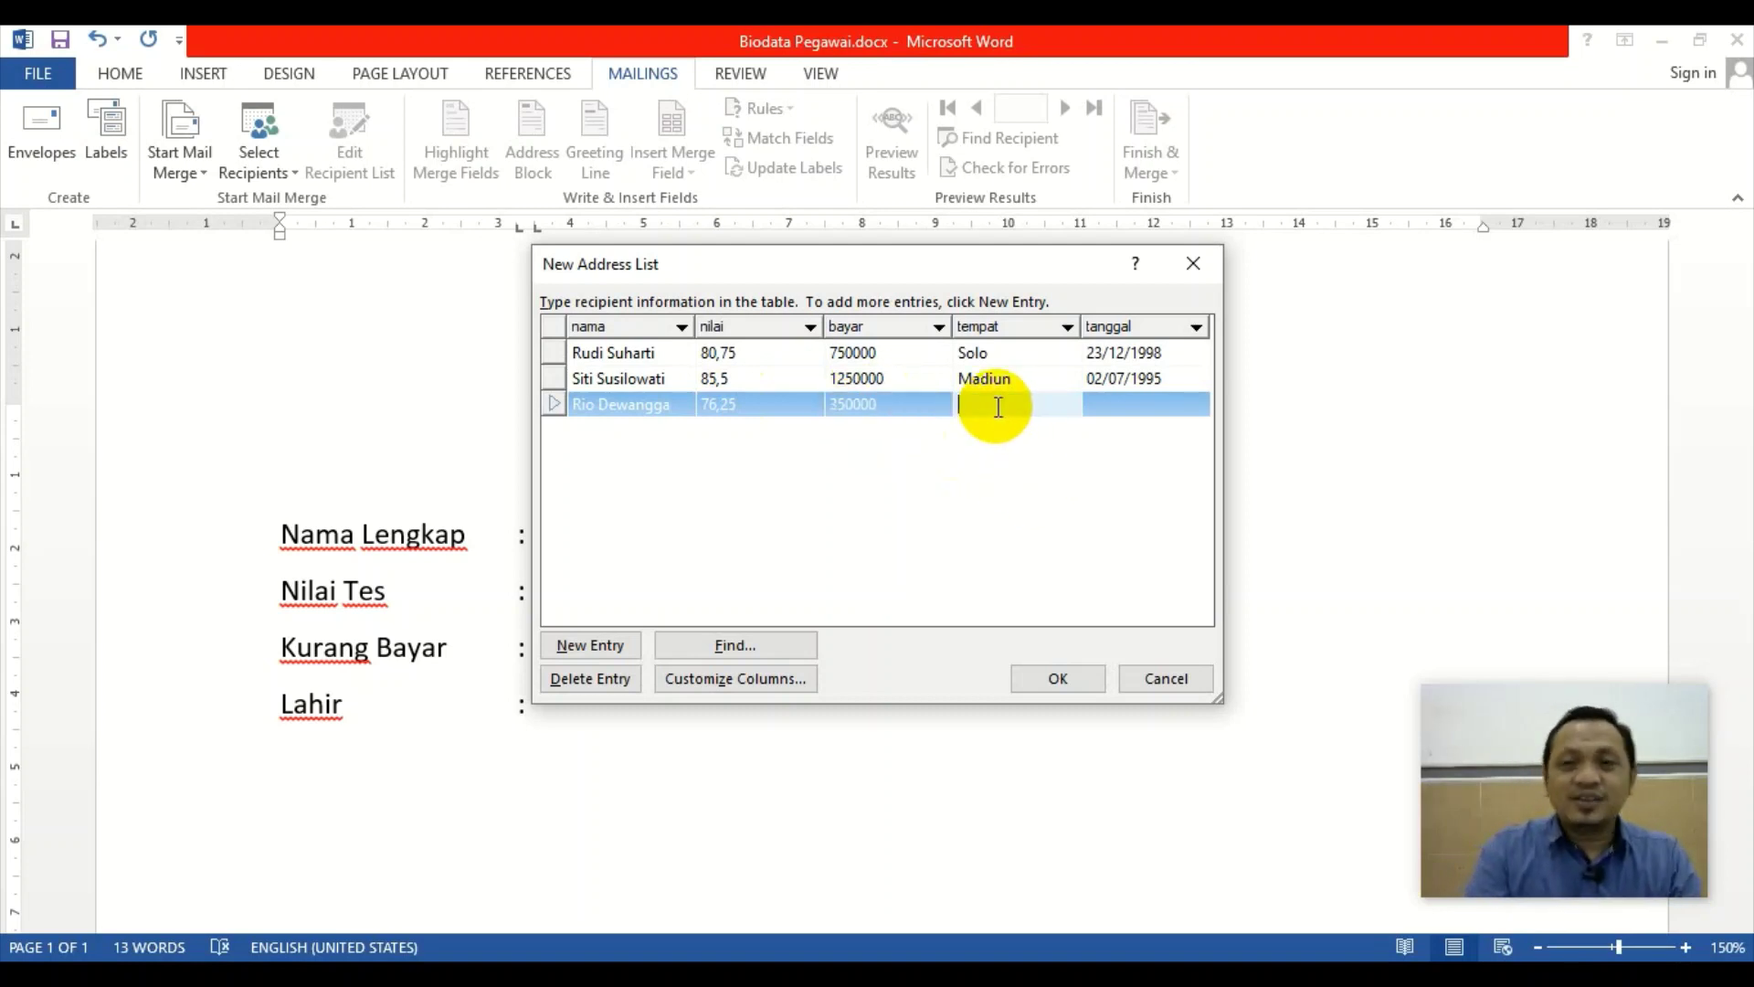
type("Surabaya")
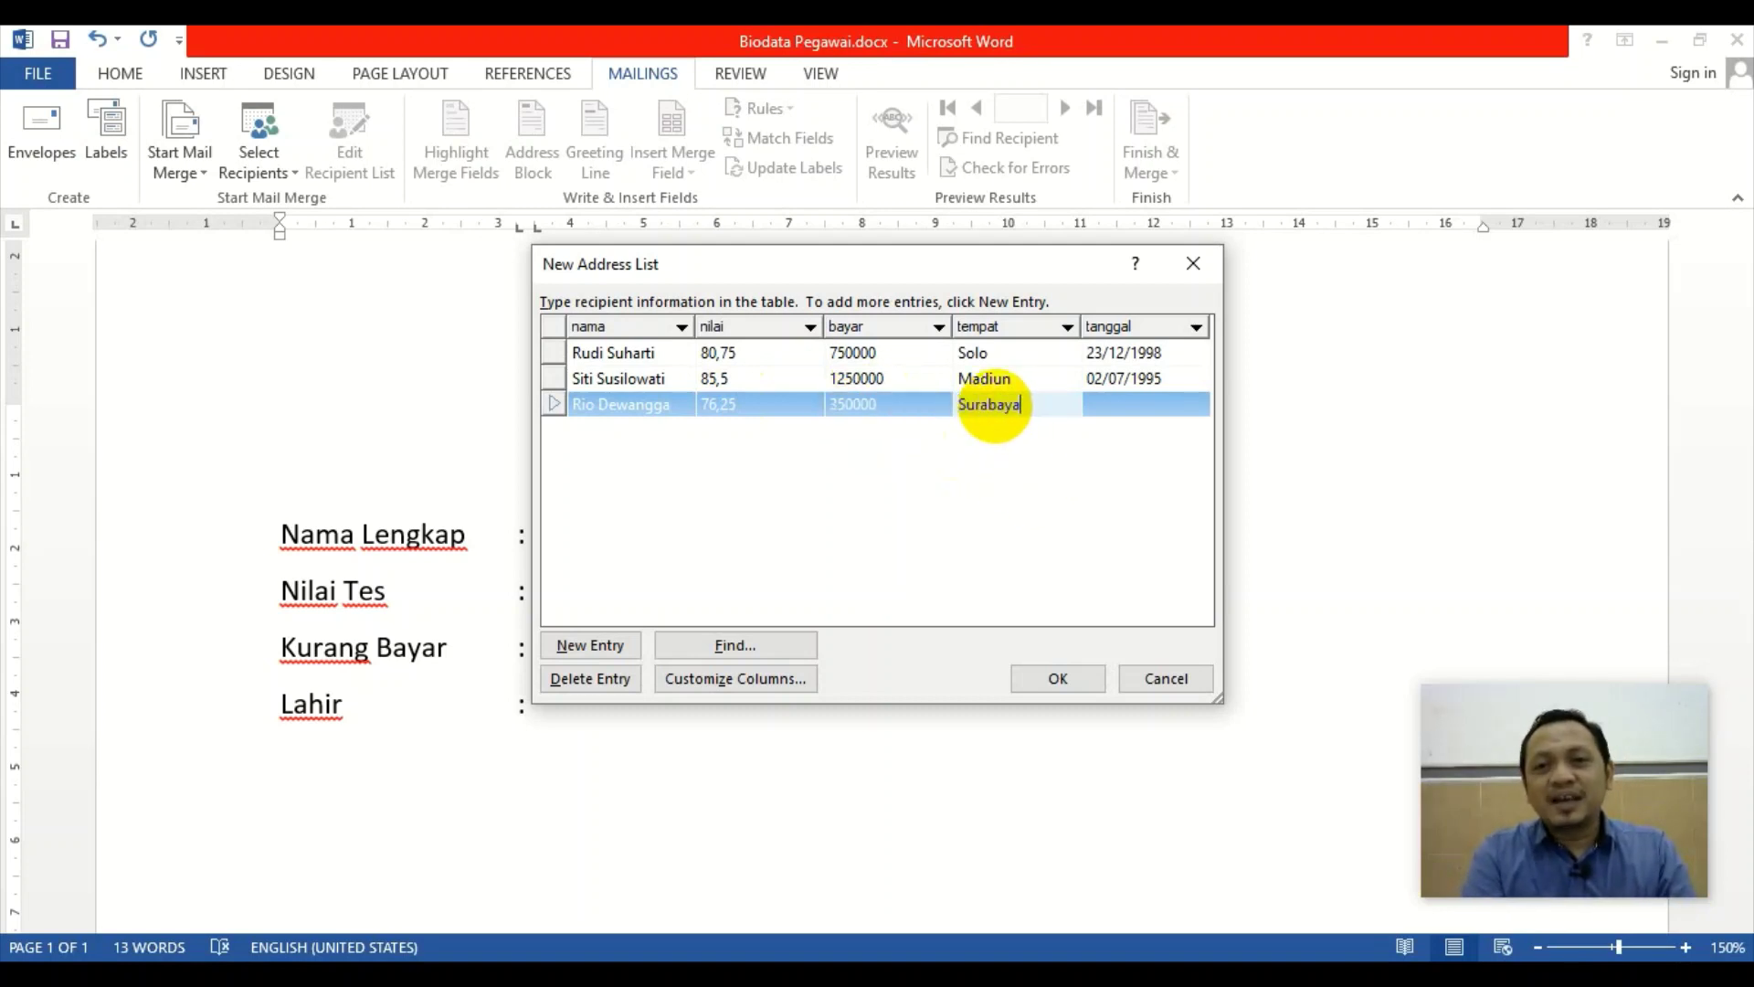
left_click(1115, 405)
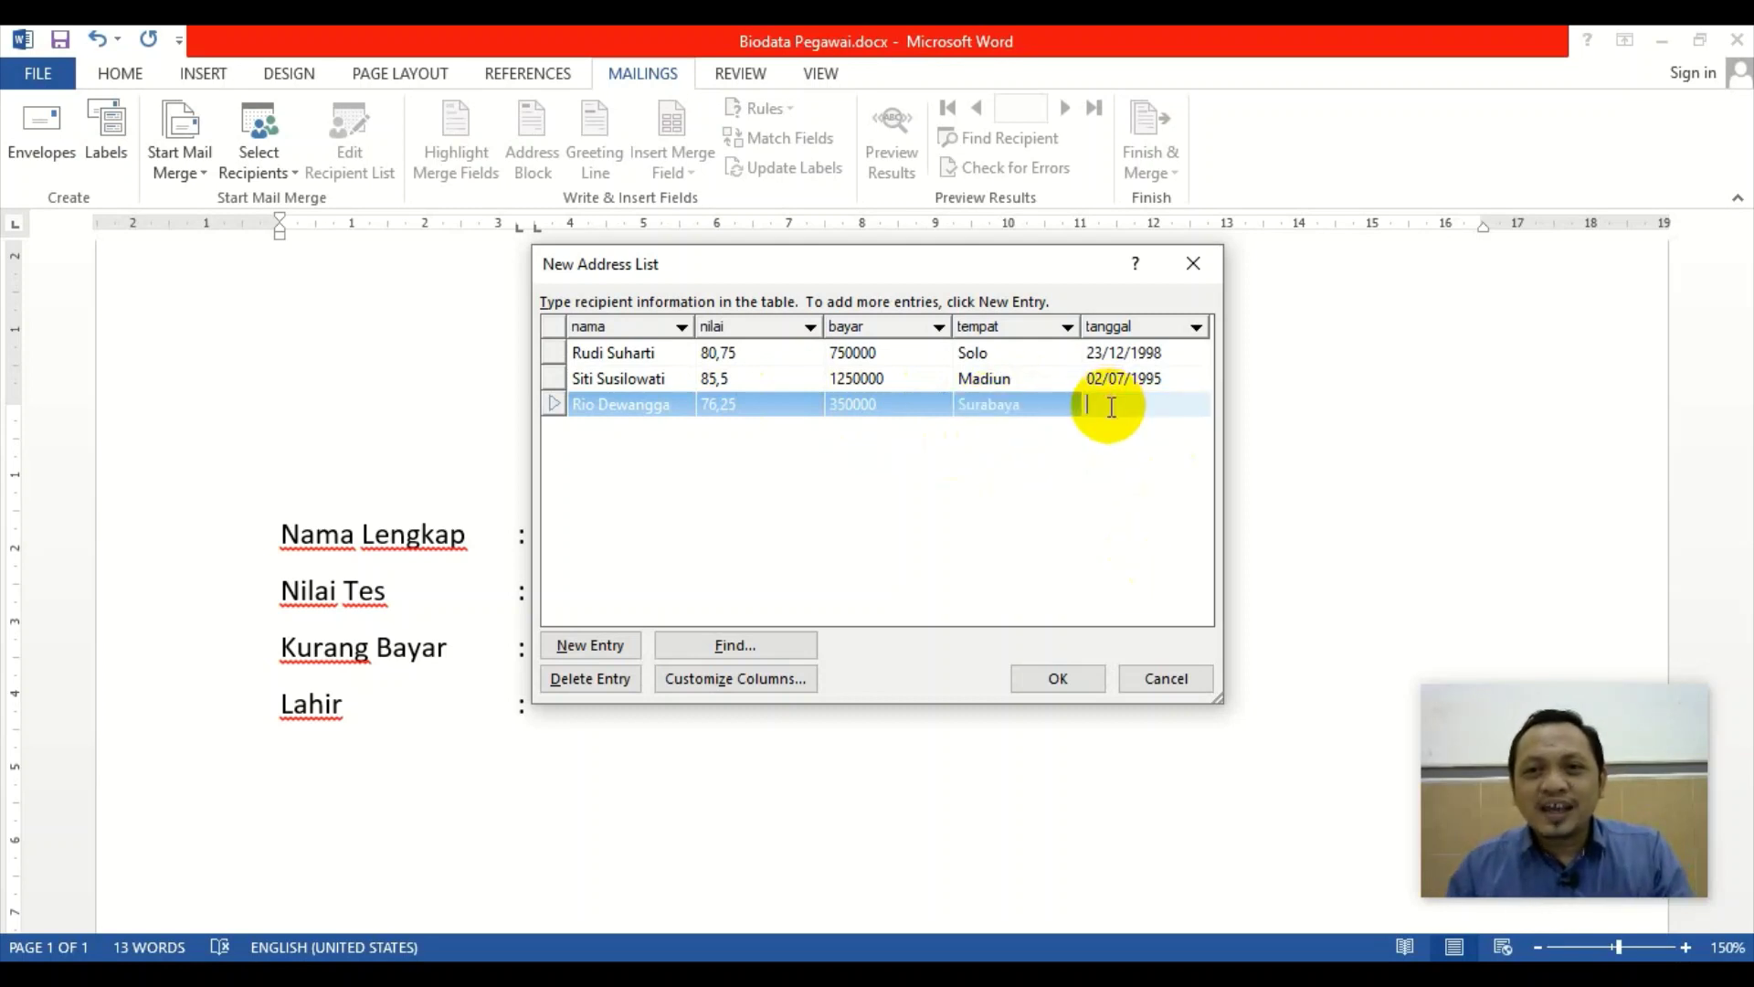
type("1")
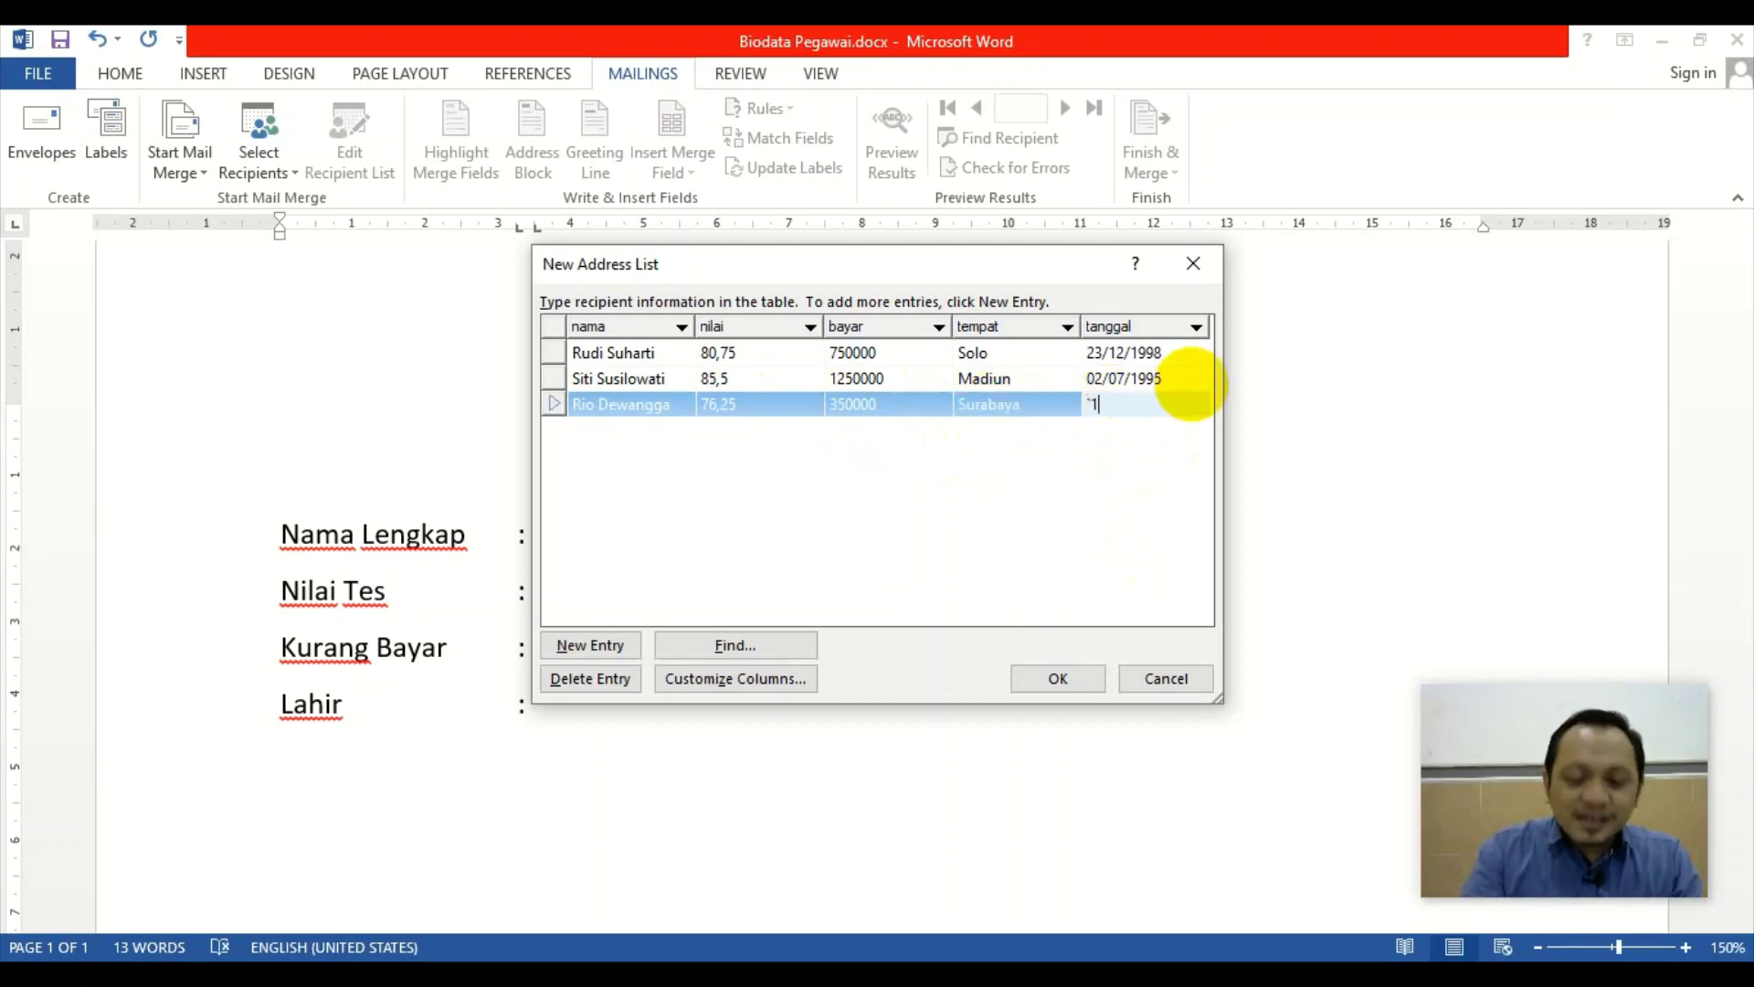
type("8")
key("BackSpace")
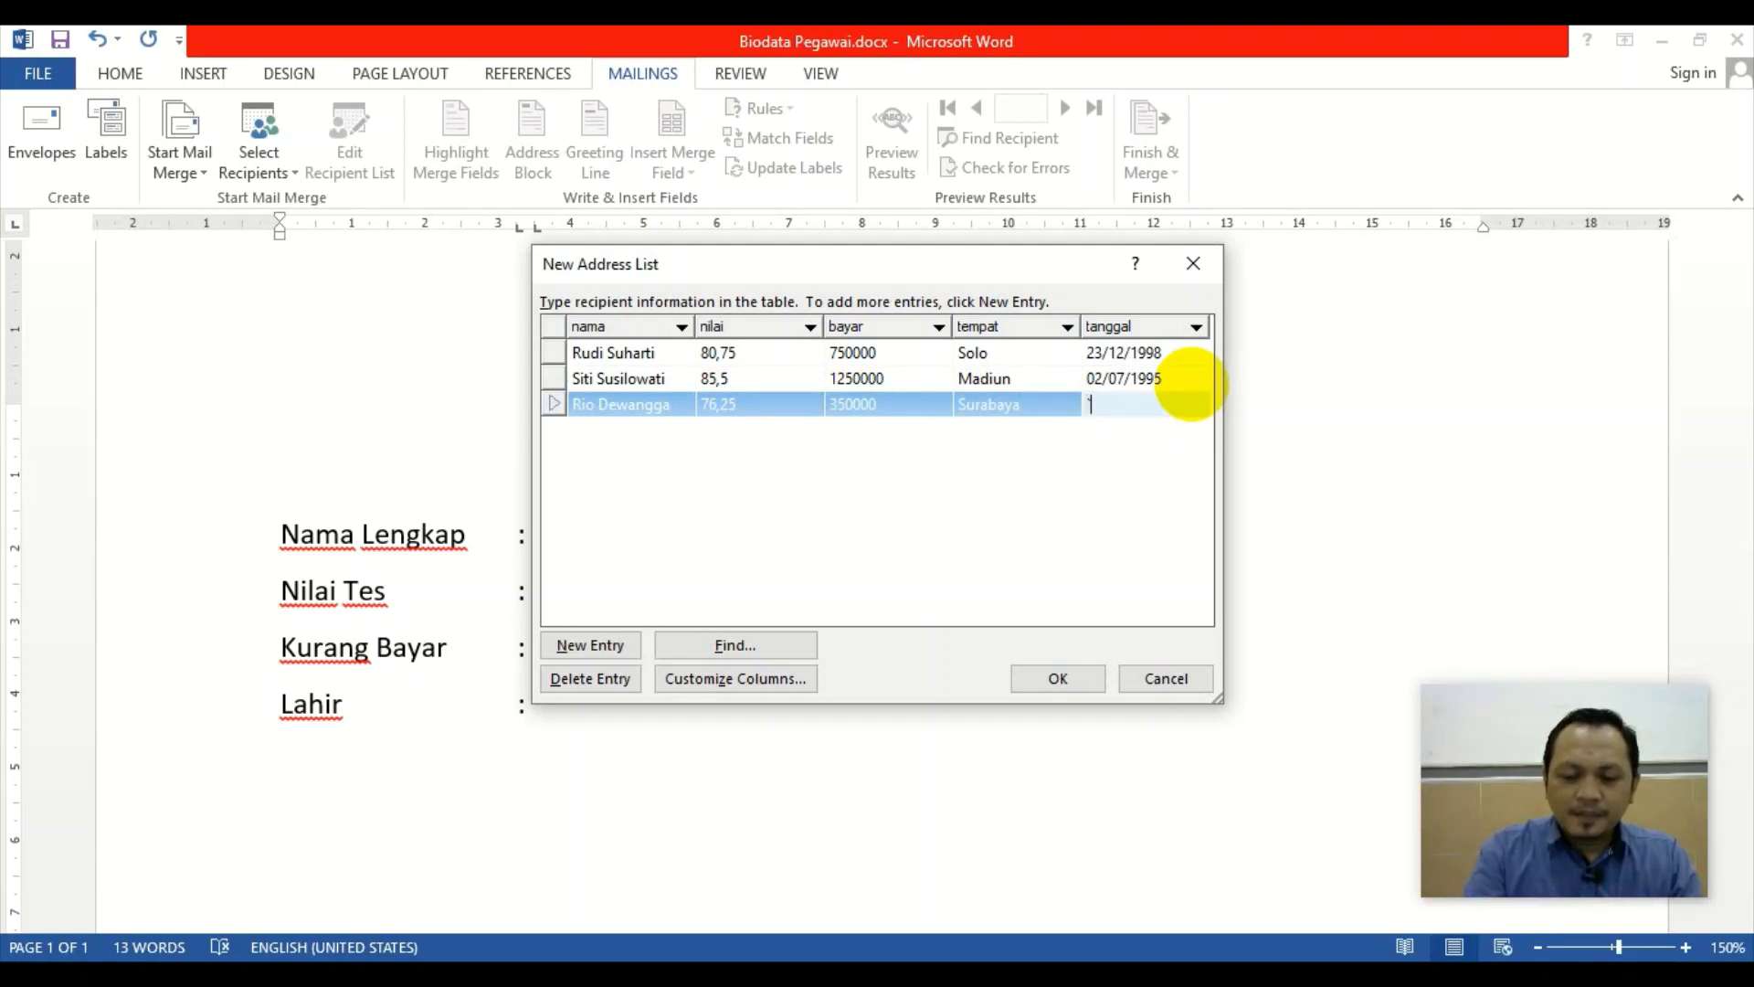
type("0")
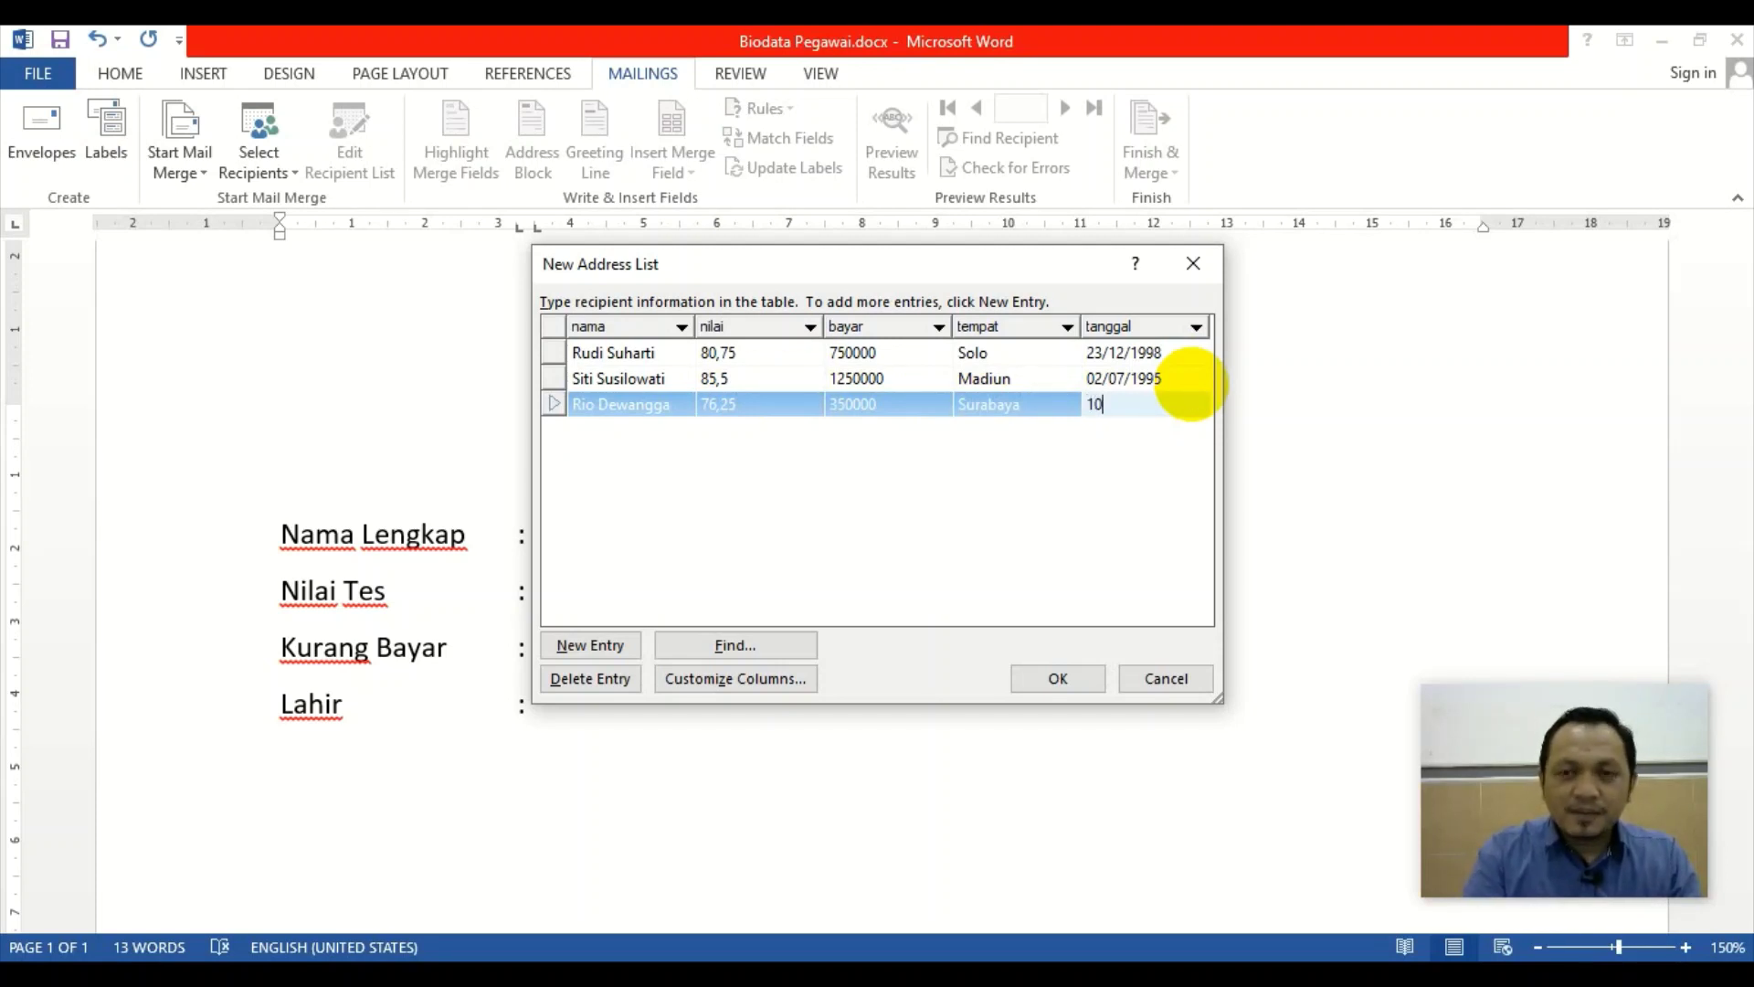
type("/")
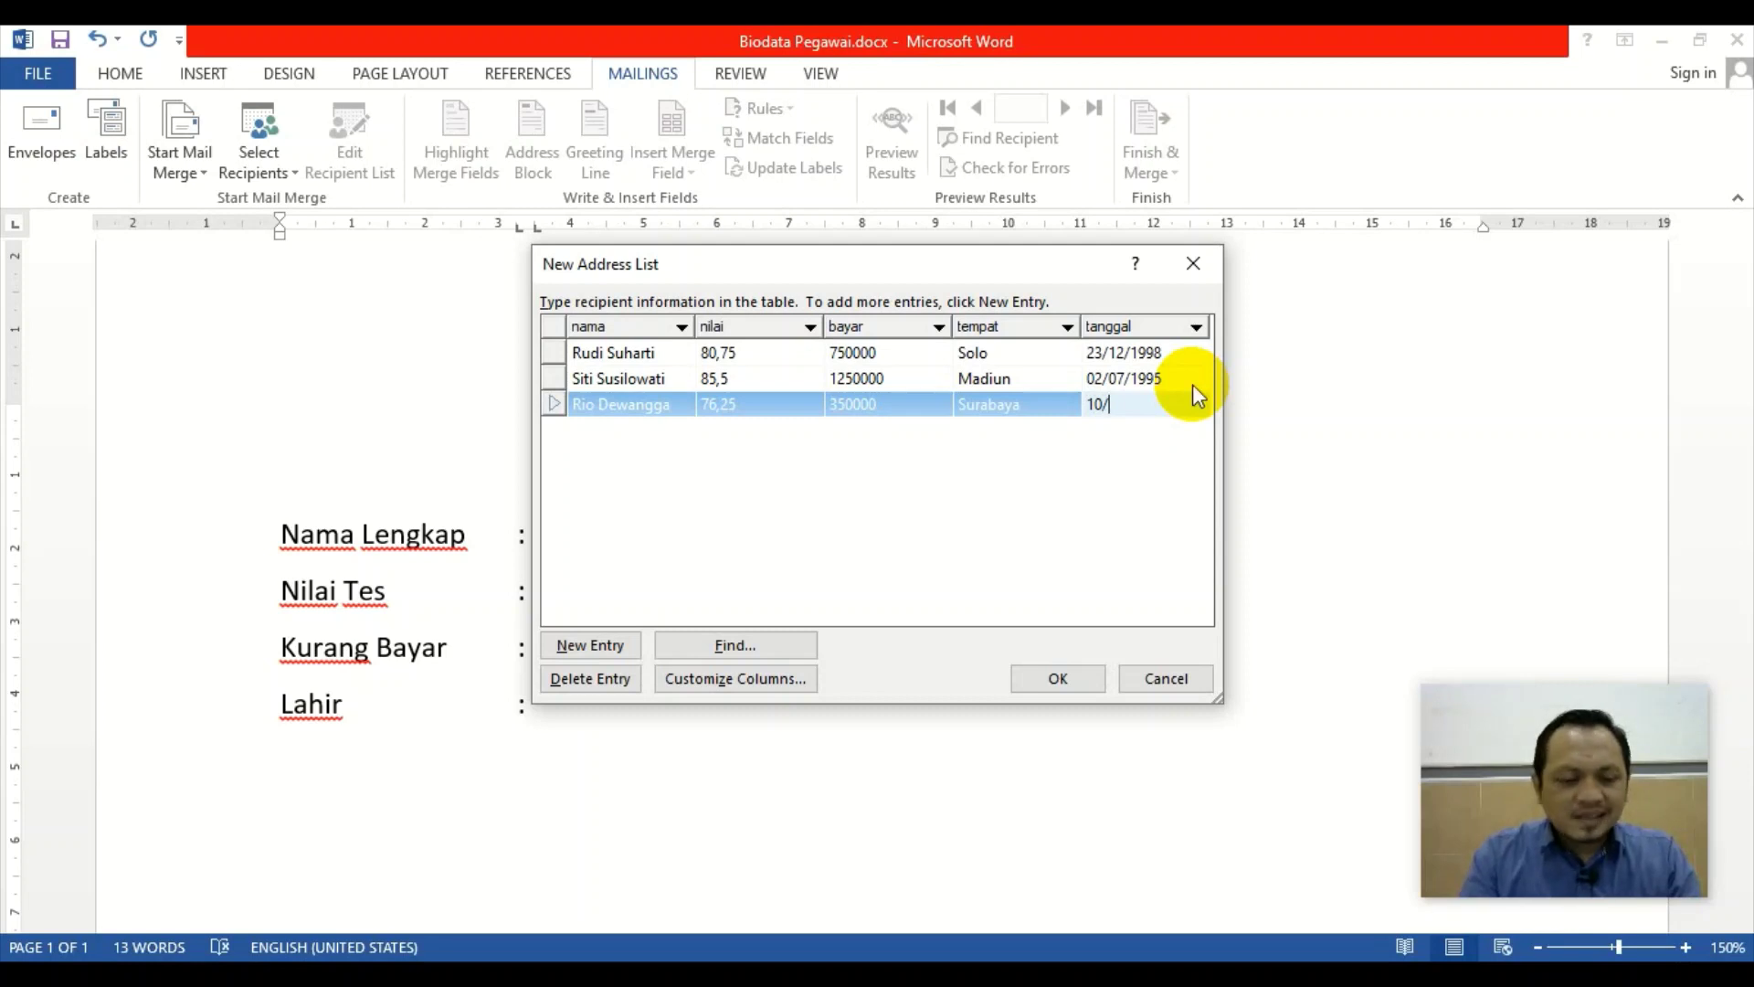
type("11/20")
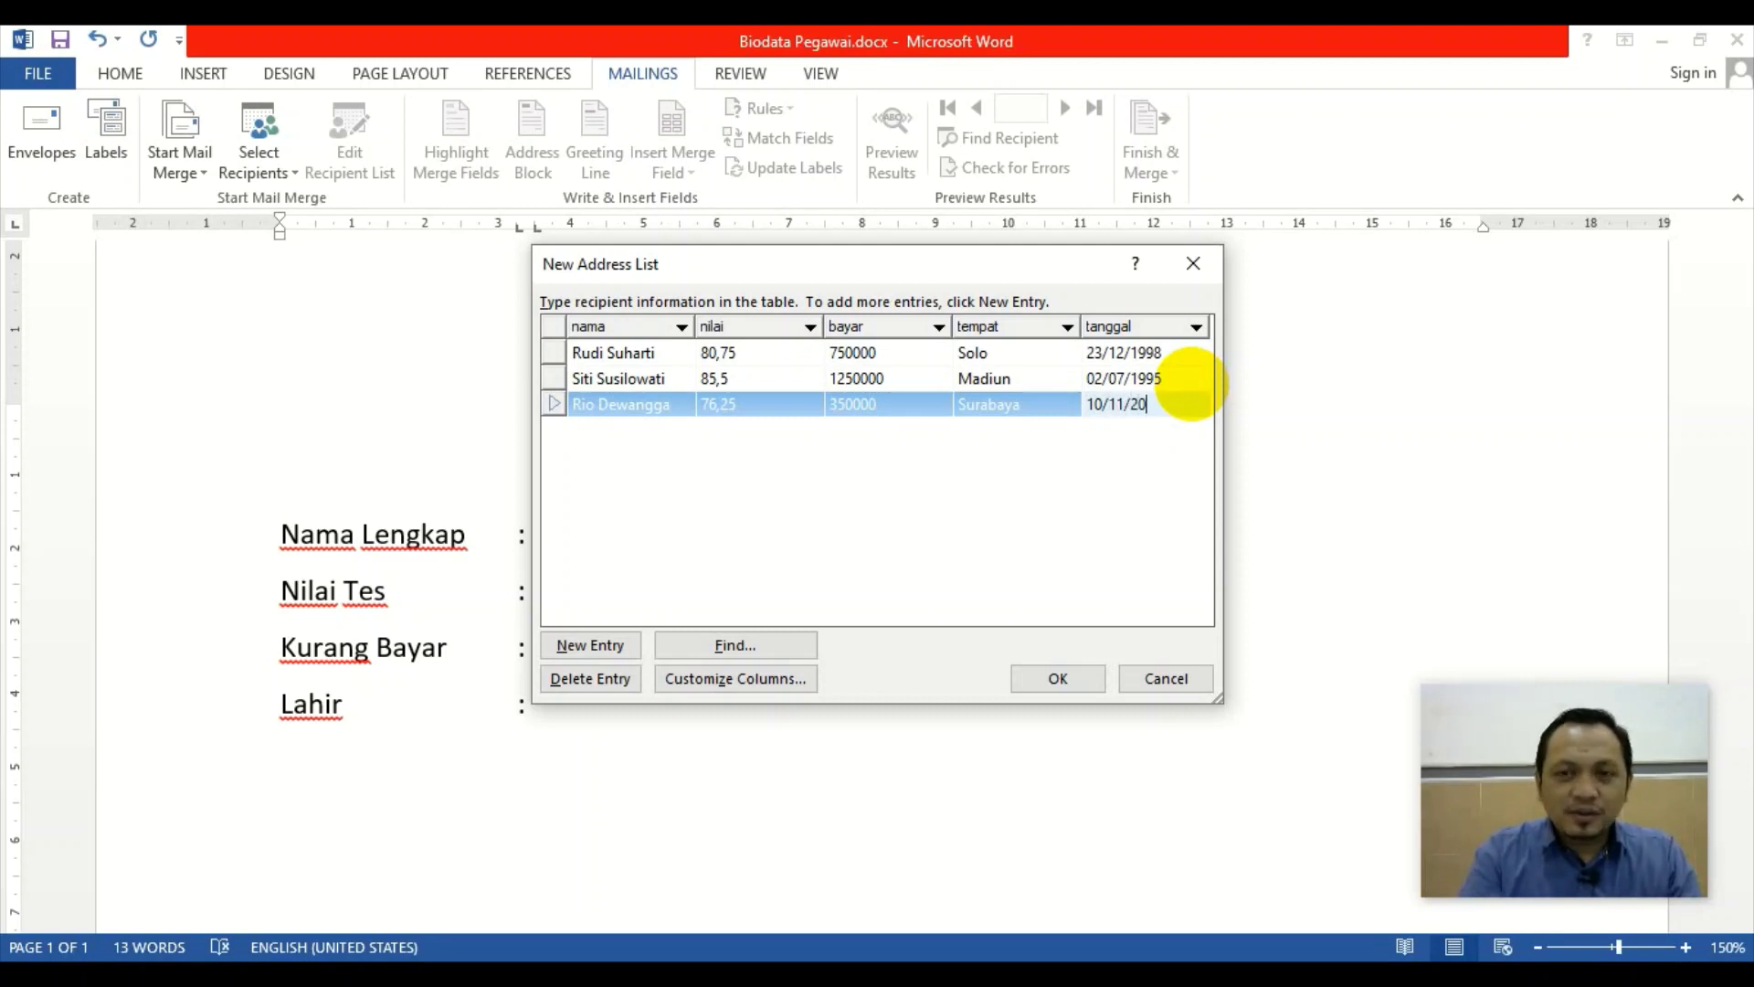
type("00")
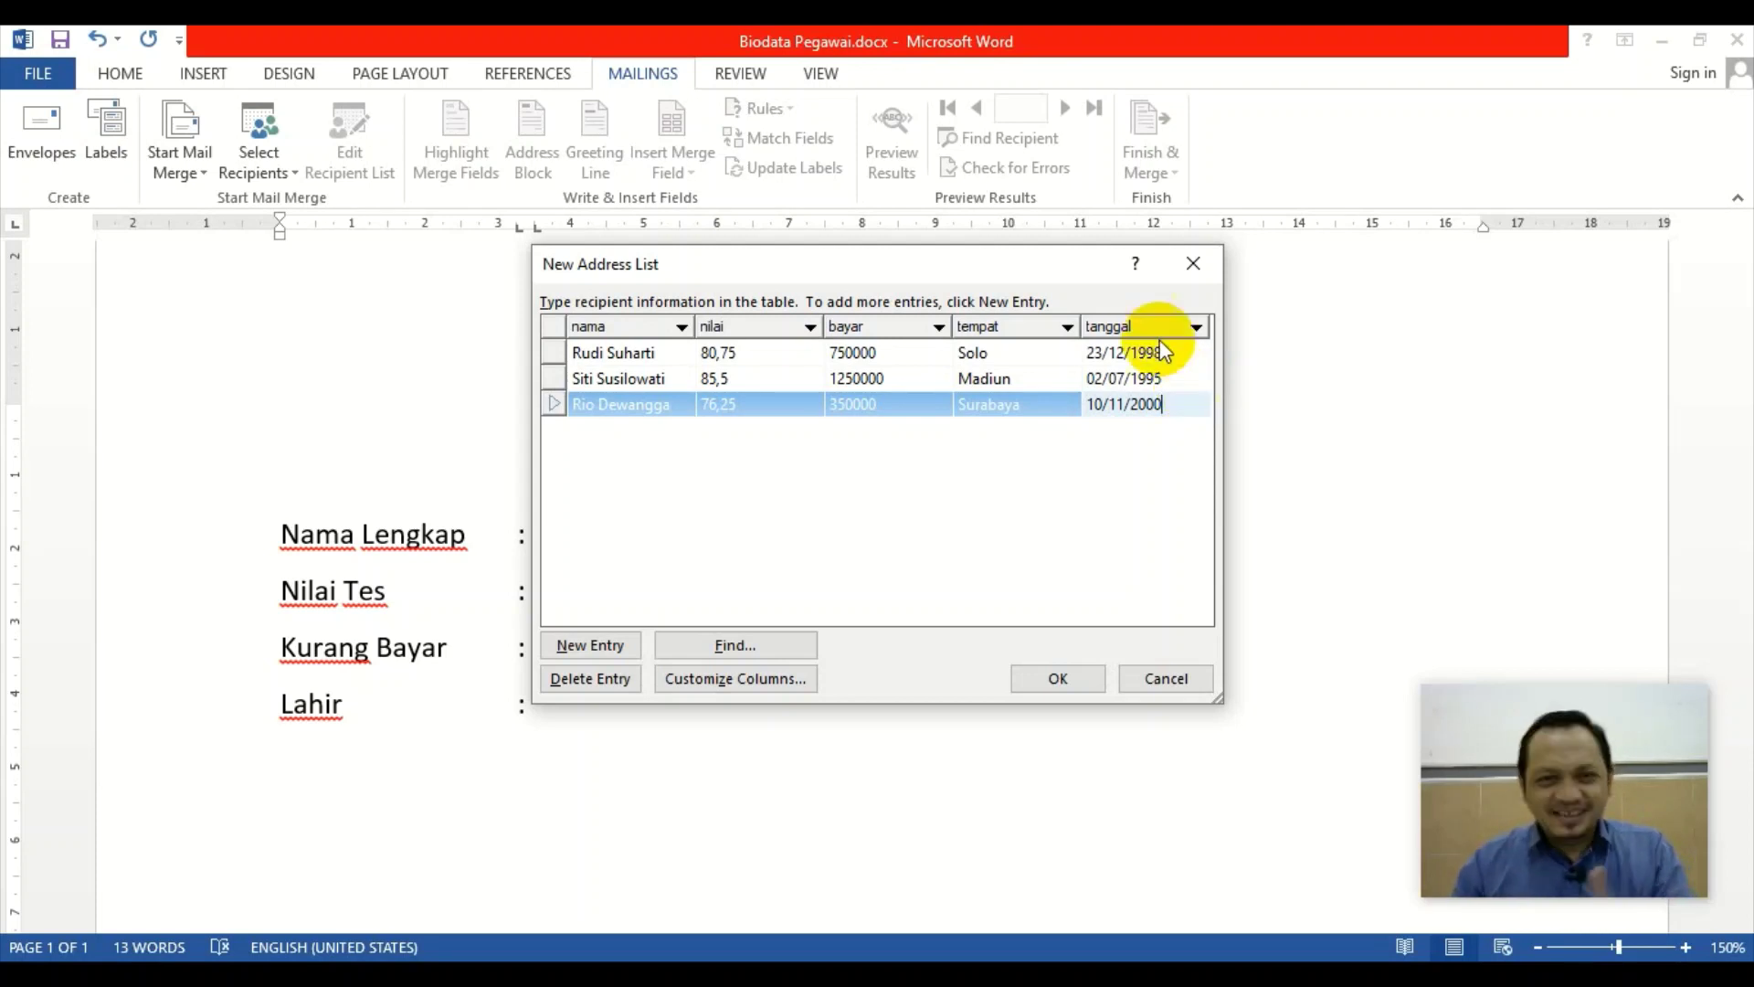
Confirm the list and save it as 'data pegawai' in a folder on Data (D:)
left_click(1062, 678)
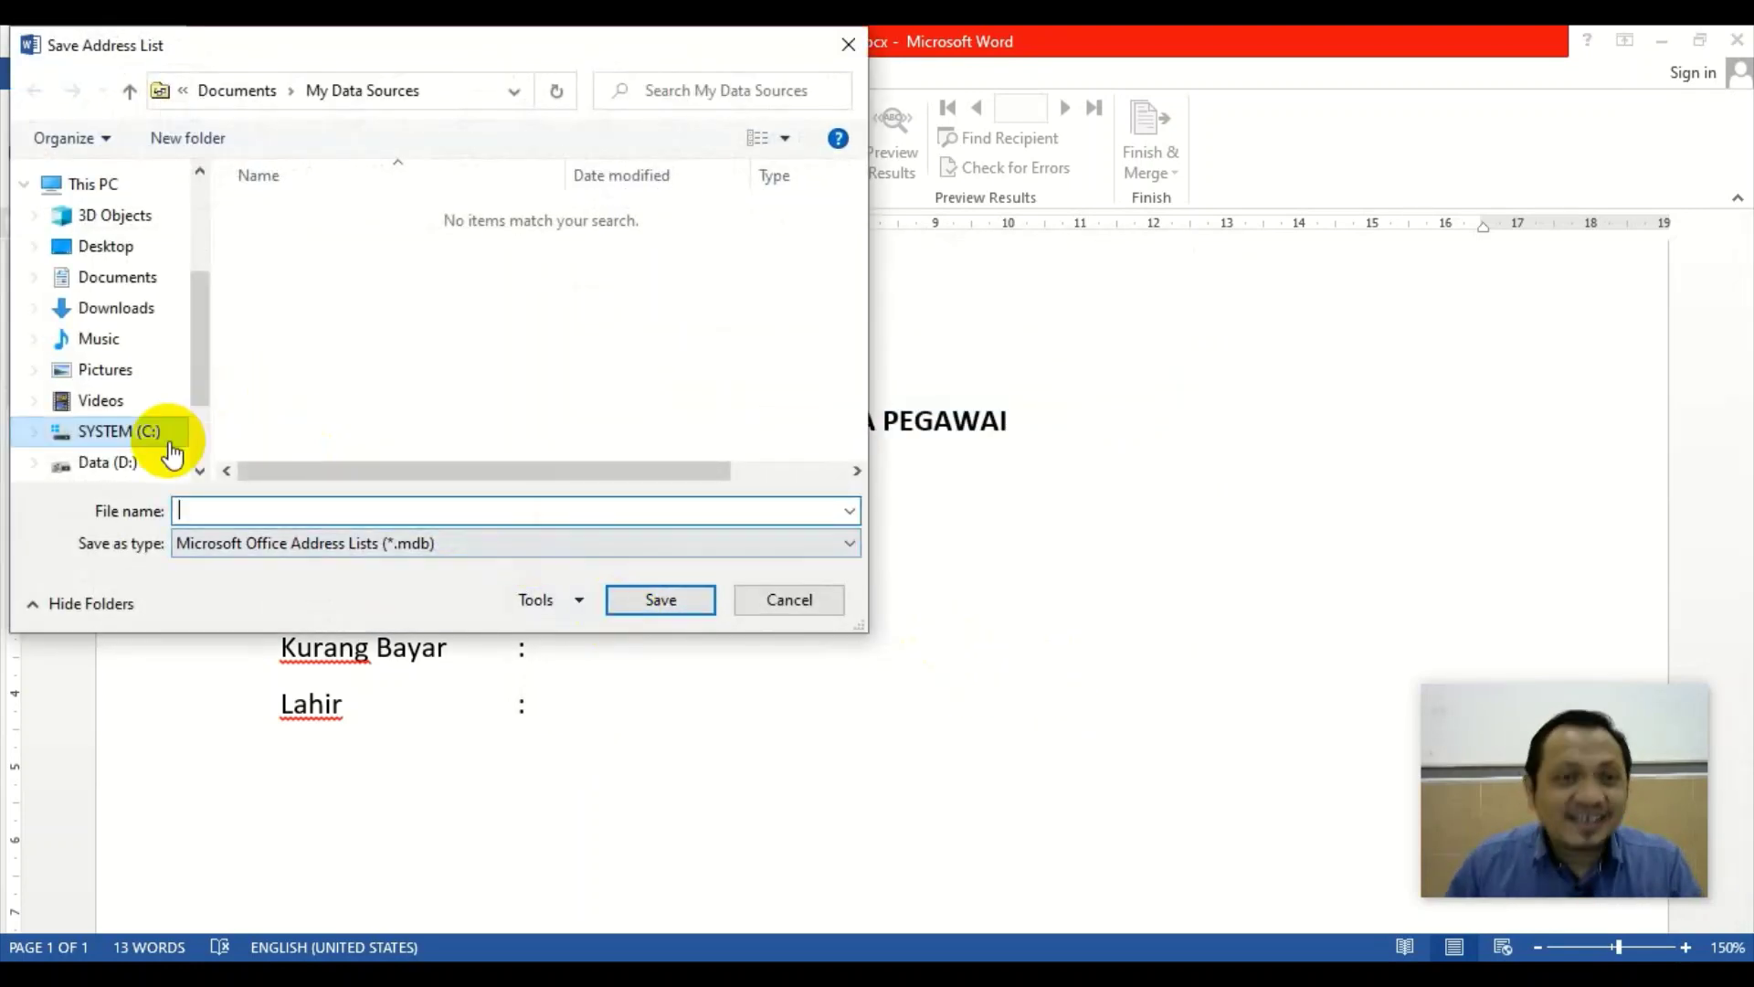
left_click(108, 463)
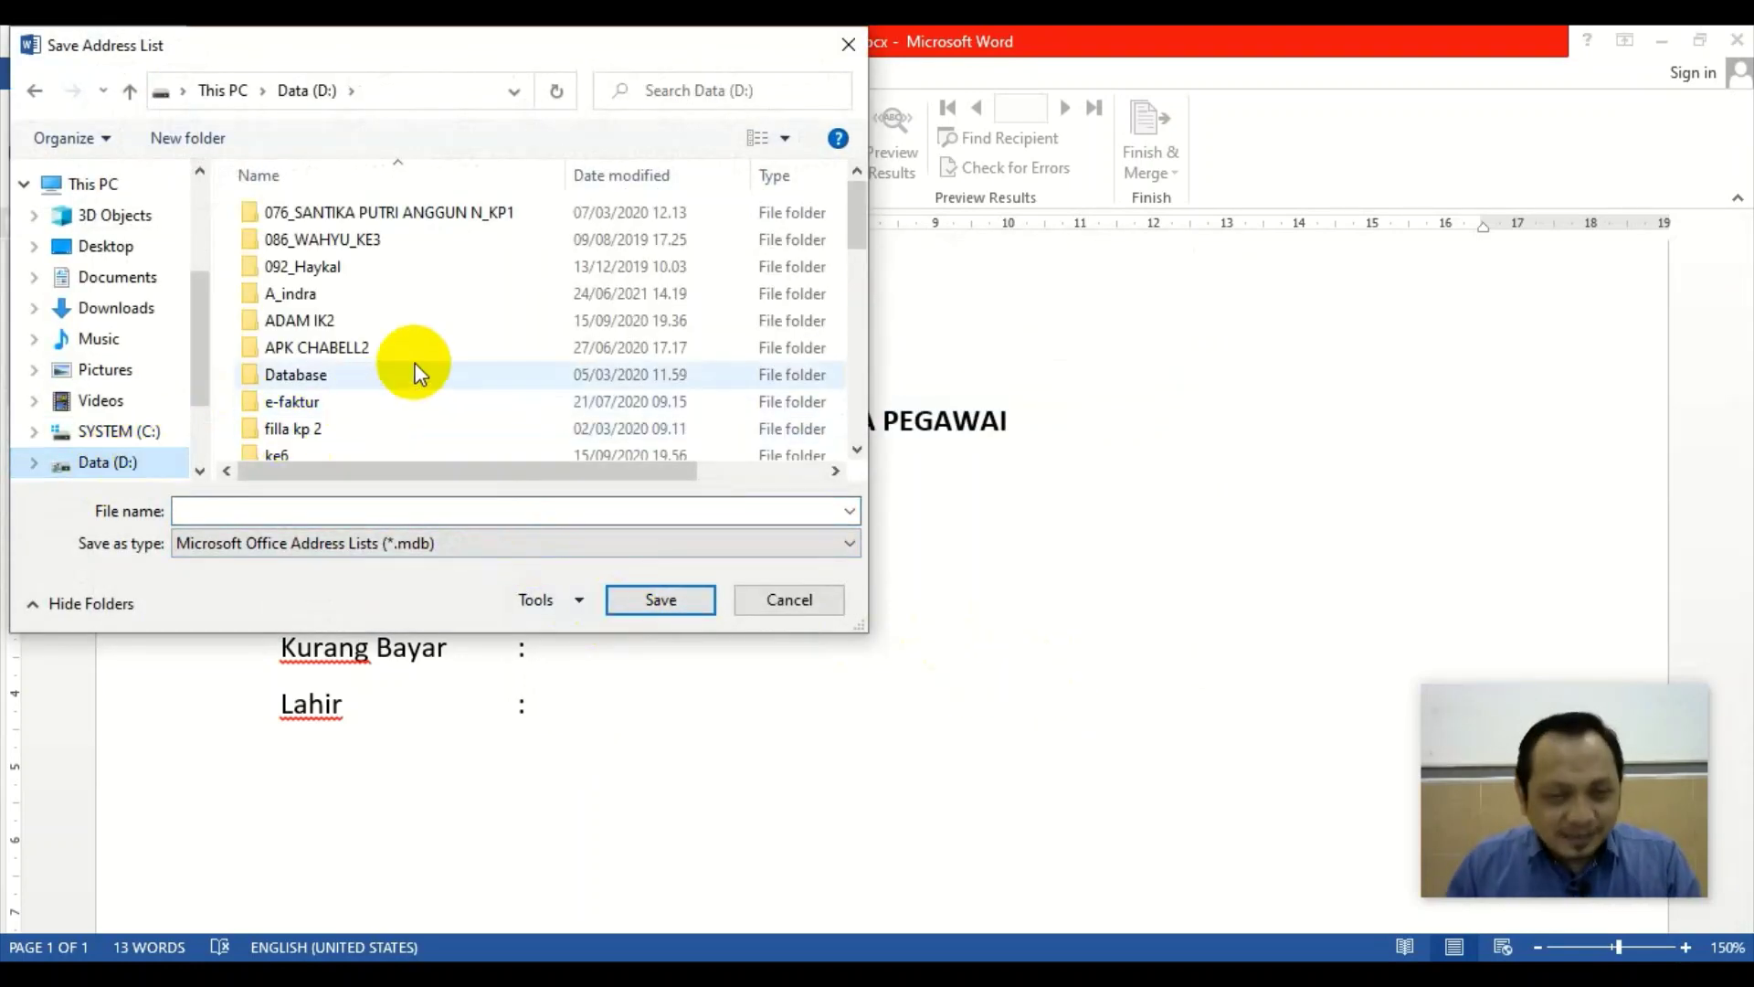
left_click_drag(853, 242, 898, 329)
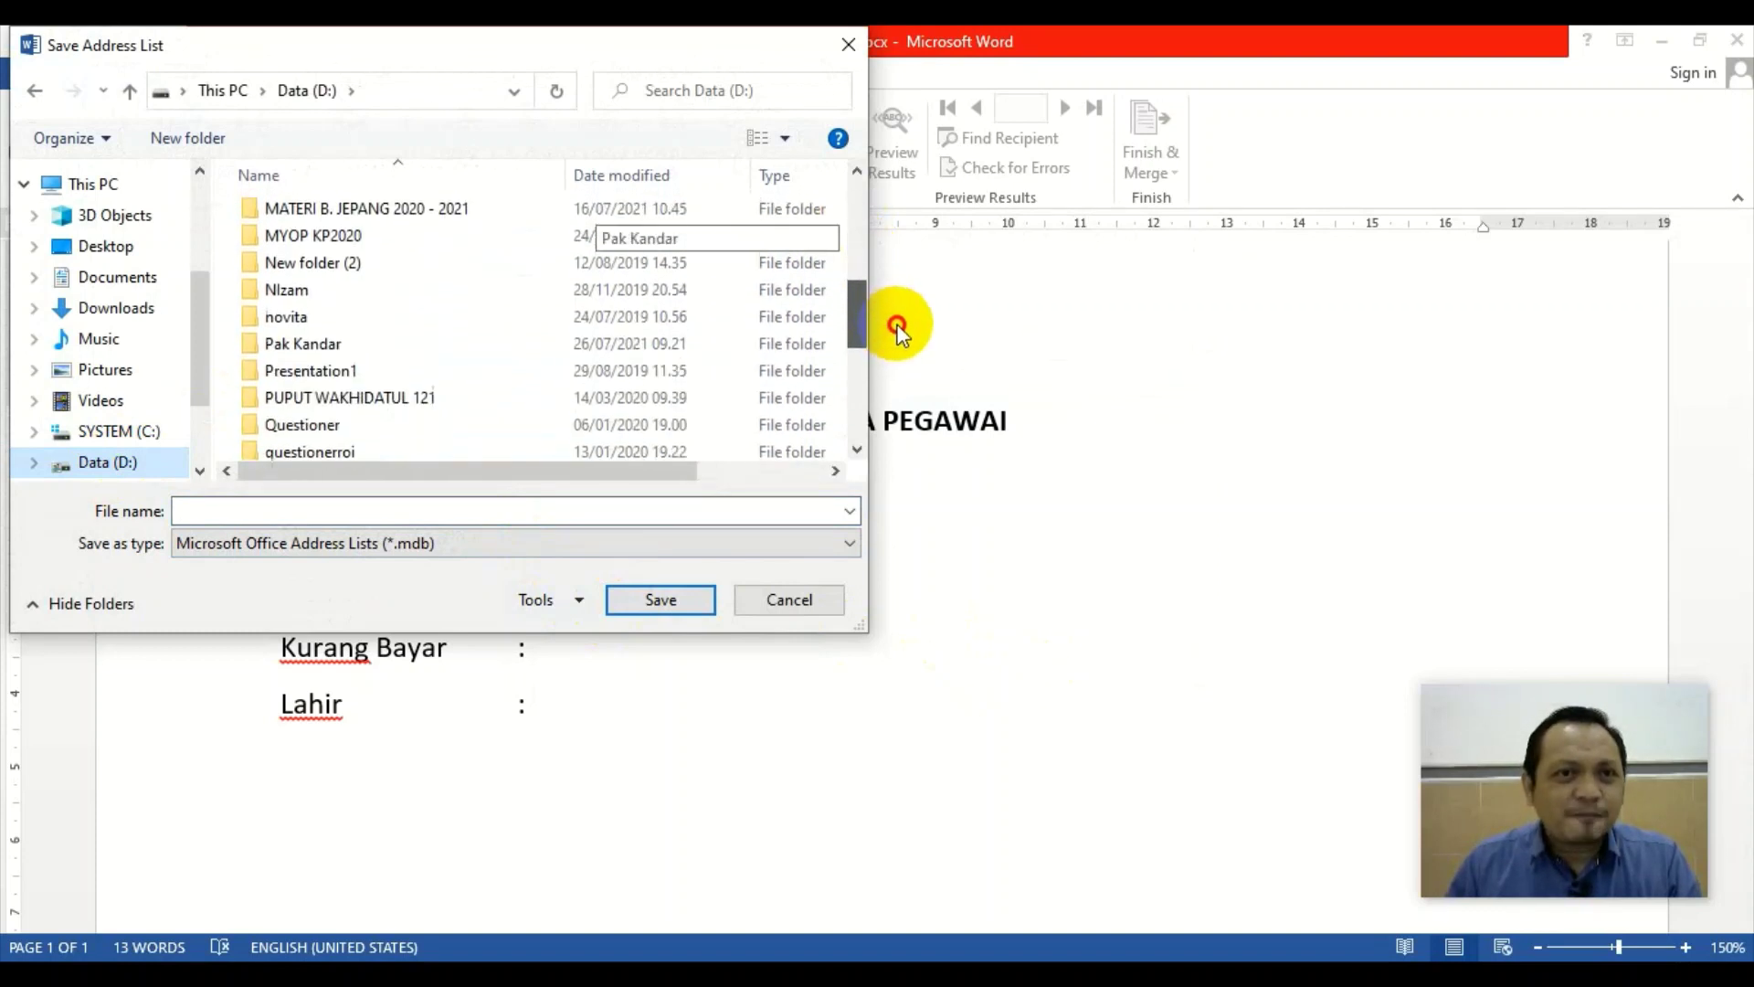
left_click(411, 508)
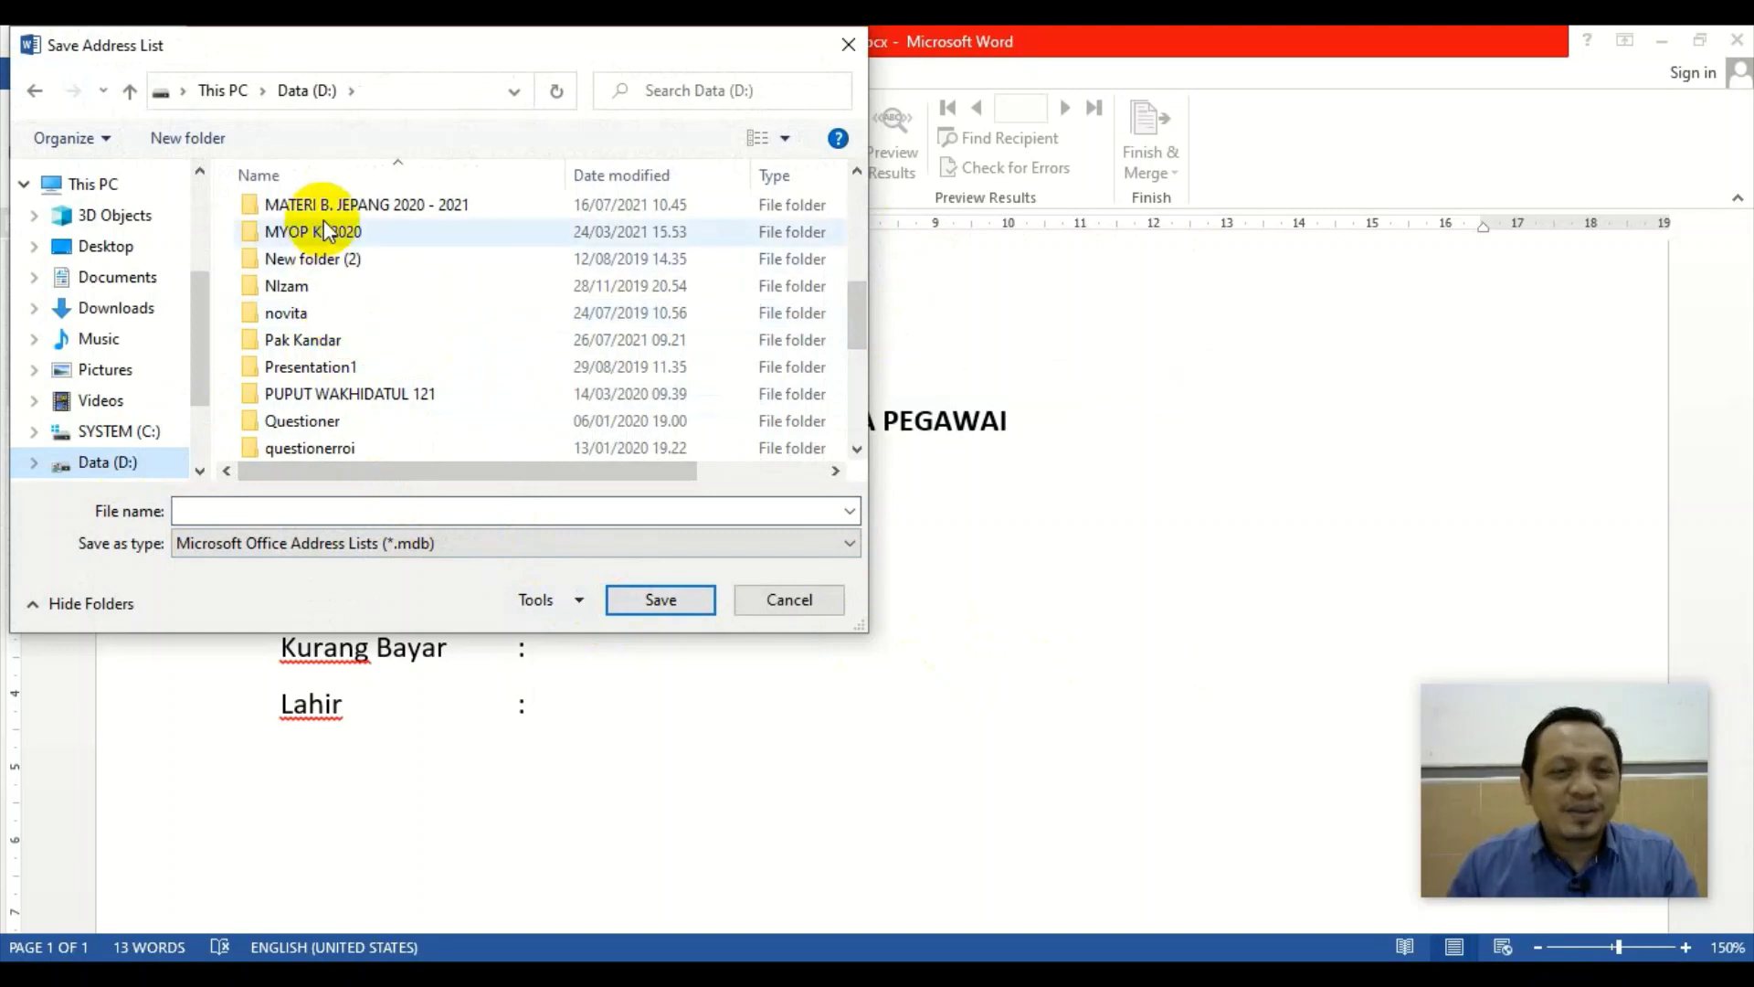
double_click(303, 340)
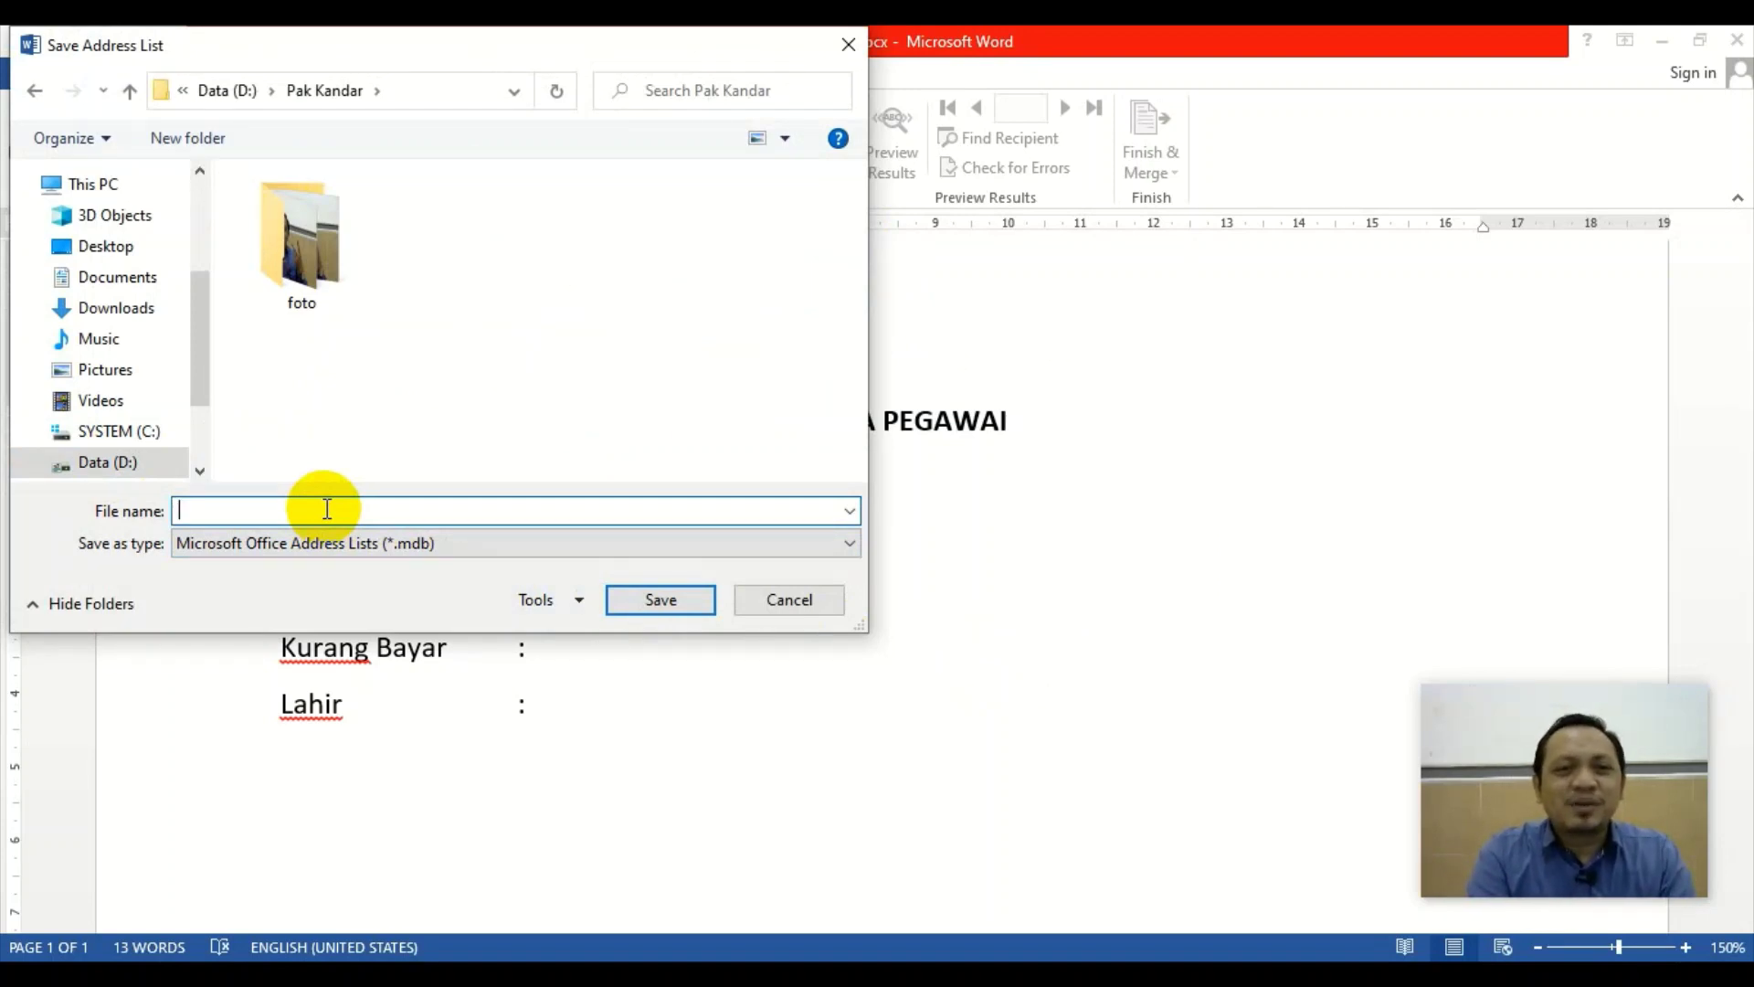
type("data")
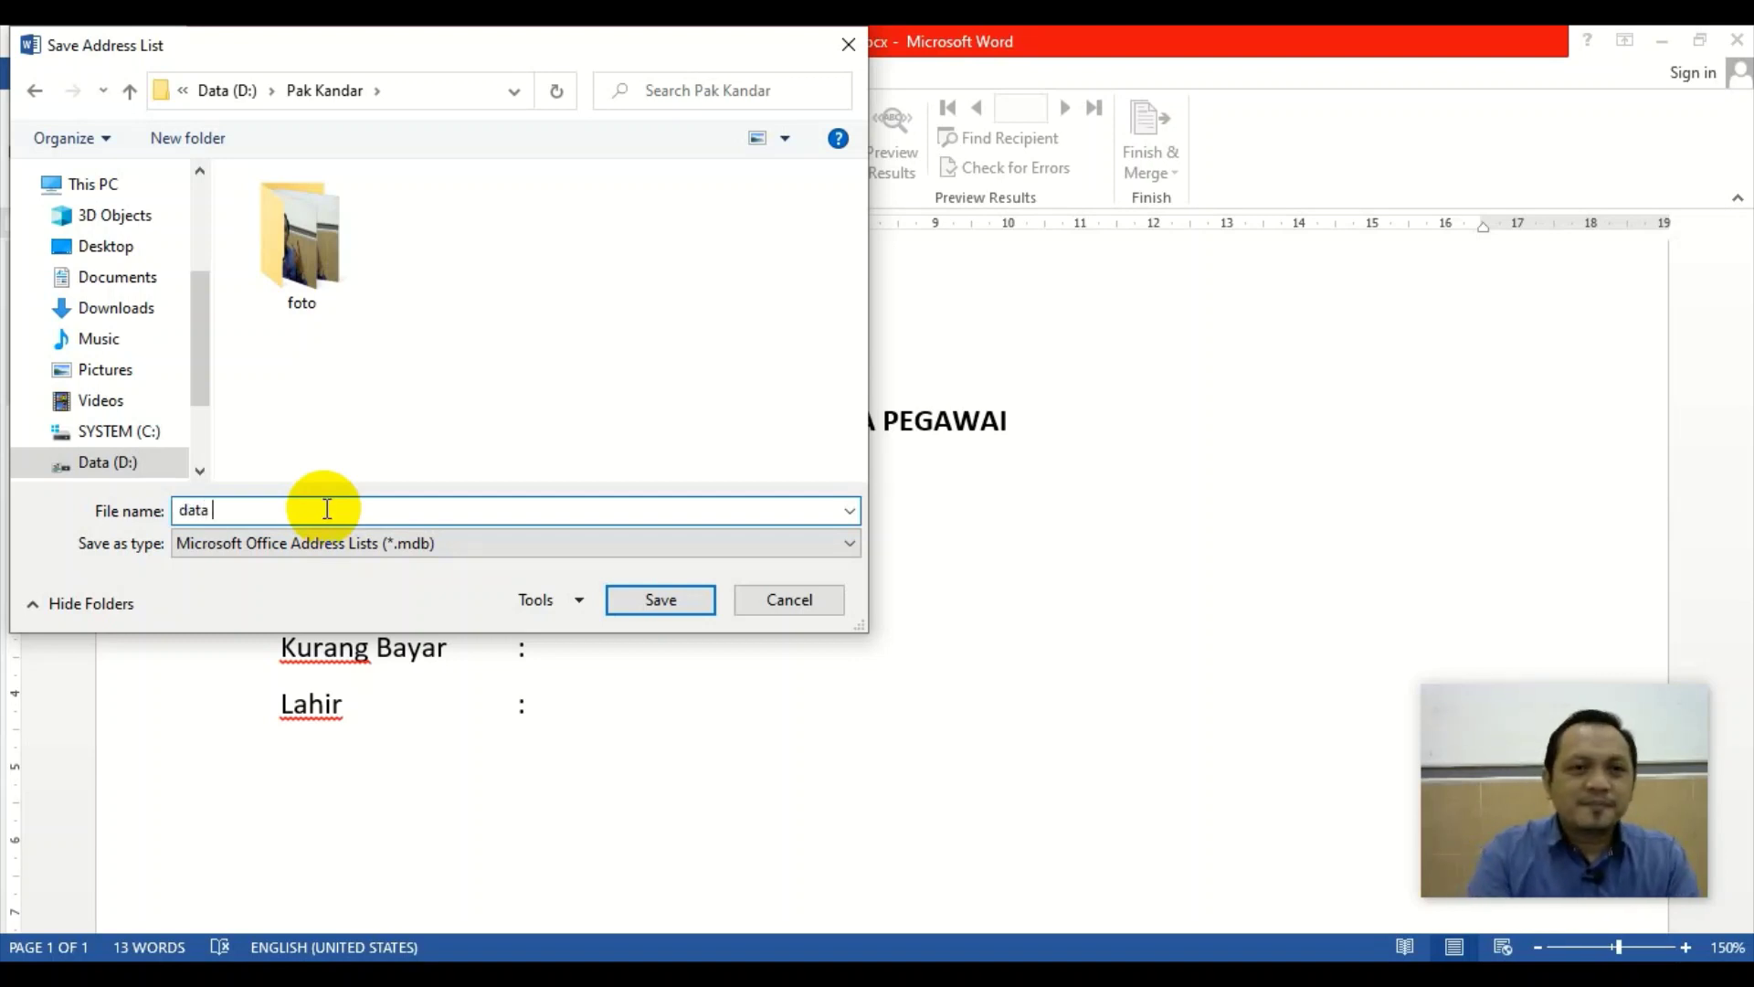
type(" pegawai")
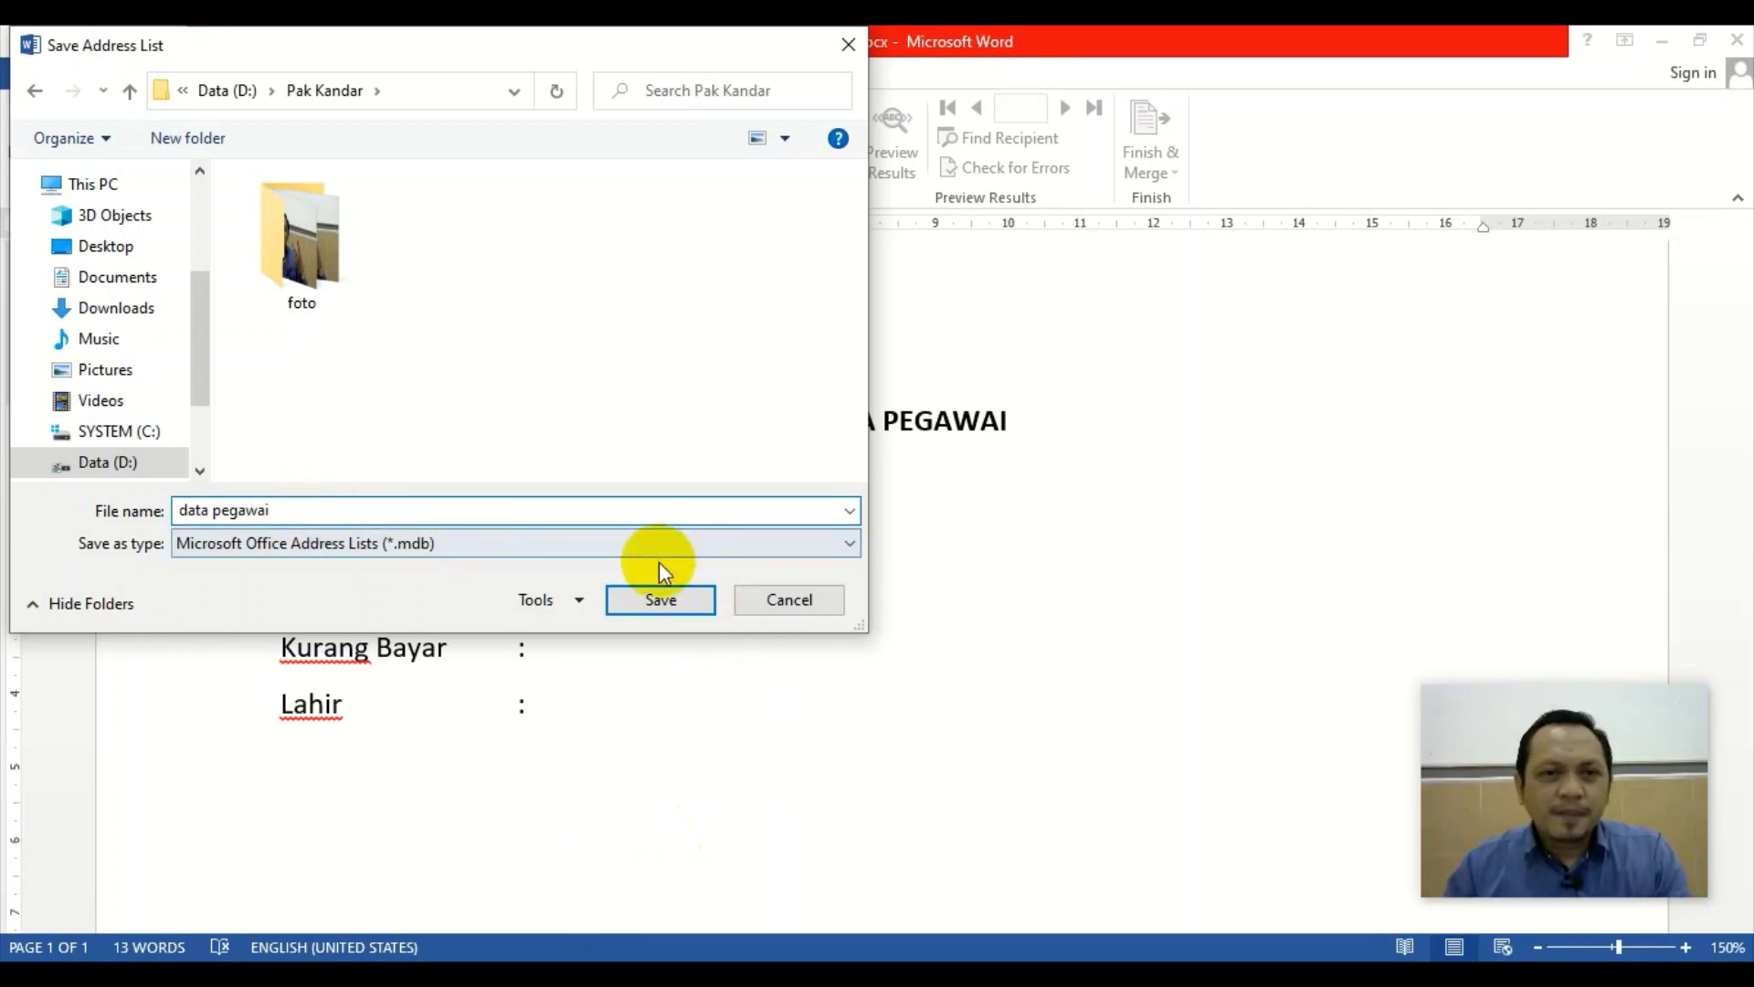
left_click(661, 601)
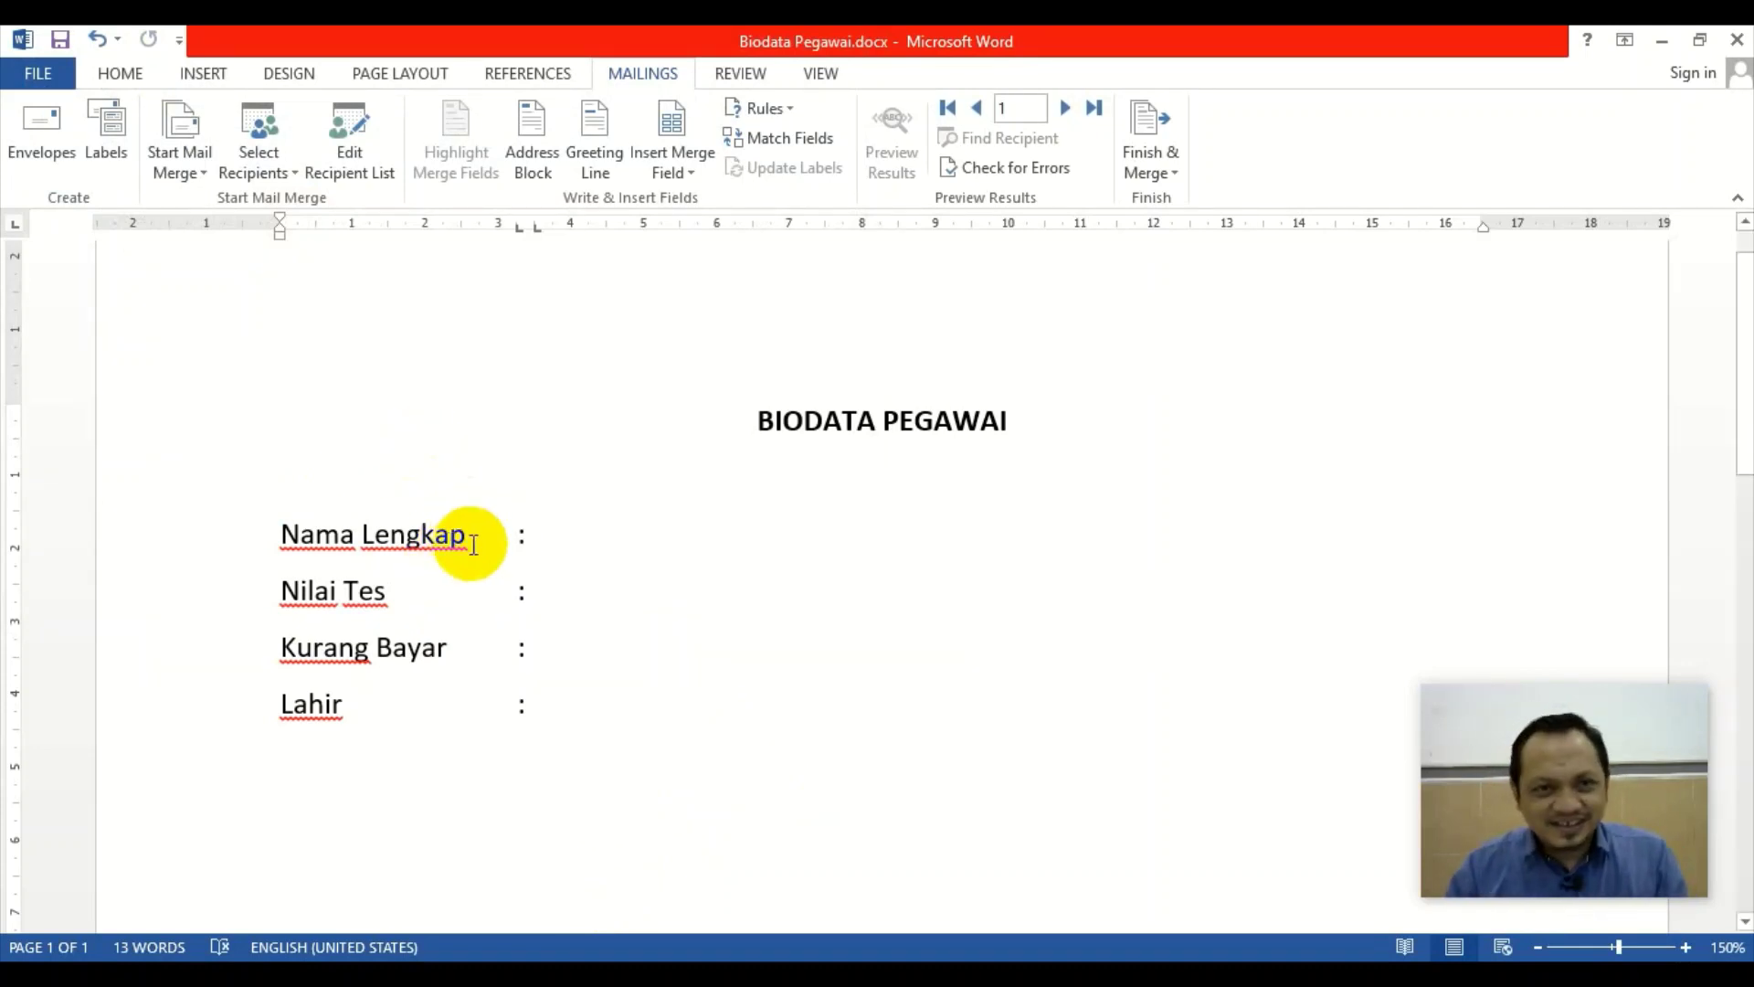
left_click(643, 610)
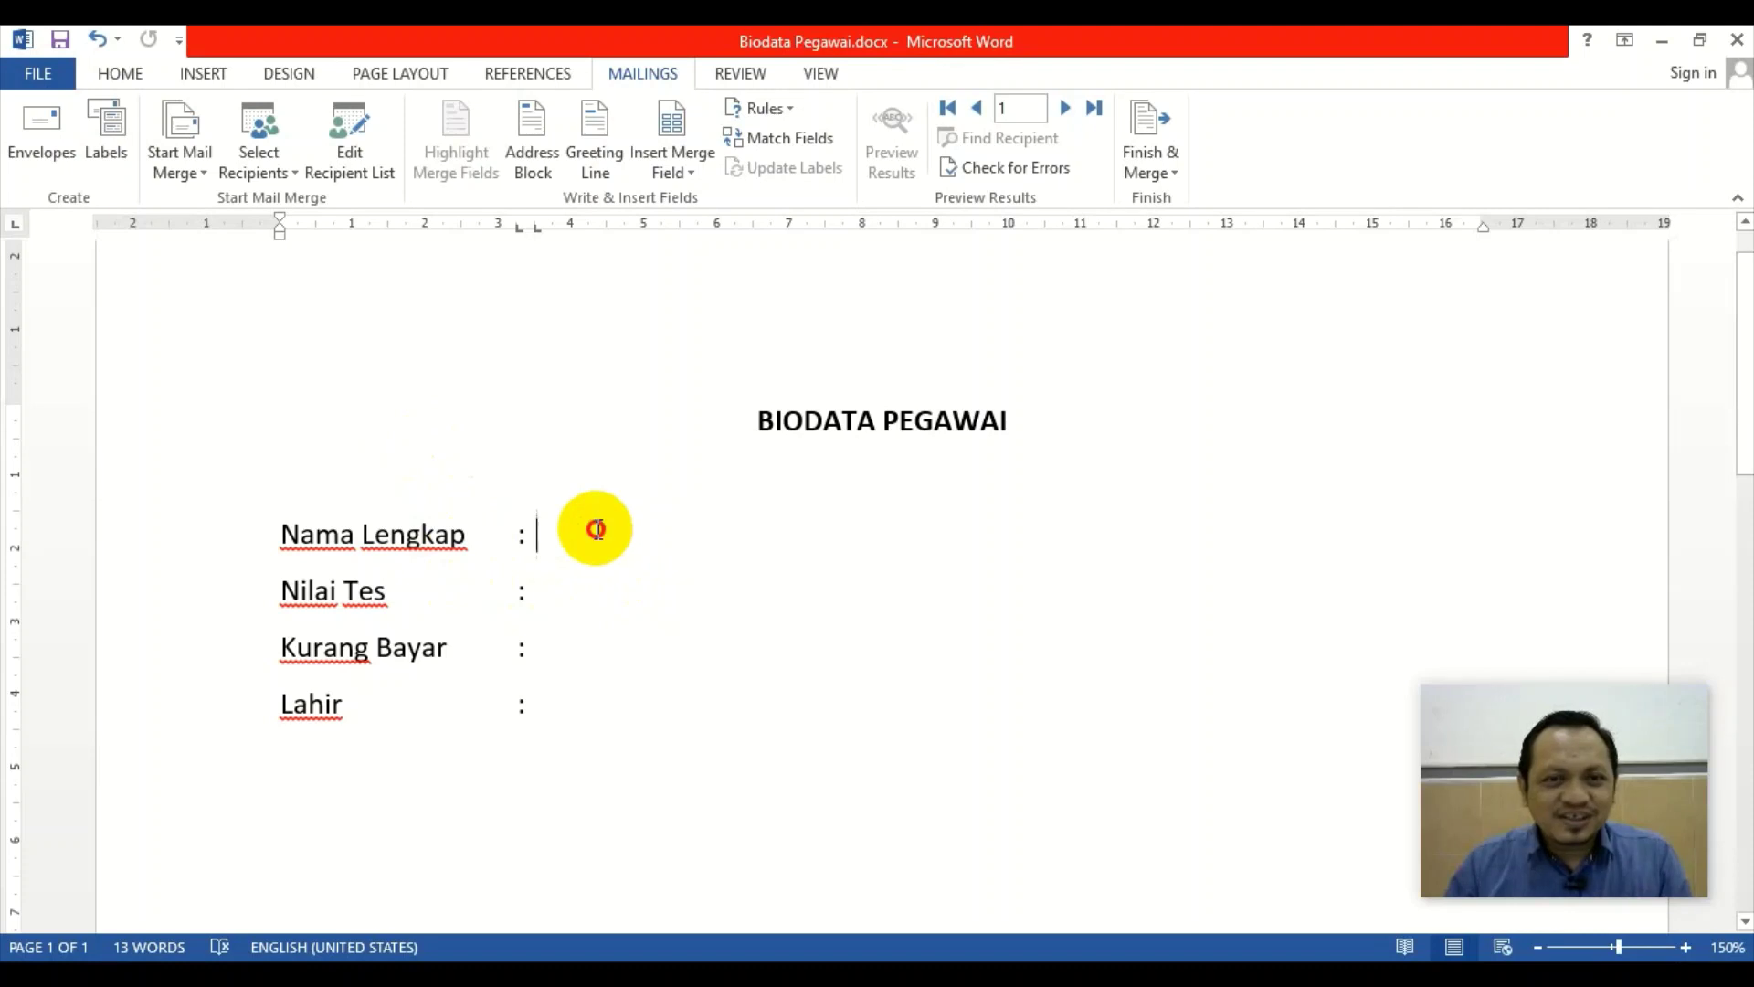
left_click(538, 230)
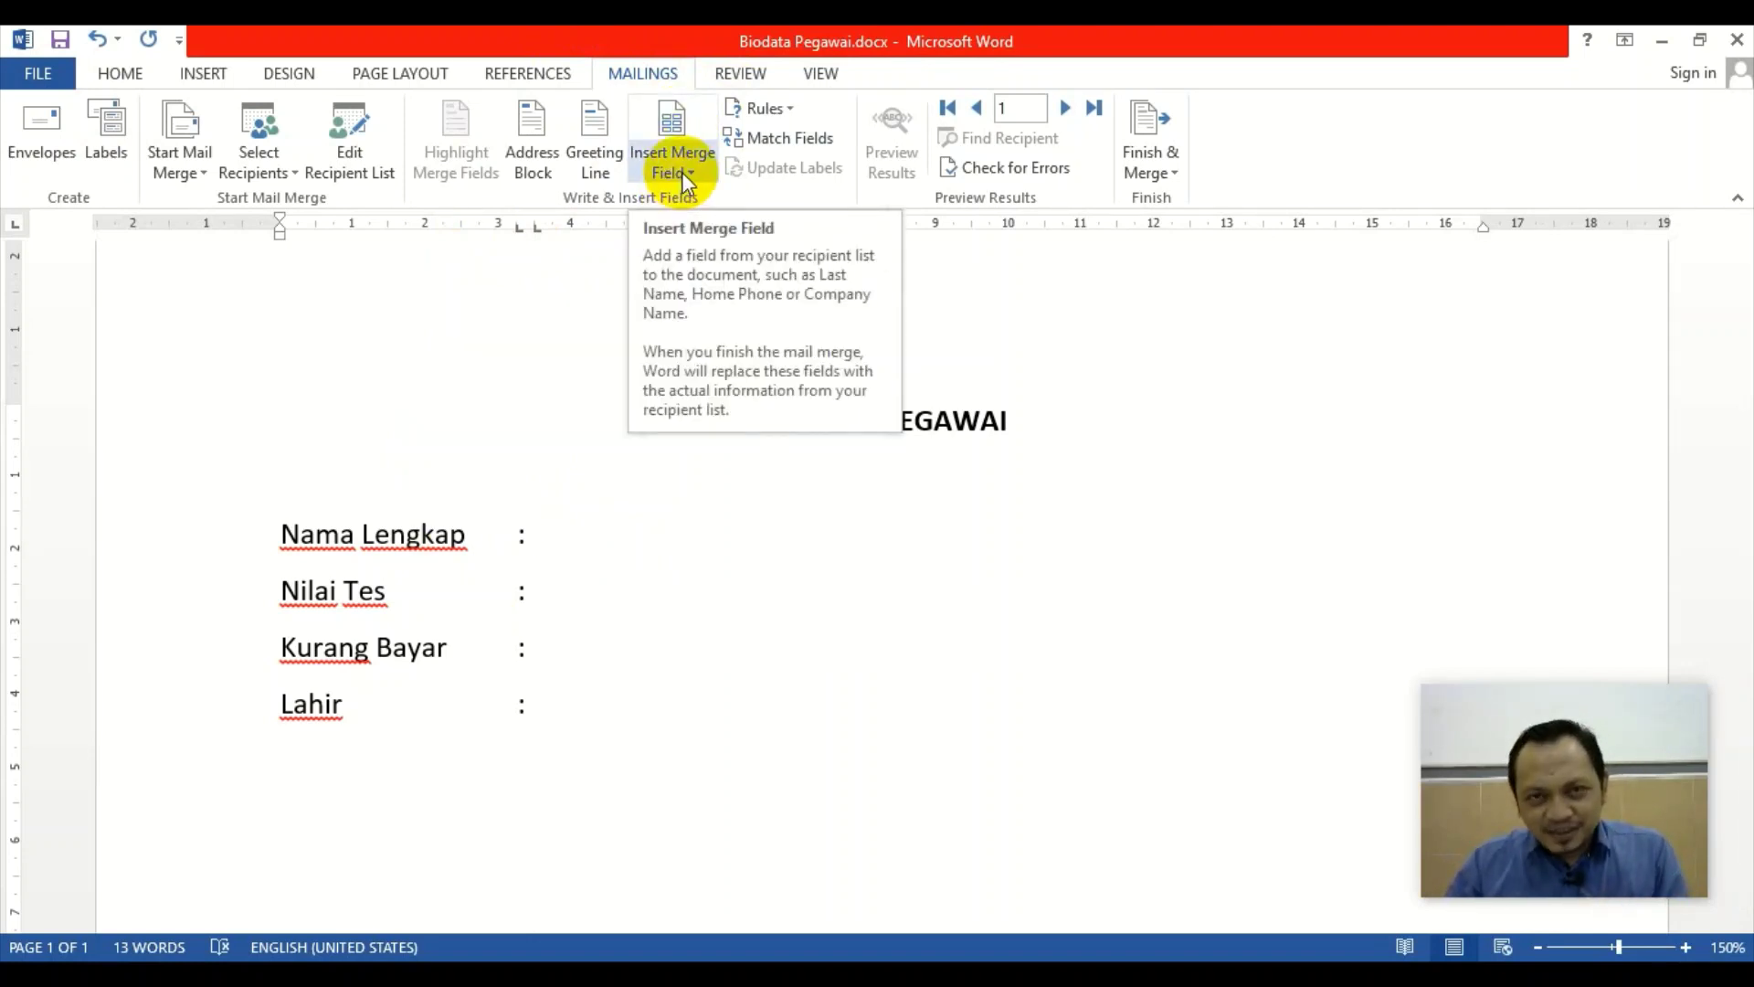
Insert the nama field after Nama Lengkap and the nilai field after Nilai Tes
left_click(682, 172)
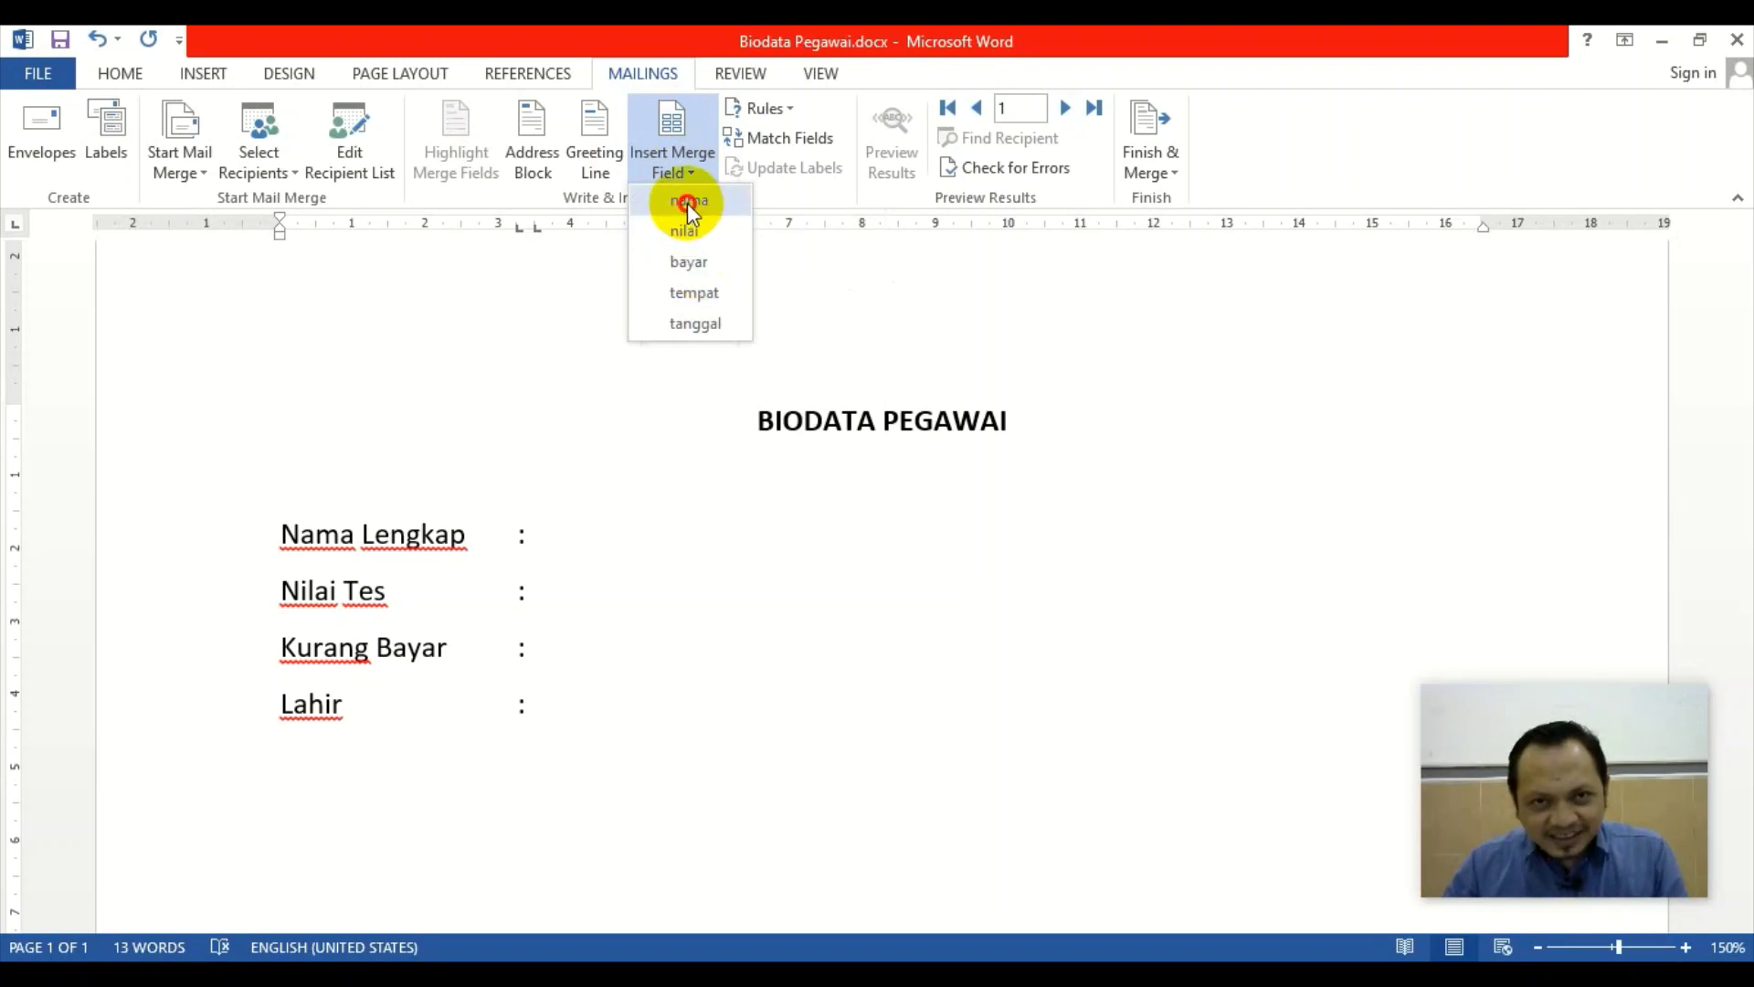
left_click(688, 203)
left_click(558, 585)
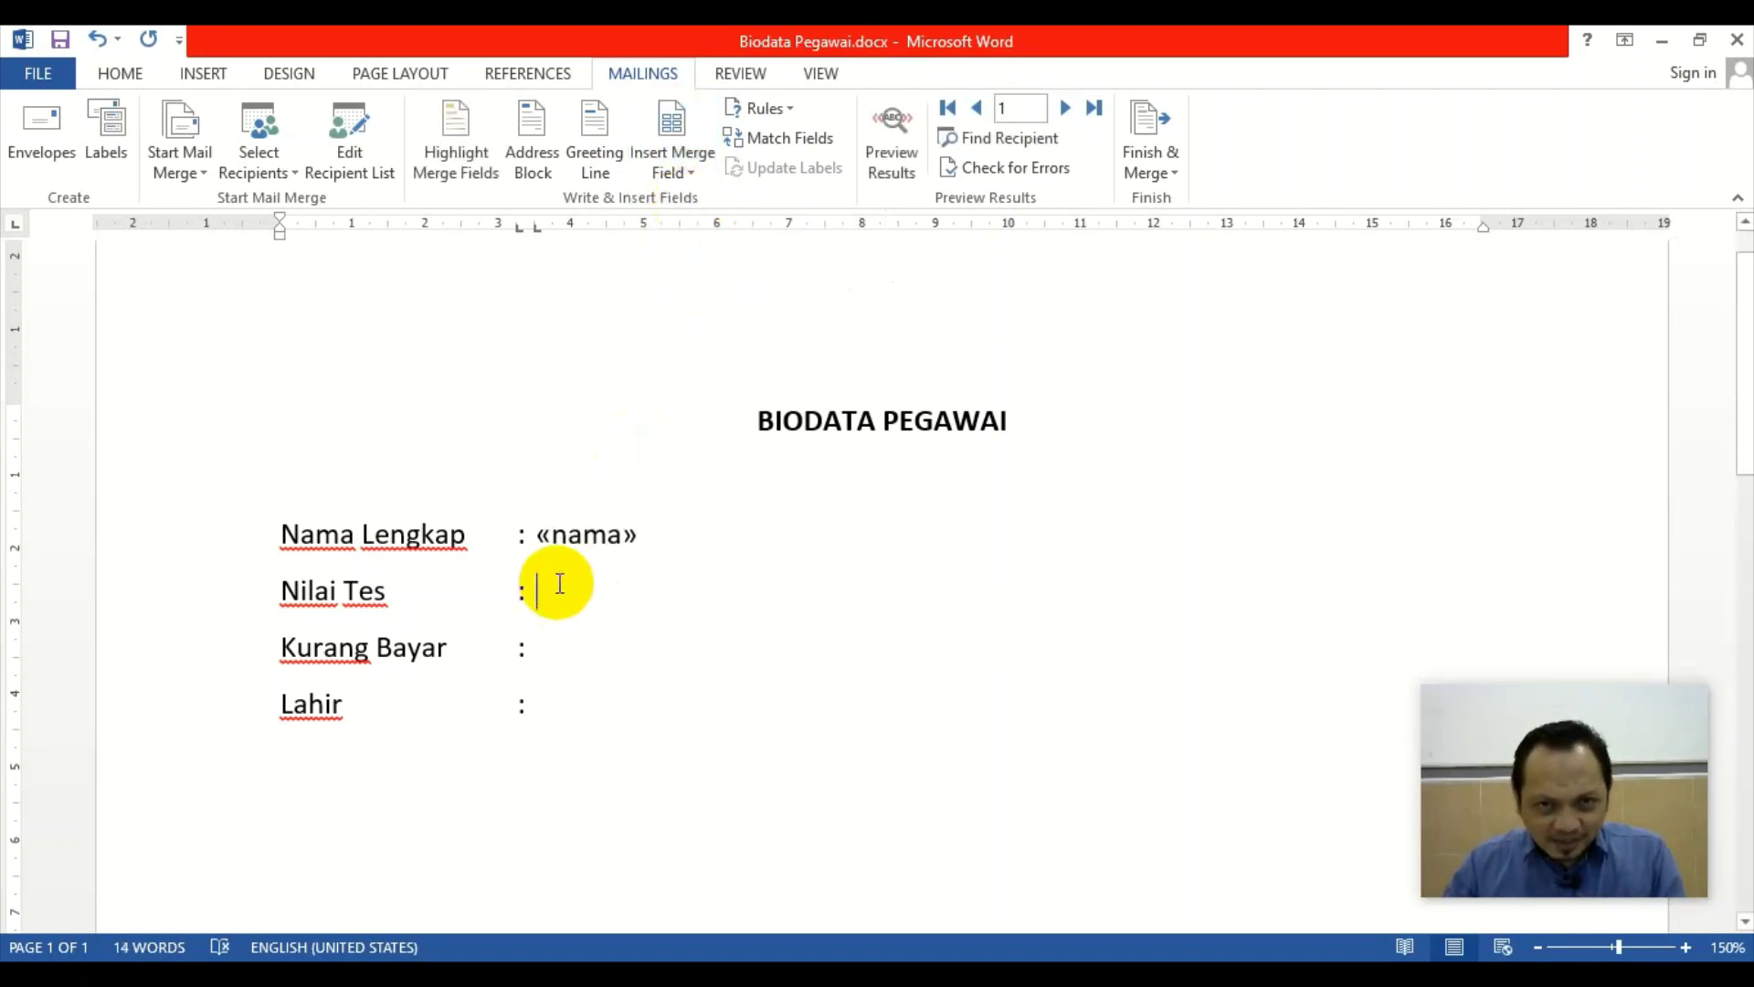
left_click(678, 170)
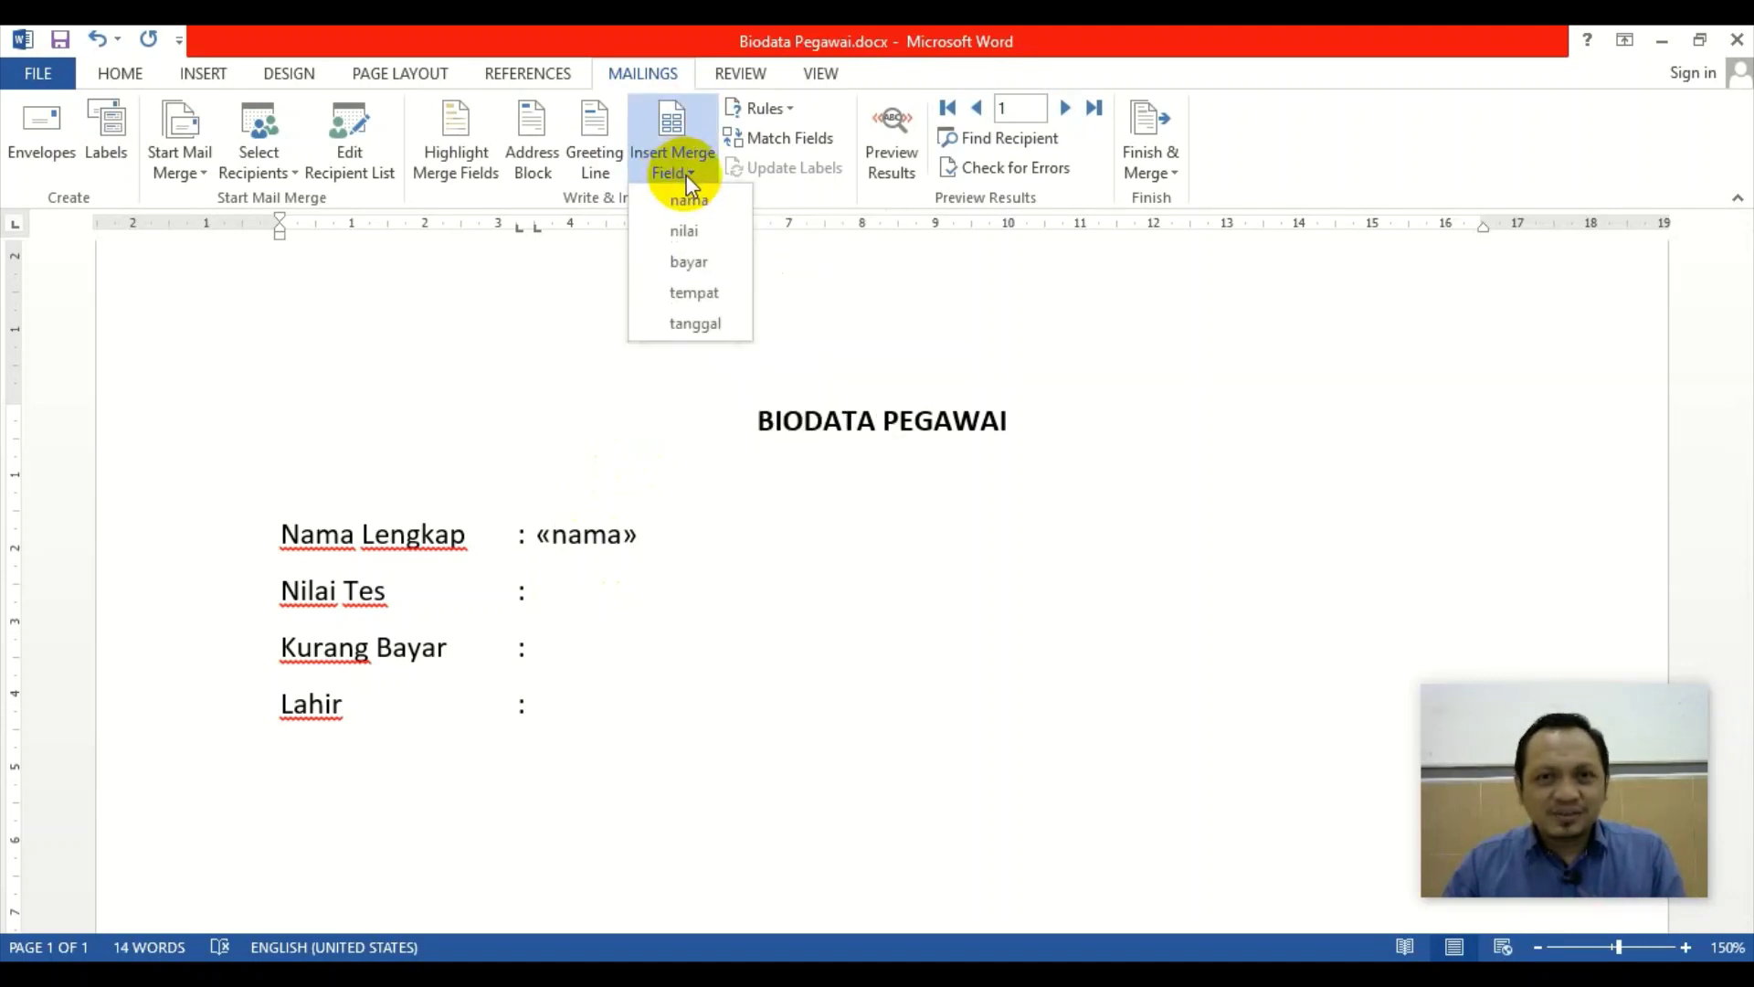
left_click(708, 255)
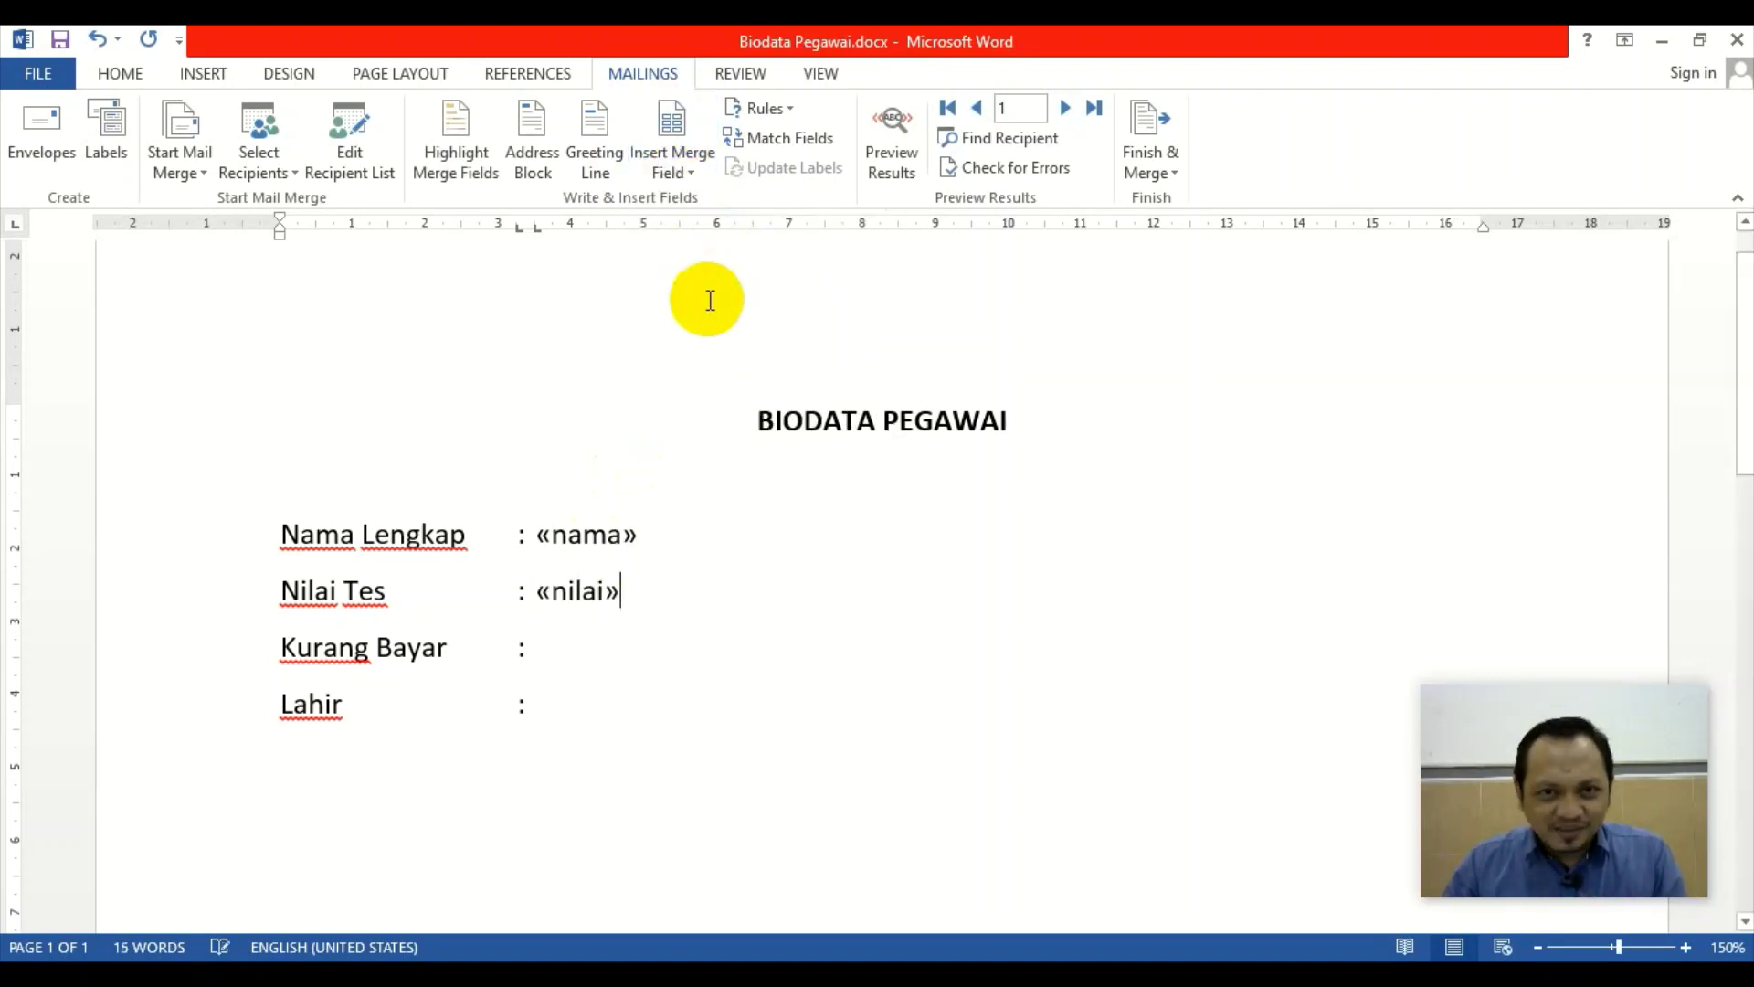
Insert bayar after Kurang Bayar and 'tempat, tanggal' on the Lahir line
left_click(561, 642)
left_click(678, 170)
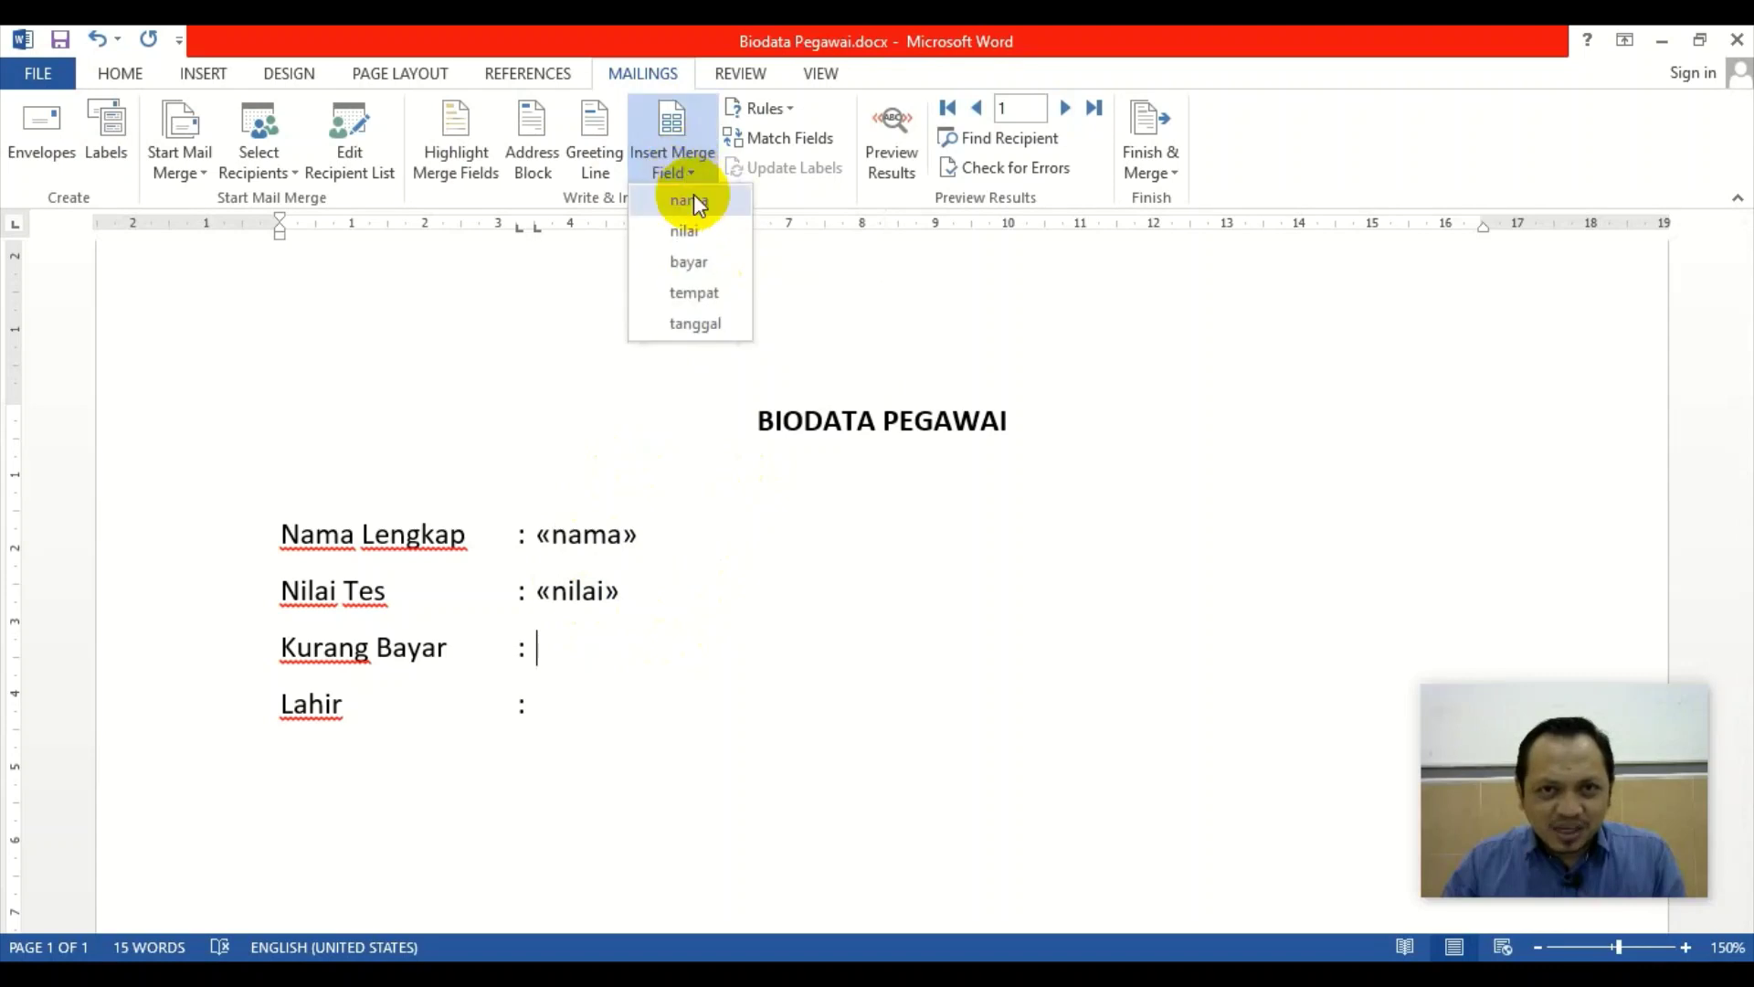
left_click(688, 261)
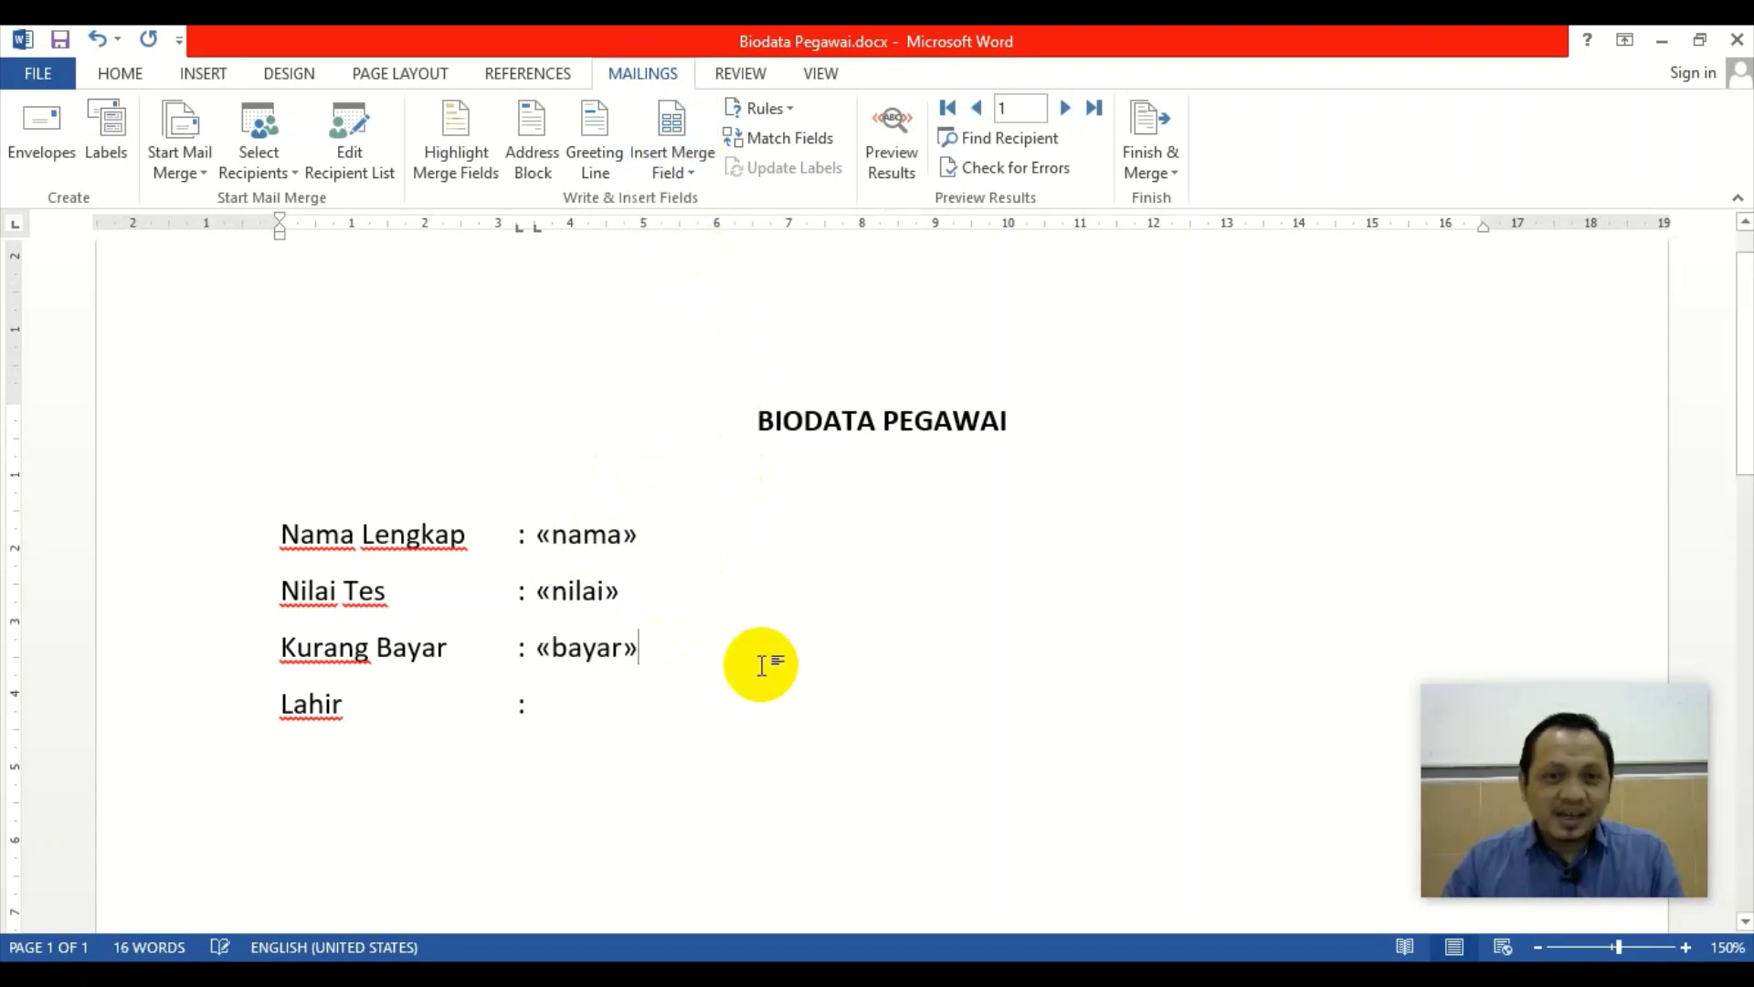
left_click(559, 707)
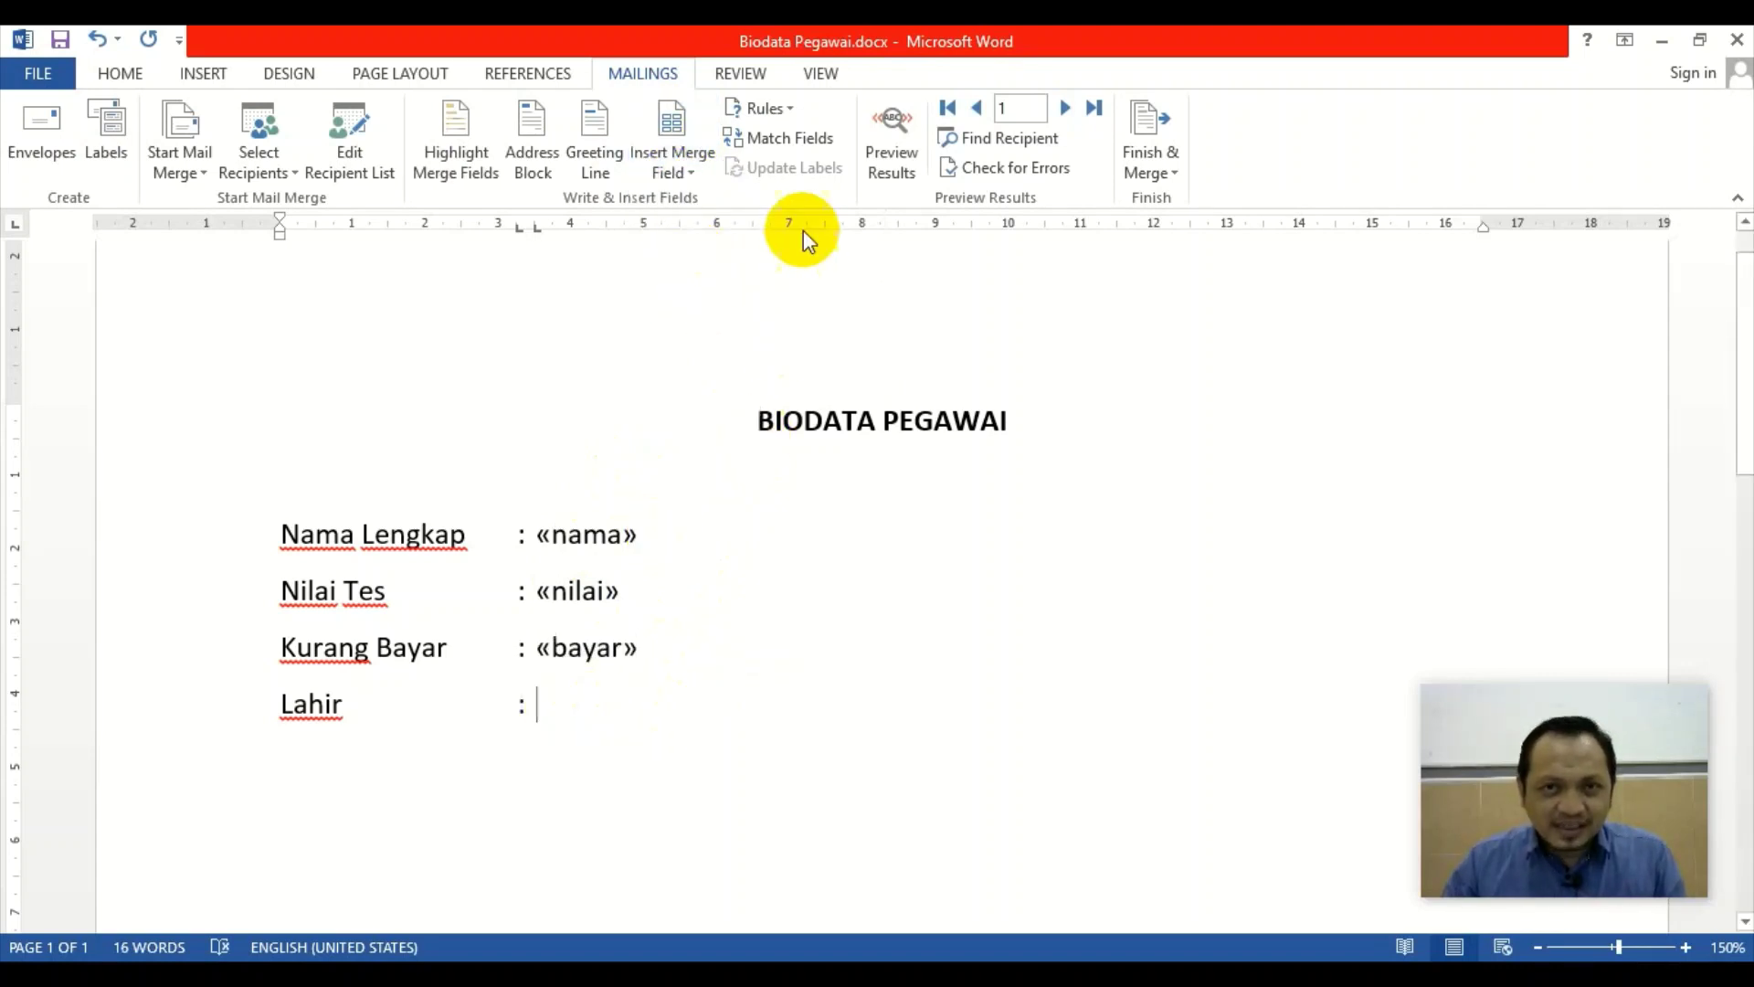
left_click(670, 170)
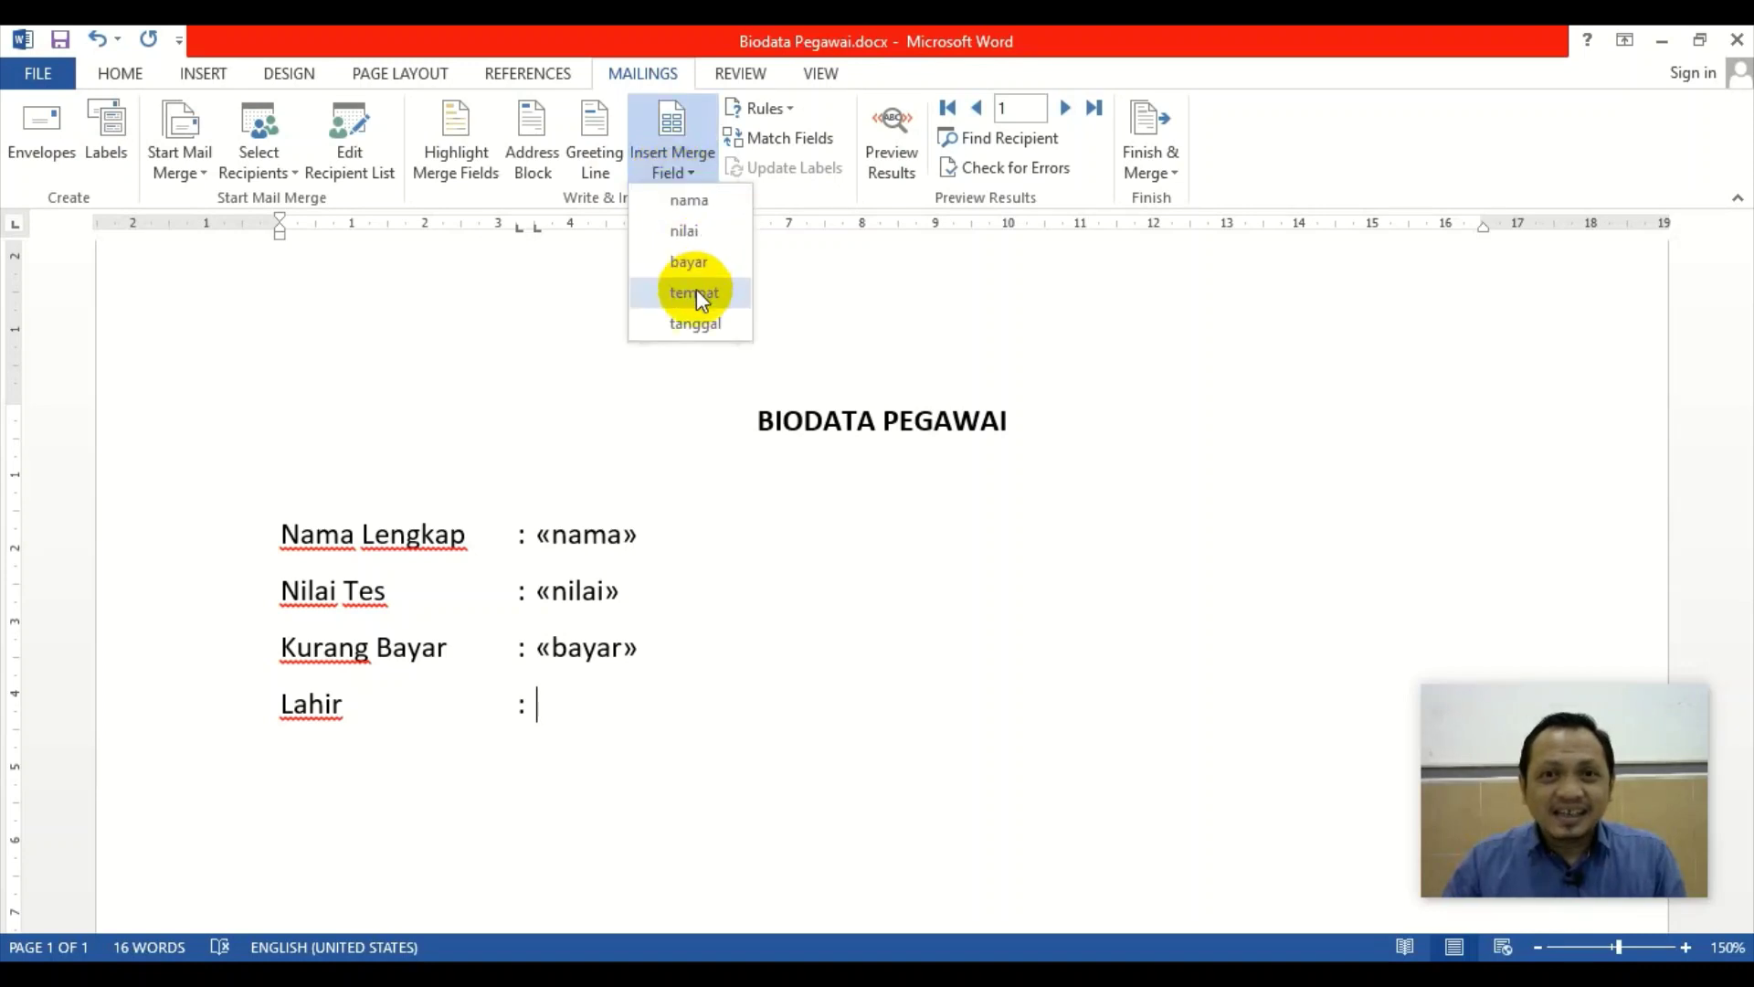
left_click(696, 293)
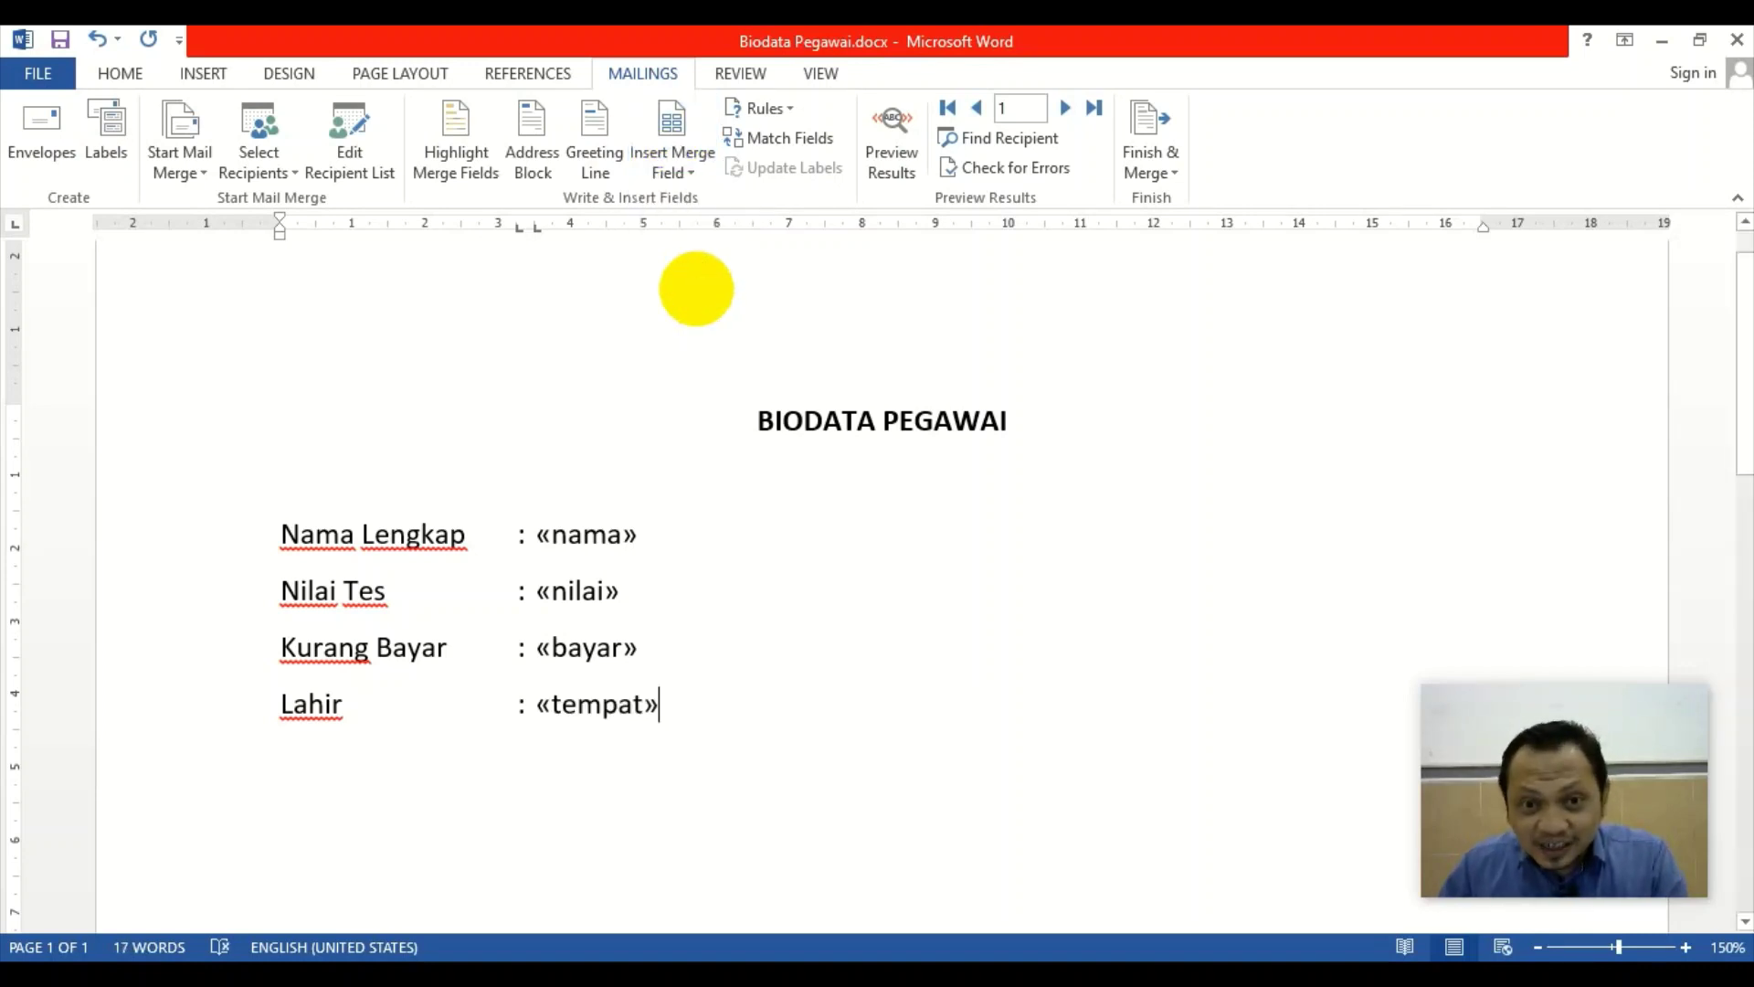
type(",")
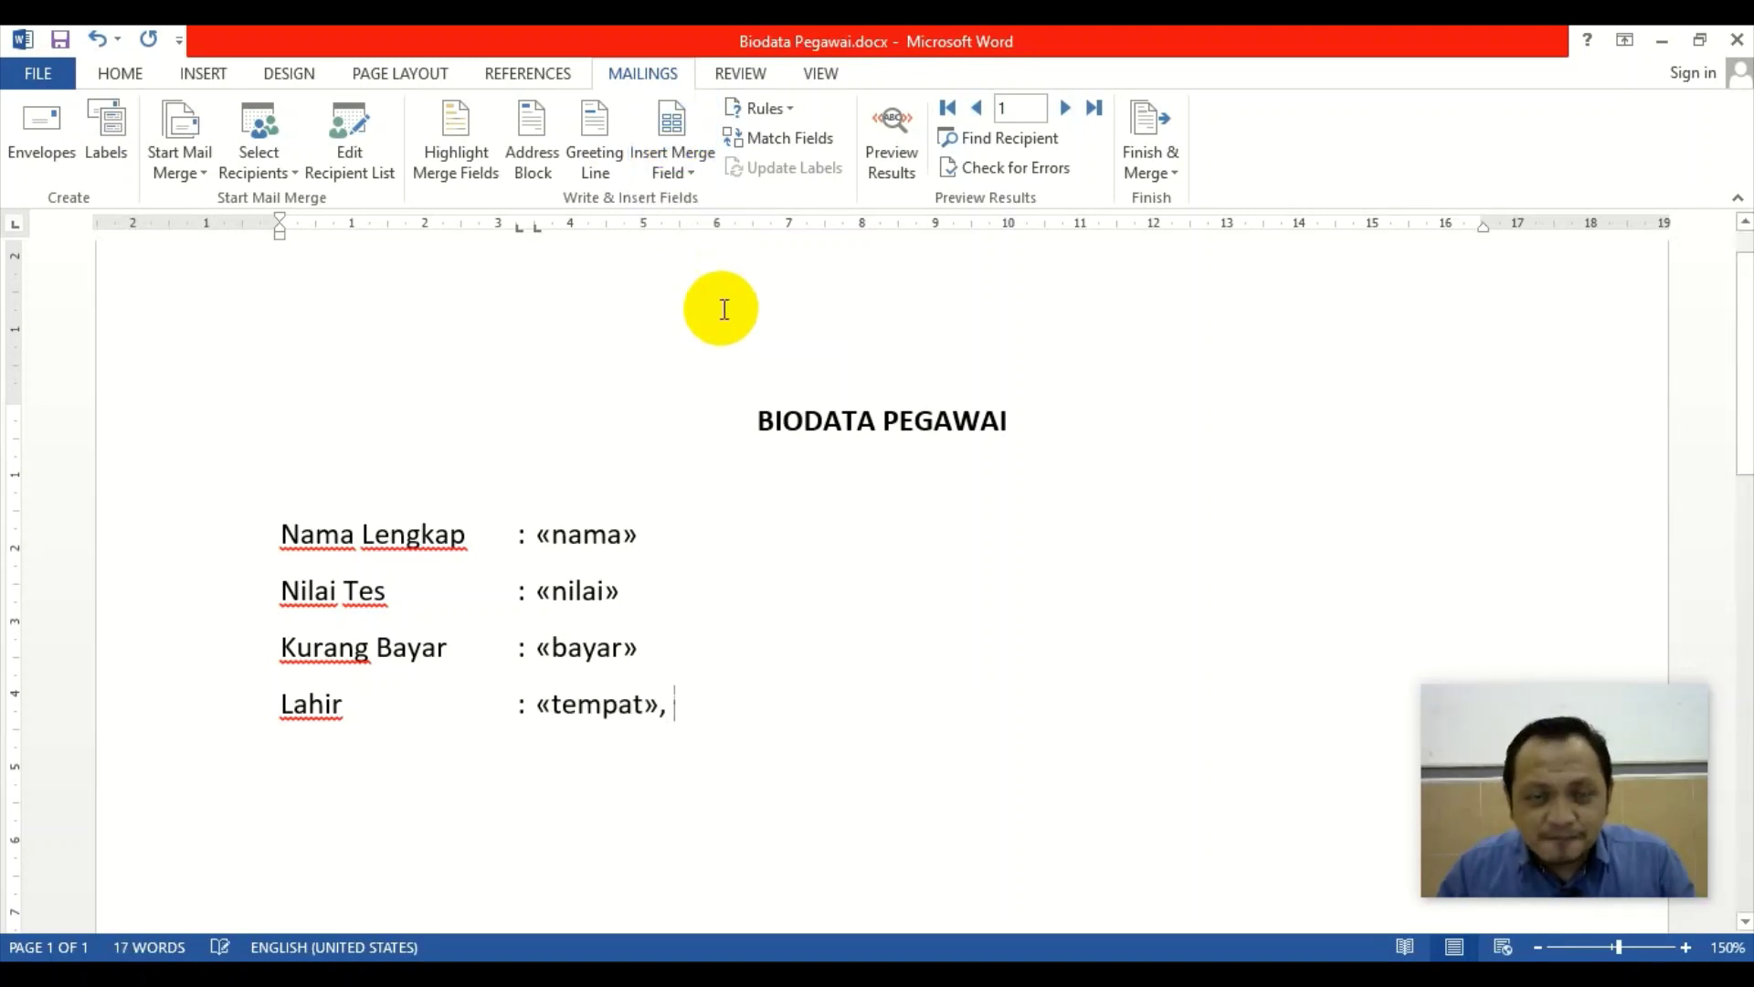
left_click(684, 171)
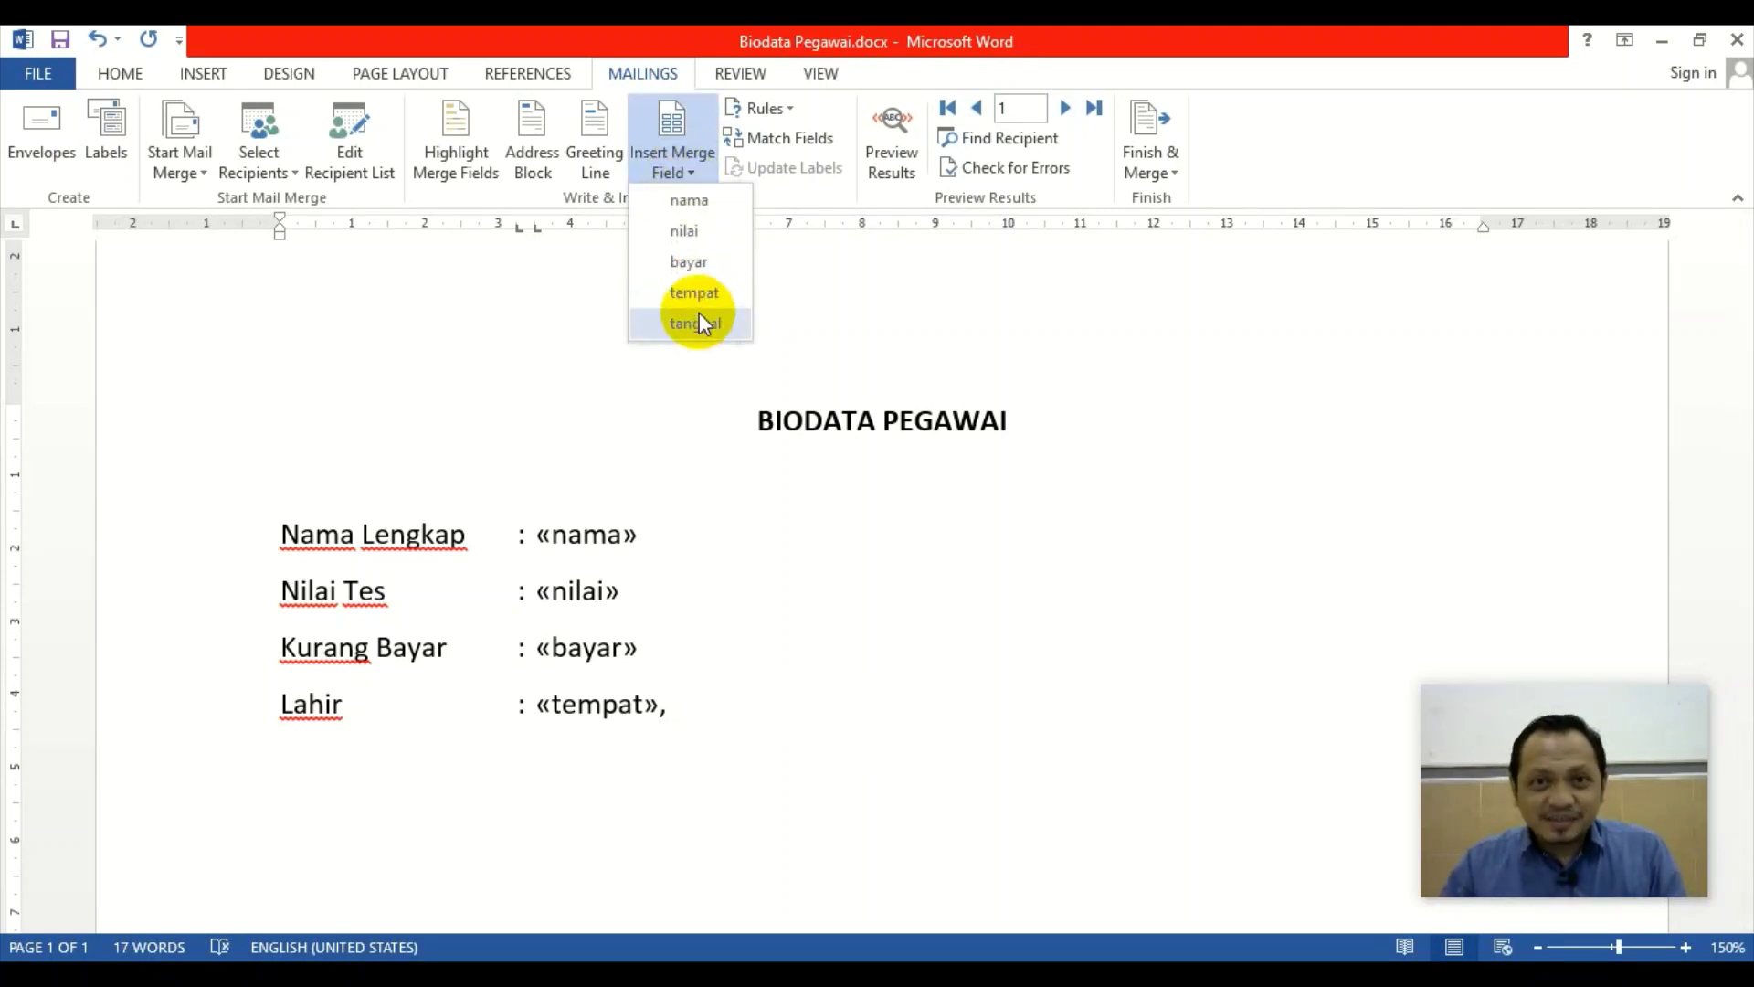
left_click(699, 321)
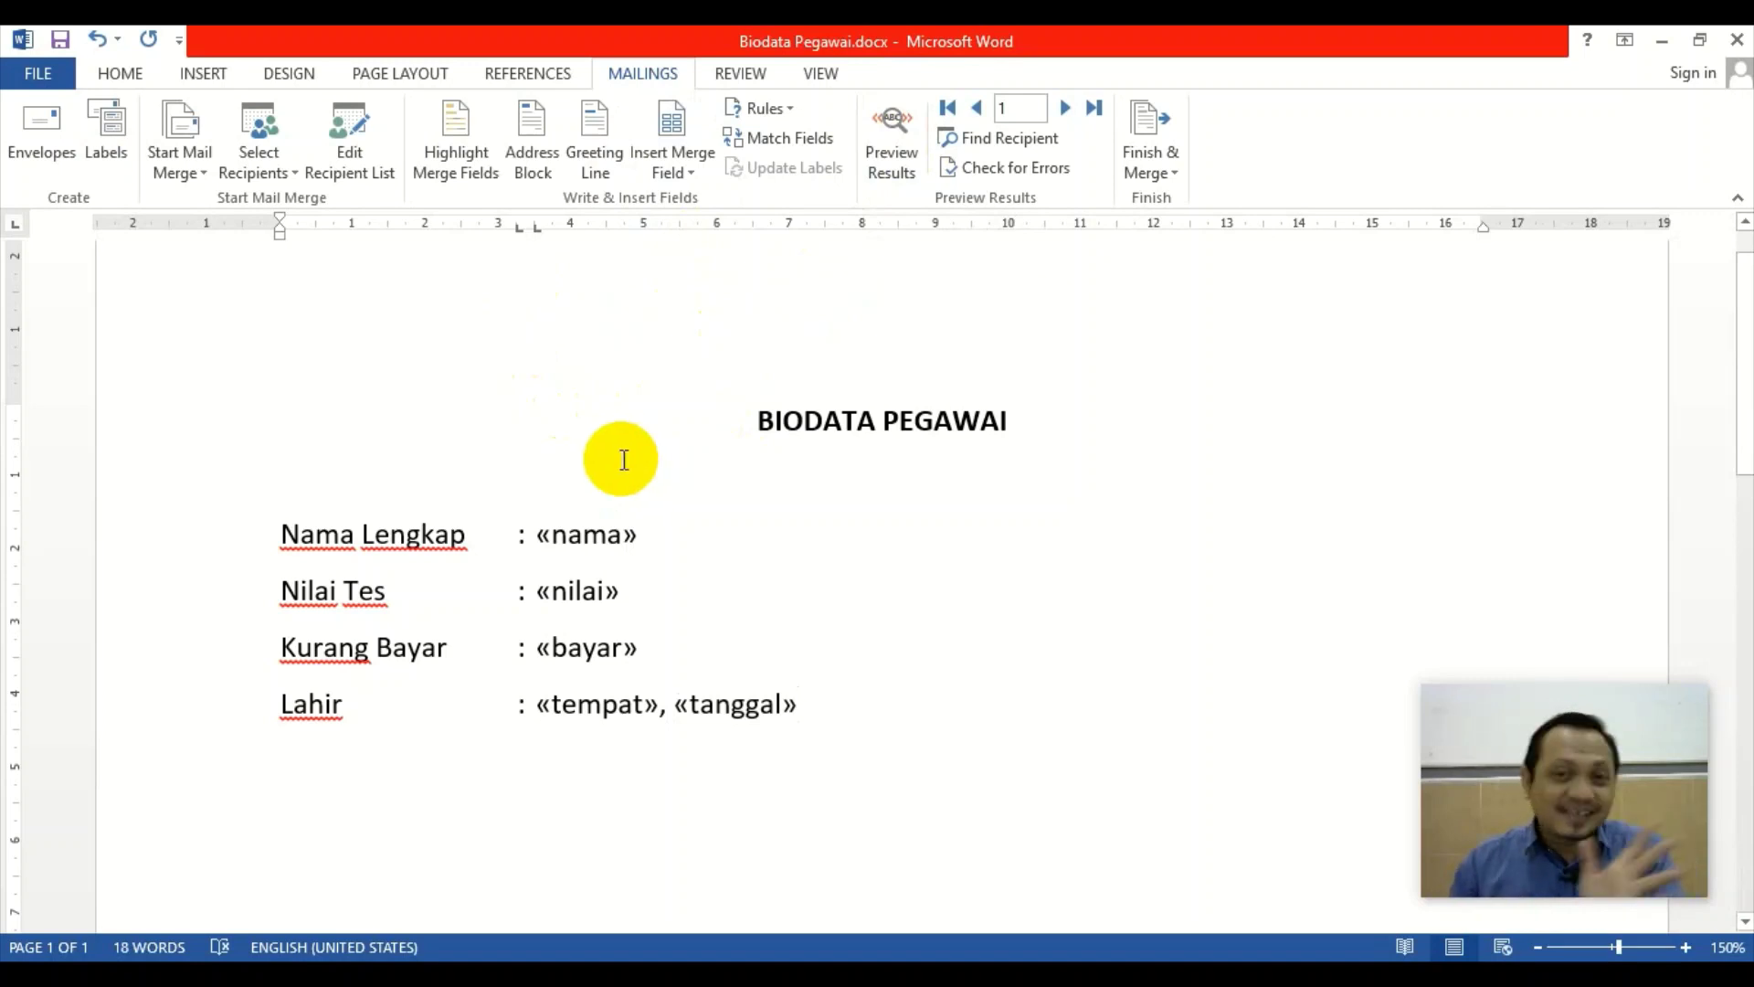
Turn on Preview Results and briefly toggle Highlight Merge Fields on and off
left_click(924, 175)
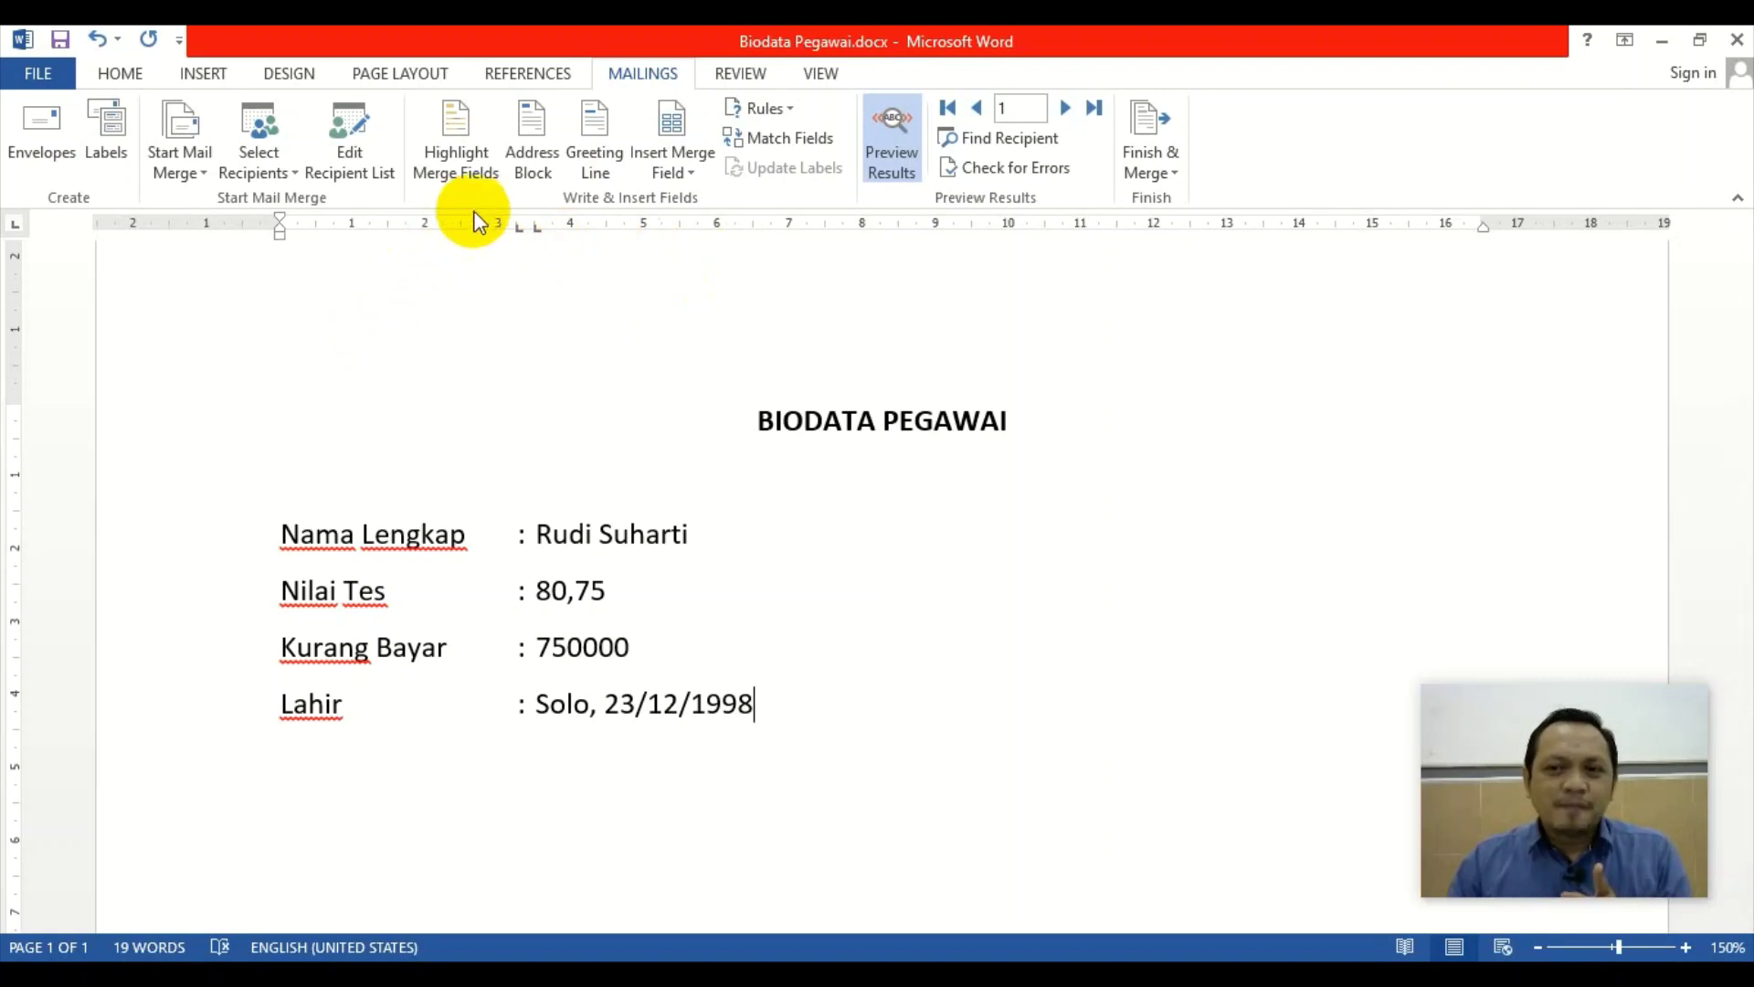
left_click(463, 129)
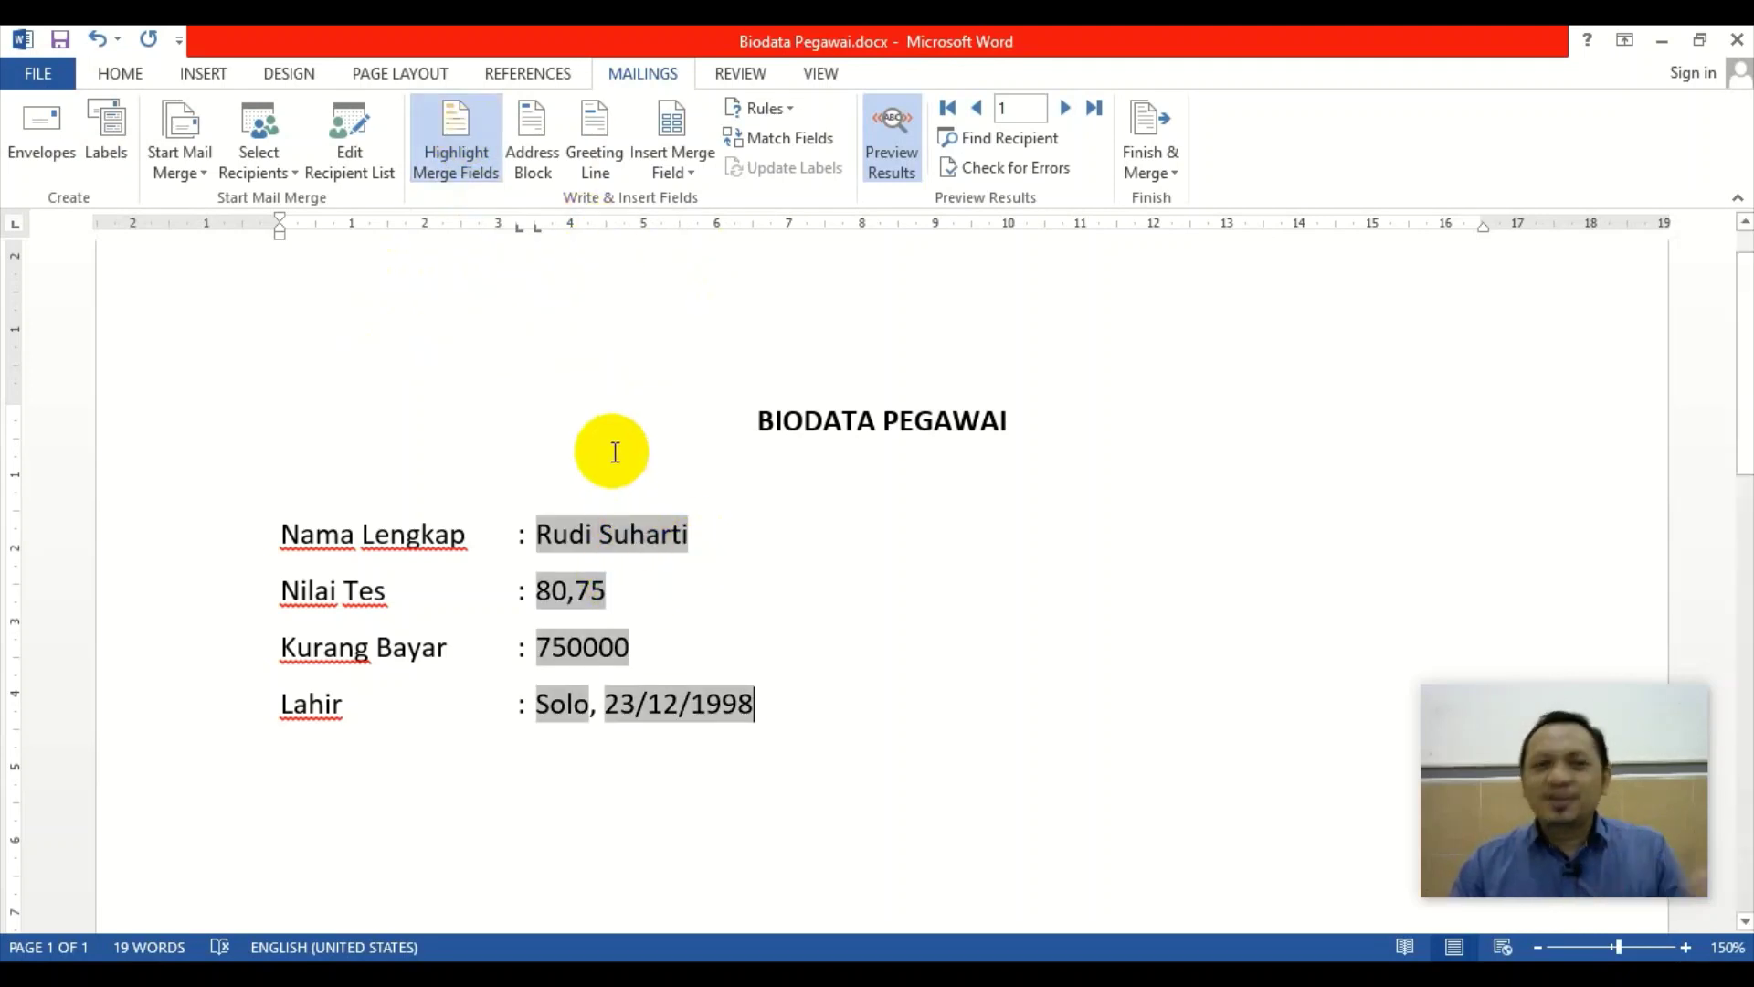
left_click(468, 155)
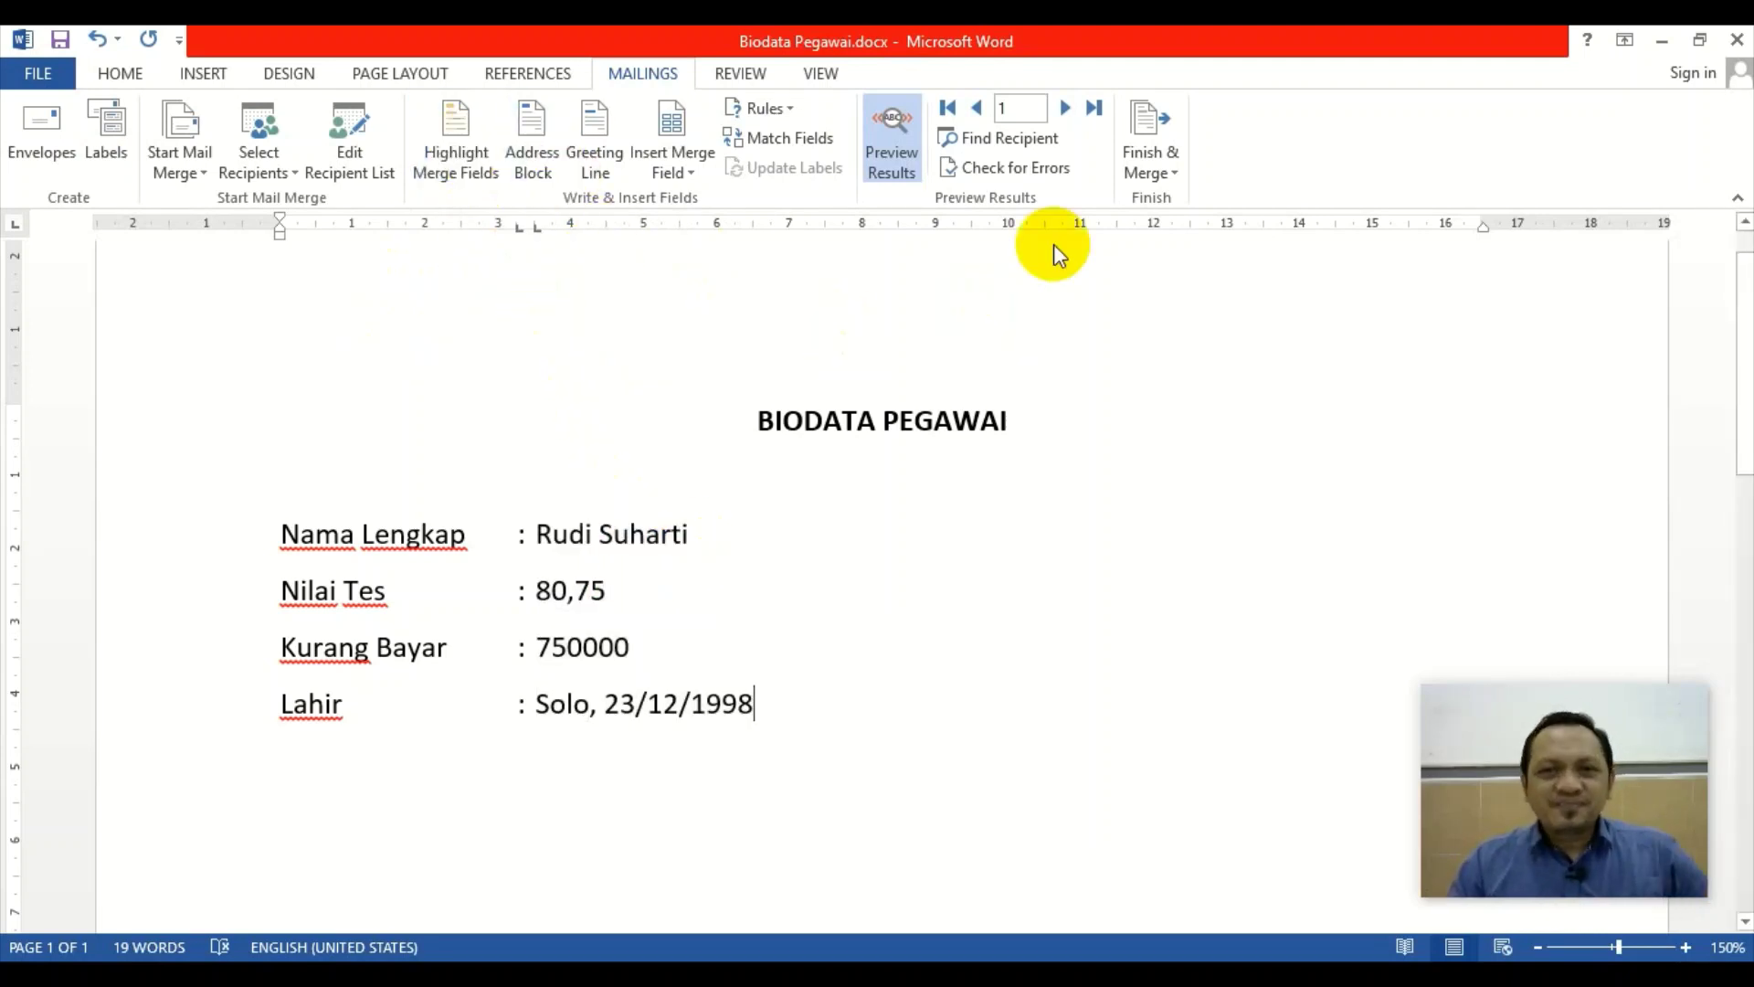
Step the preview through records 1 to 3, then open the Mail Merge Recipients list
left_click(1065, 108)
left_click(1065, 110)
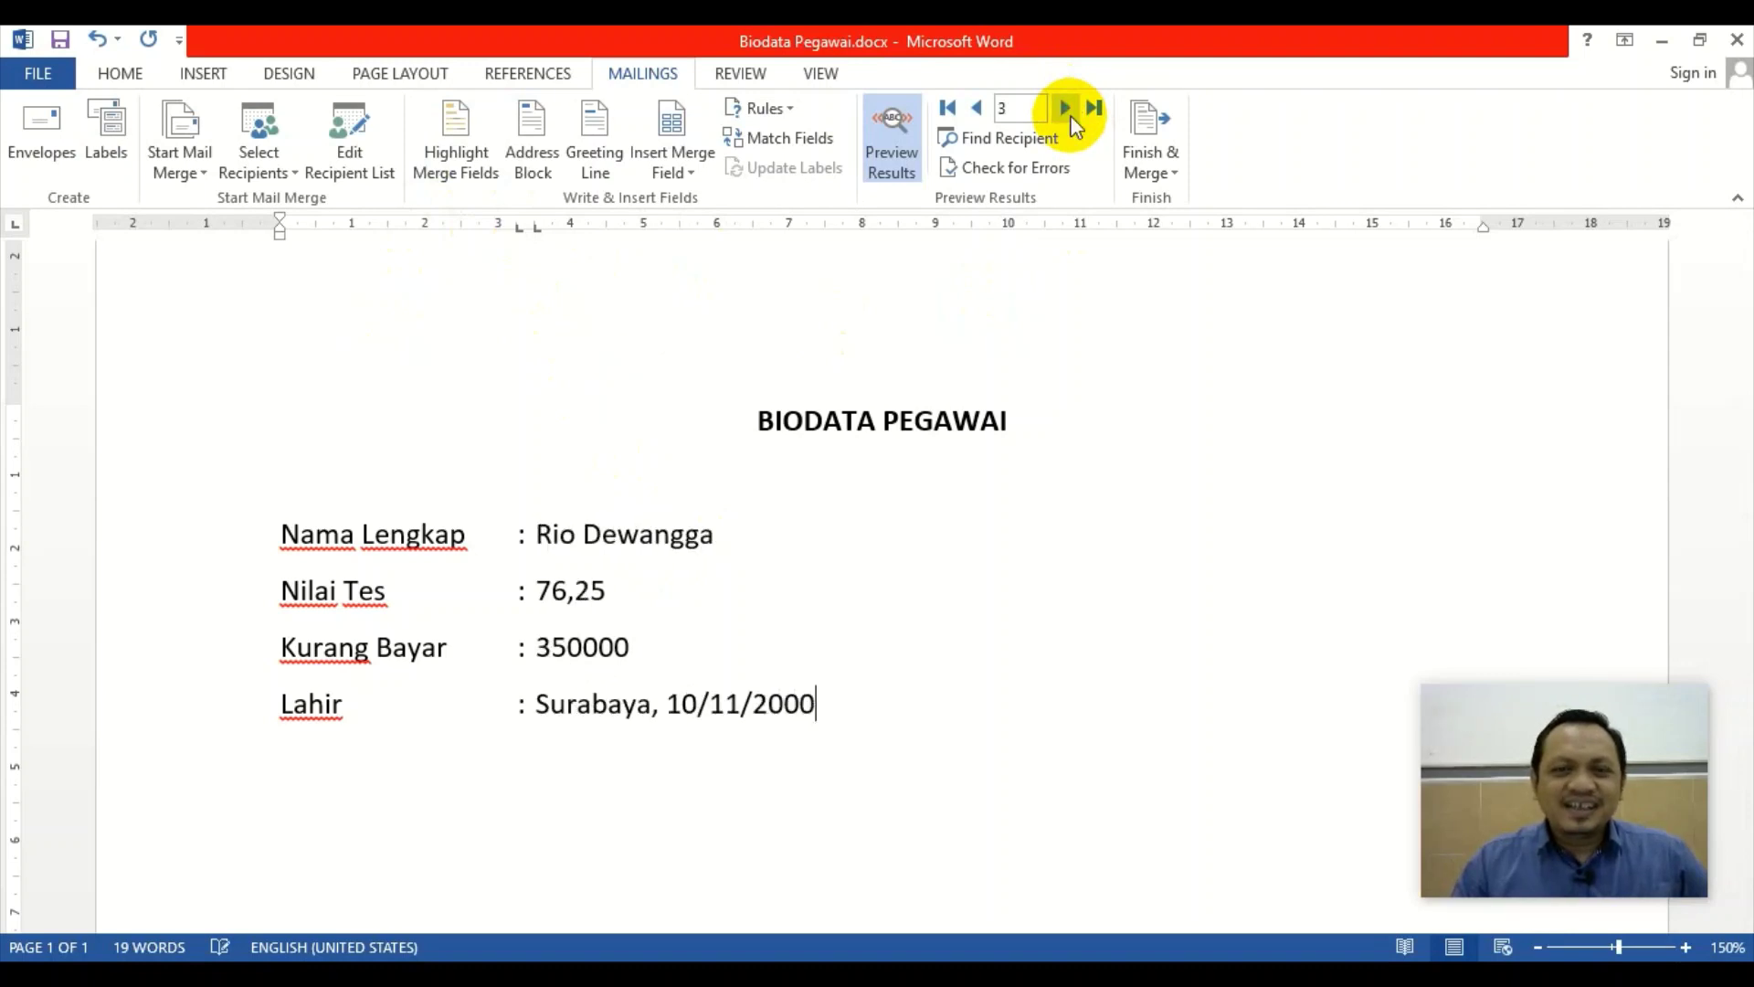
left_click(981, 108)
left_click(981, 107)
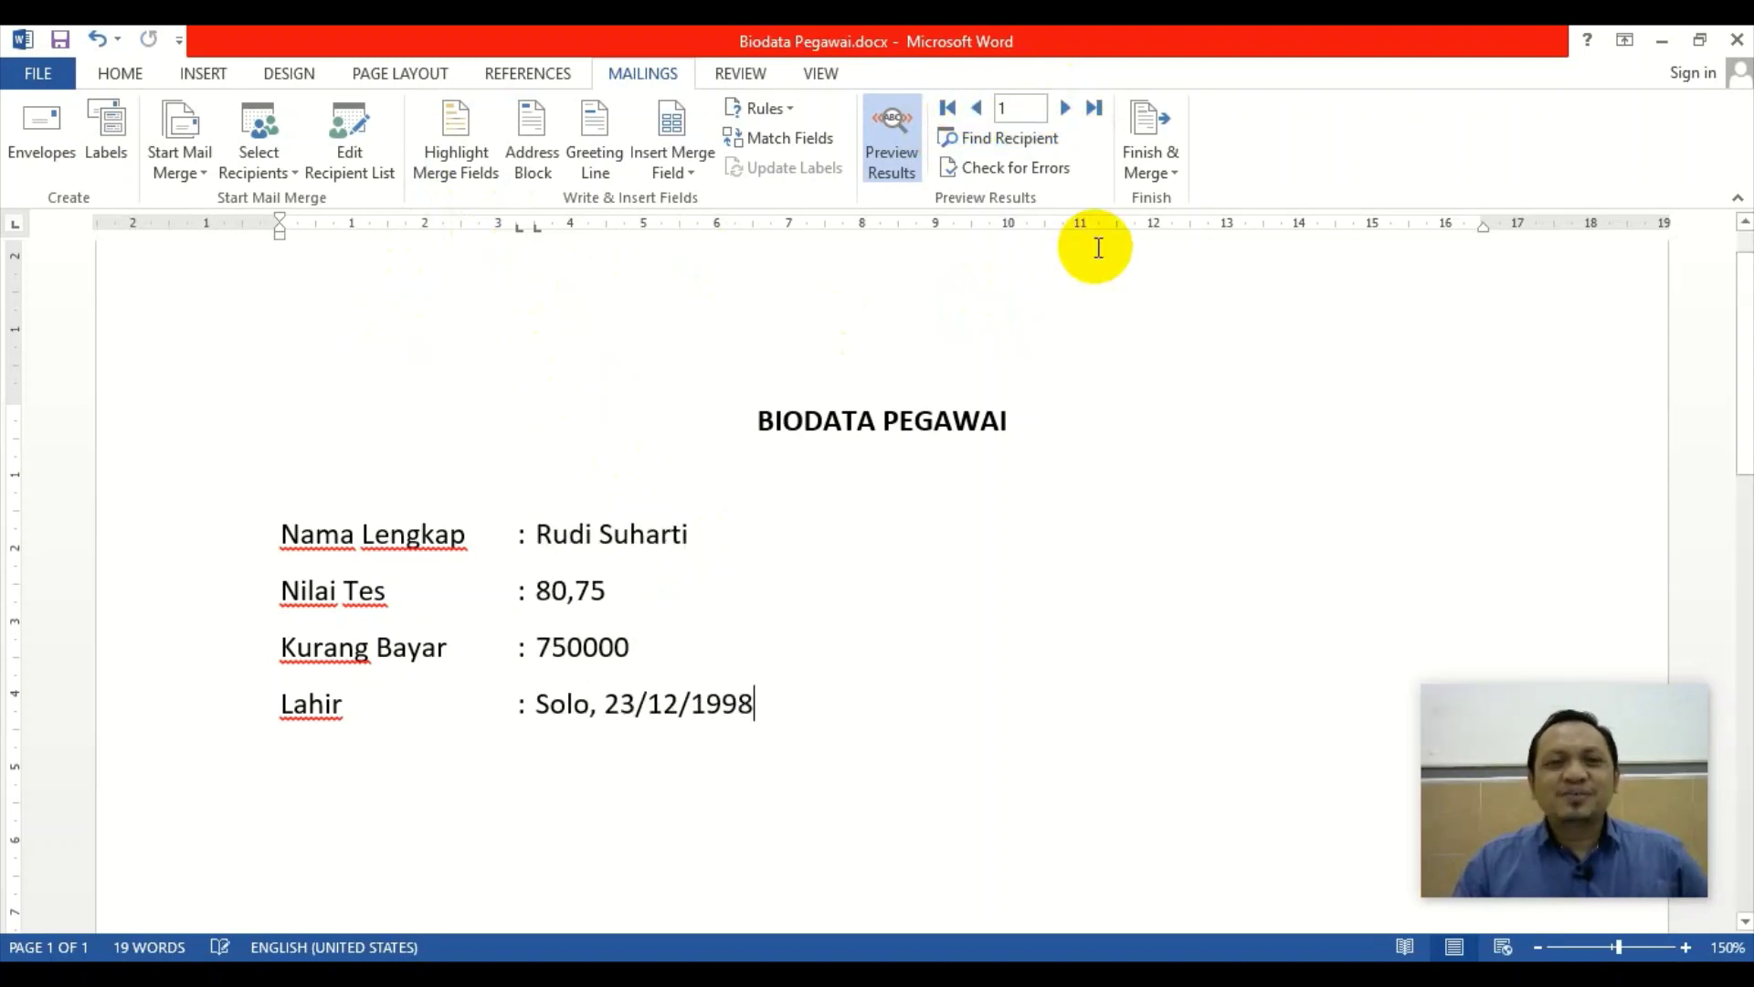
left_click(1065, 108)
left_click(1066, 108)
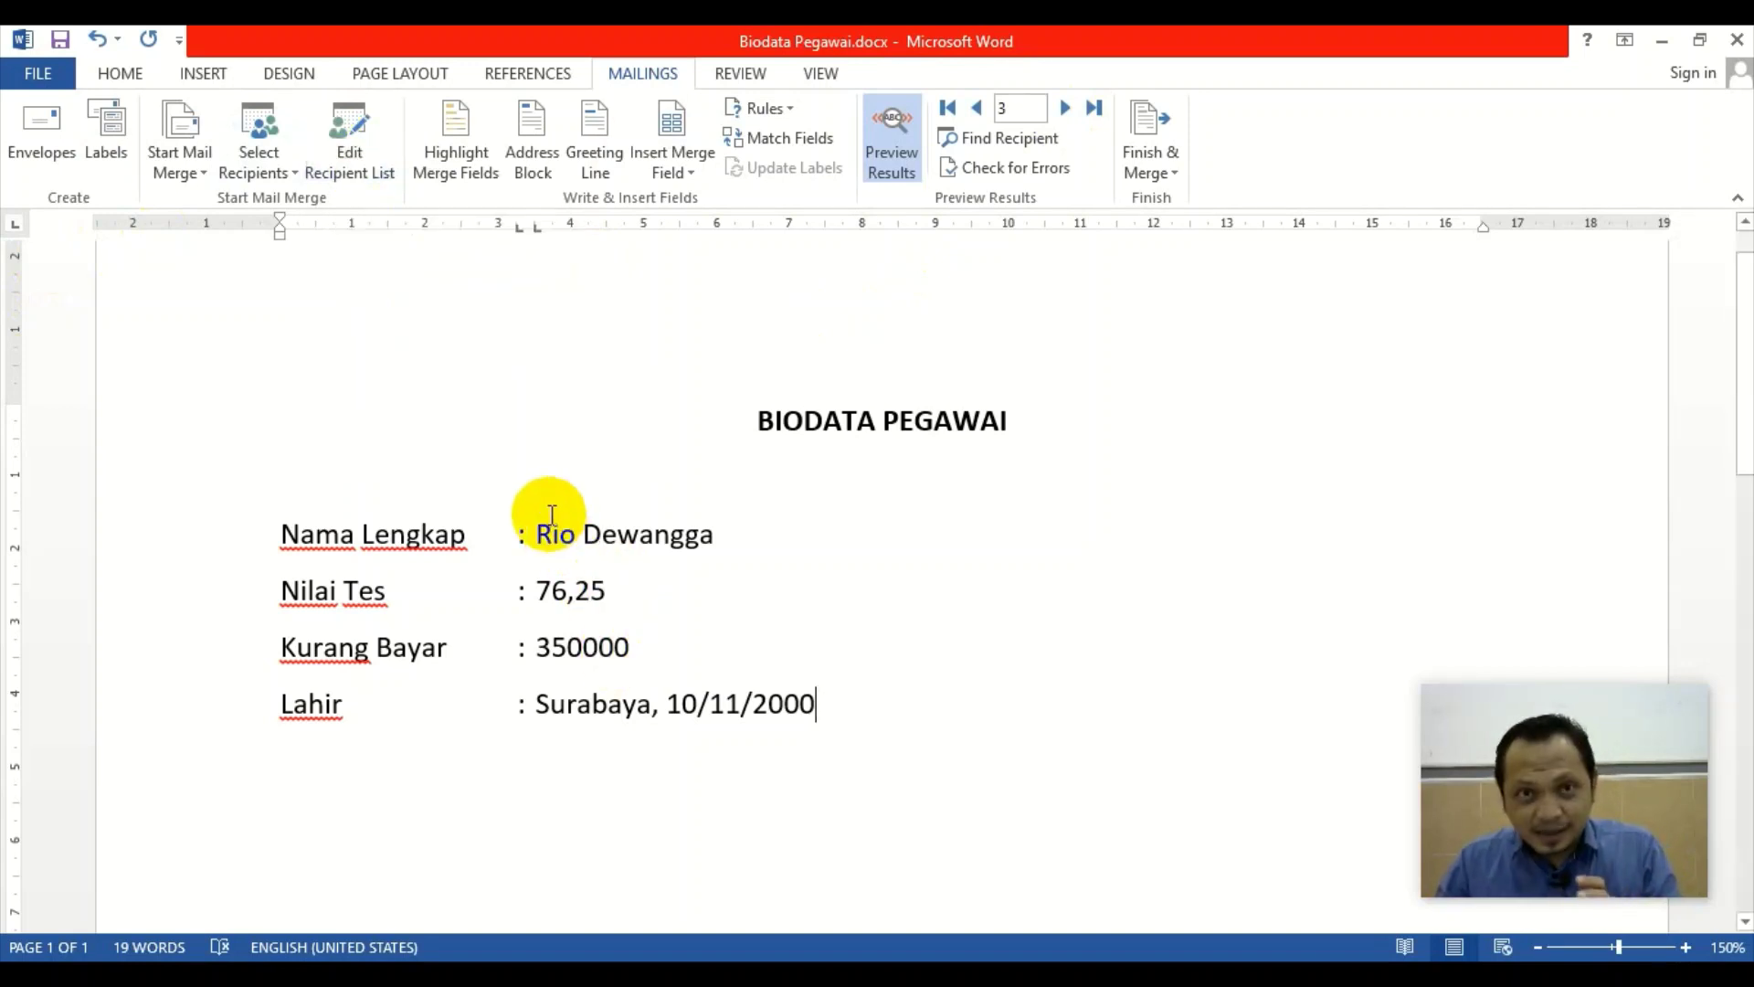
left_click(349, 138)
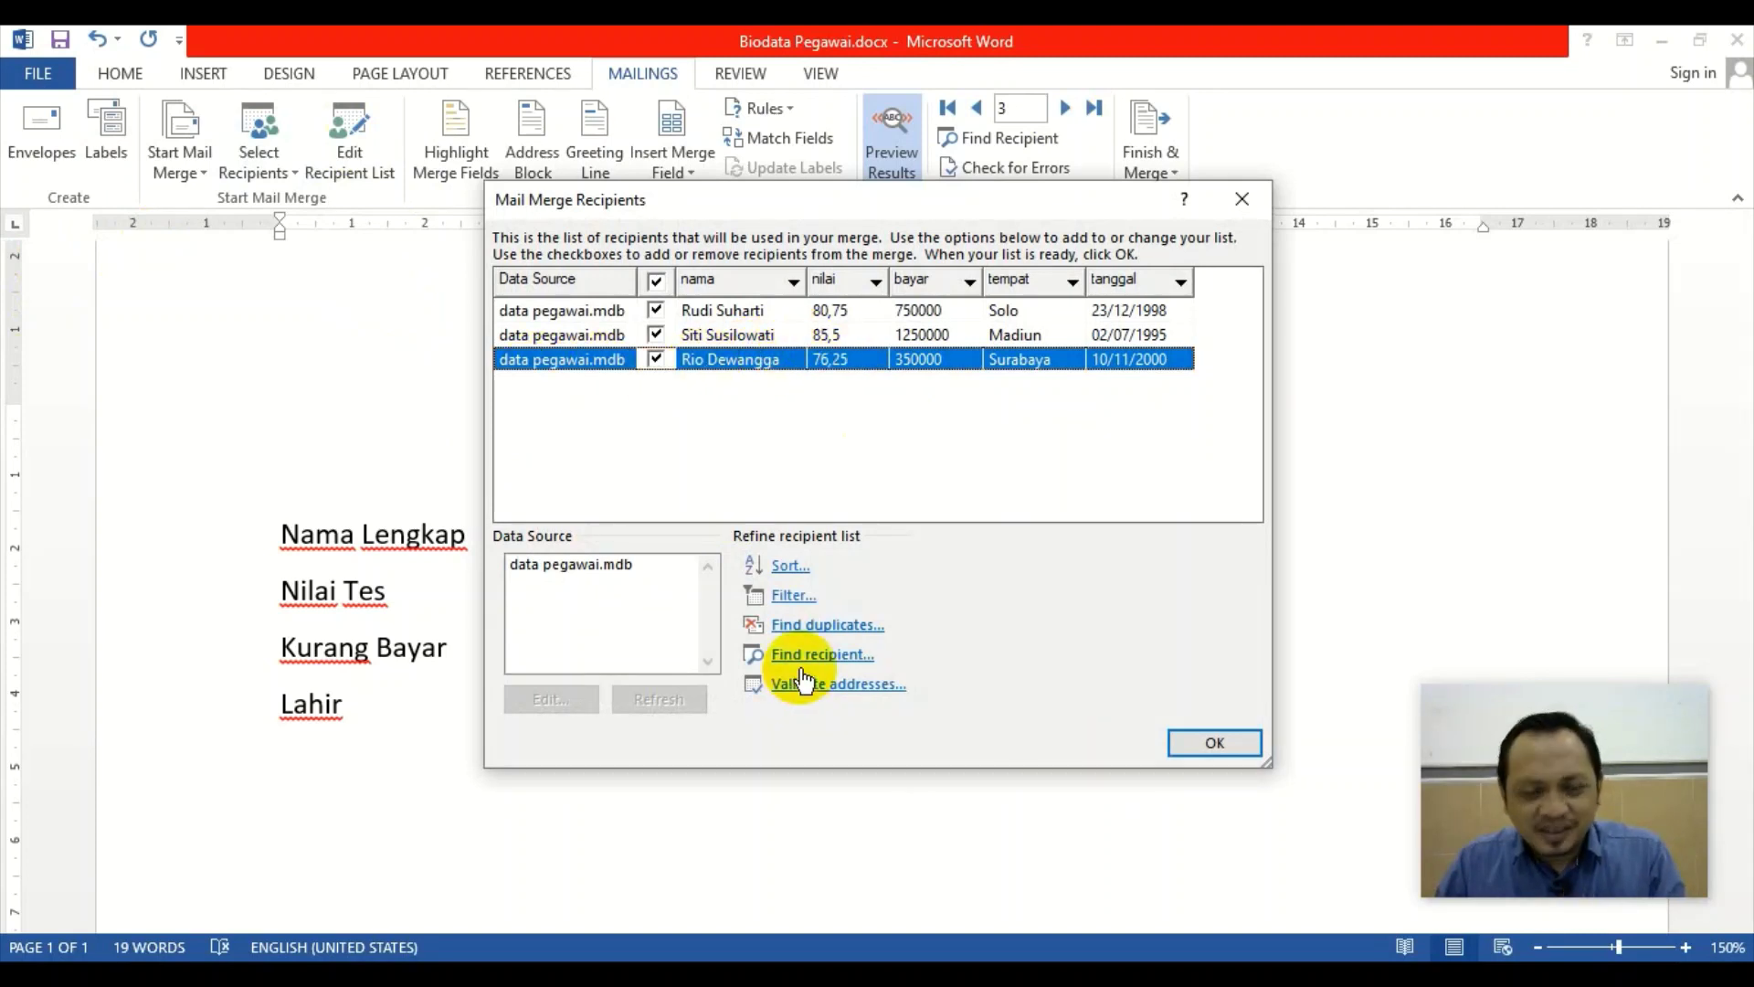
Edit data pegawai.mdb so record 3's nilai reads 76 instead of 76,25, saving the change
left_click(599, 566)
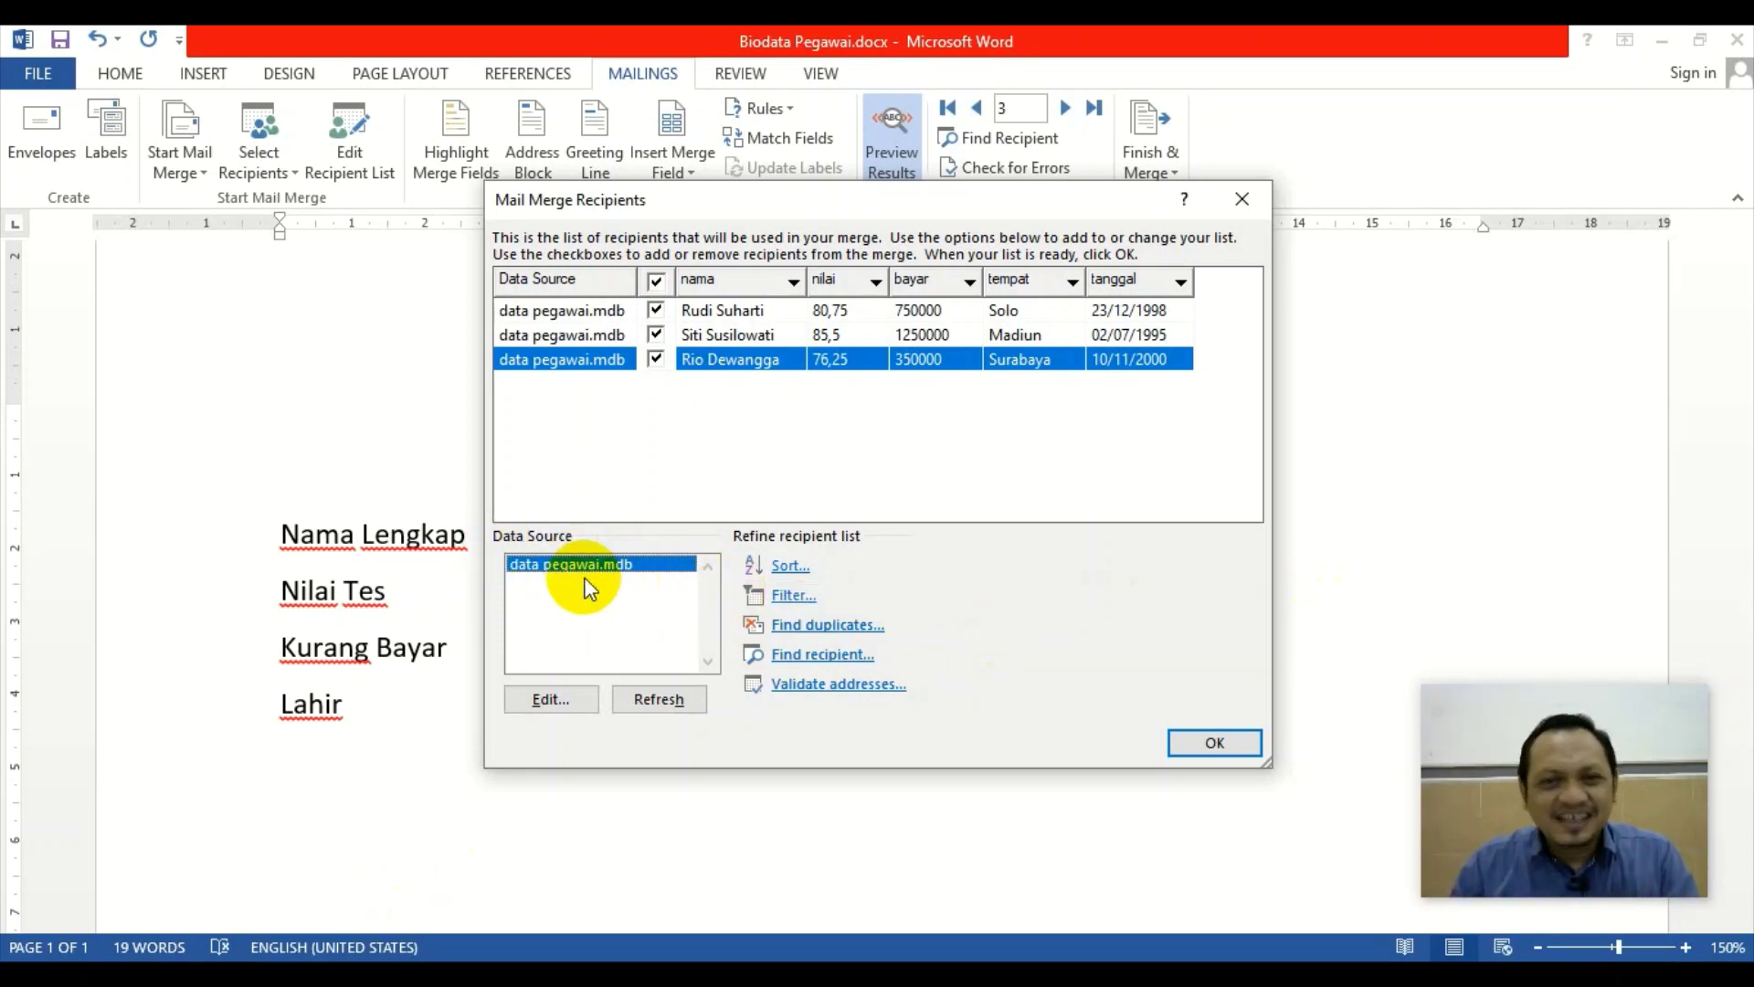
left_click(548, 699)
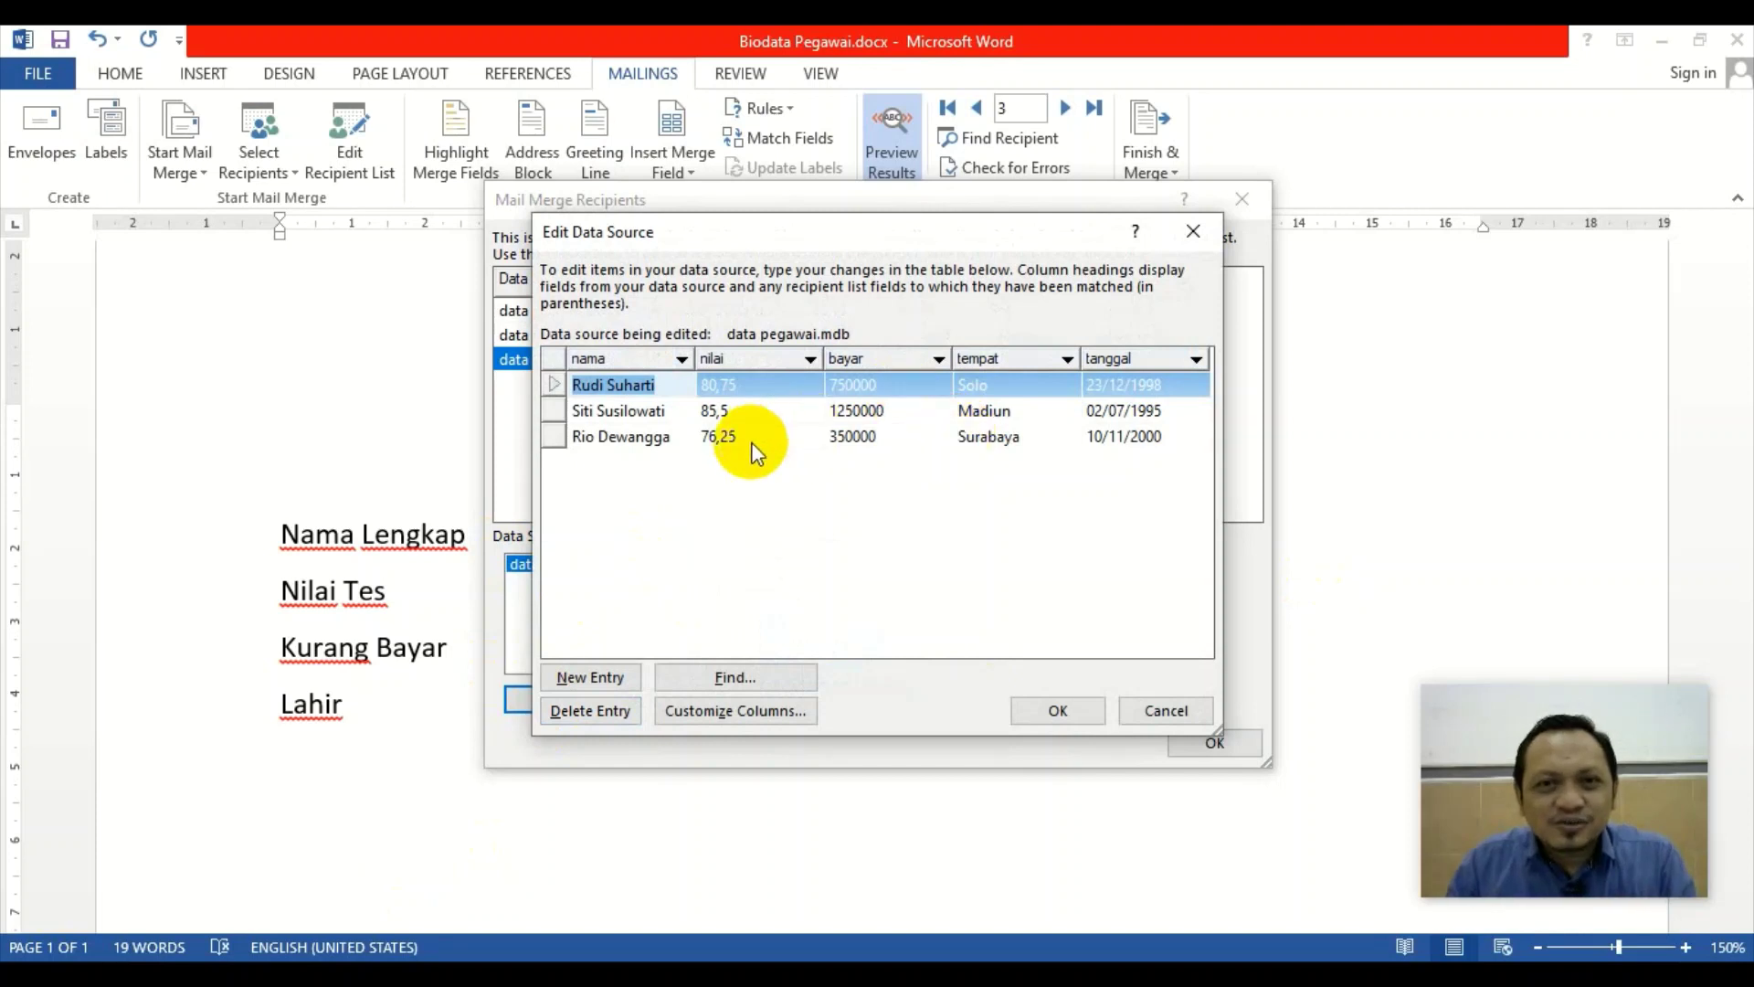
left_click(715, 438)
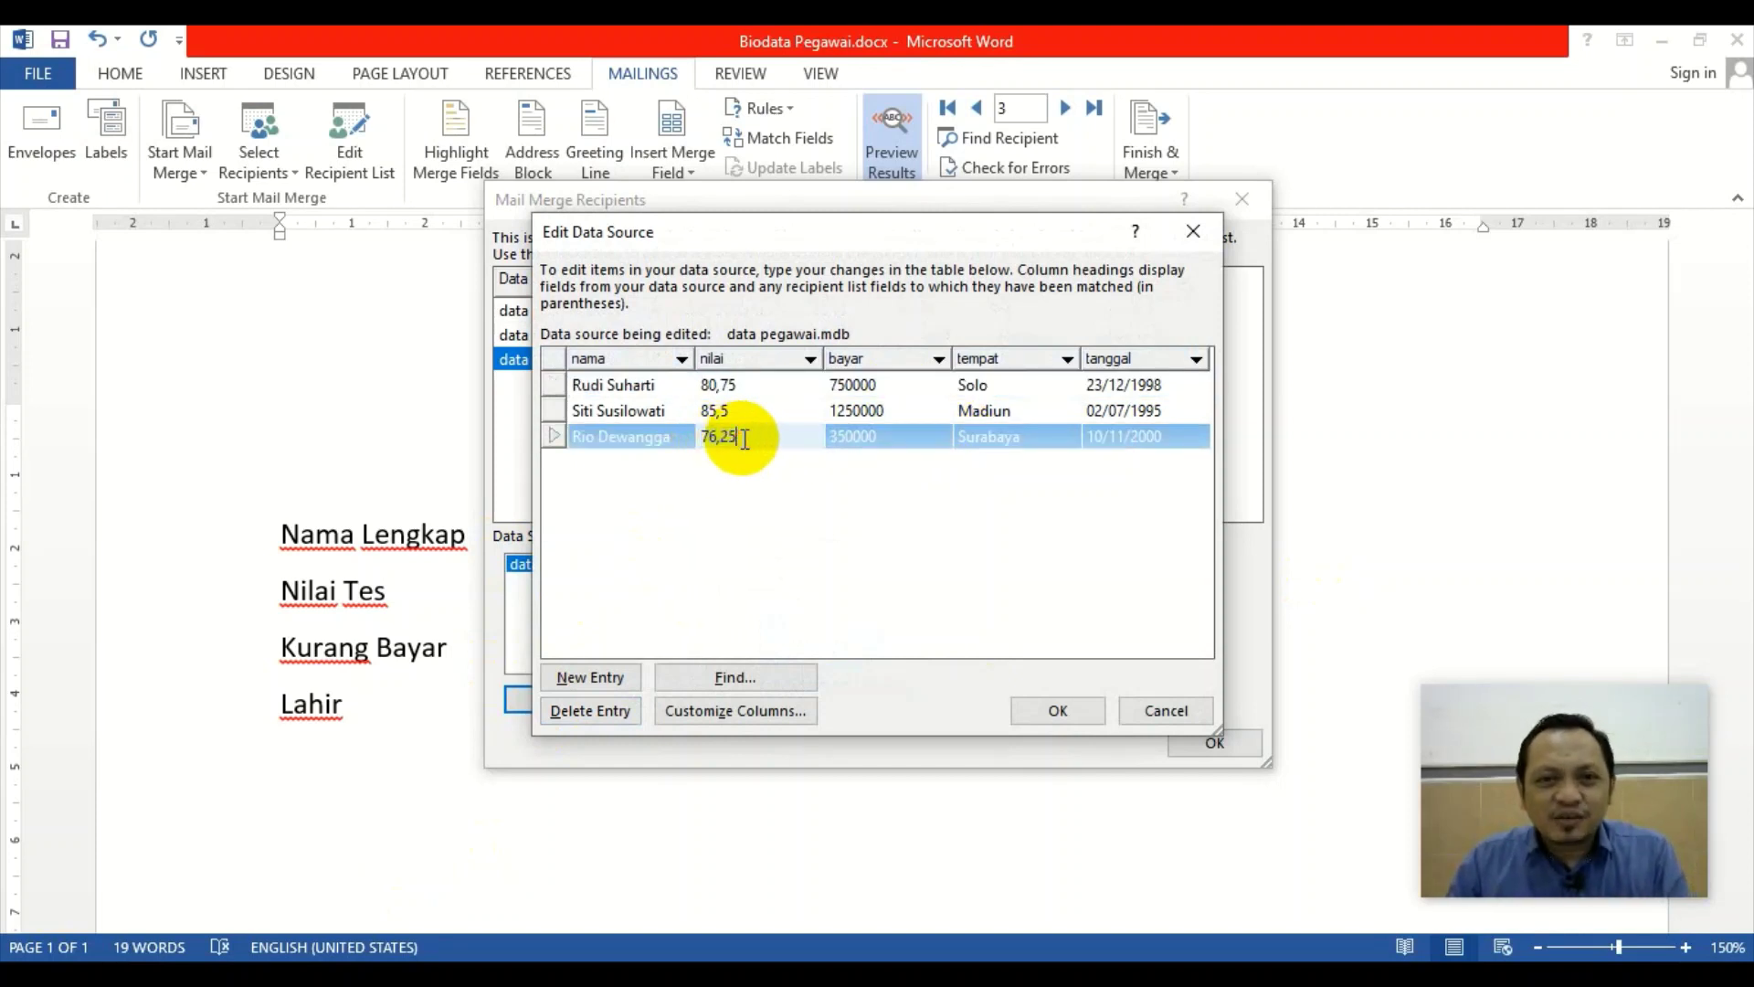
left_click(786, 430)
key("BackSpace")
key("BackSpace")
key("BackSpace")
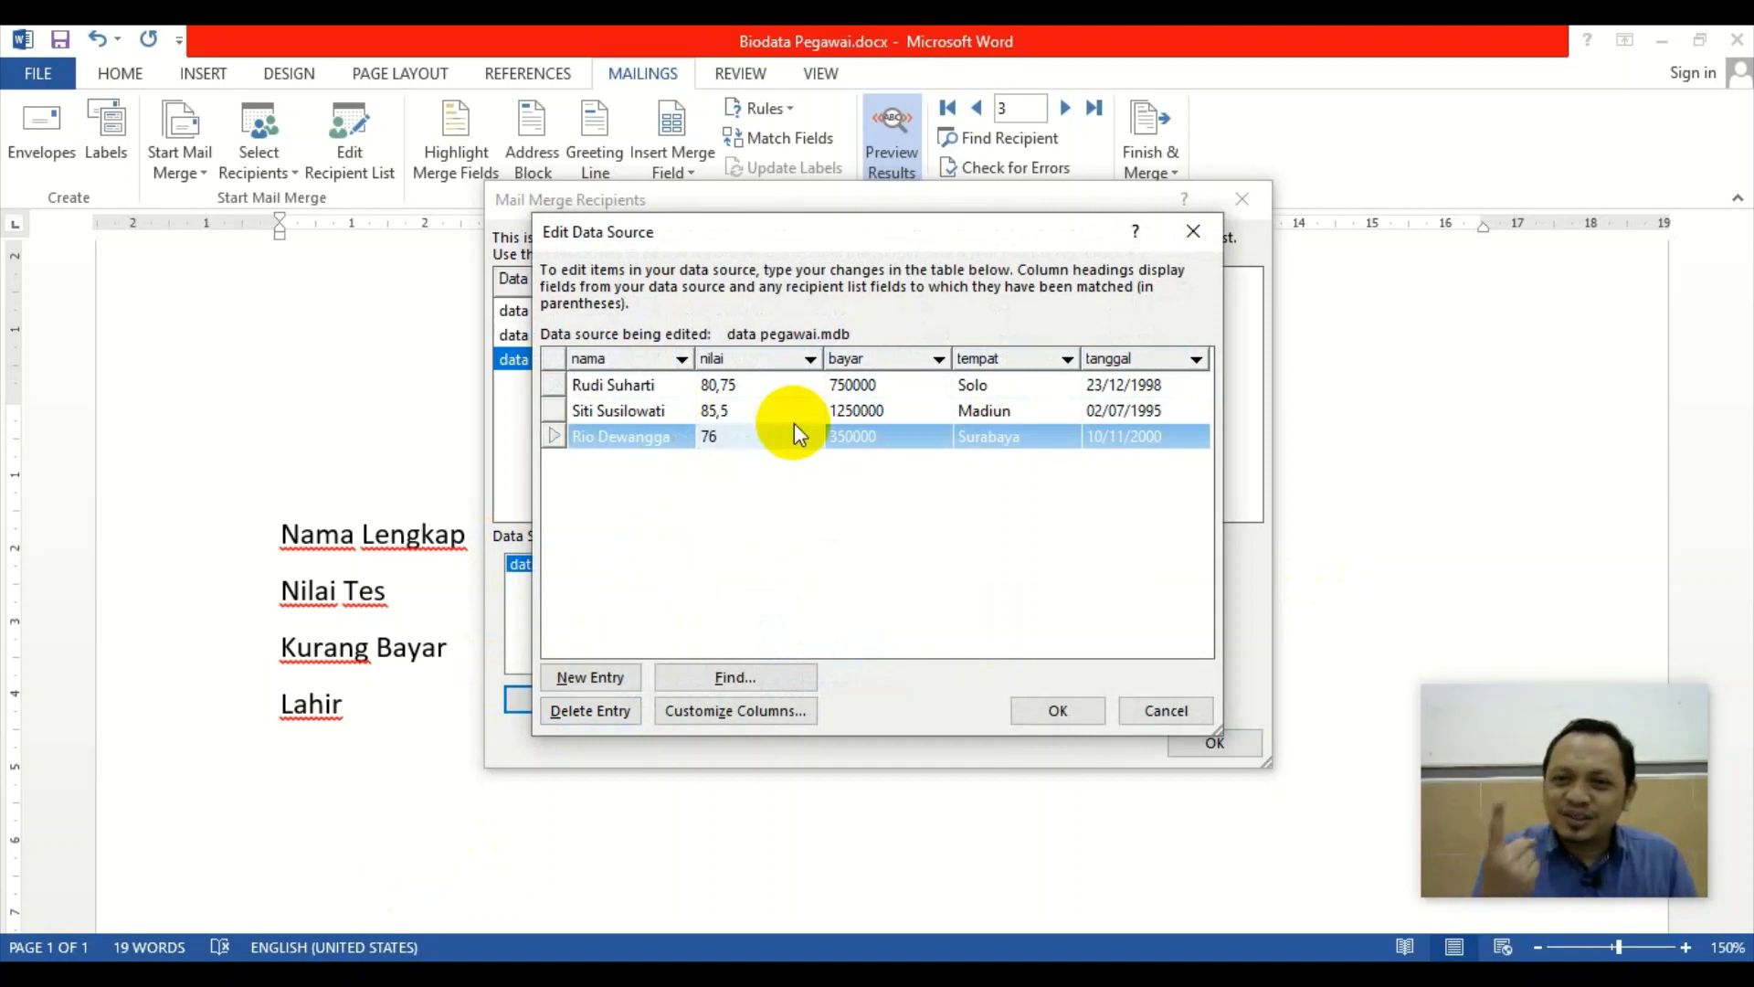
left_click(1055, 708)
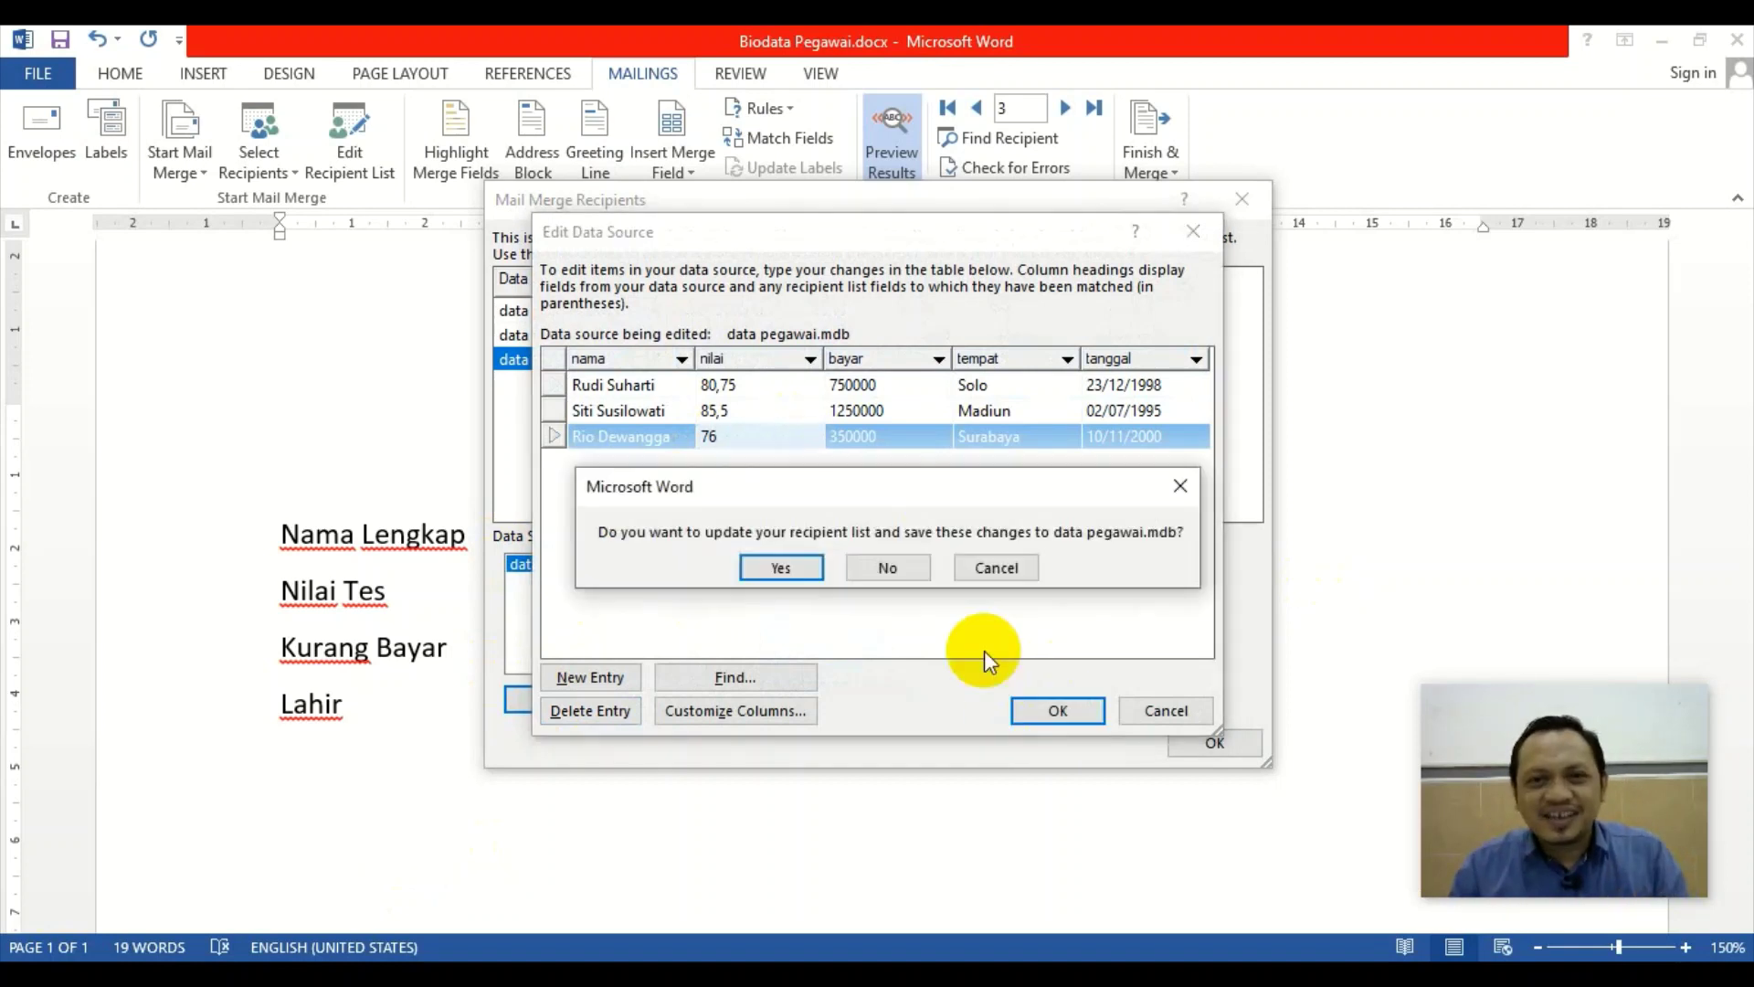
left_click(781, 568)
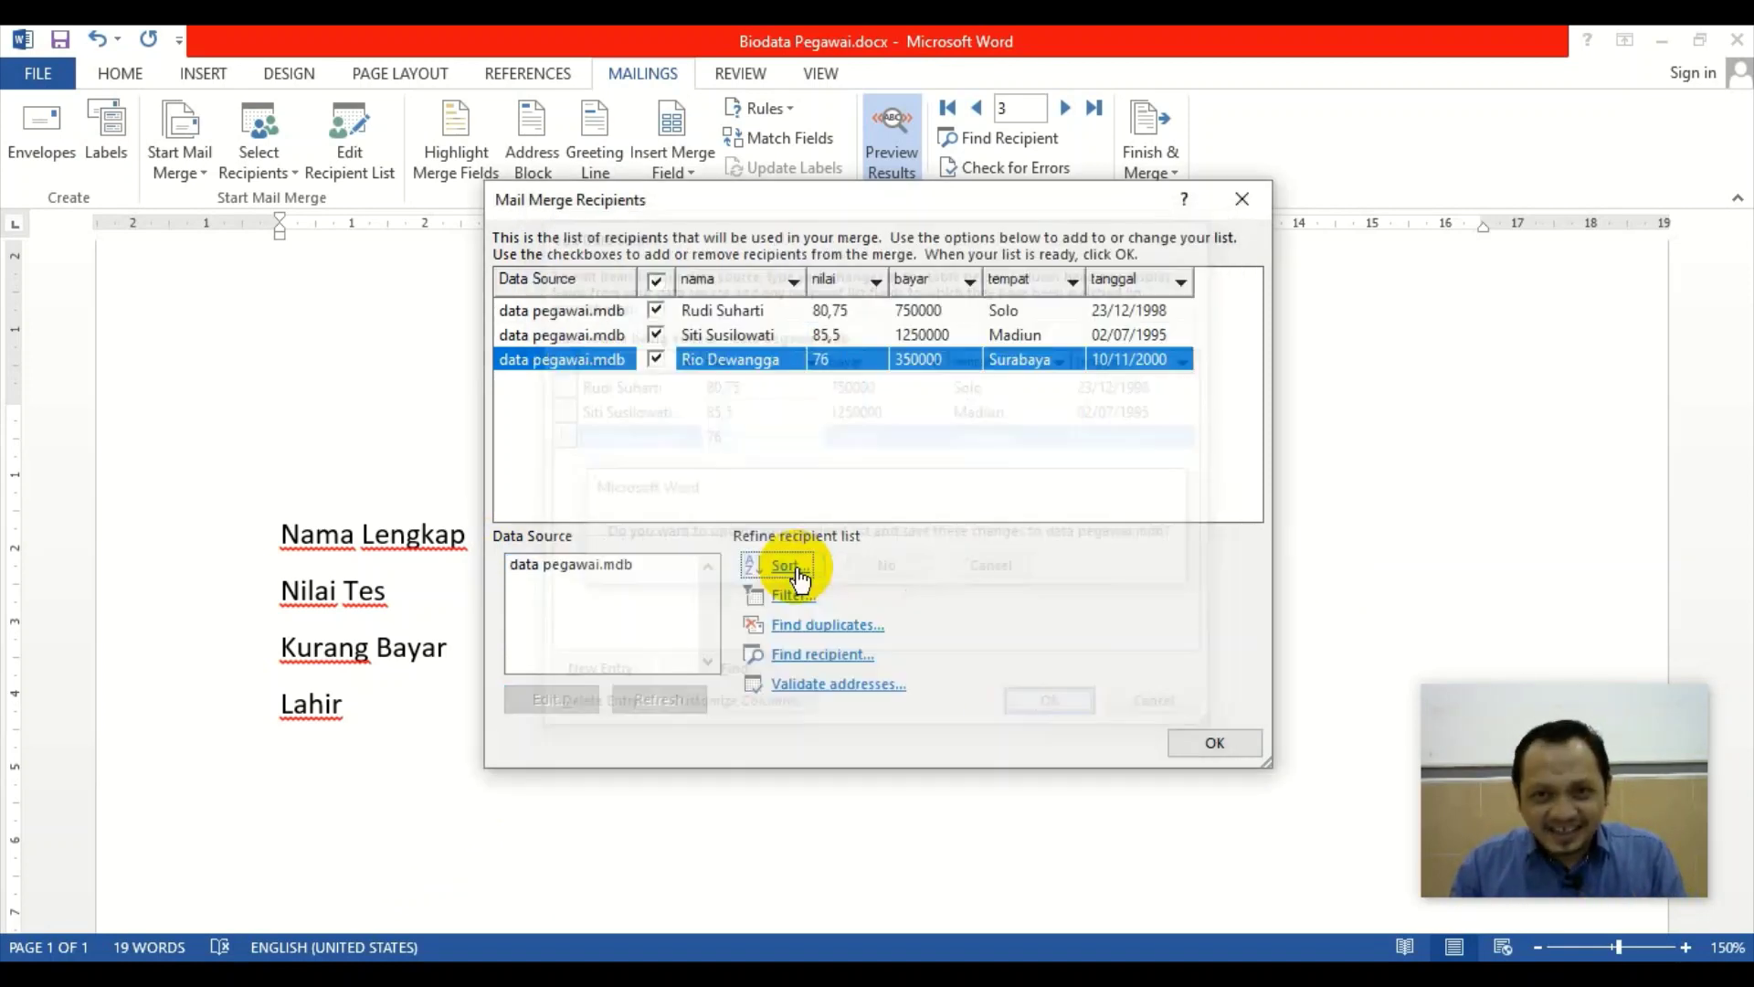
left_click(1235, 740)
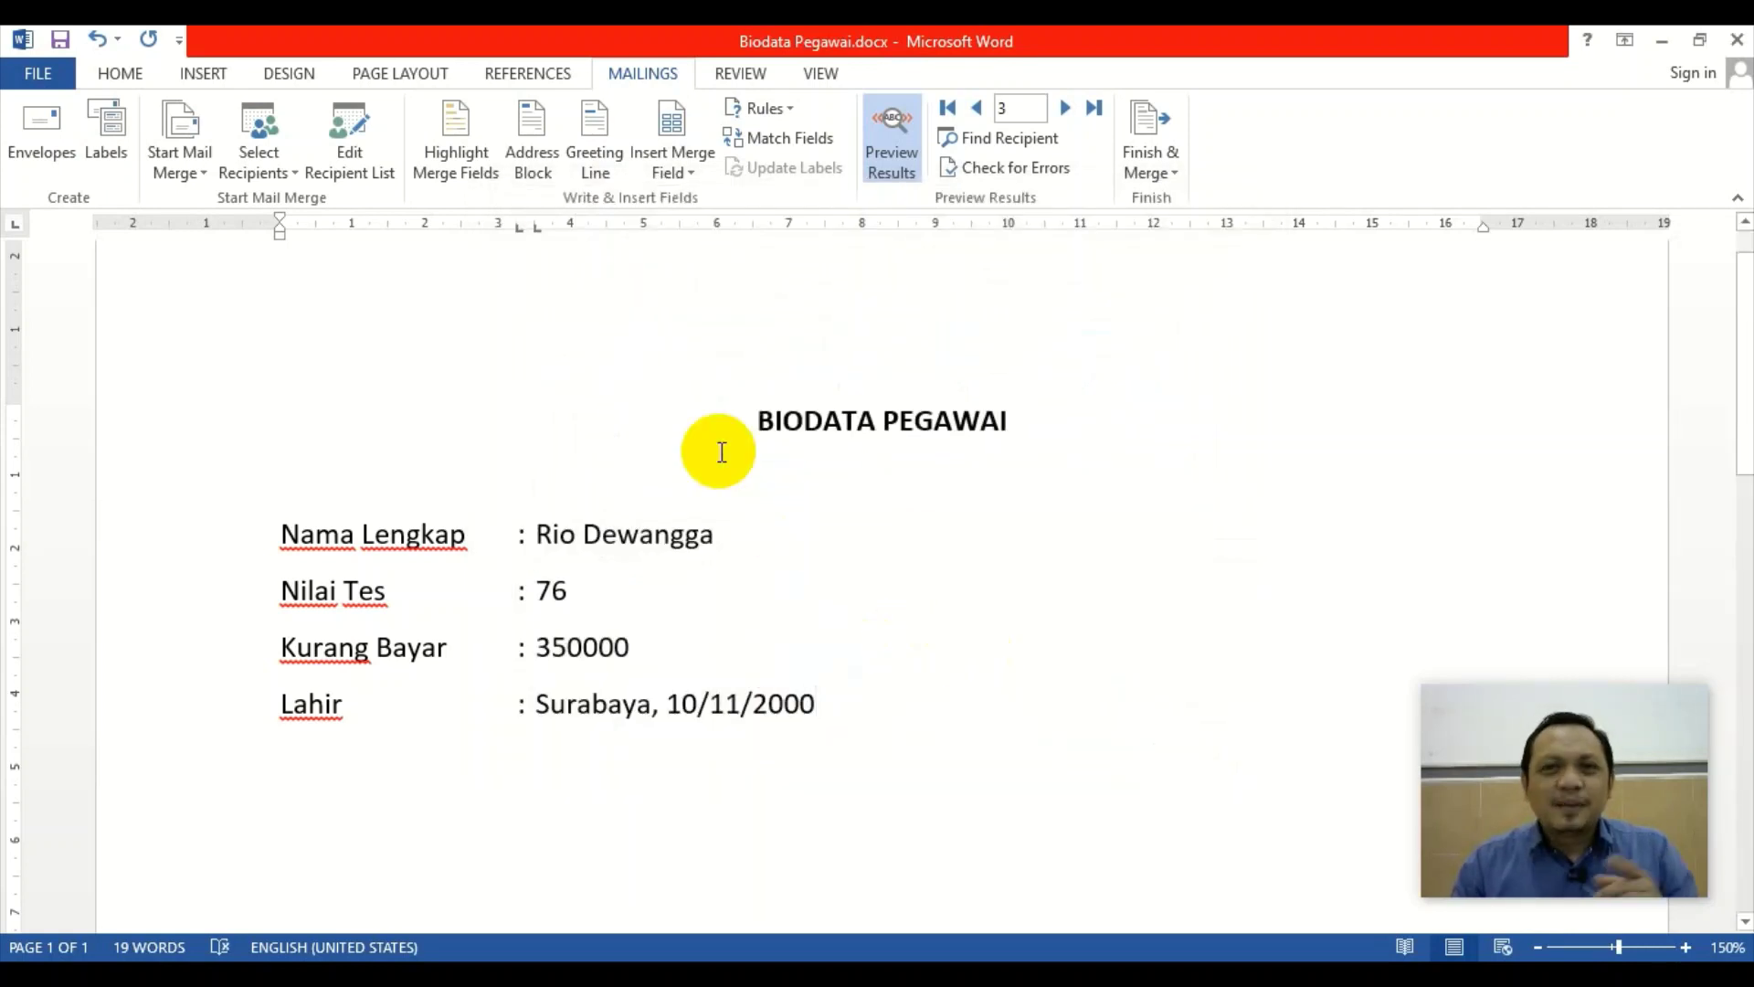
Browse the preview across records 1, 2 and 3, then turn Preview Results off
left_click(978, 108)
left_click(1094, 109)
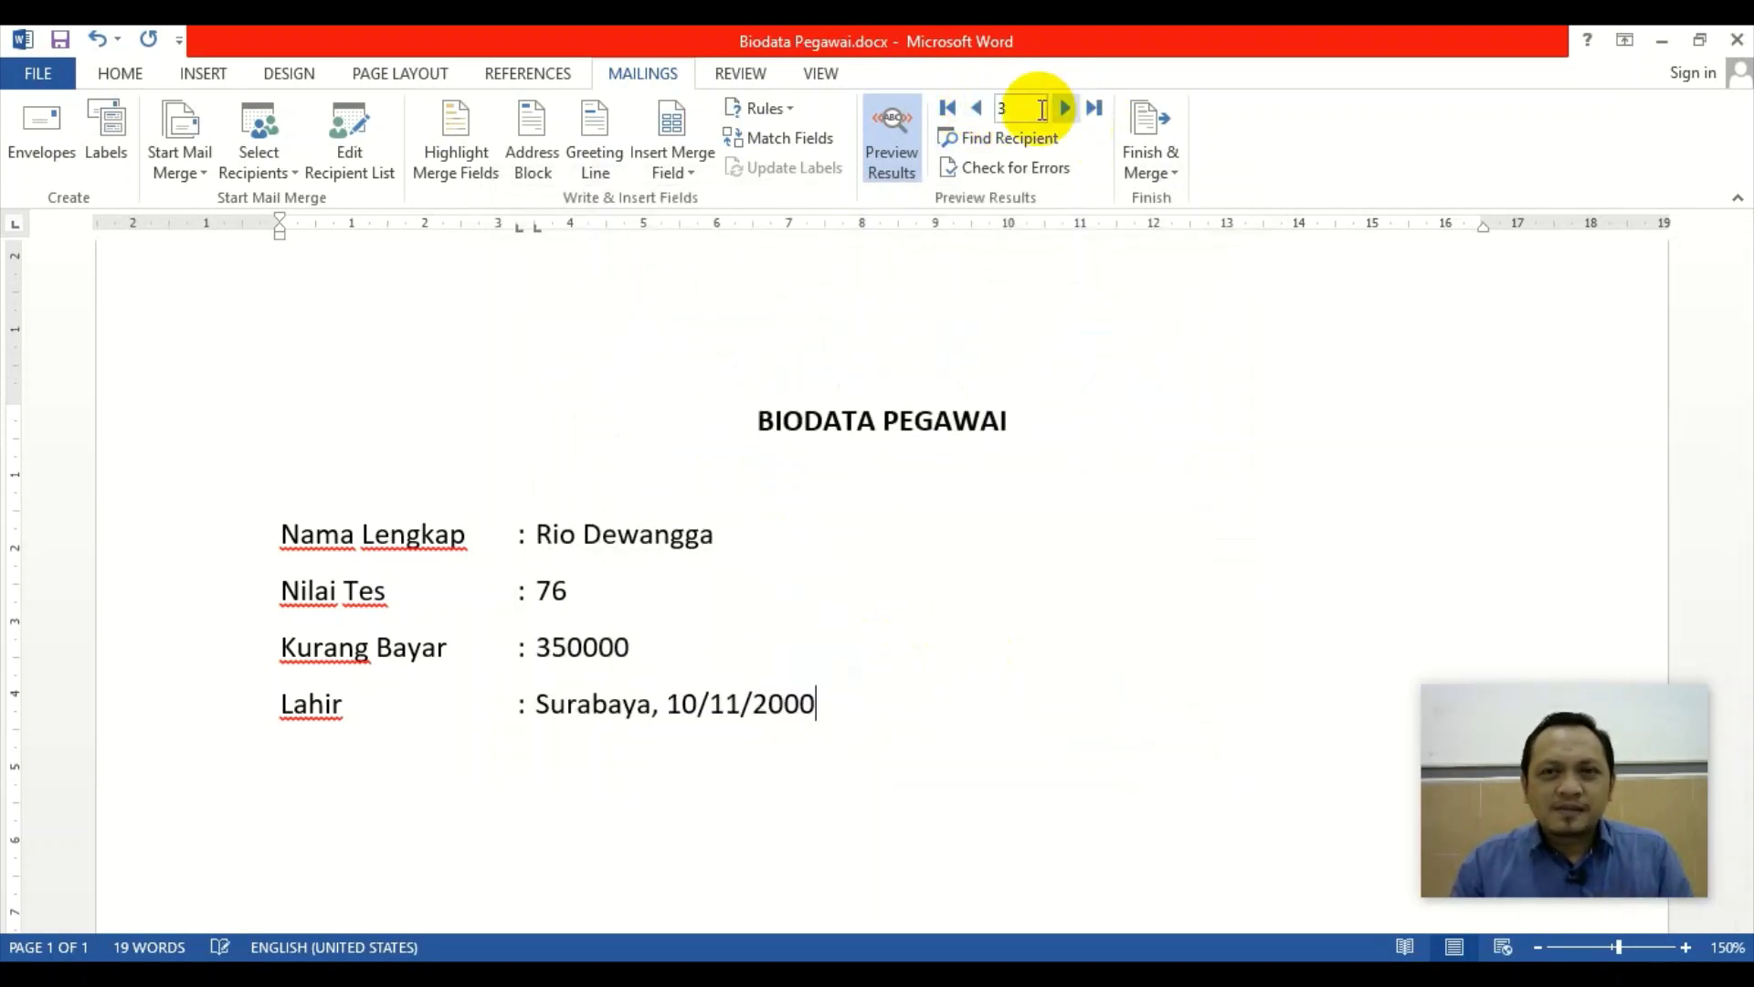
left_click(976, 107)
left_click(976, 108)
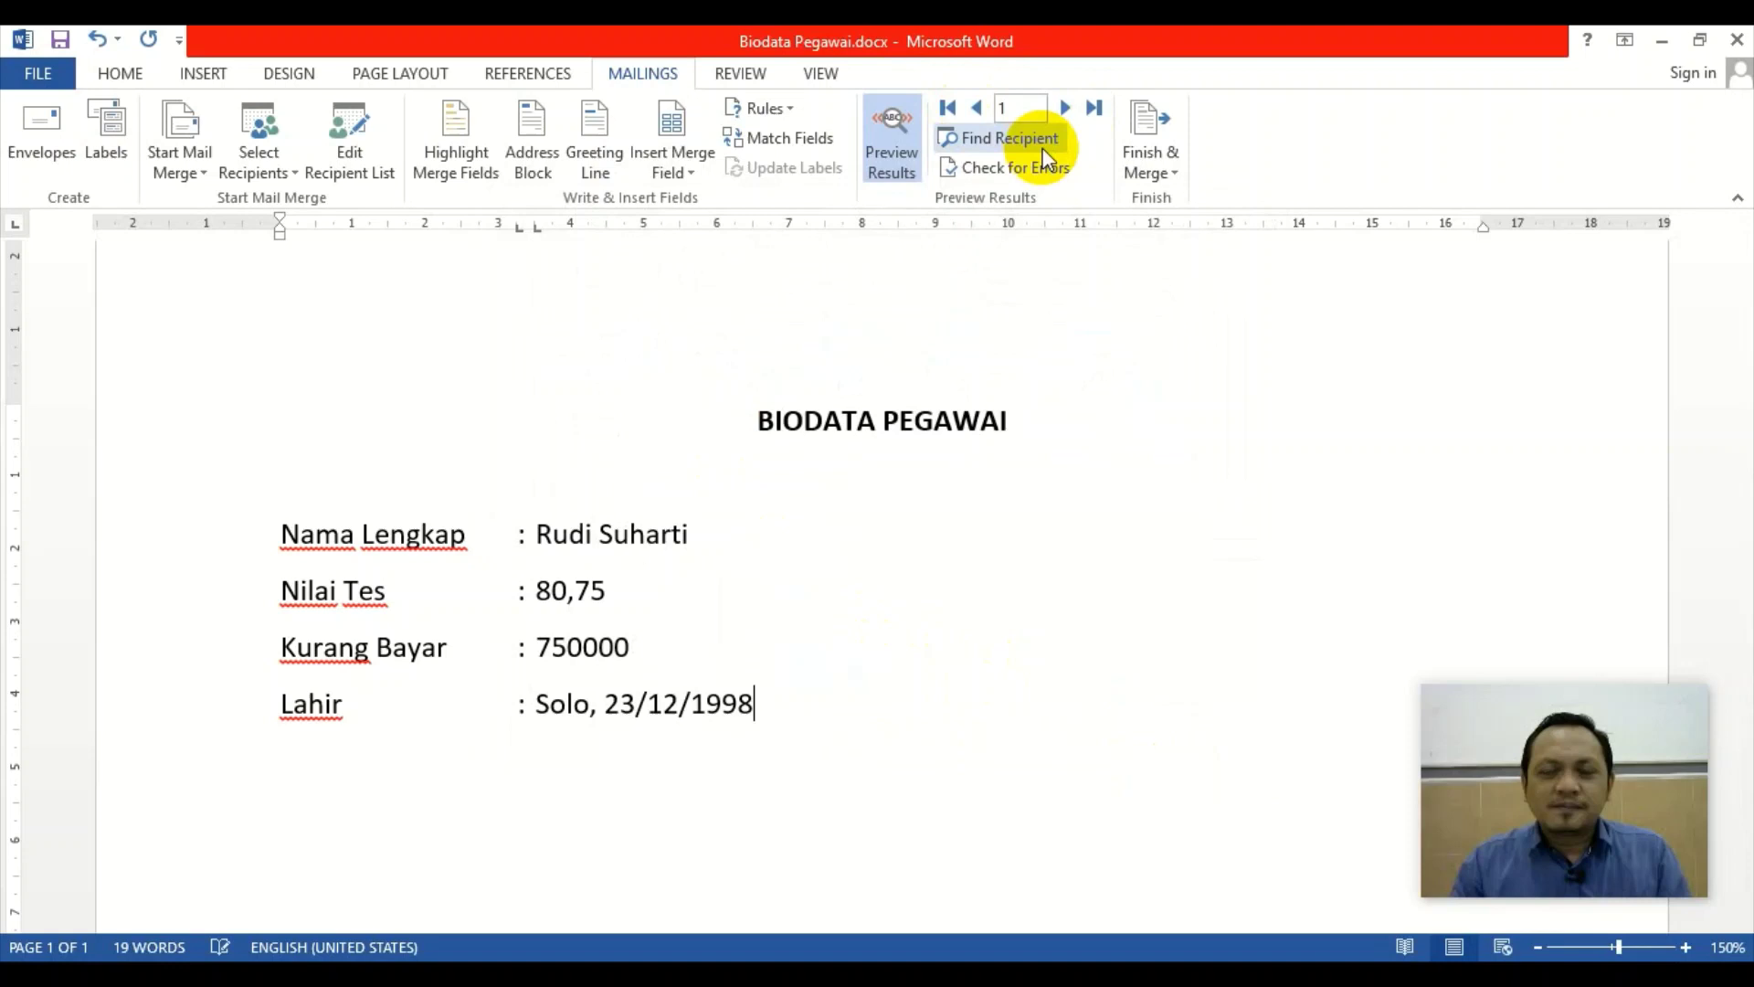
left_click(1065, 107)
left_click(1094, 110)
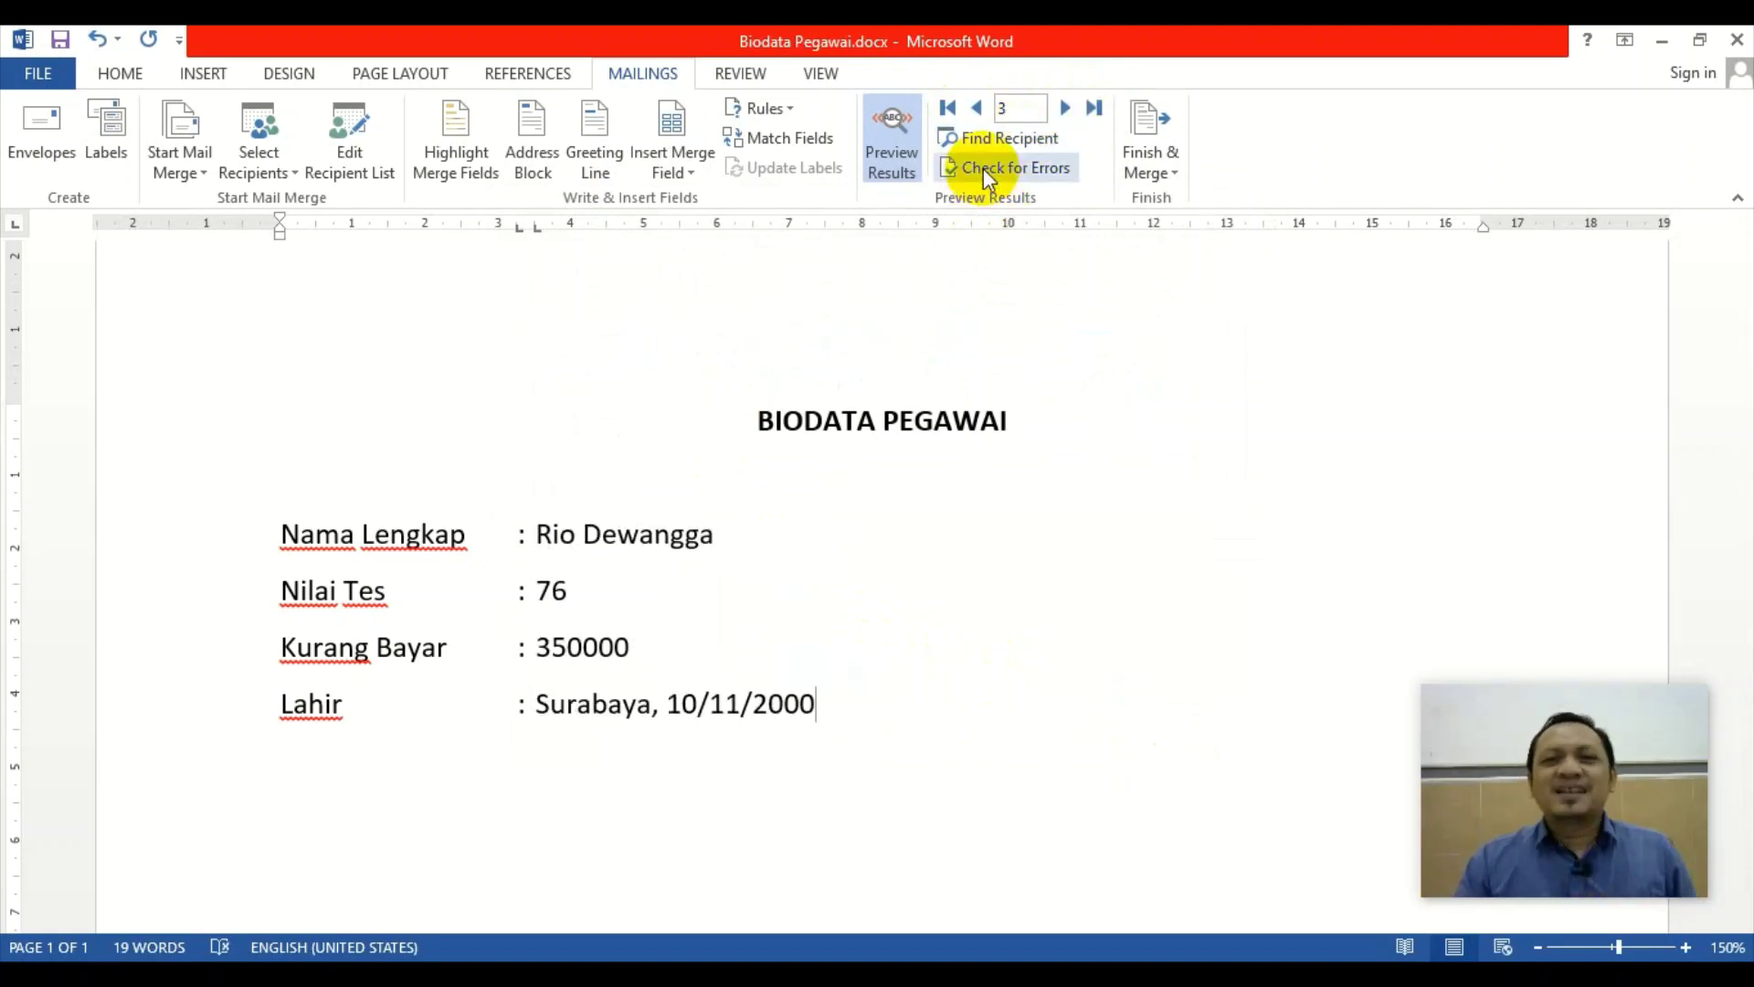
left_click(980, 108)
left_click(980, 108)
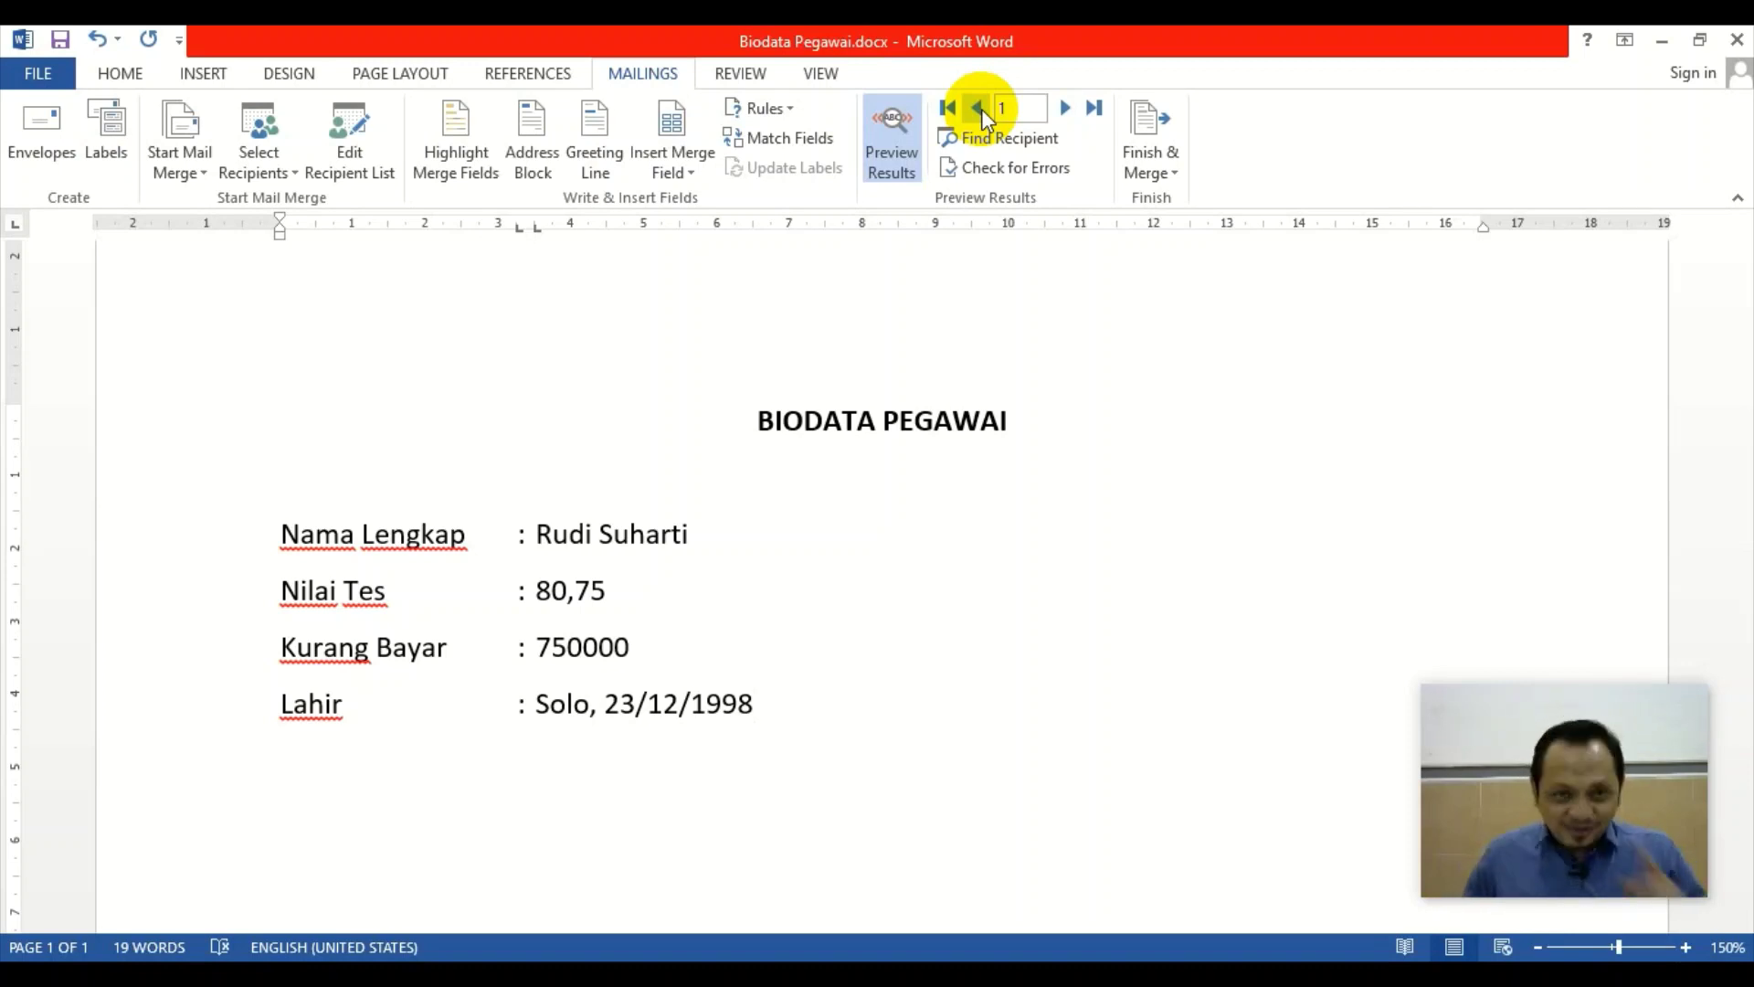
mouse_move(870, 222)
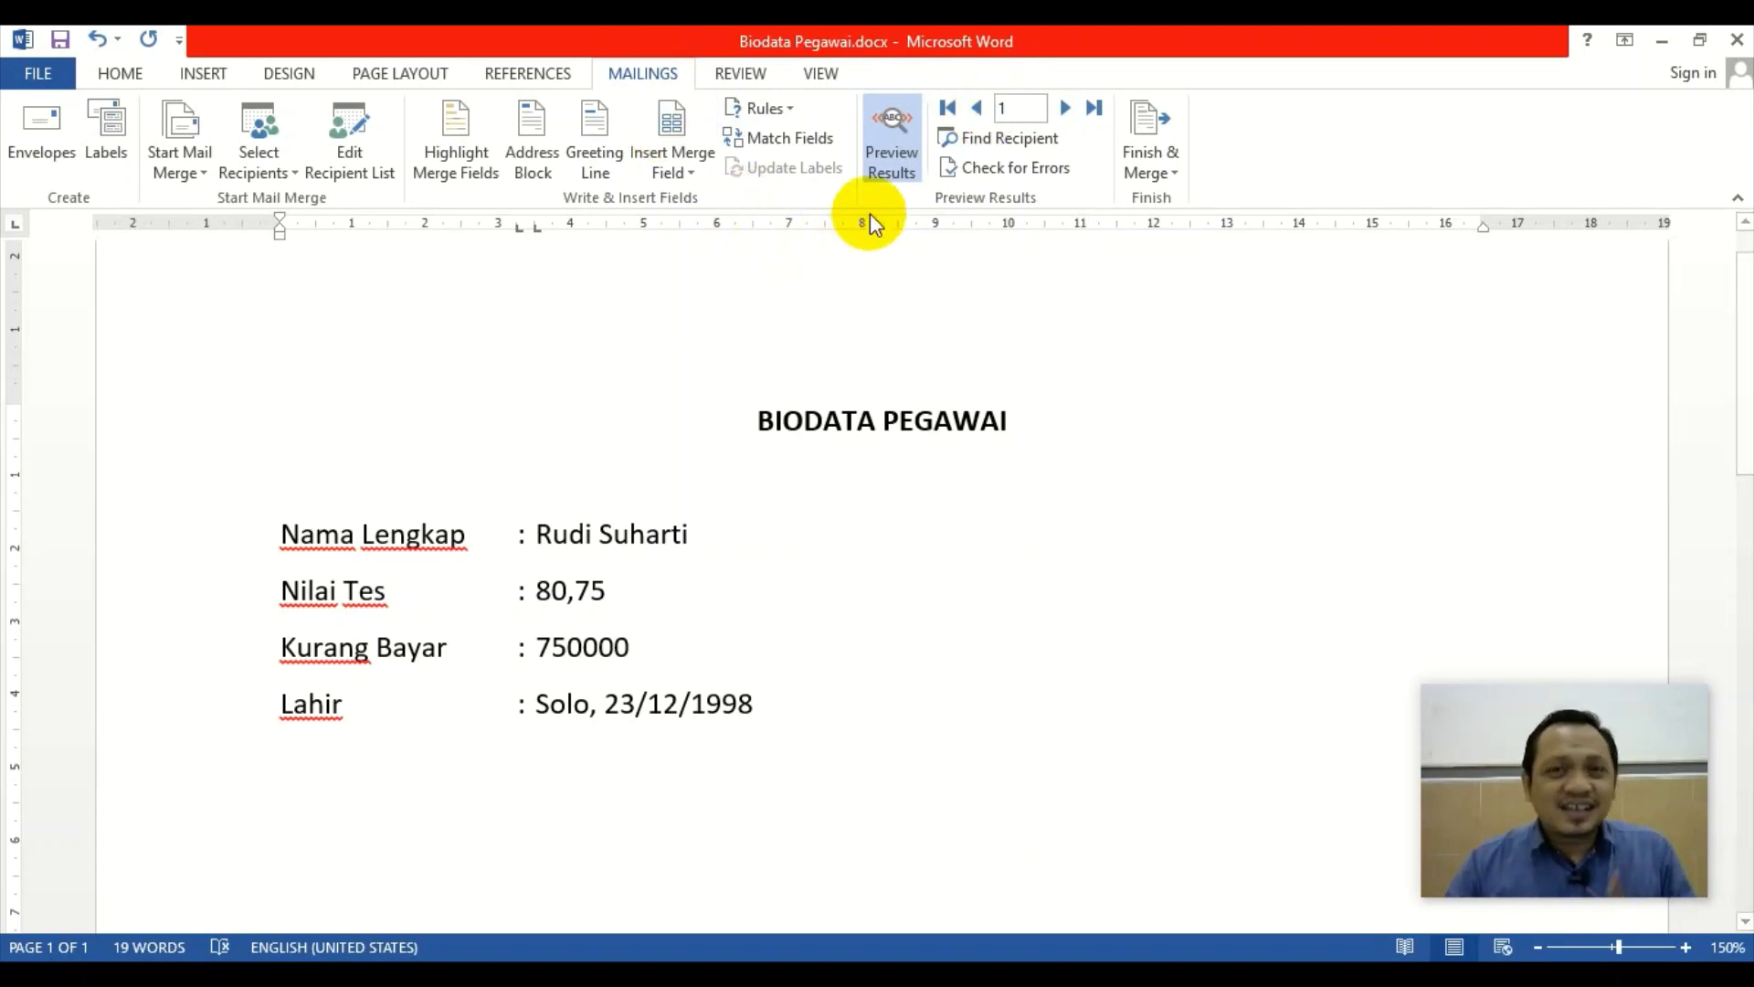
left_click(892, 150)
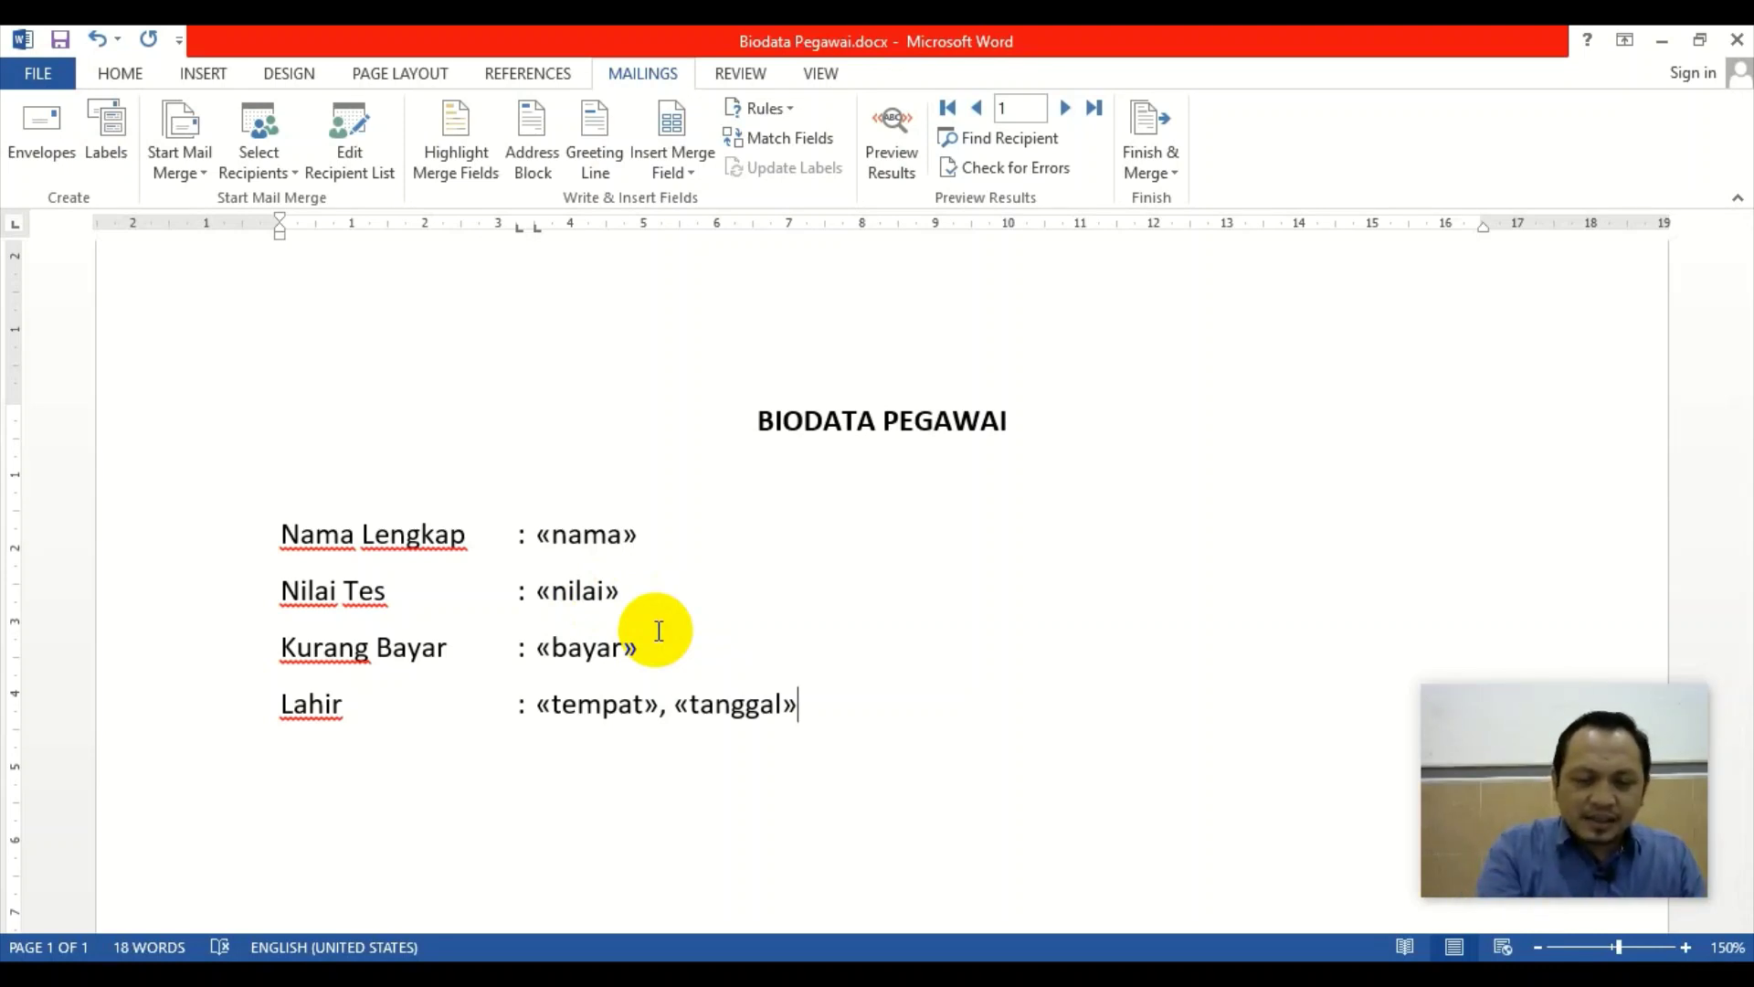
Show the MERGEFIELD codes and delete the extra space after nilai in its field code
key("alt+F9")
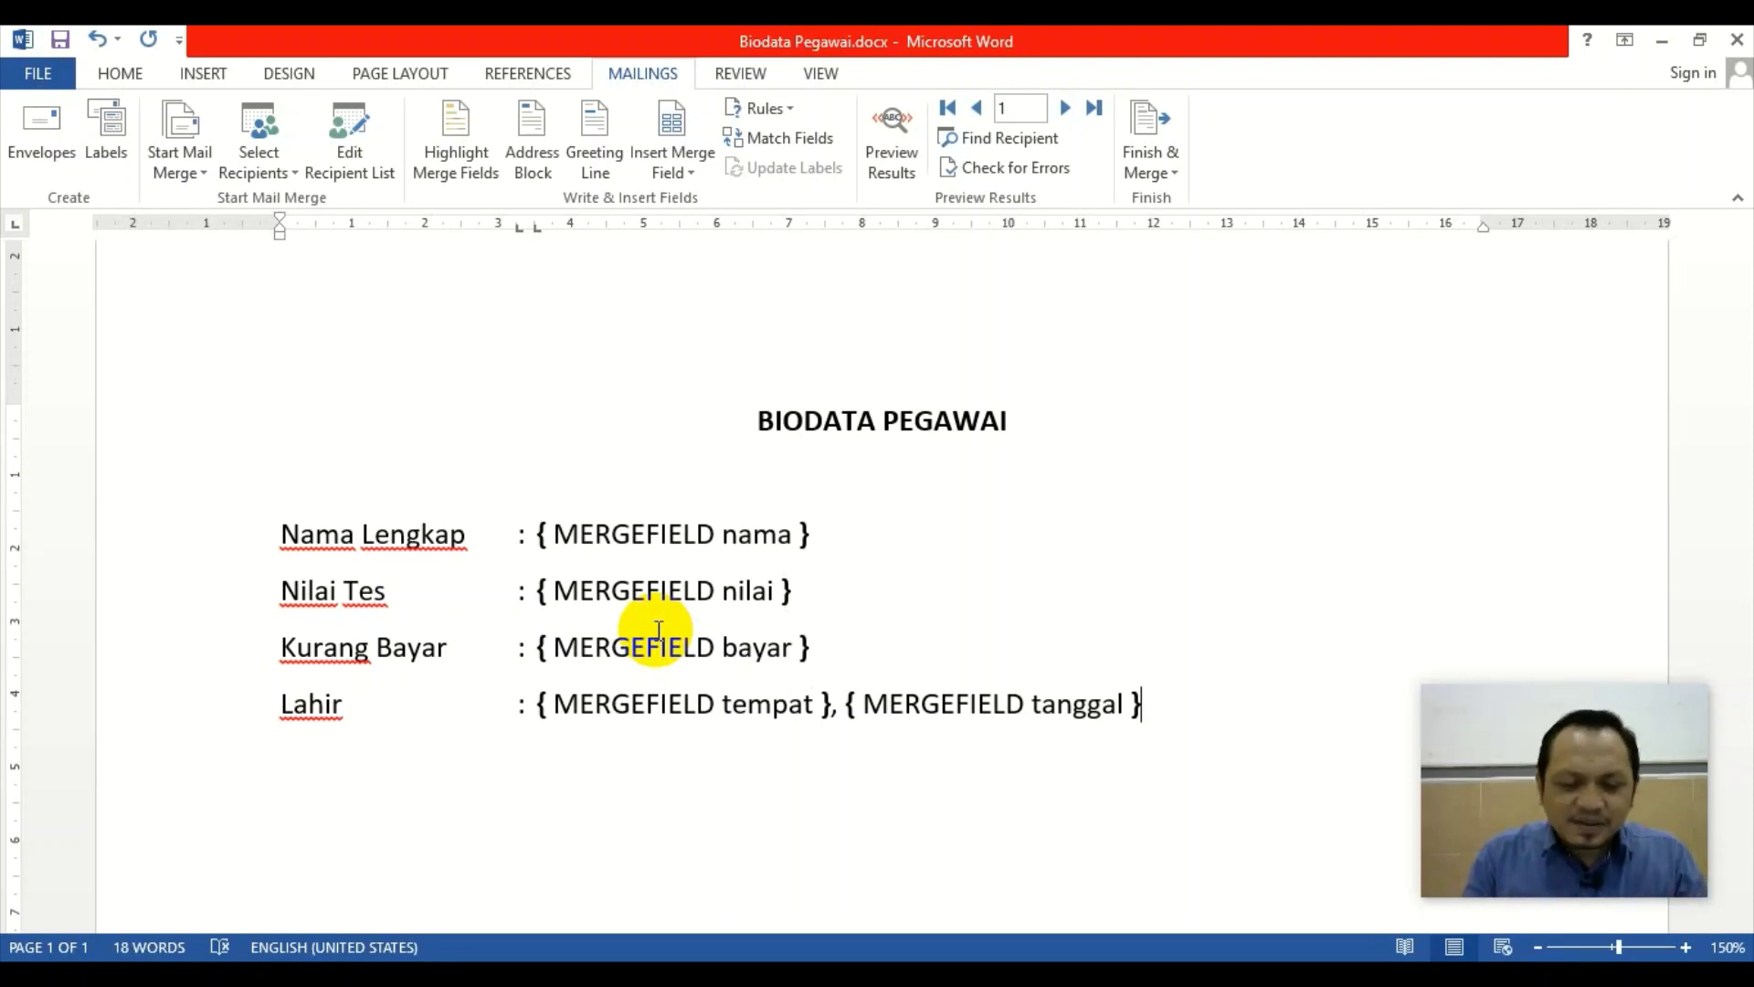
key("alt+F9")
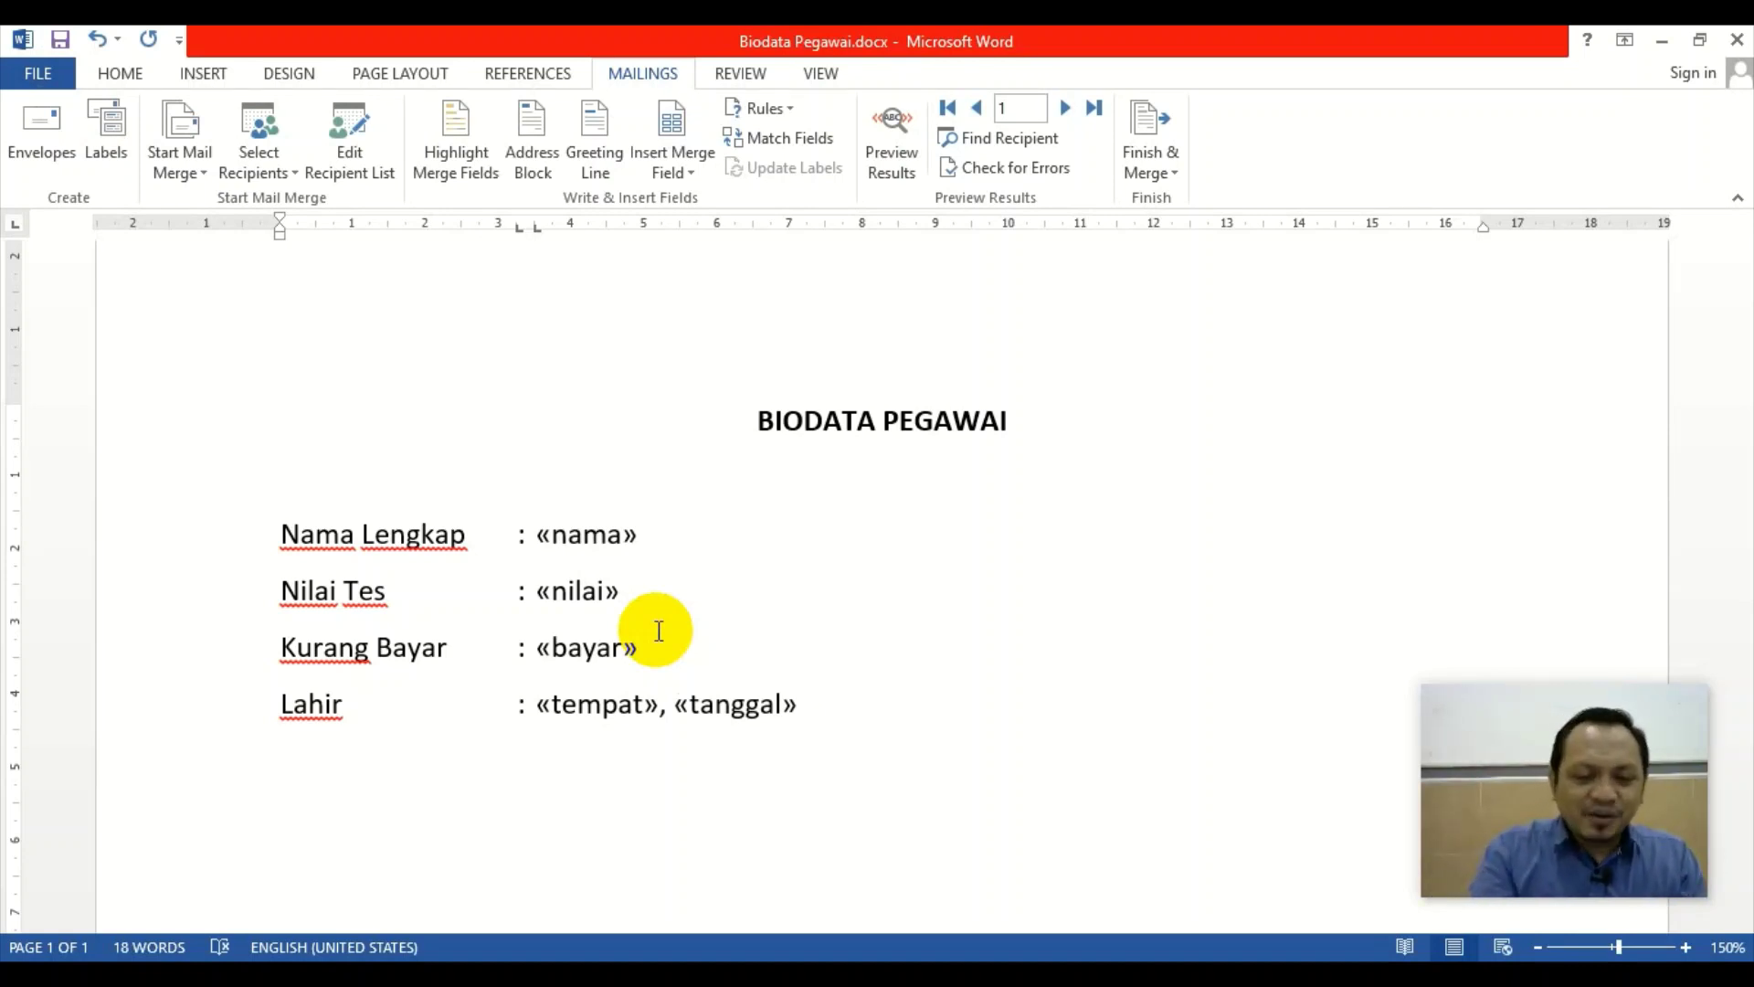
key("alt")
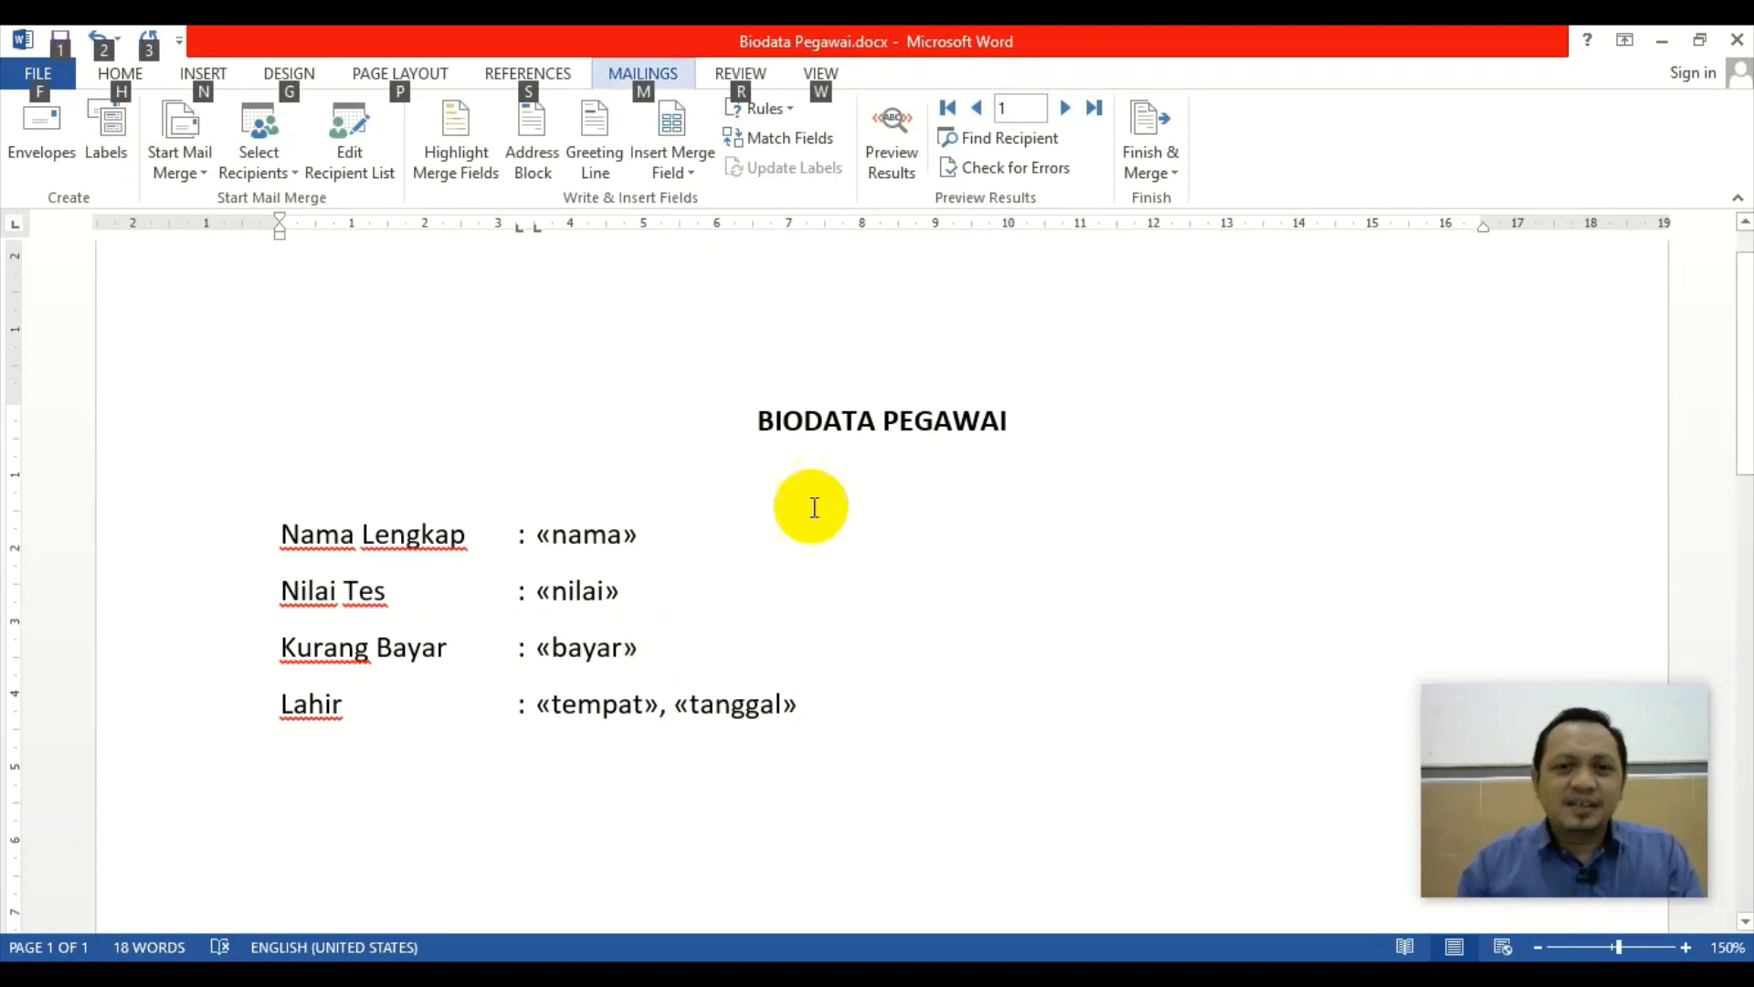
left_click(909, 517)
key("alt+F9")
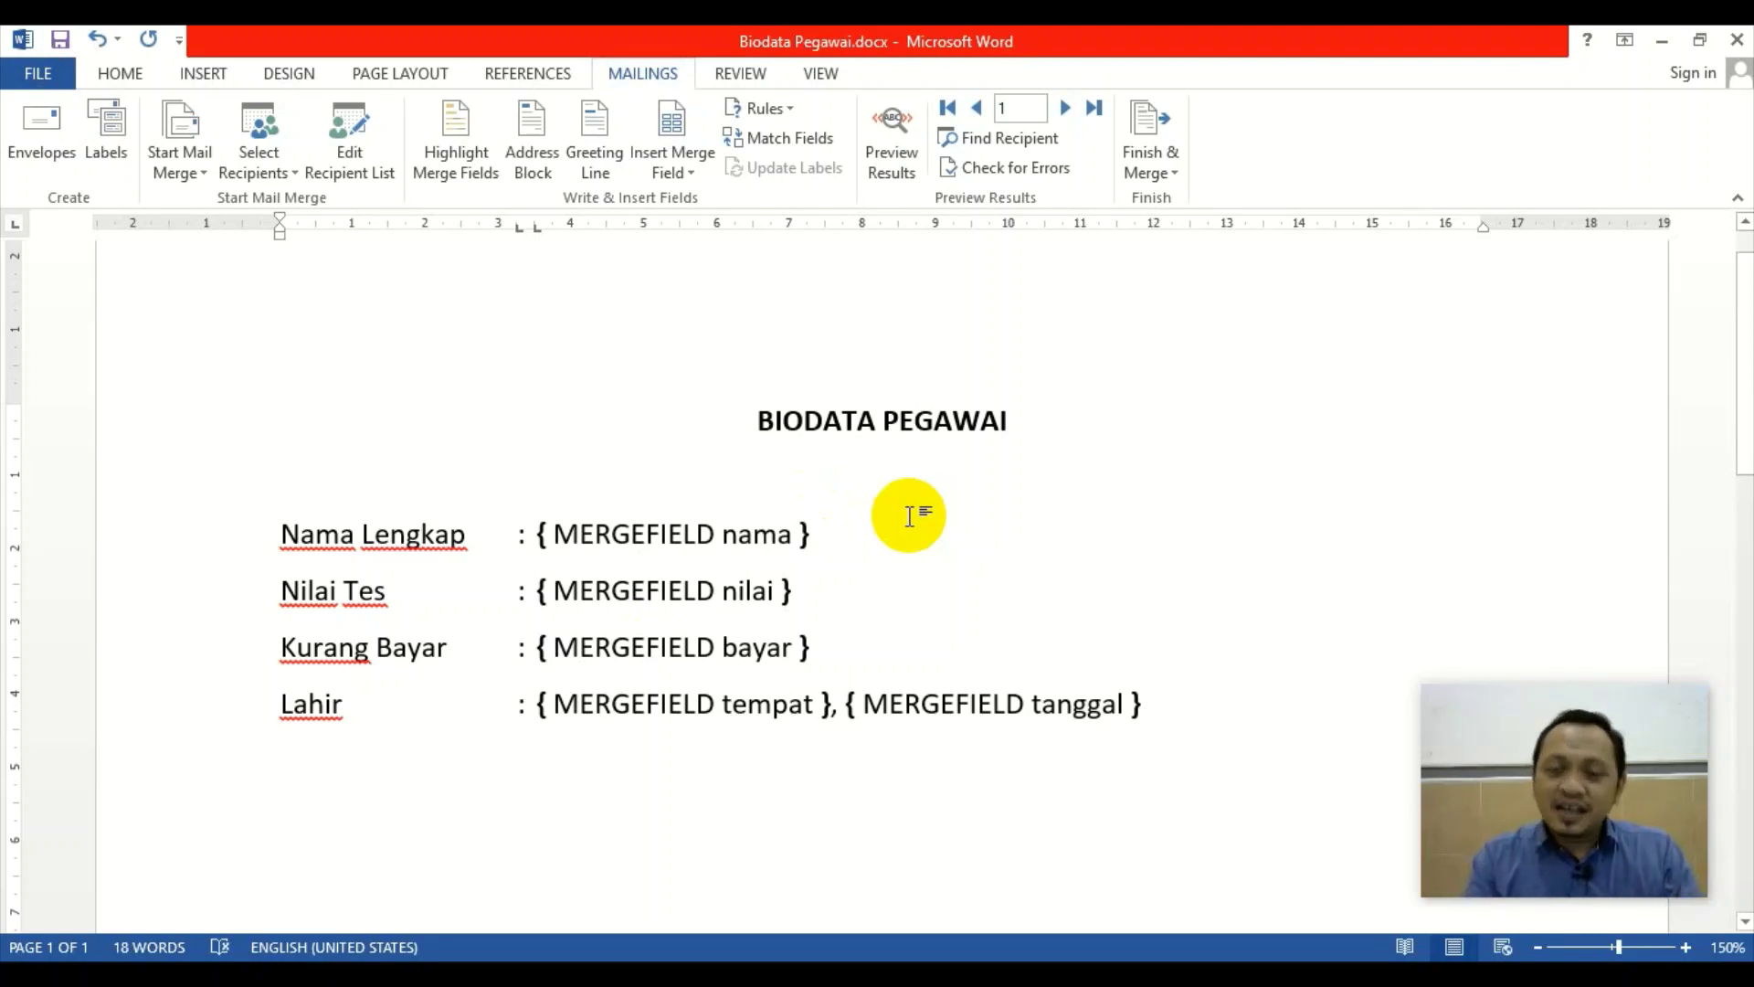
key("alt+F9")
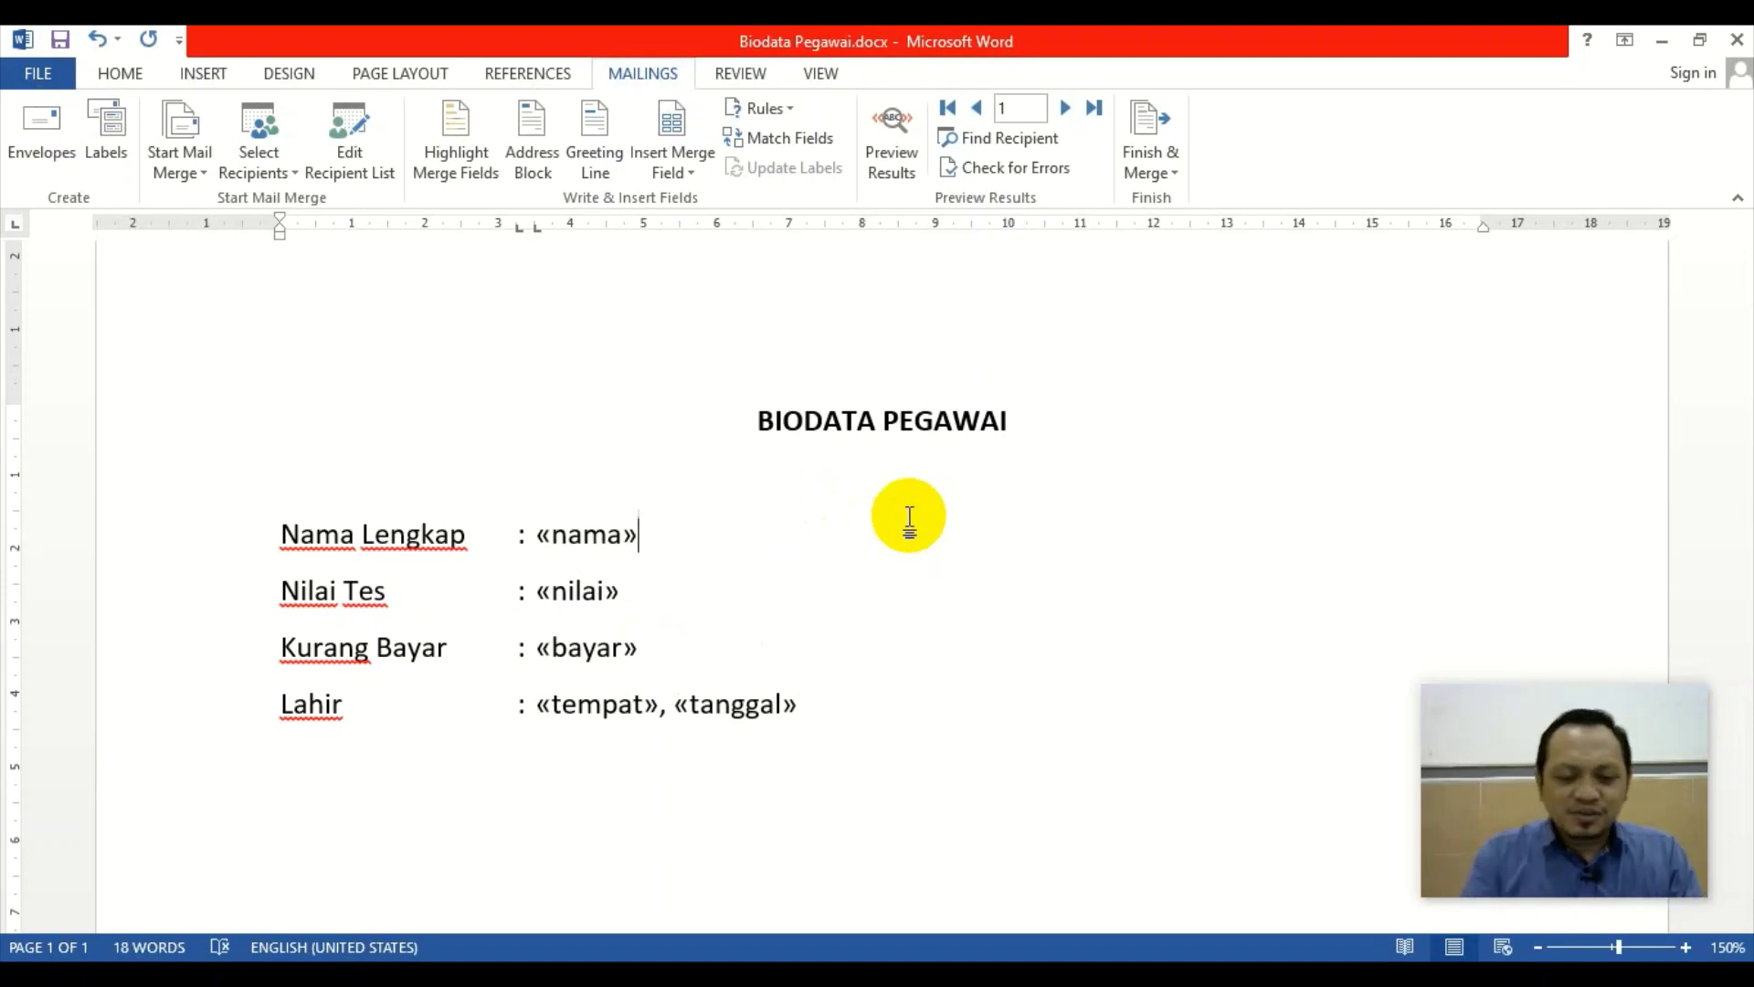
key("alt+F9")
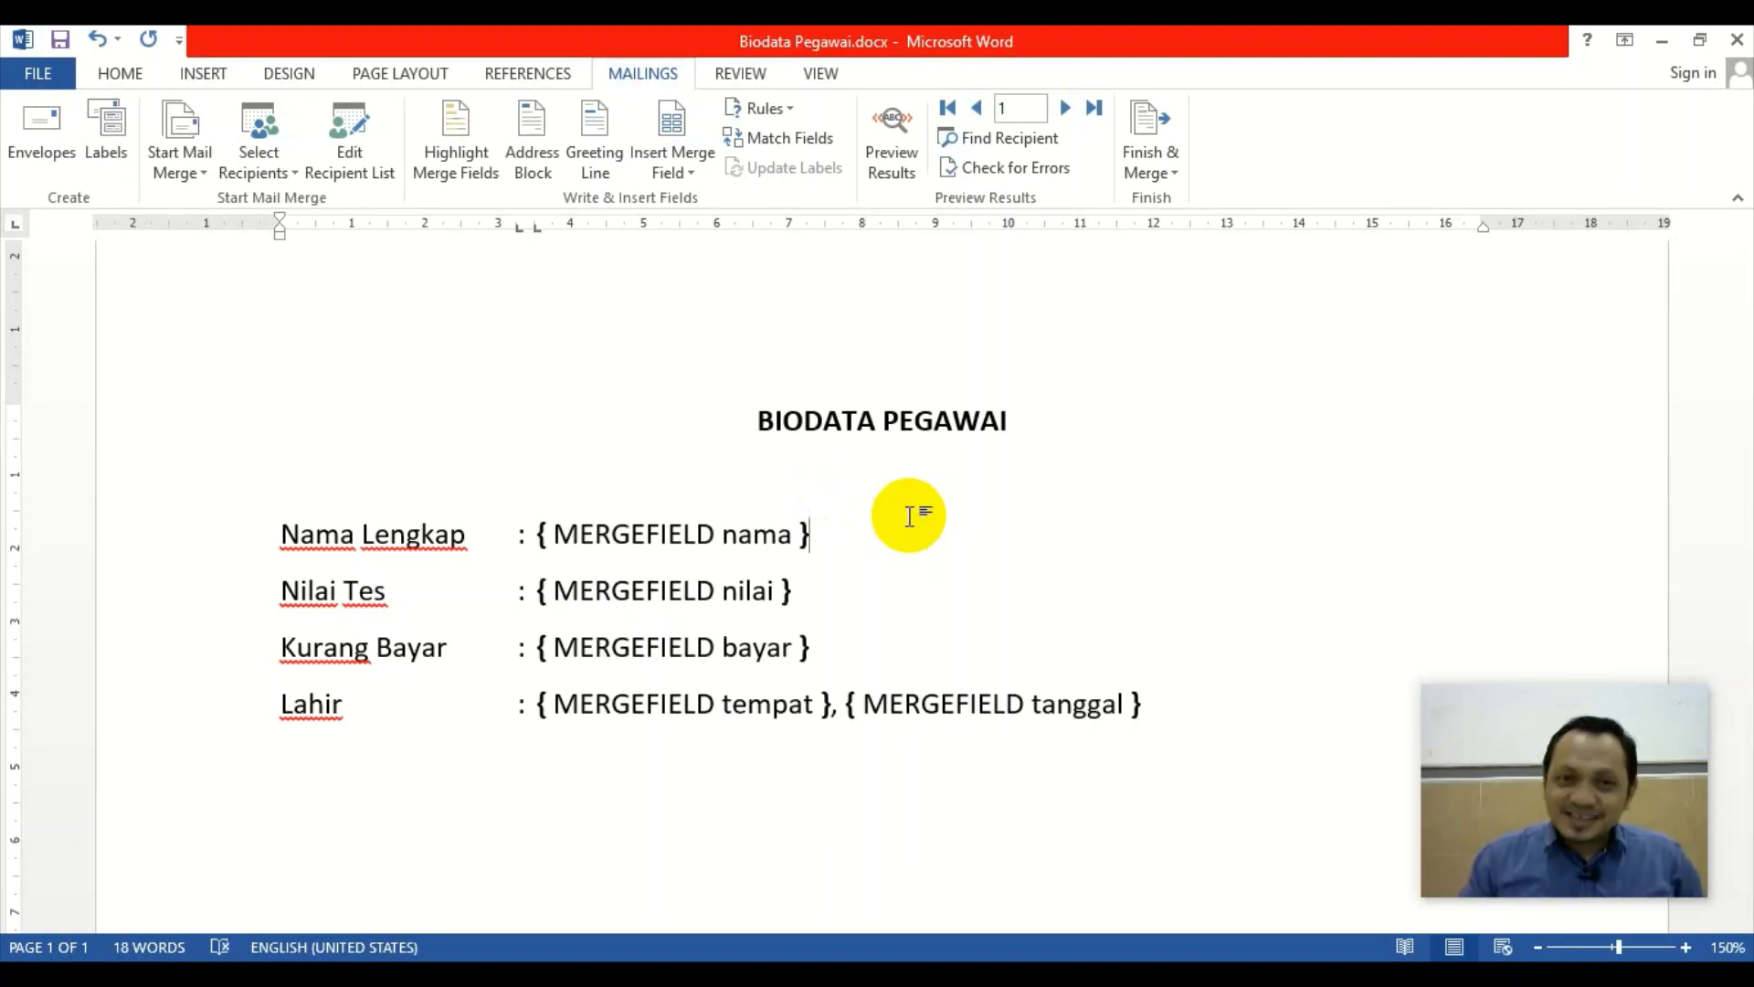
left_click(777, 590)
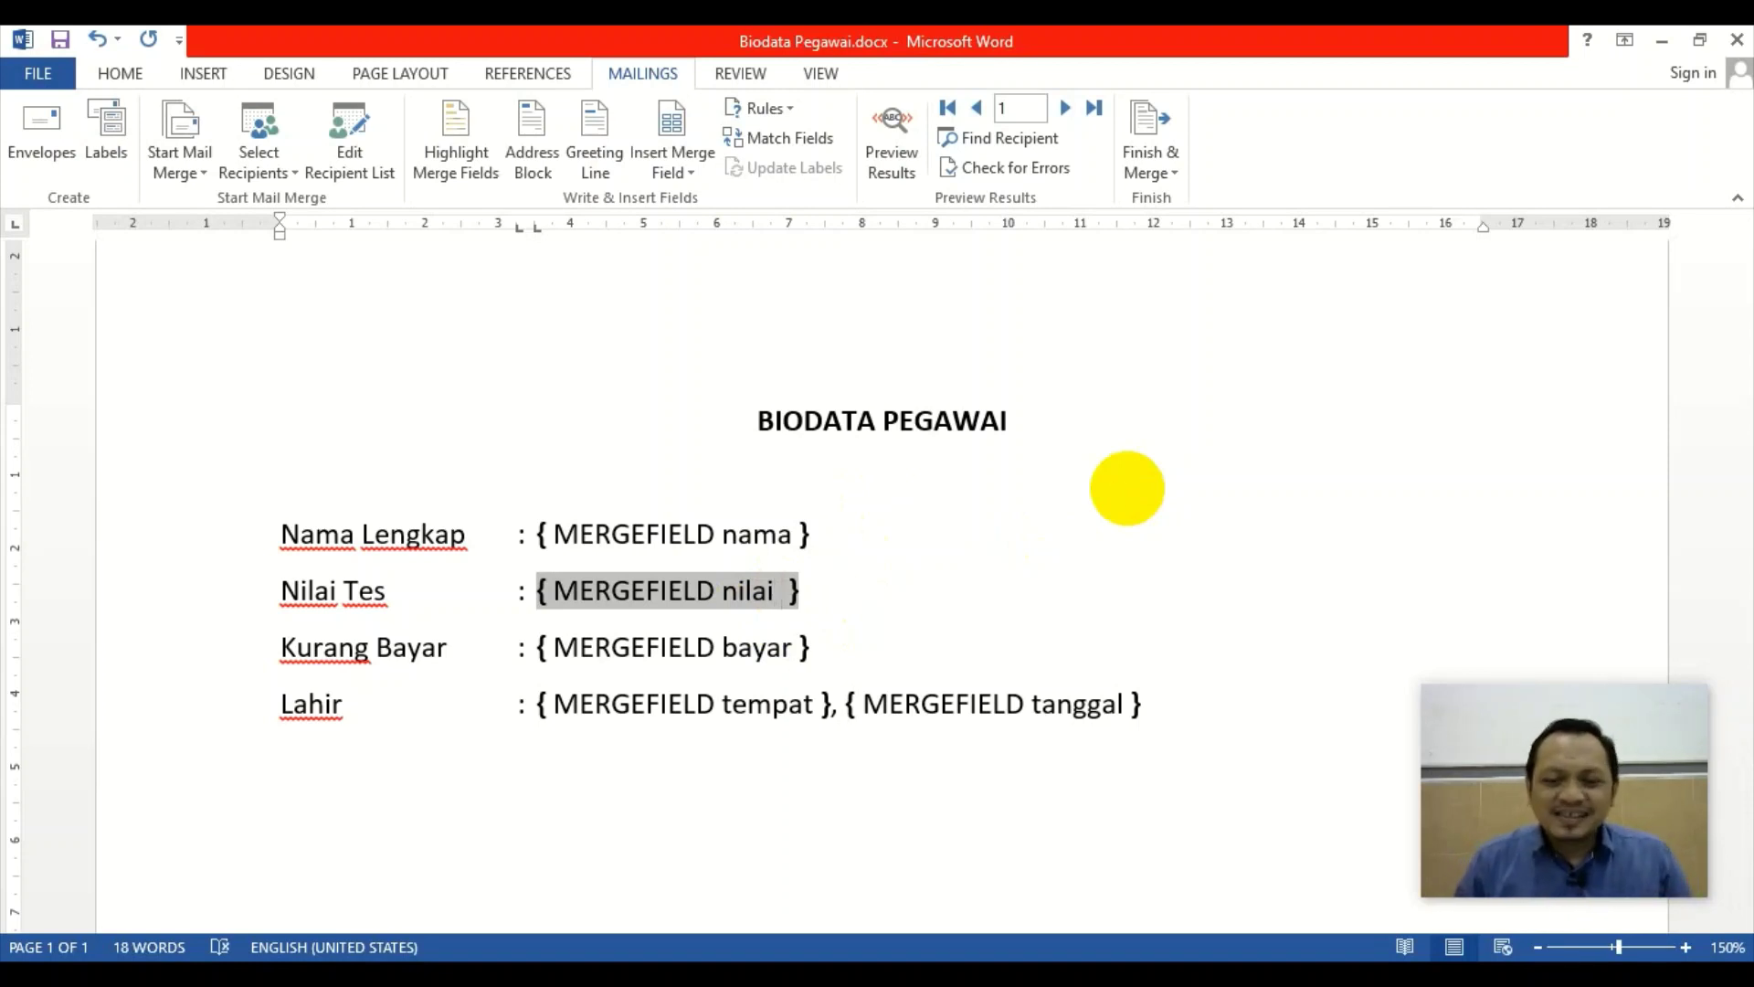
key("BackSpace")
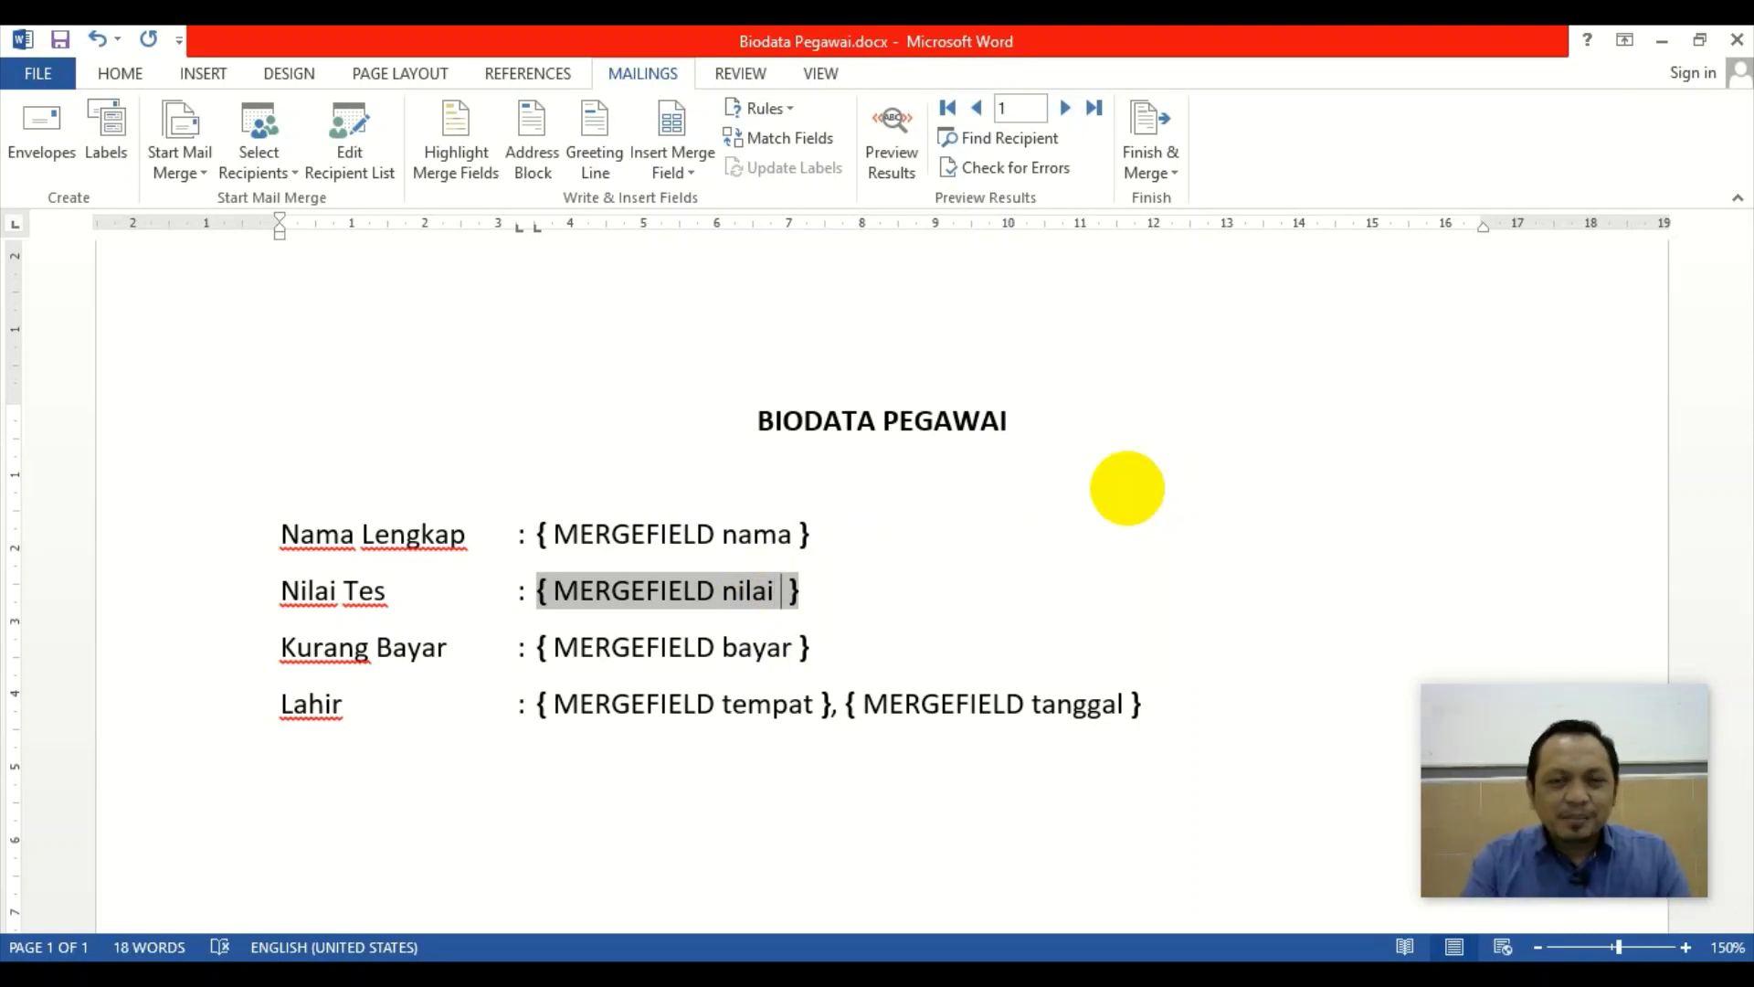
Type the \# "0,00" number switch into the nilai field code, fixing a mistyped slash
type("\\")
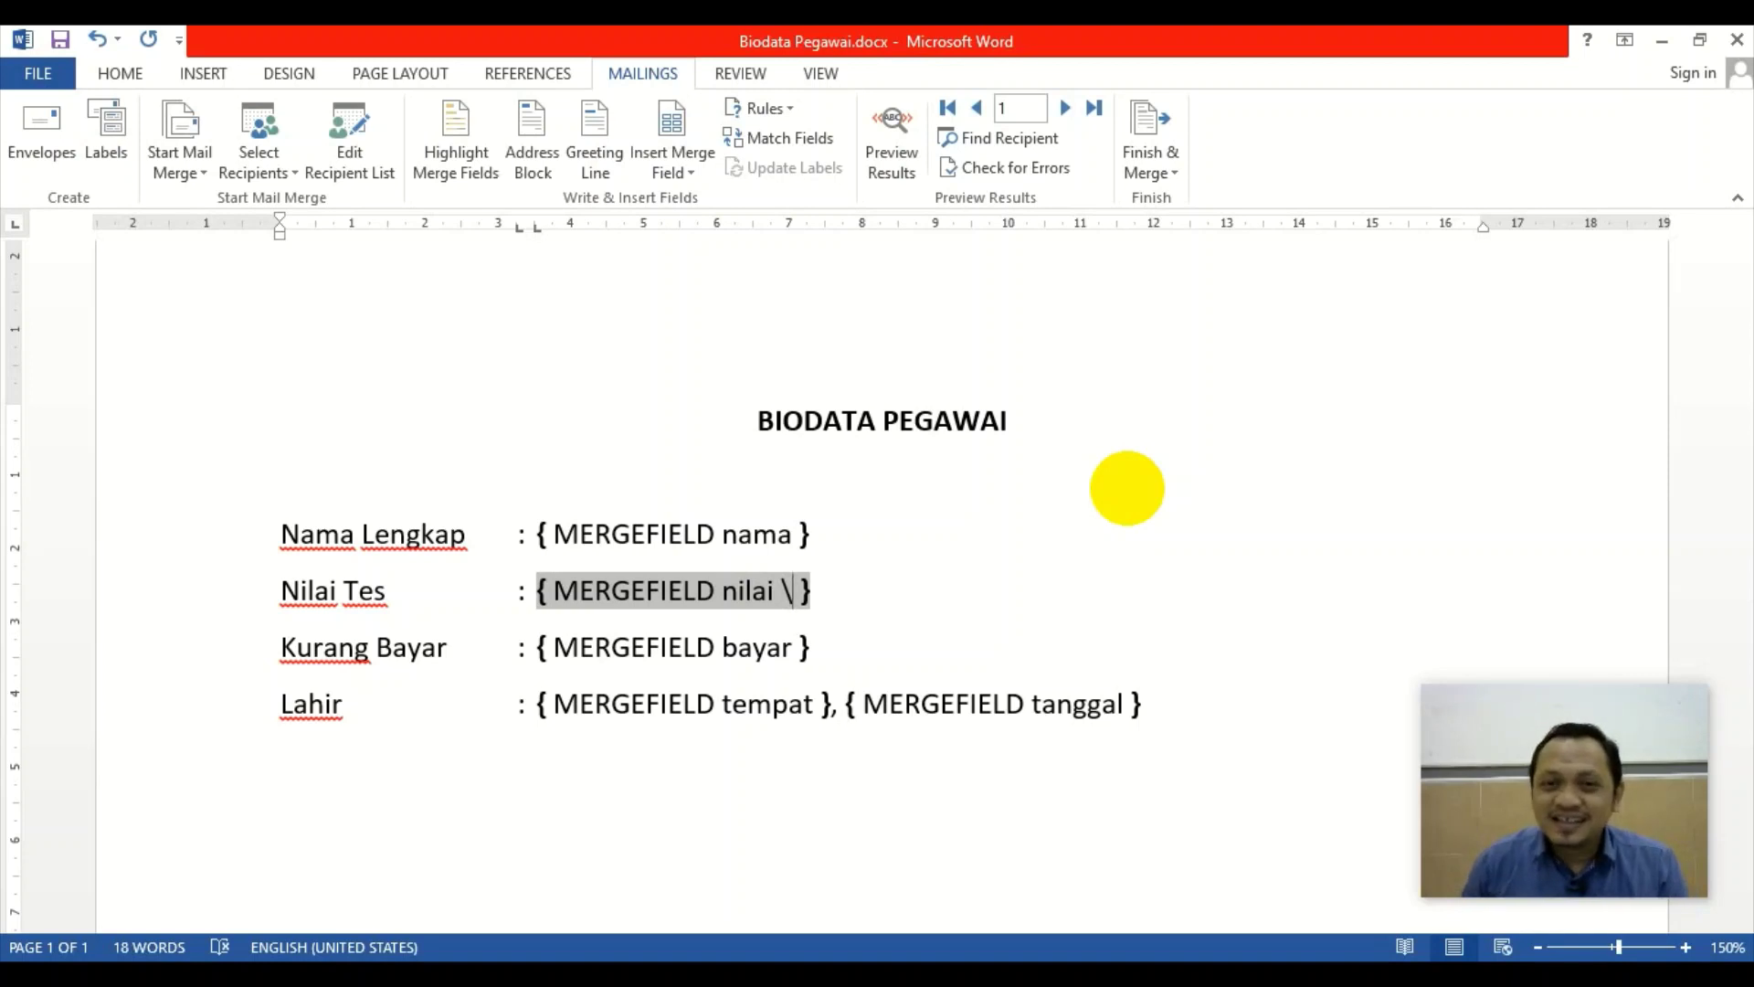
key("BackSpace")
type("/")
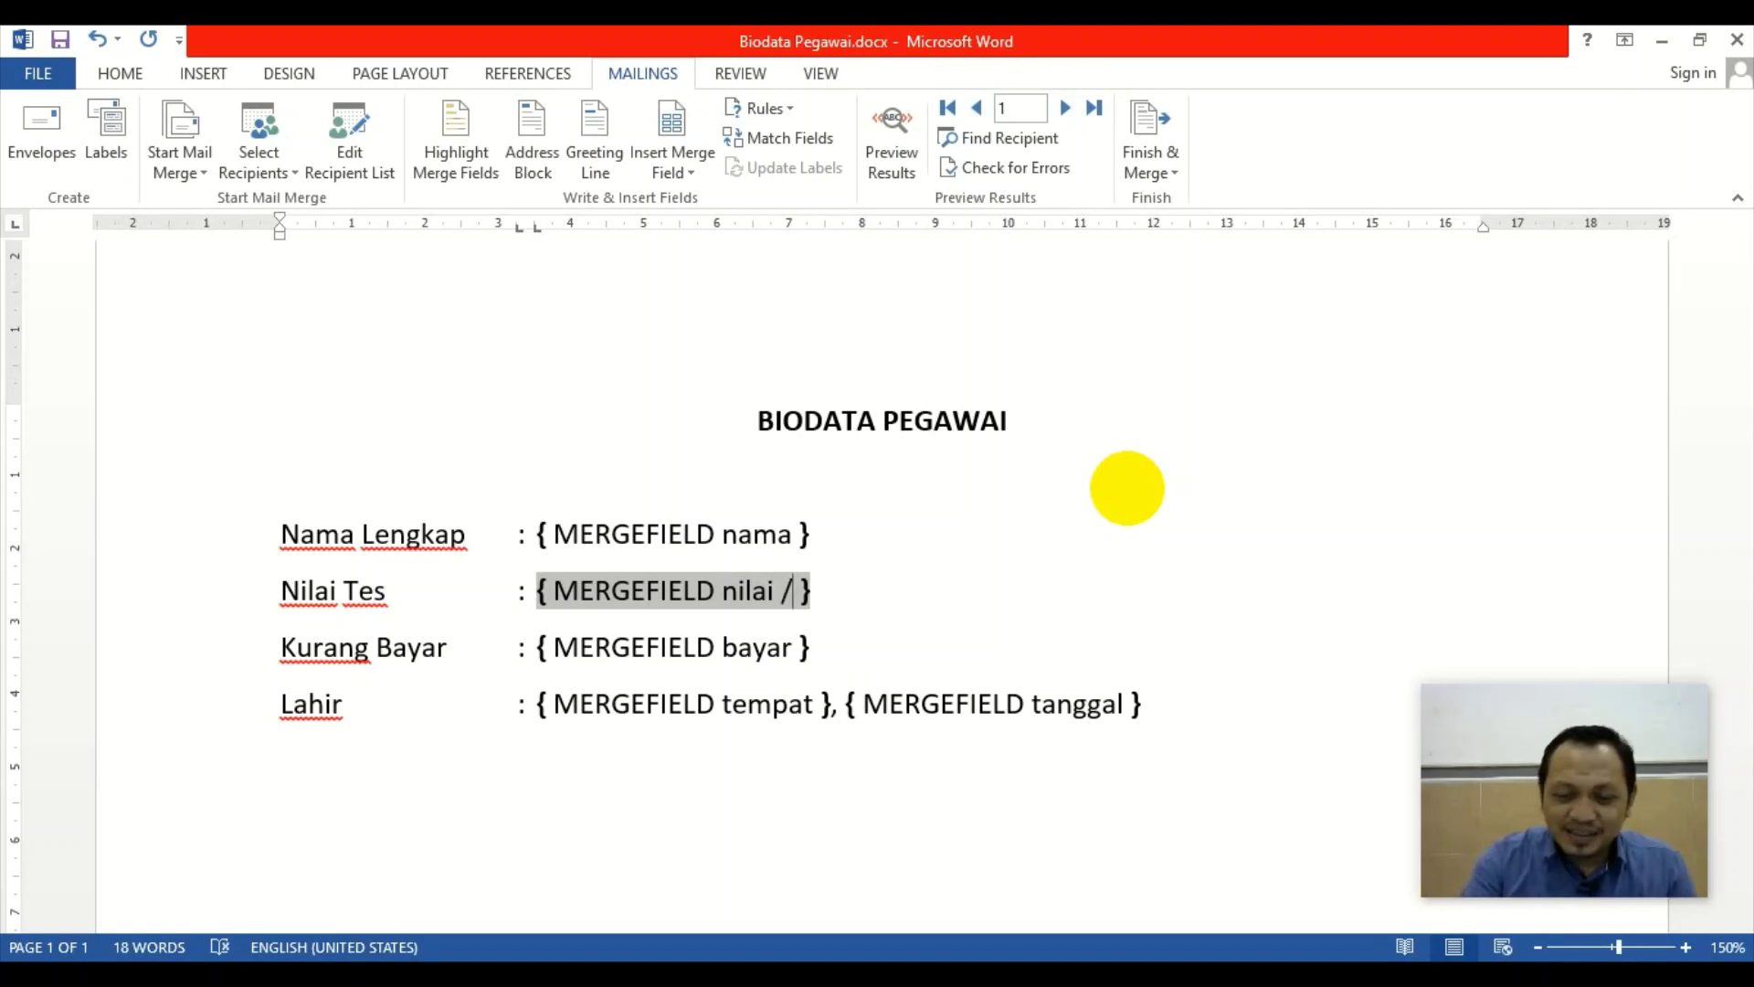
key("BackSpace")
type("\\")
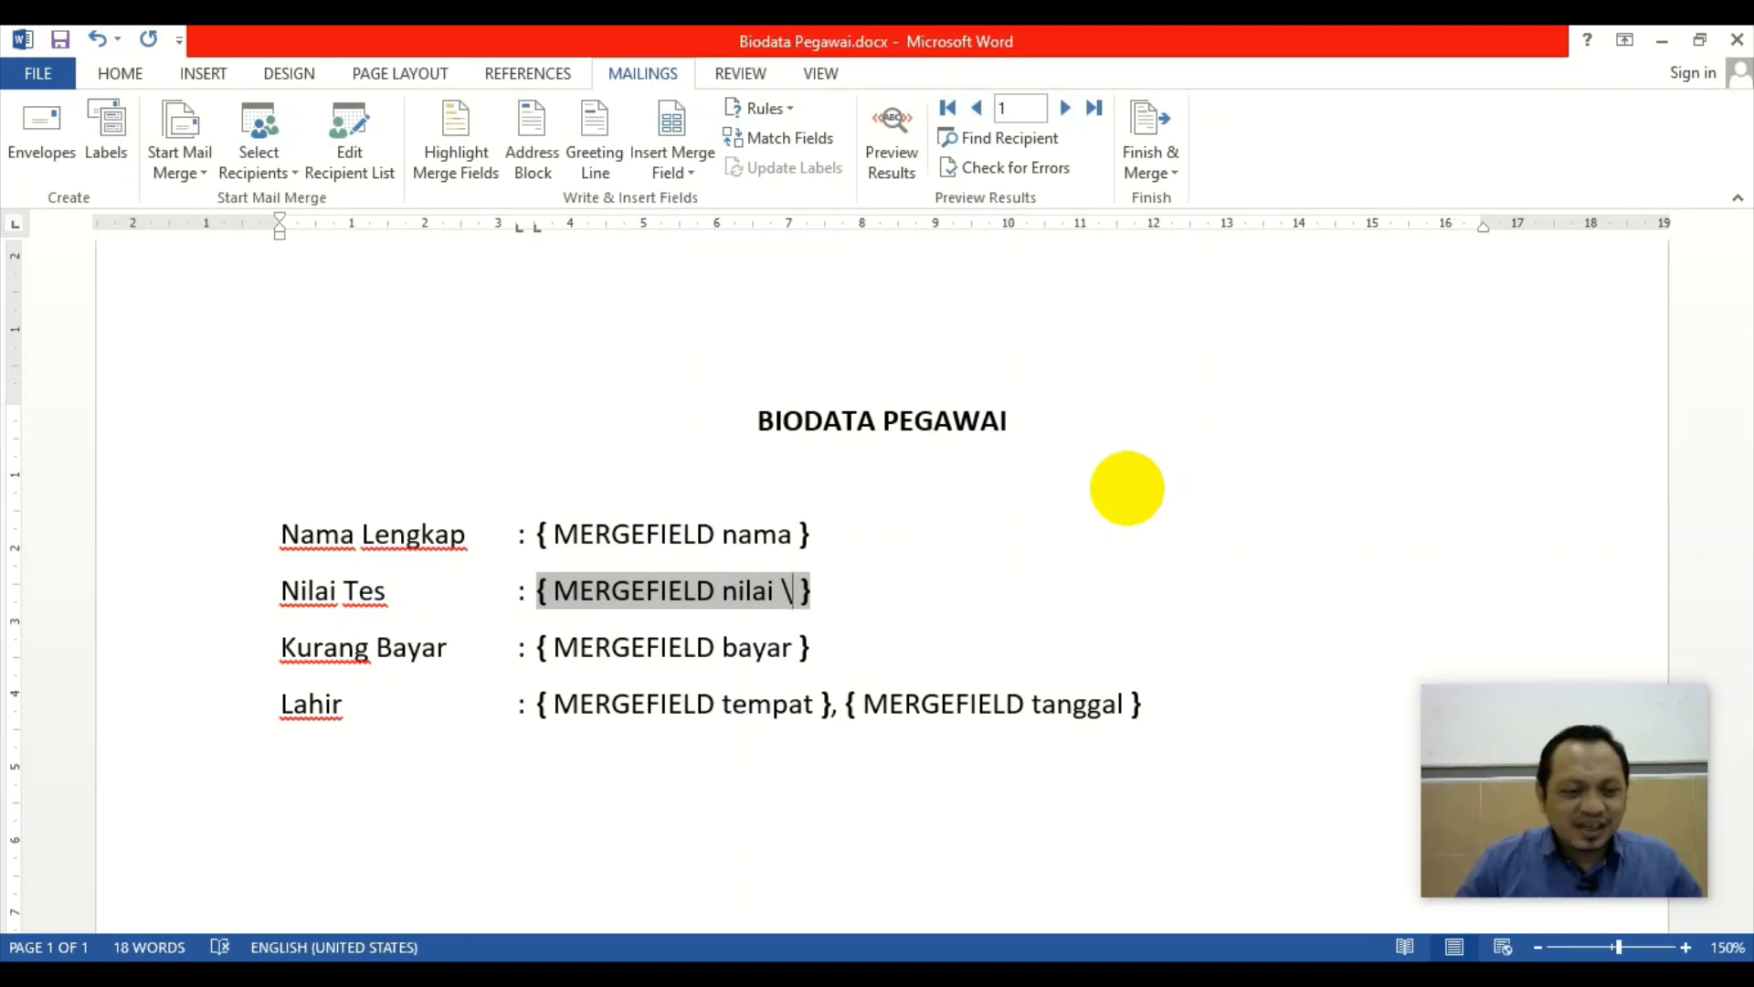
type("#")
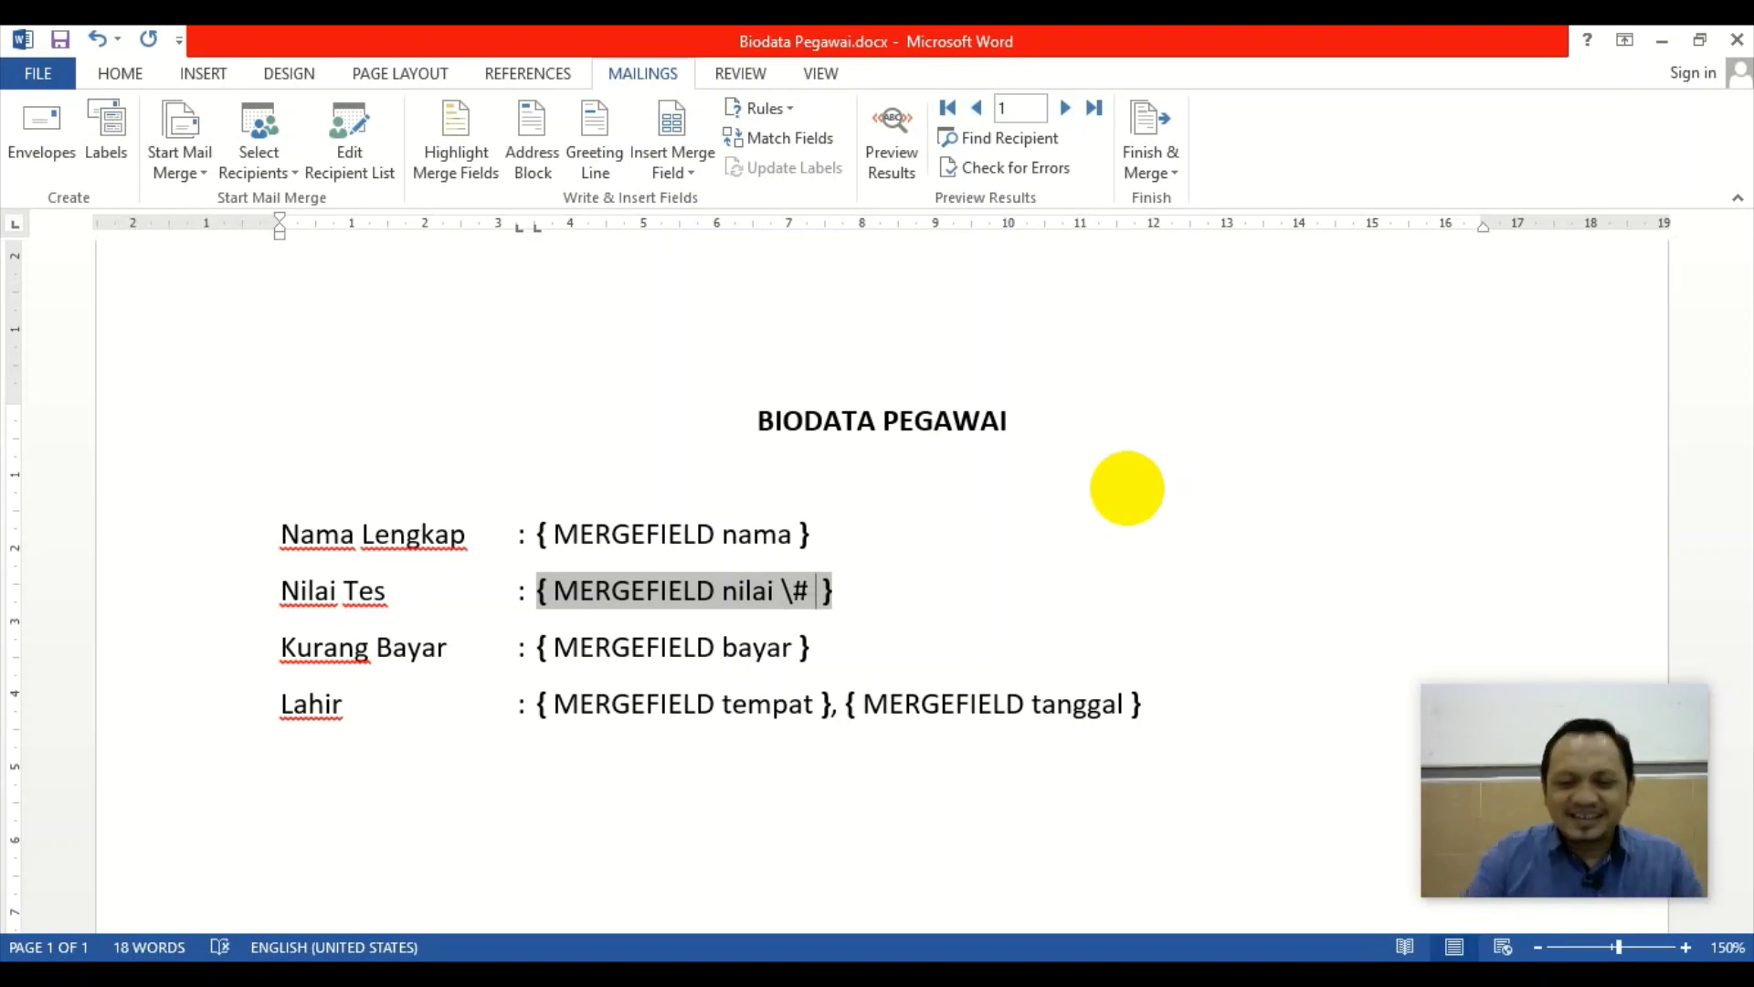
type("\" ")
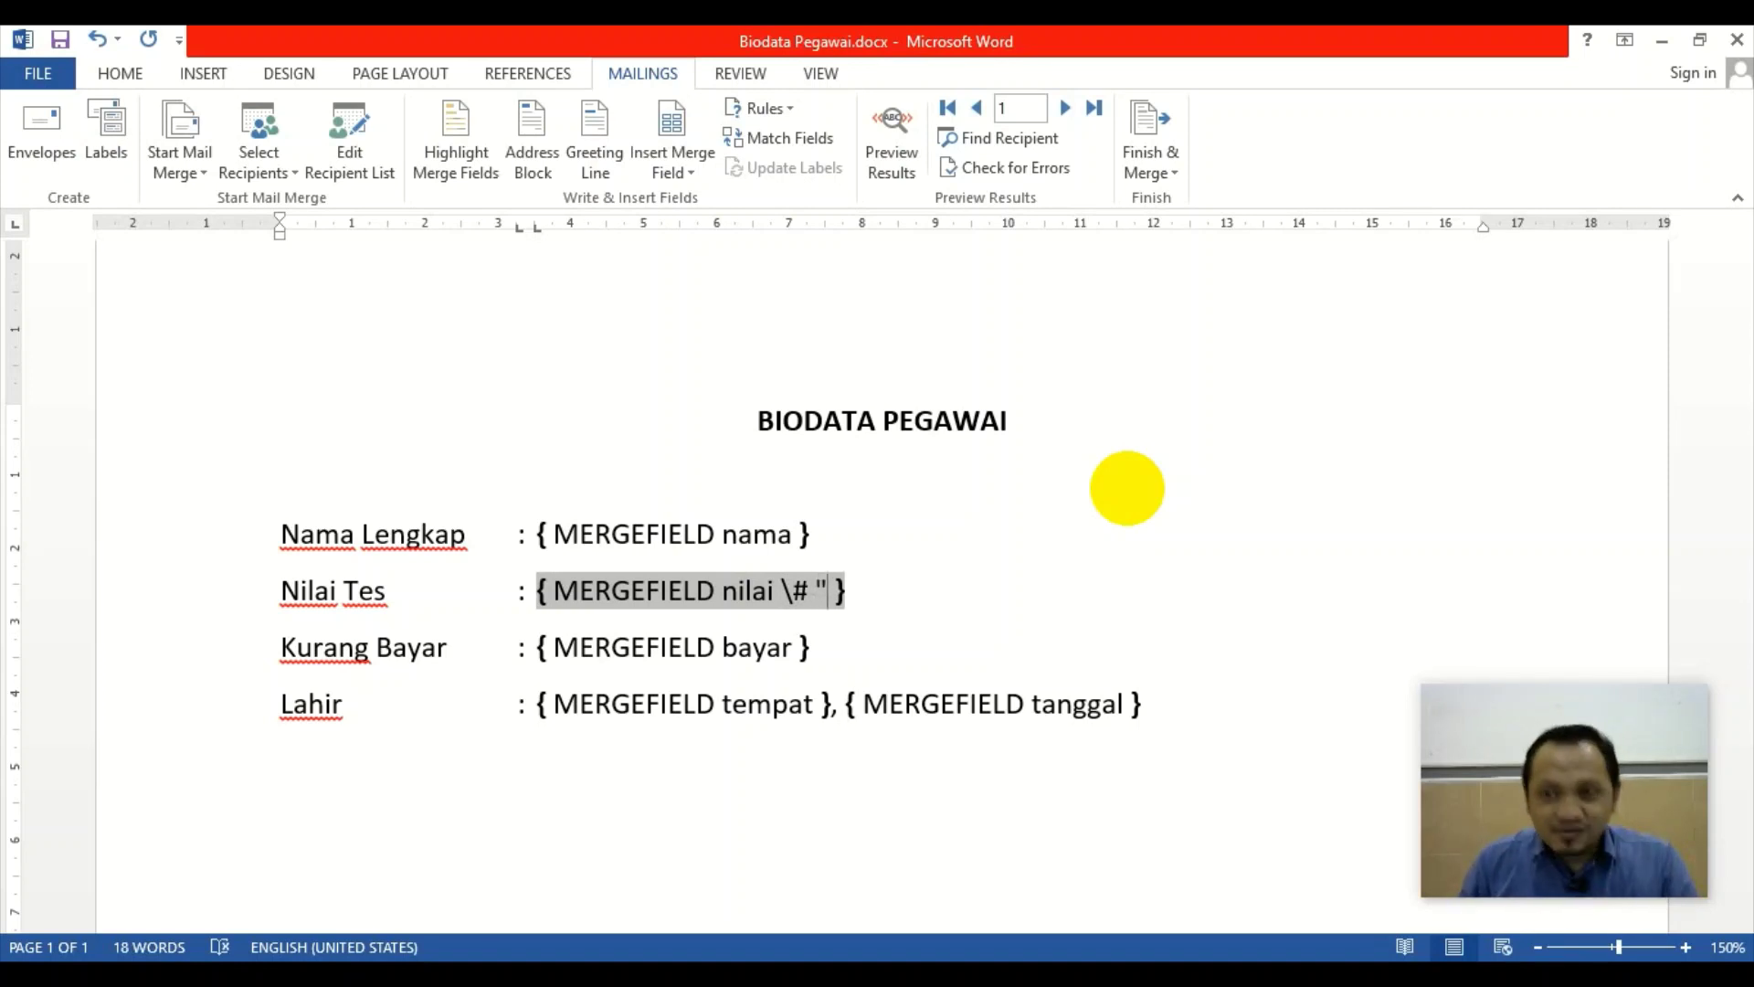
type("0")
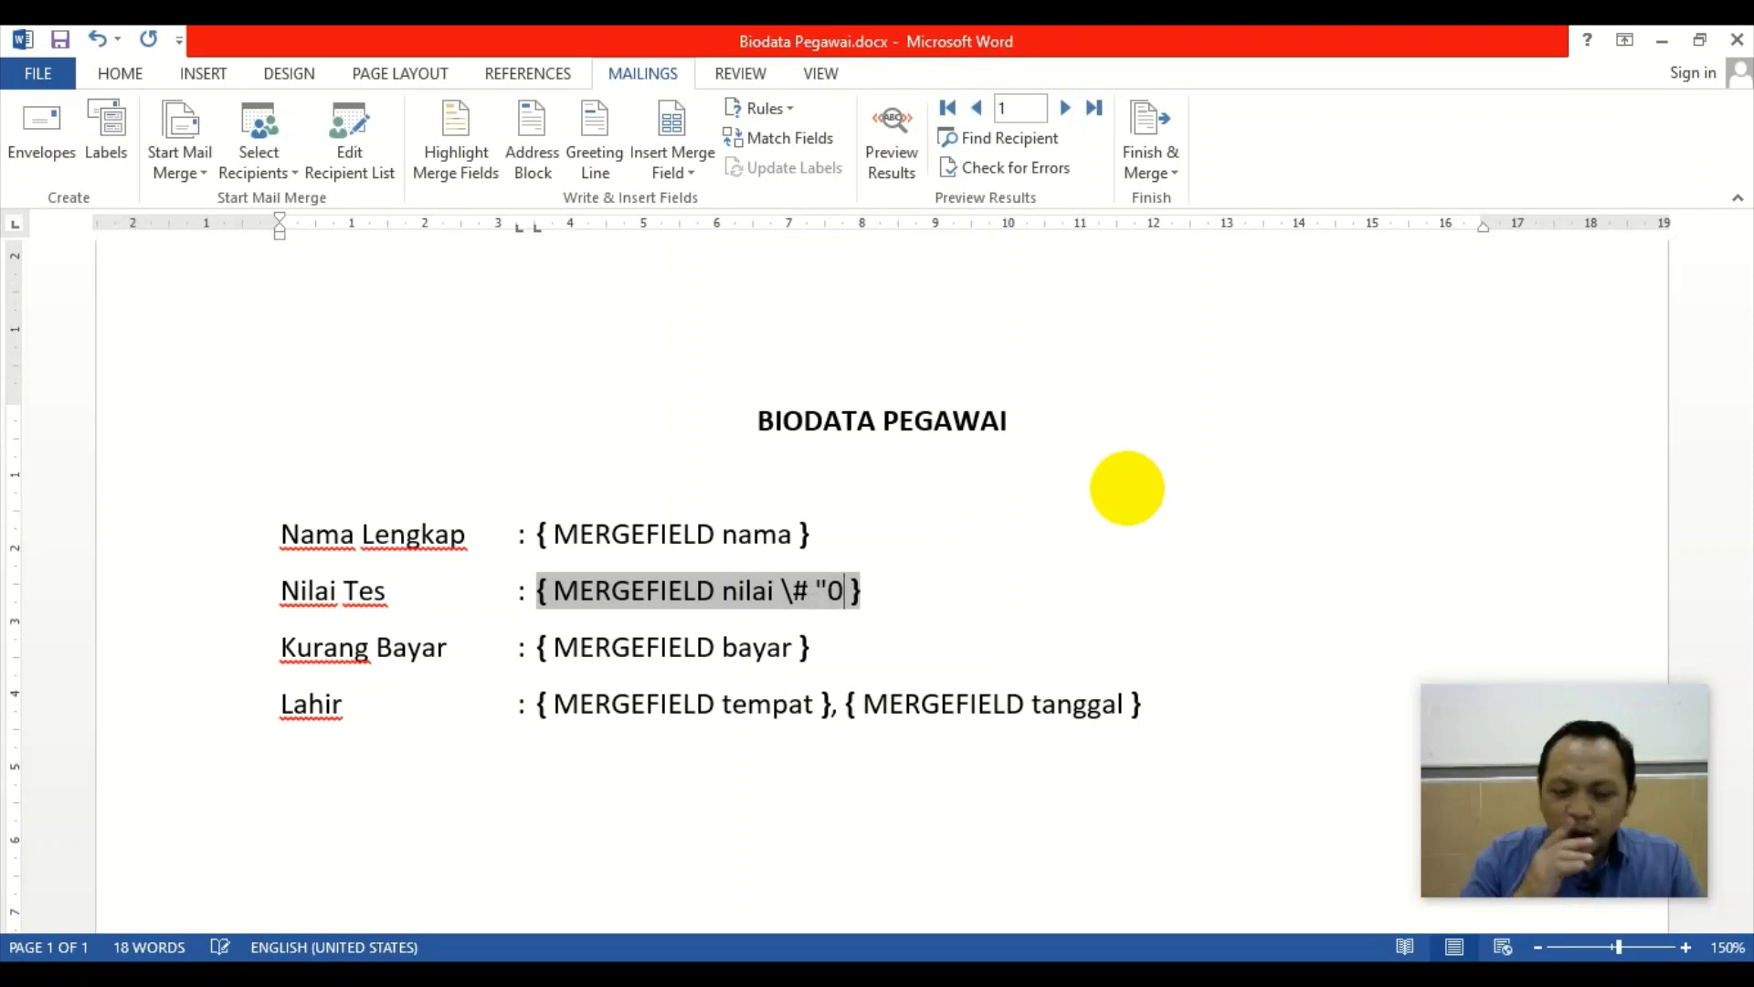
type(",00")
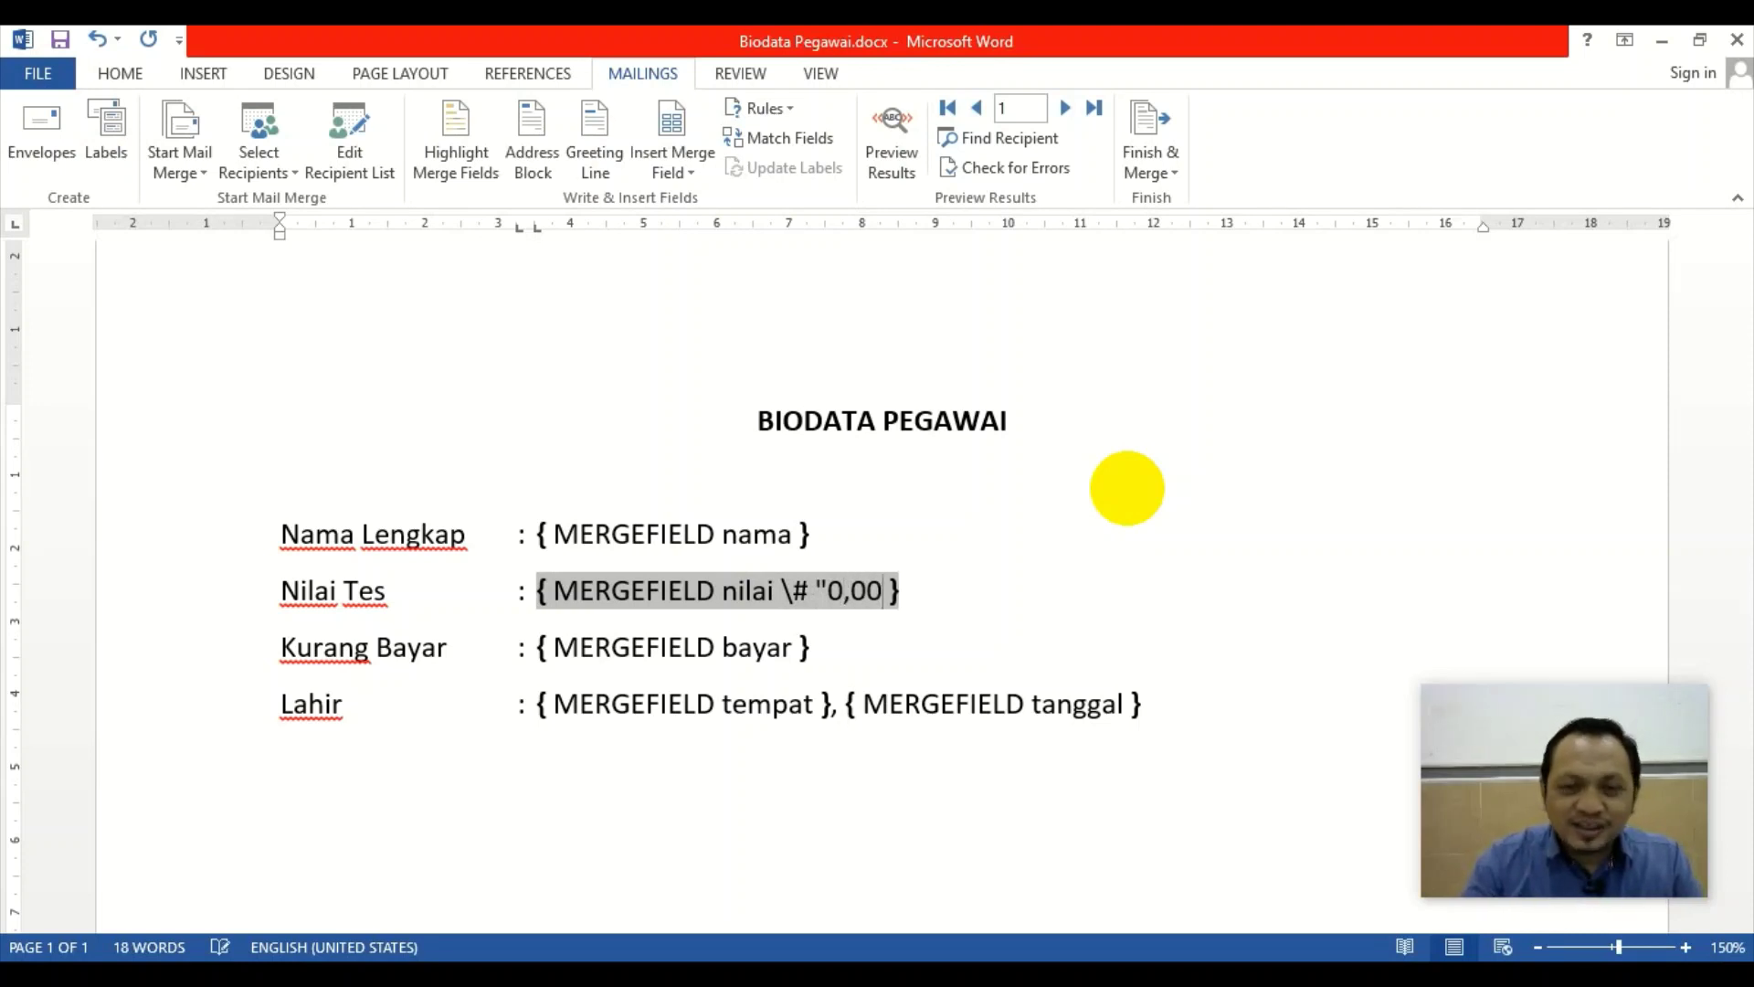
type("\"")
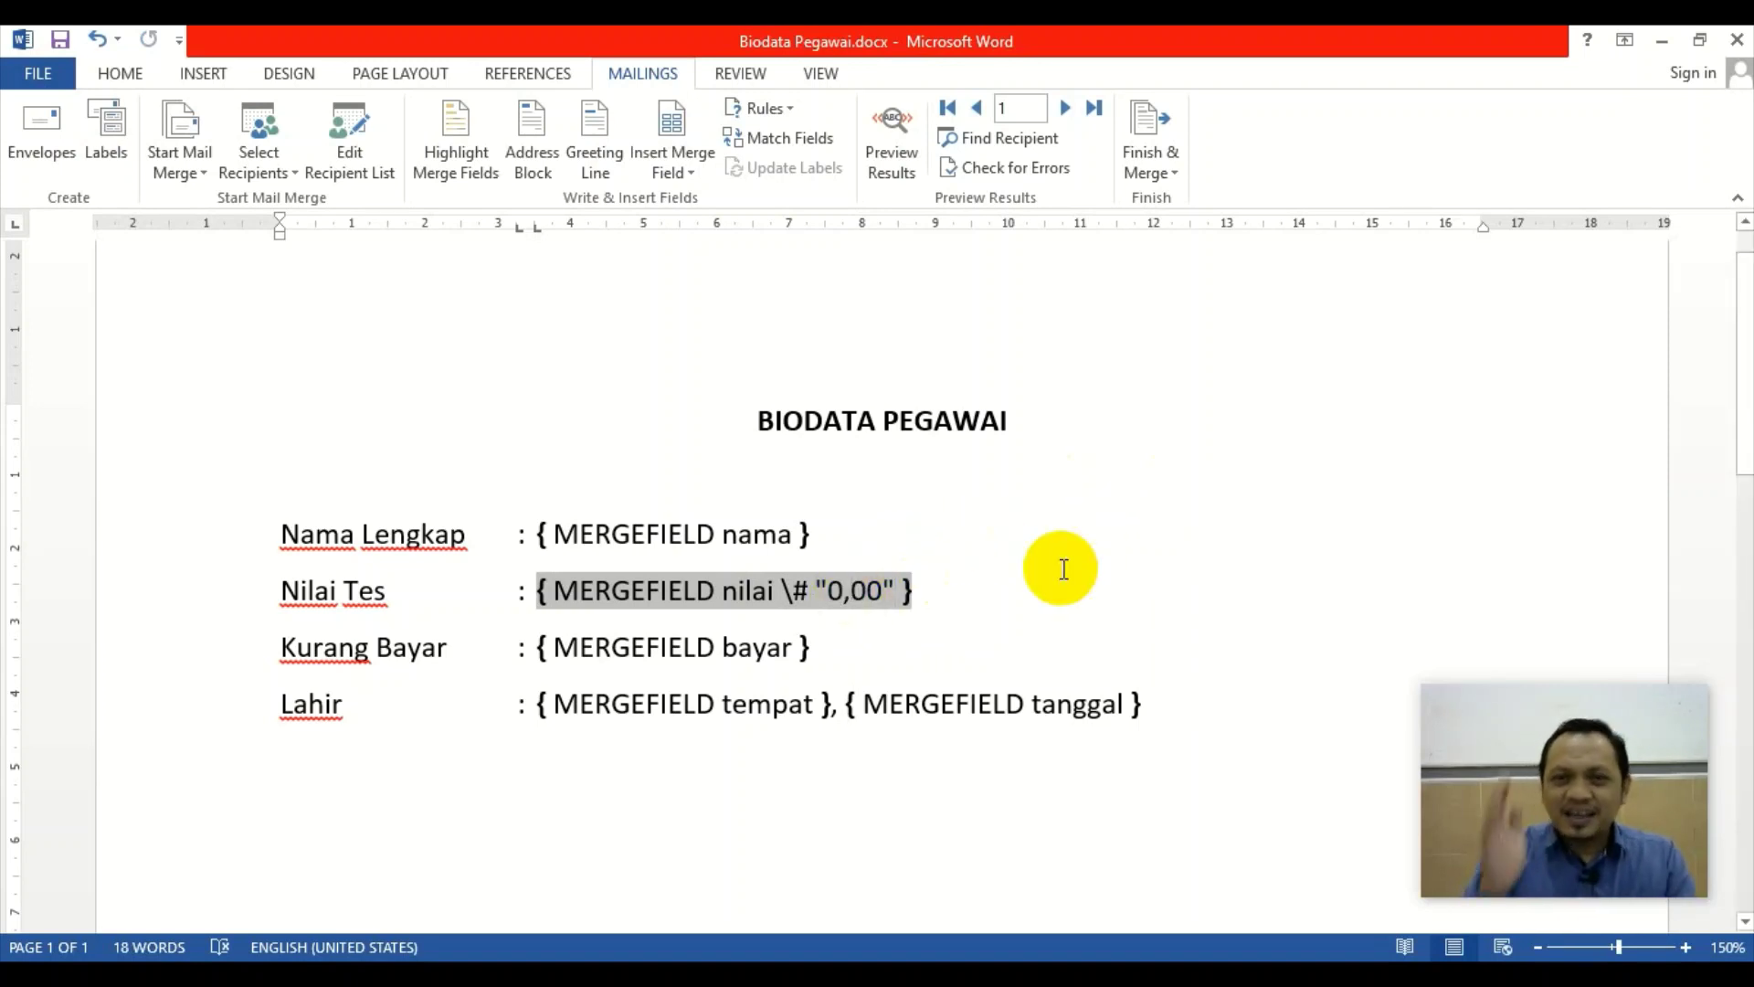
Hide field codes and preview records 1–3, where Nilai Tes reads 80,75, 85,50 and 76,00
key("shift+Left")
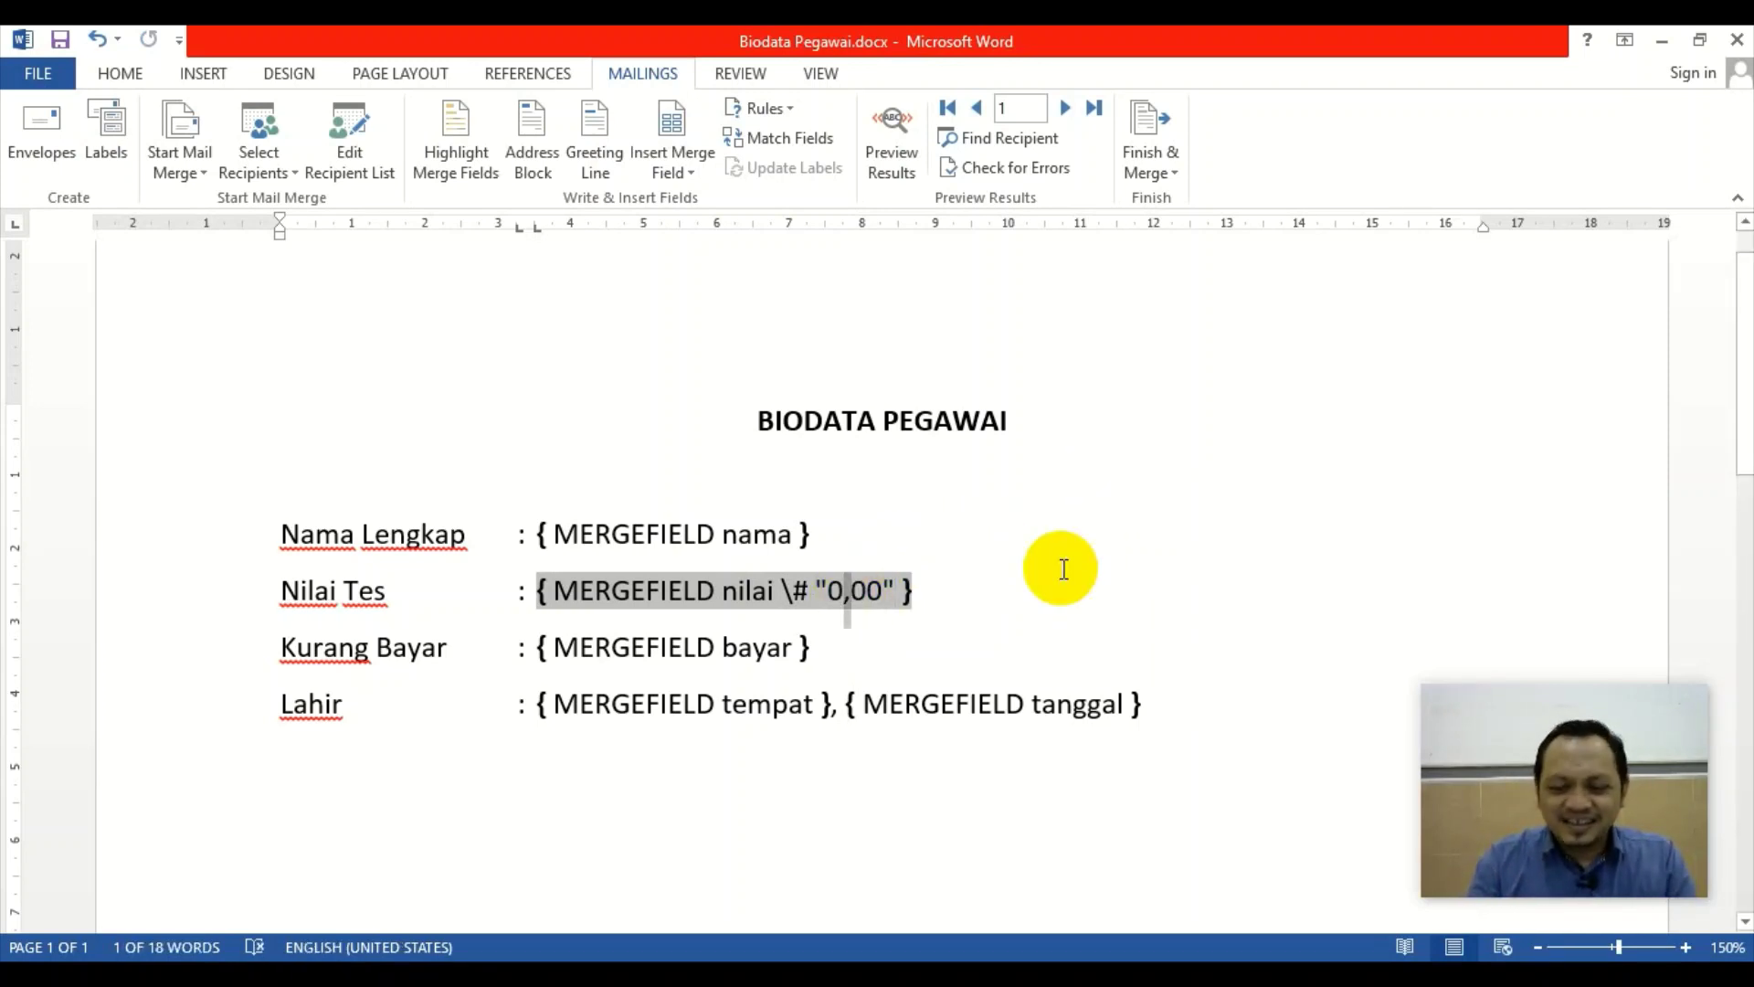
key("Left")
key("Left")
key("Left")
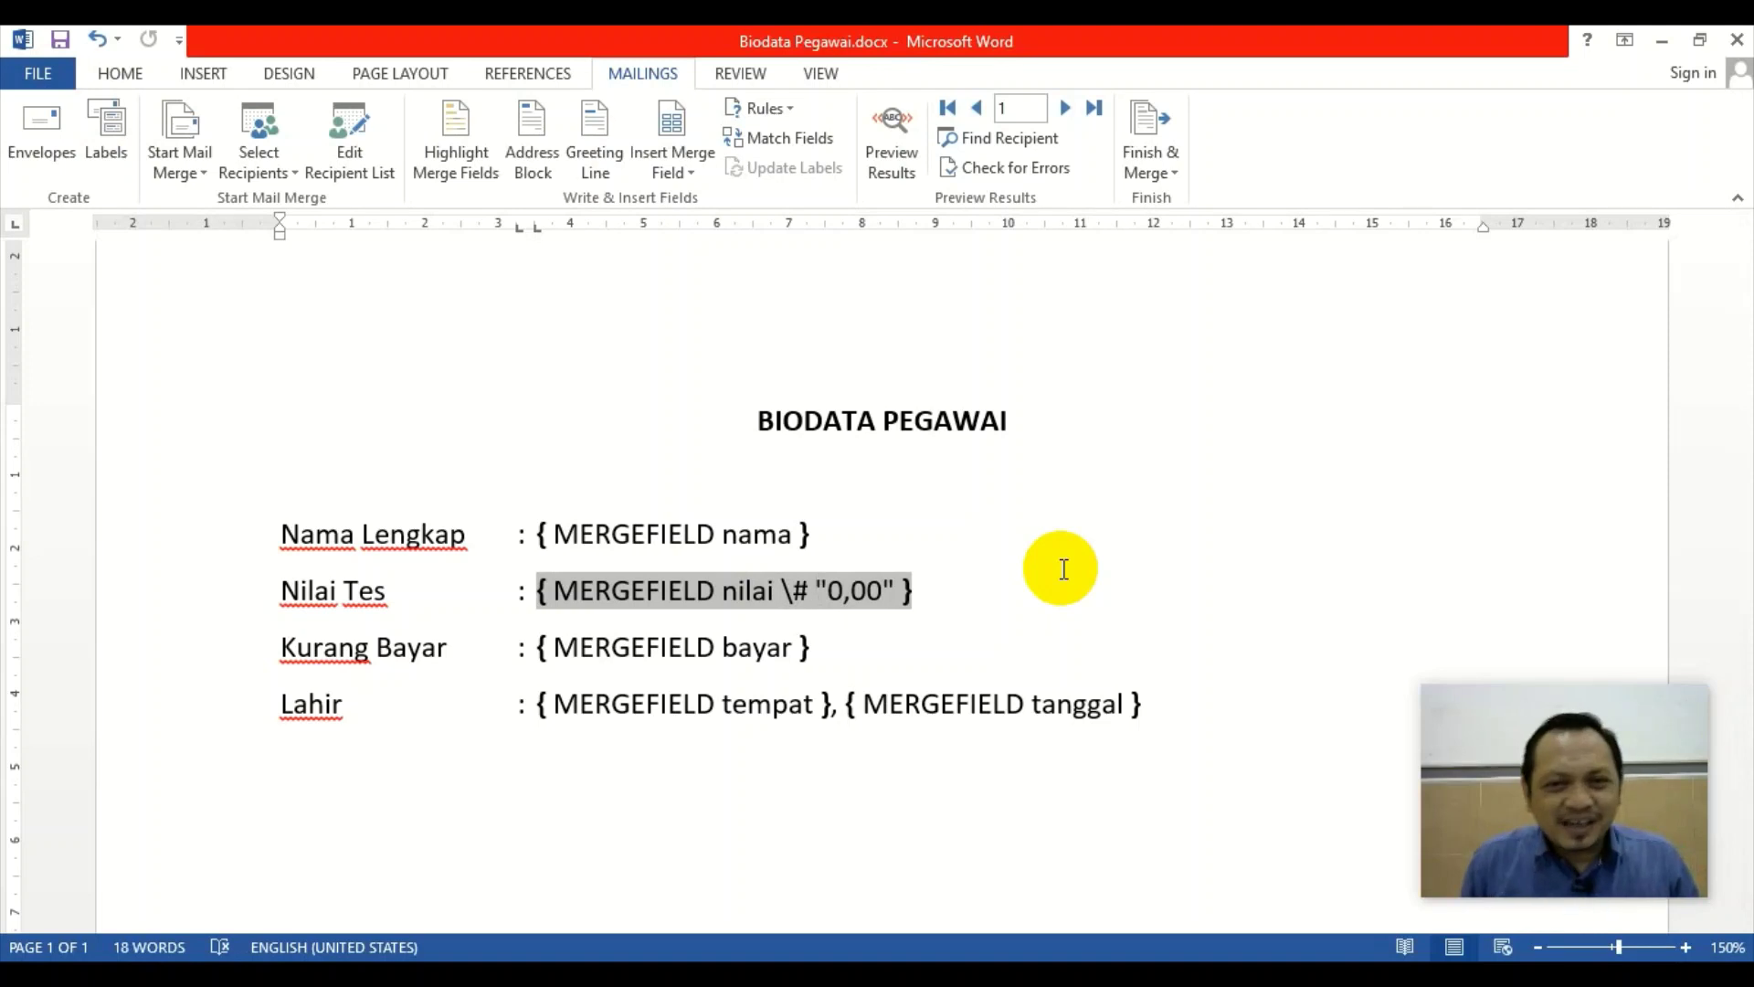
key("alt+F9")
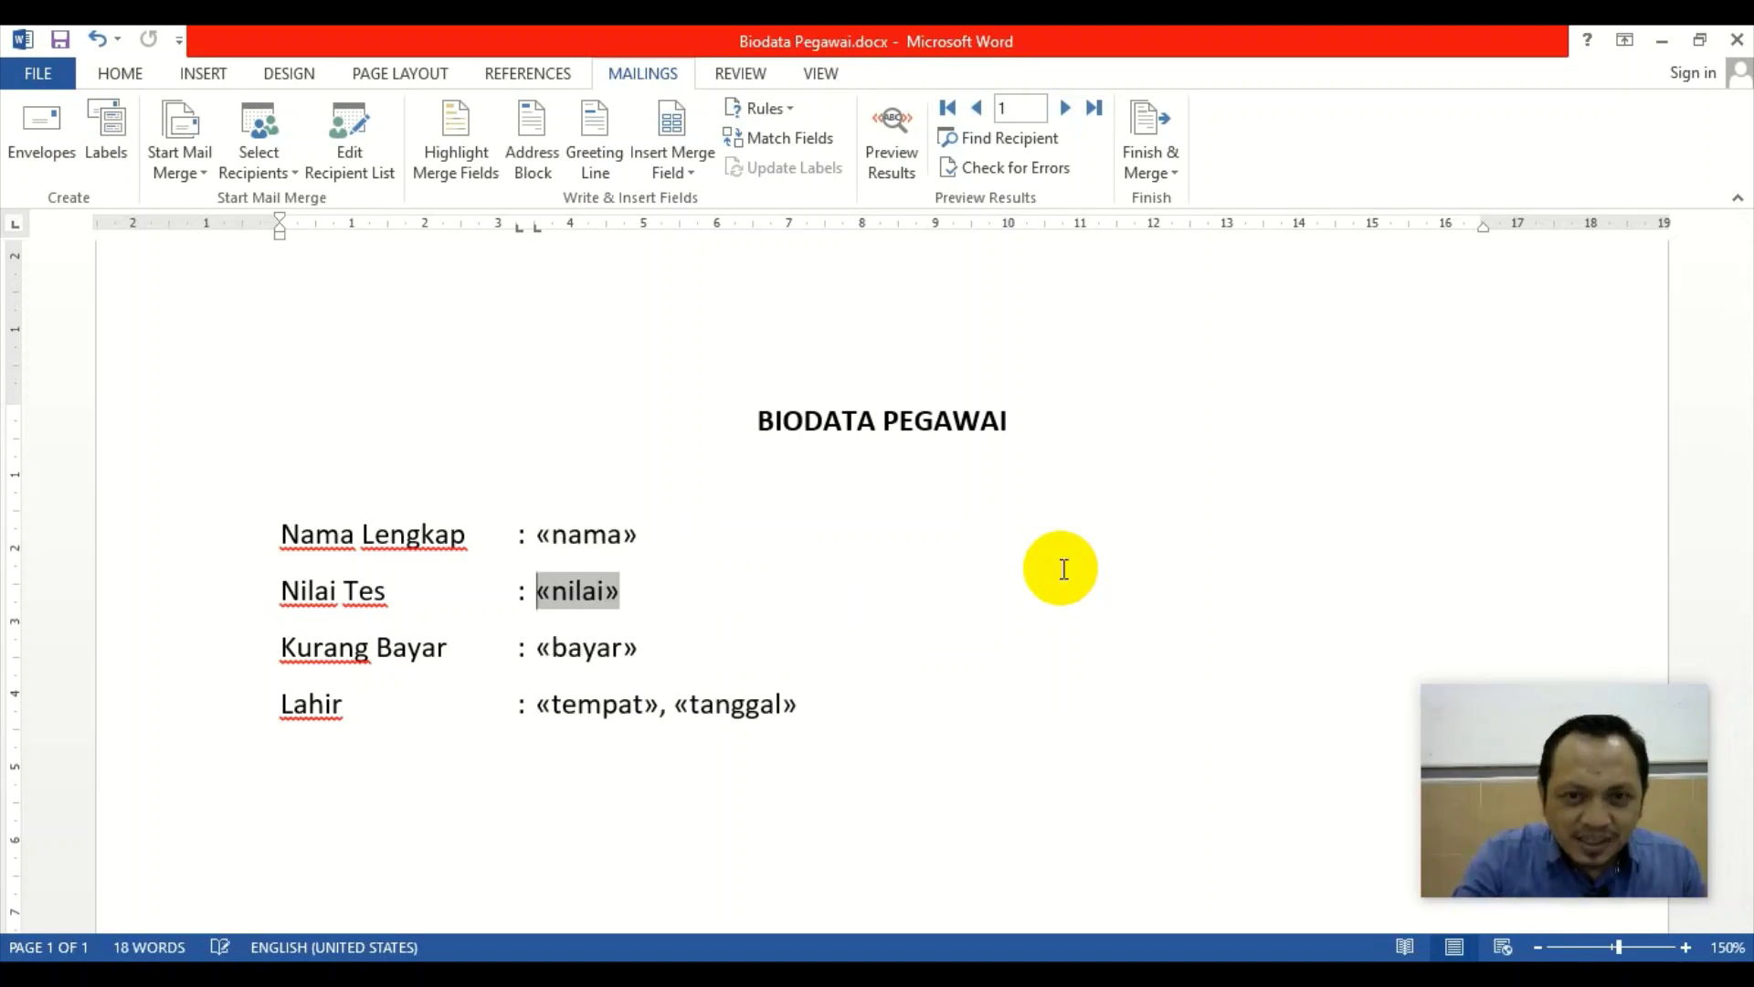
left_click(893, 123)
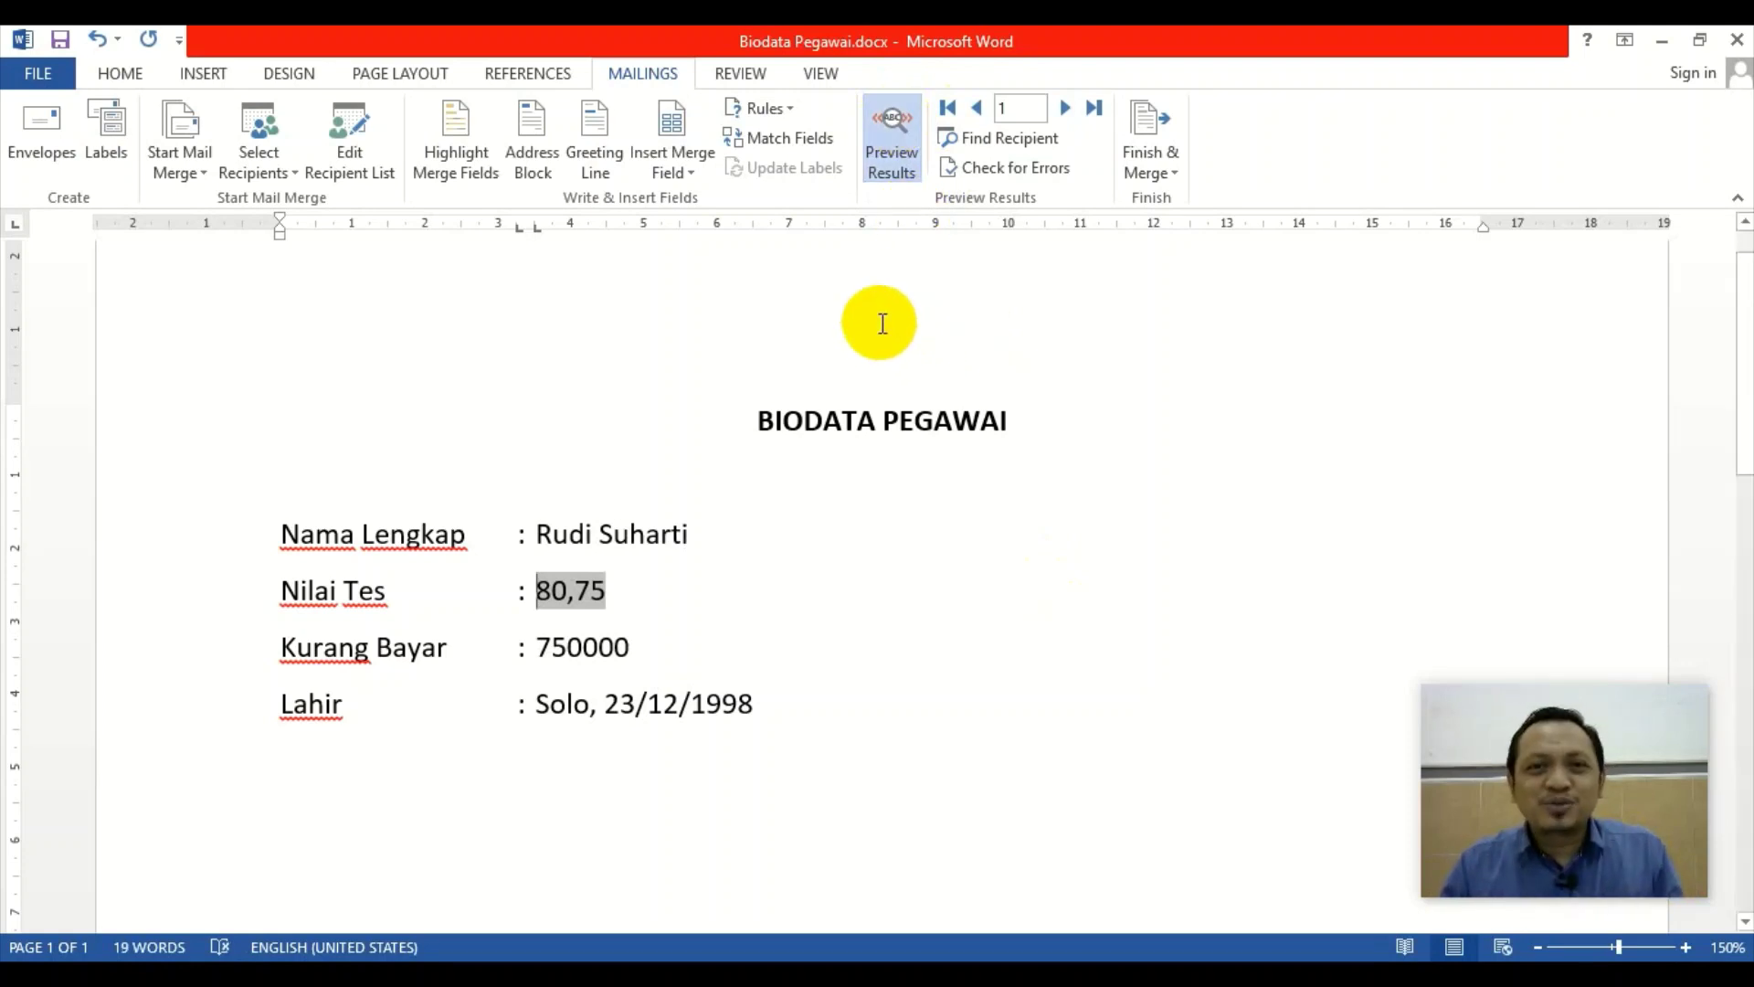
left_click(1067, 108)
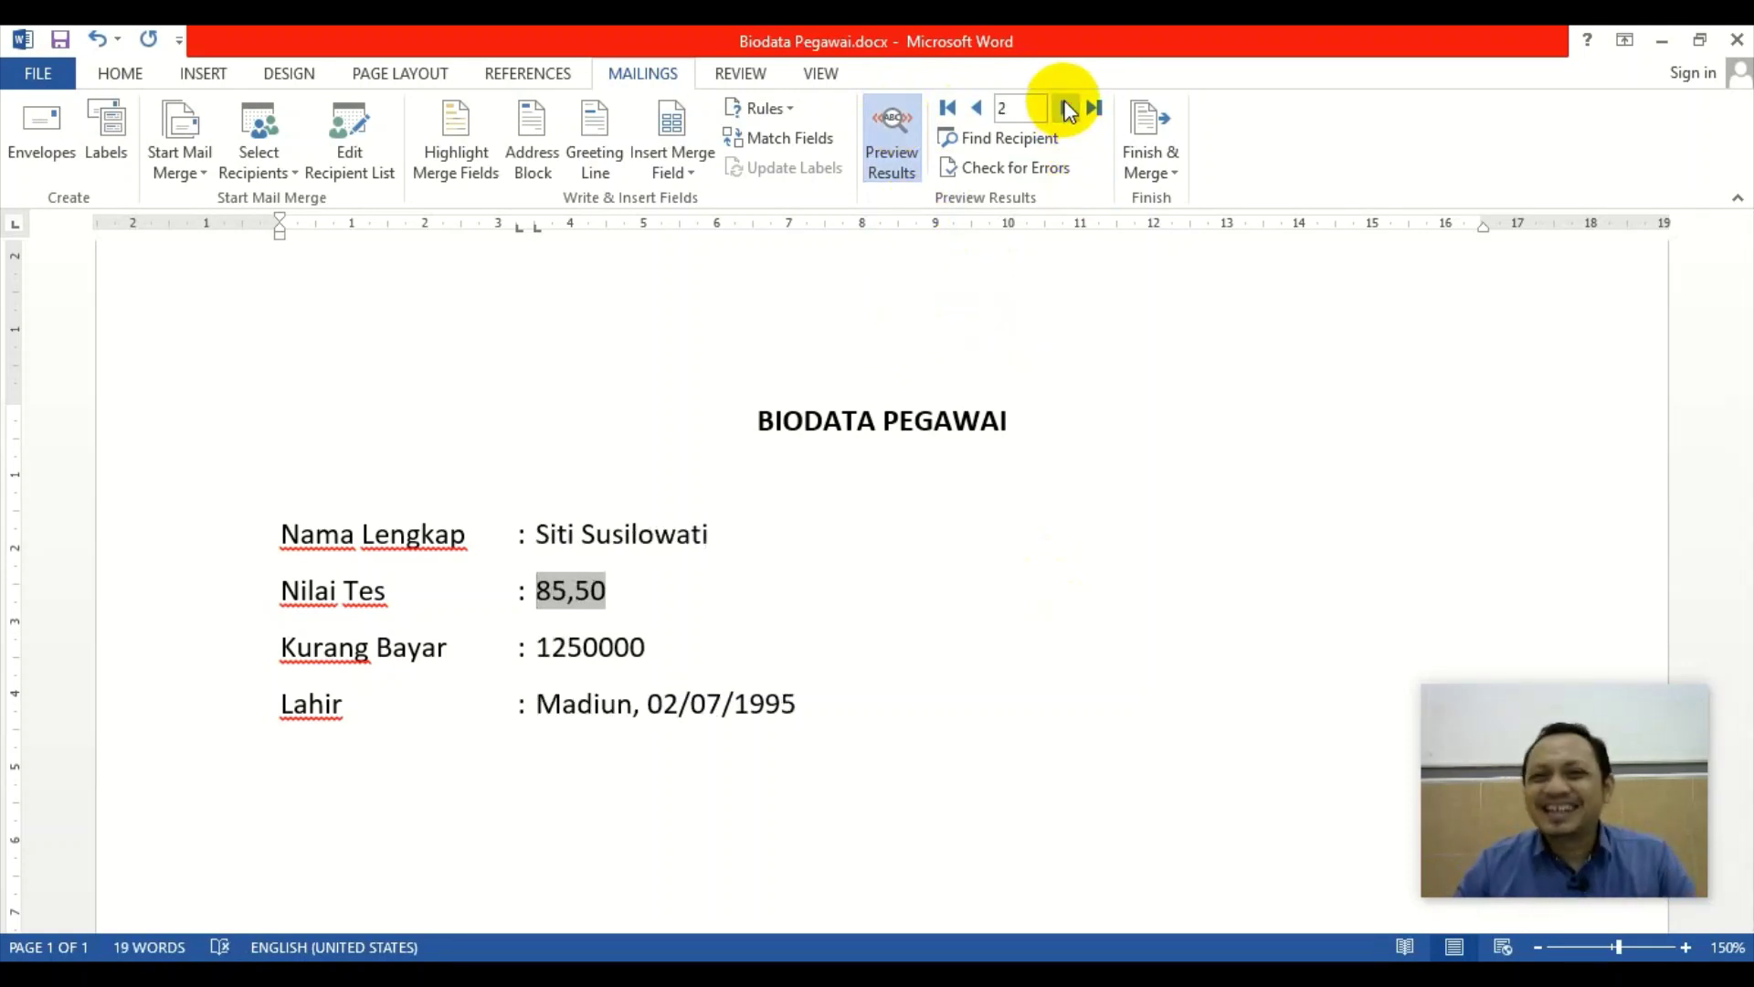
left_click(1066, 108)
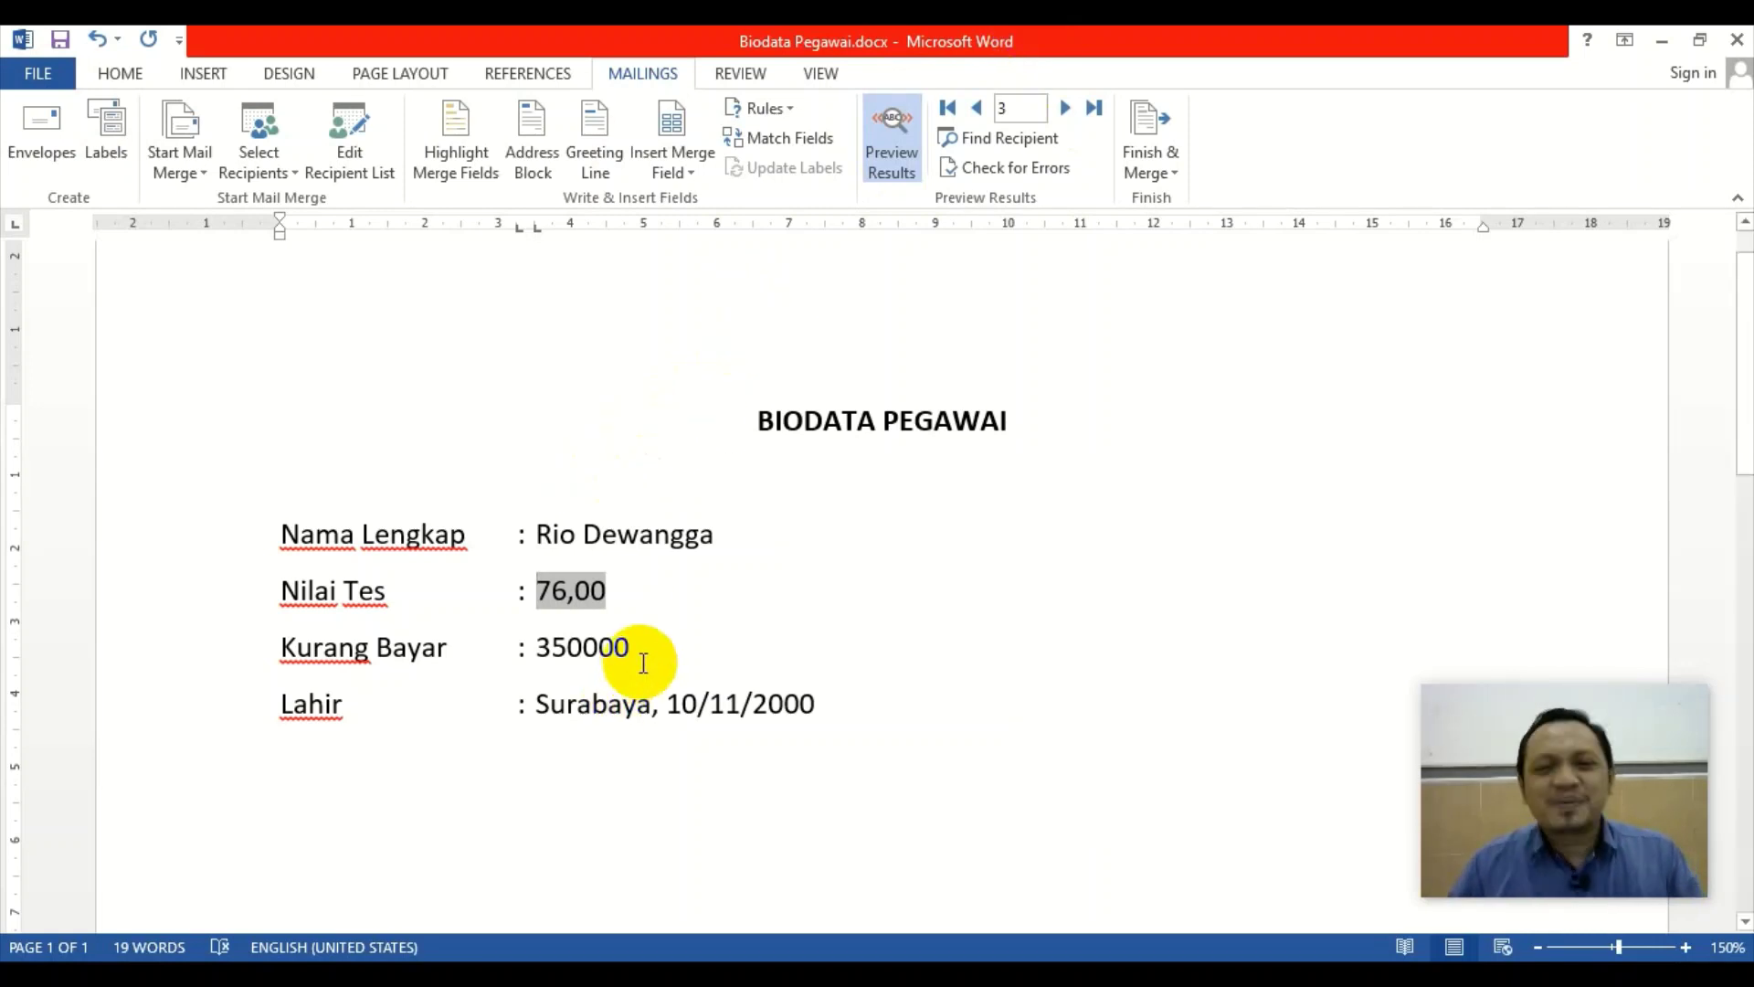
Turn off the preview and add the \# "#.##0" switch to the bayar field code
left_click(900, 142)
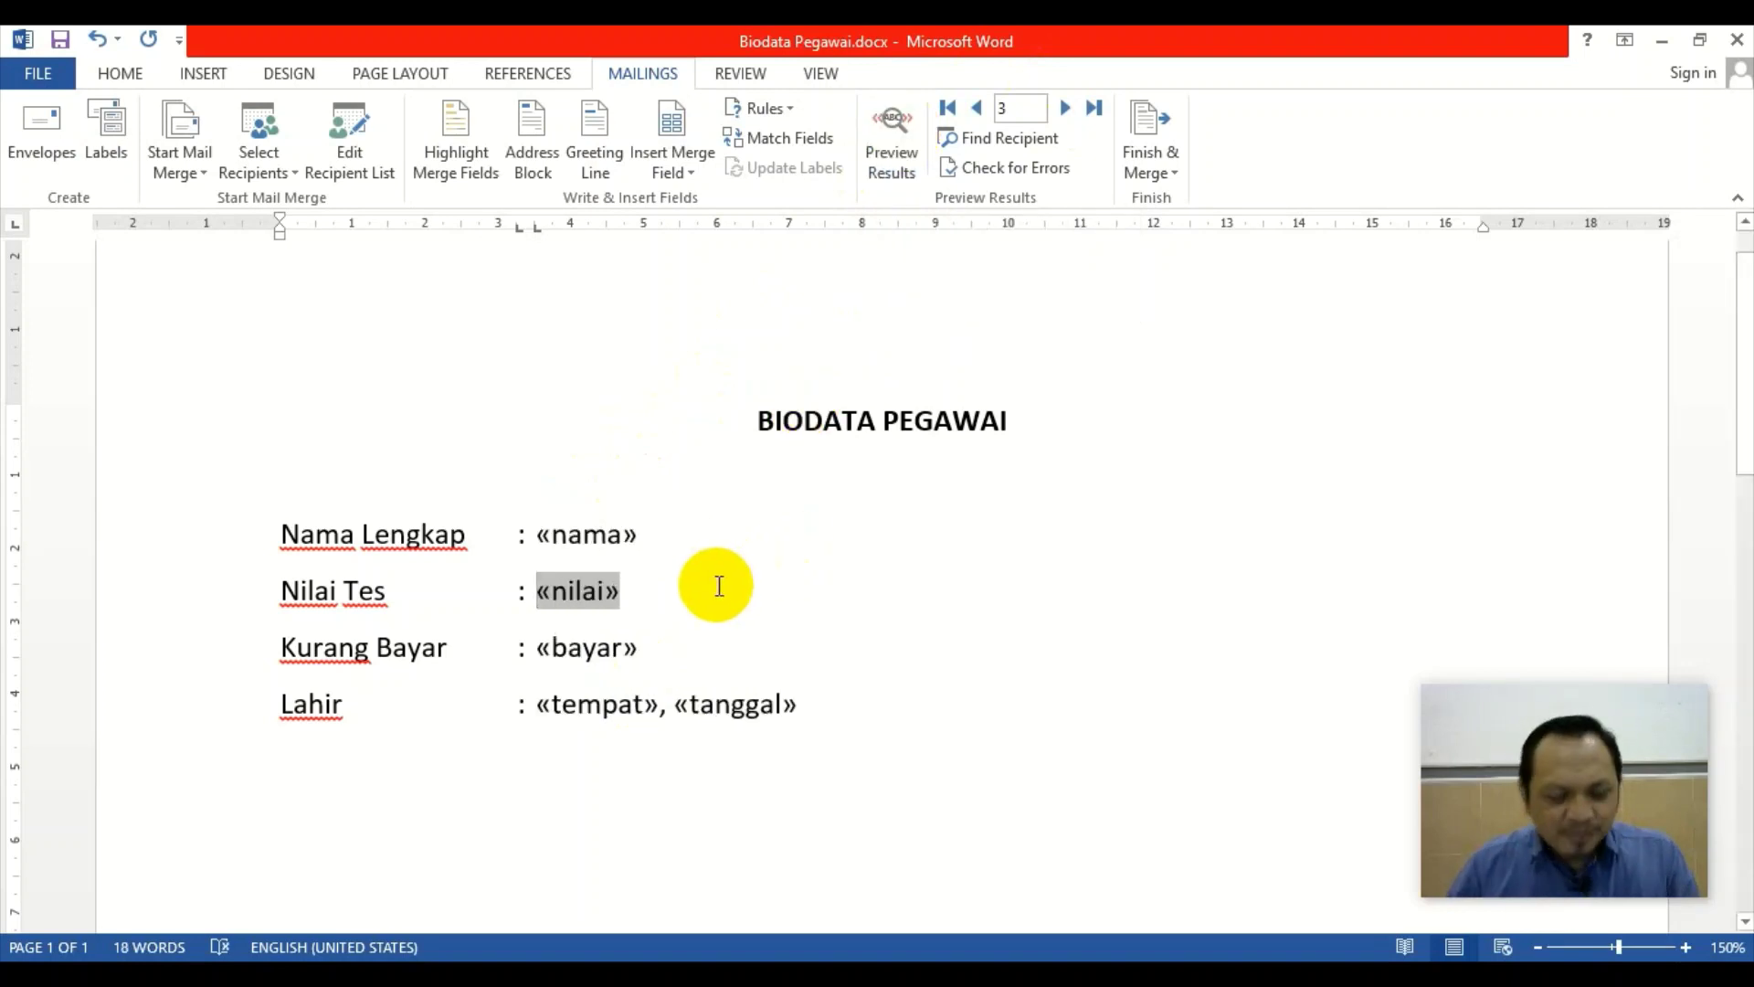
key("alt+F9")
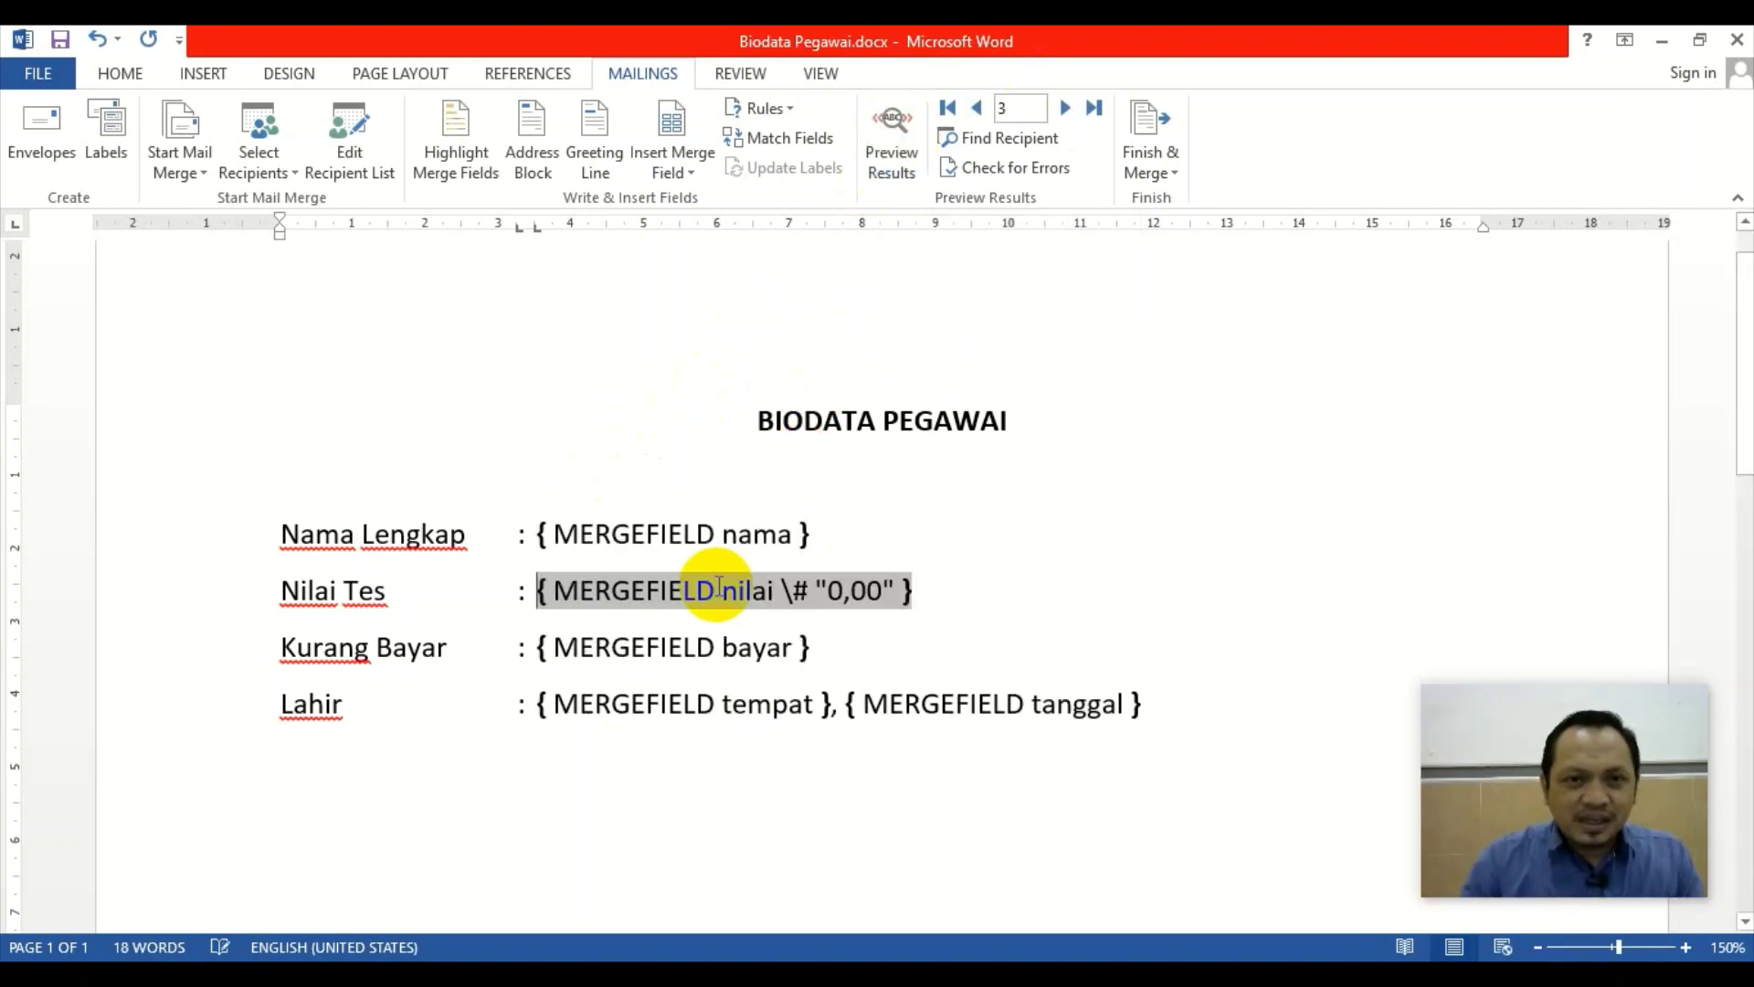
left_click(791, 648)
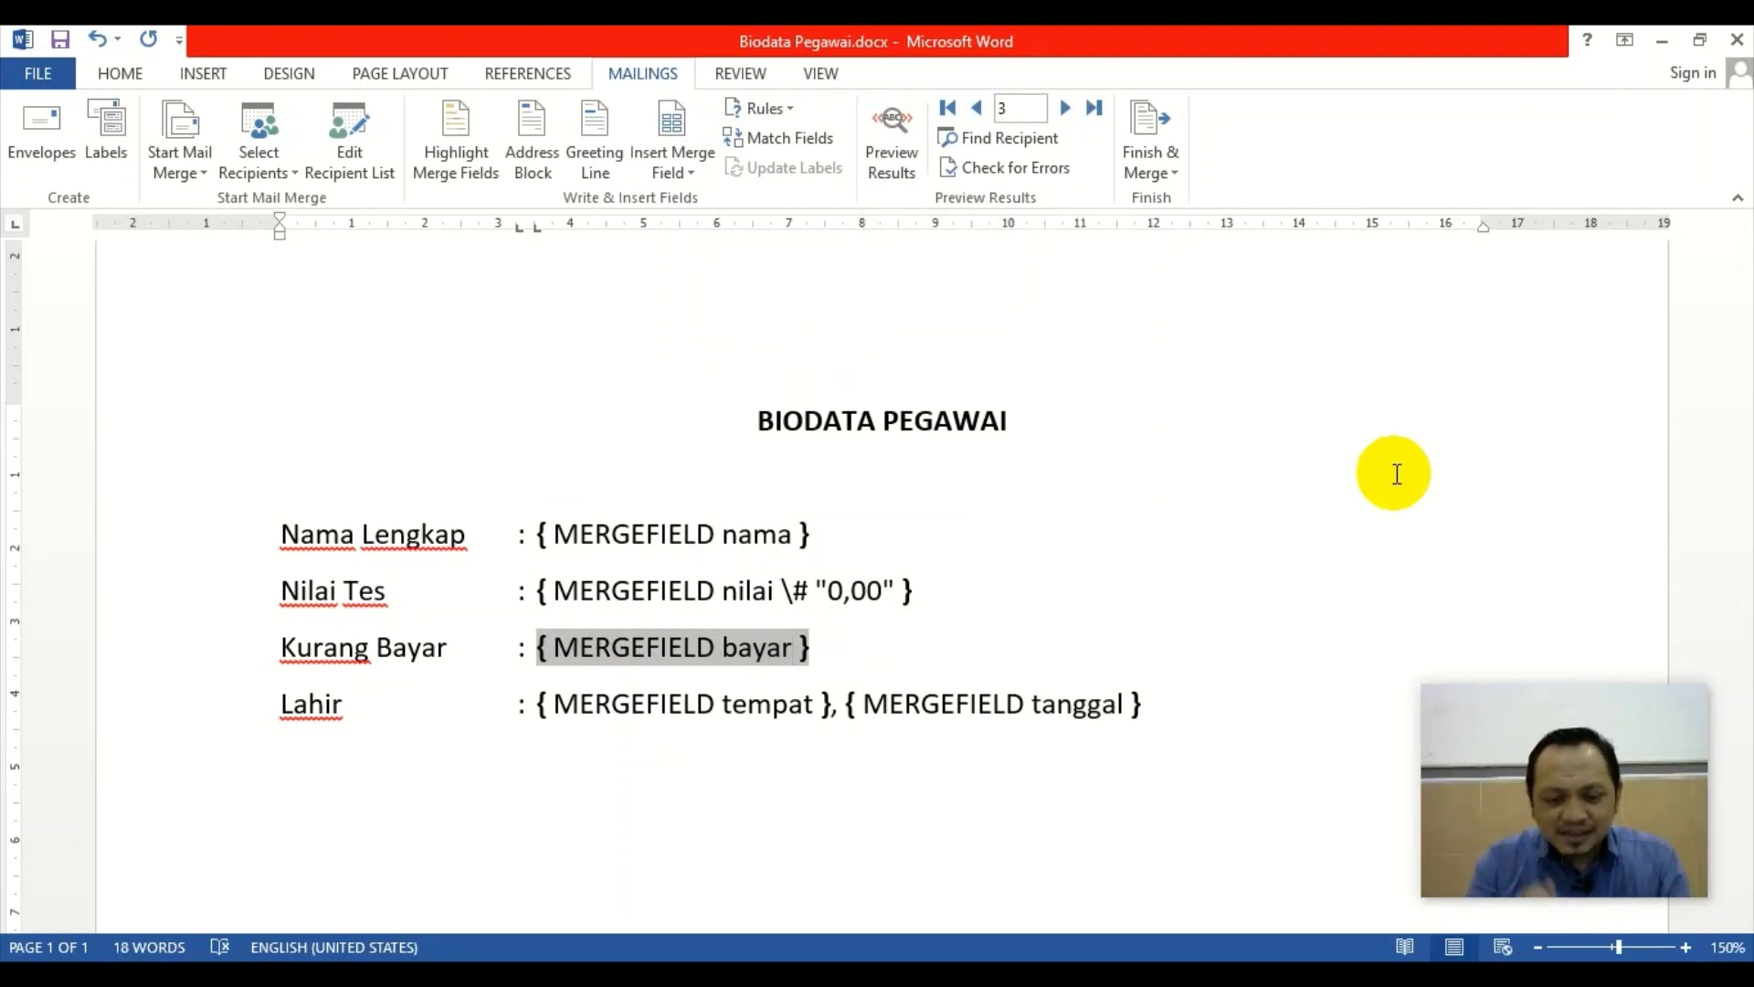
type("\\#")
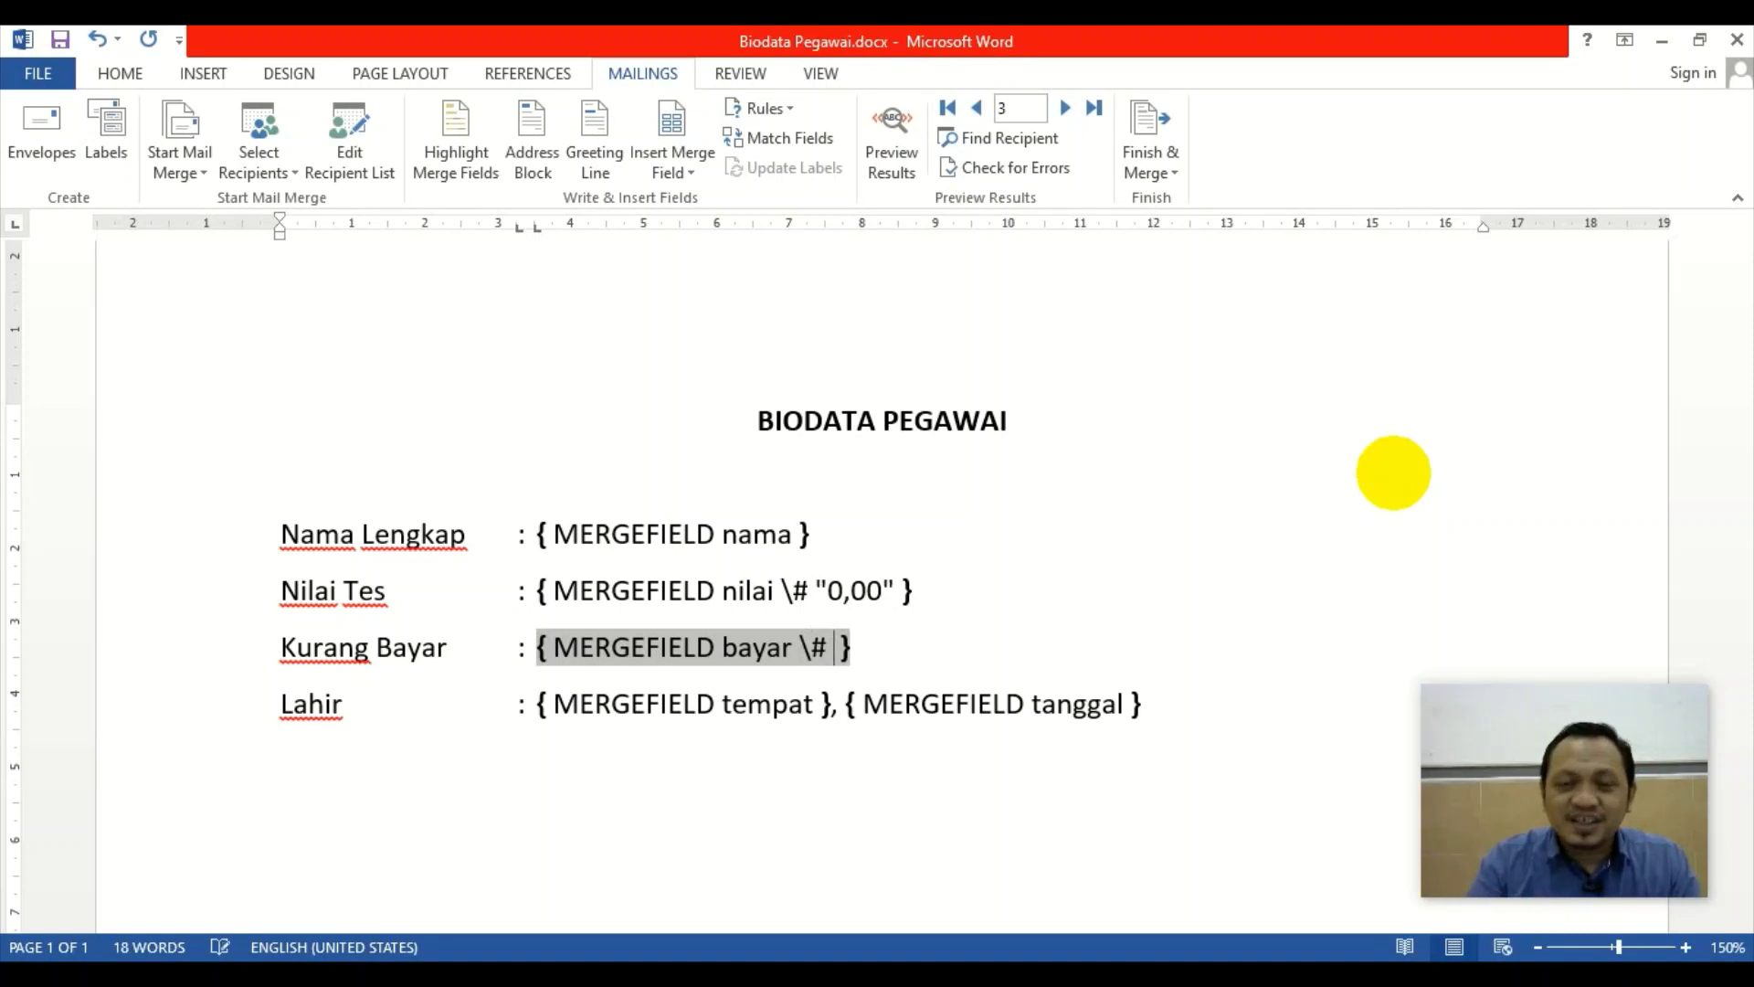
type("\" ")
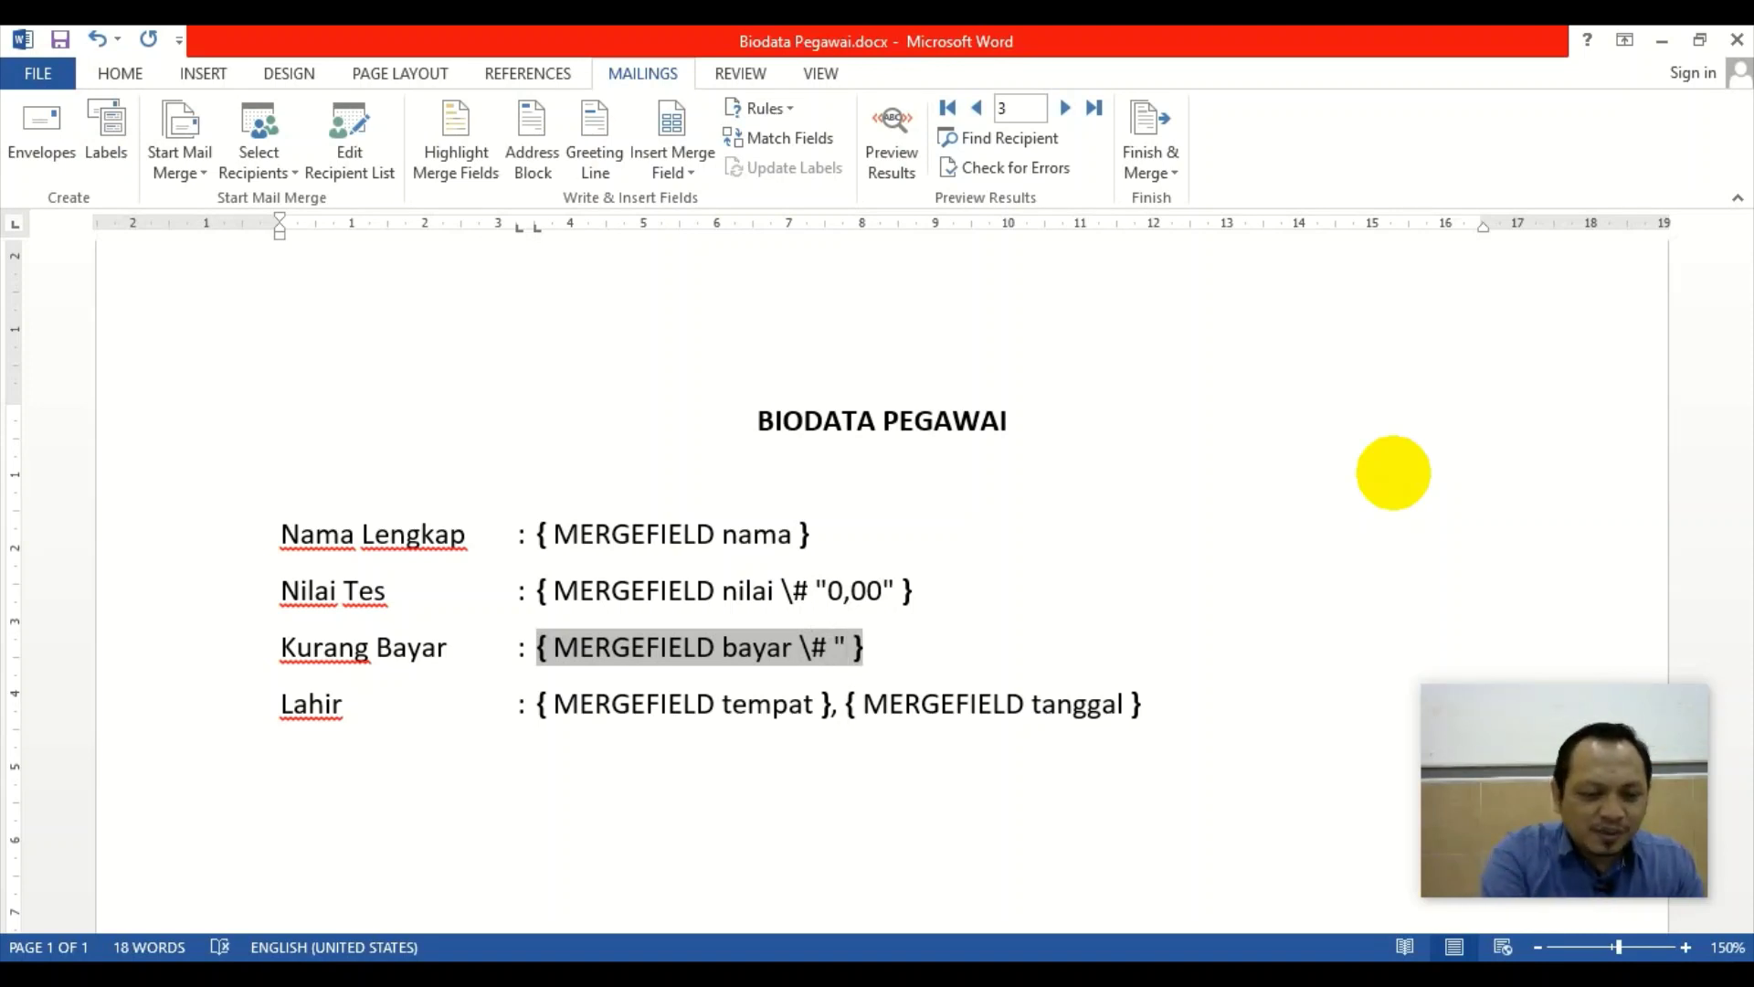
type("#")
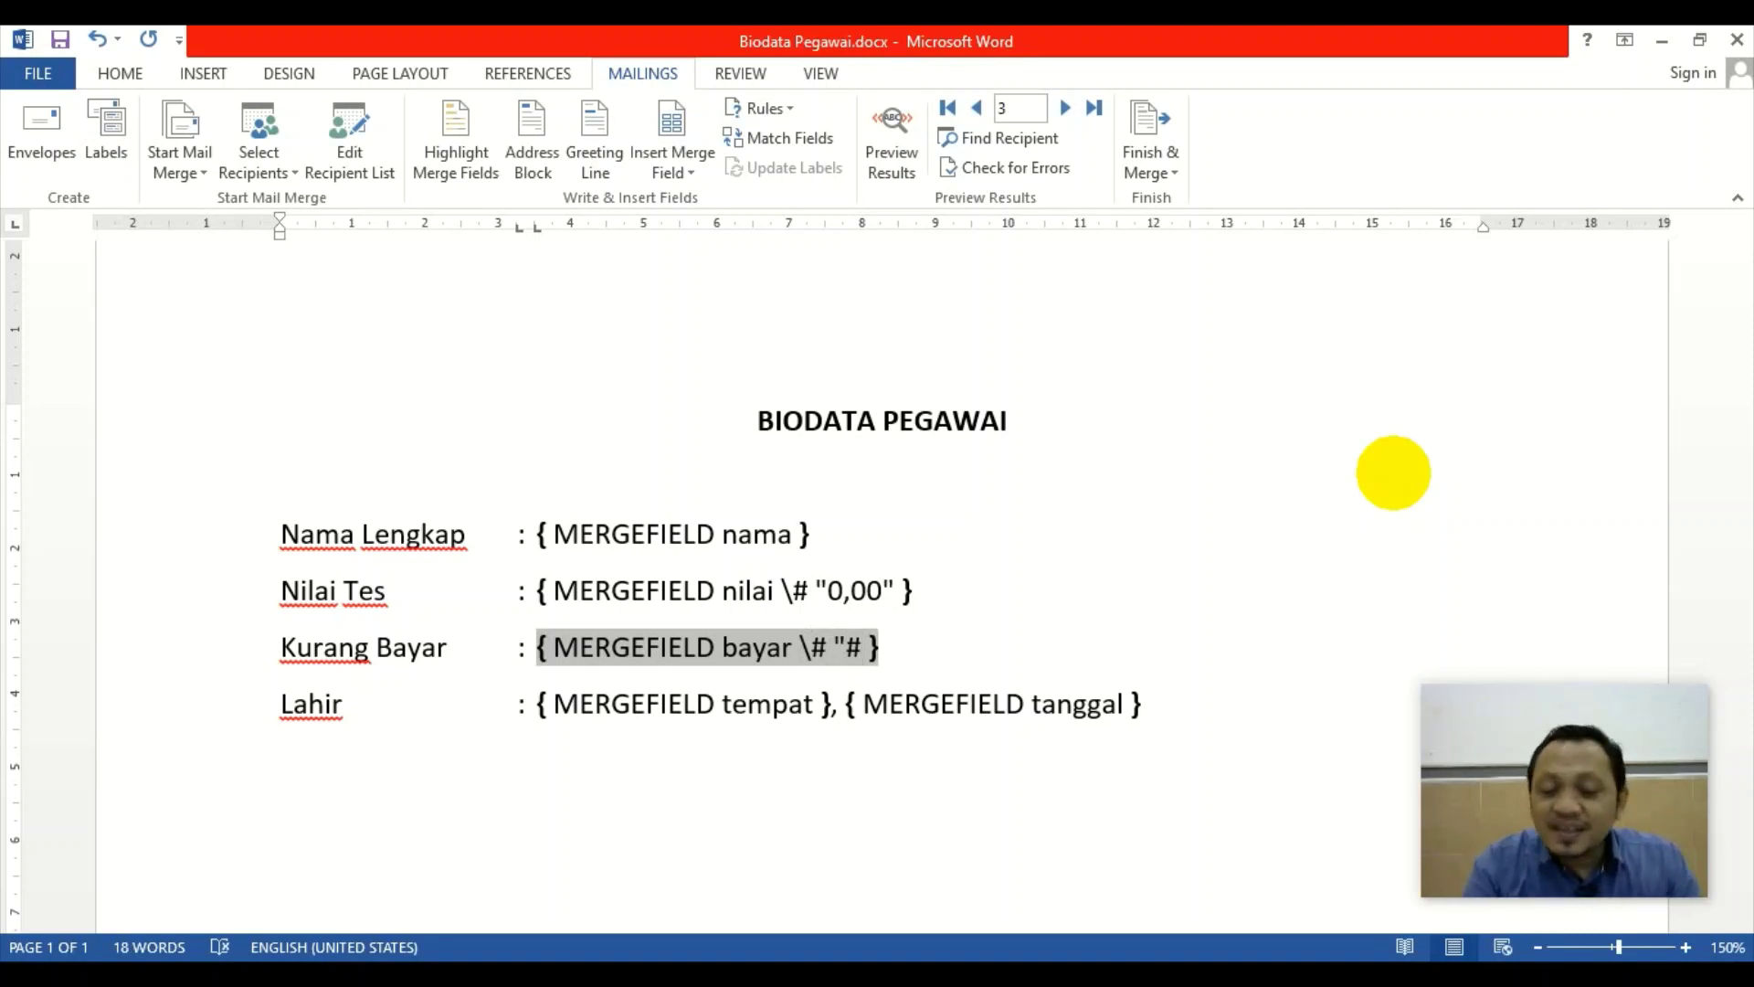
type(".##0")
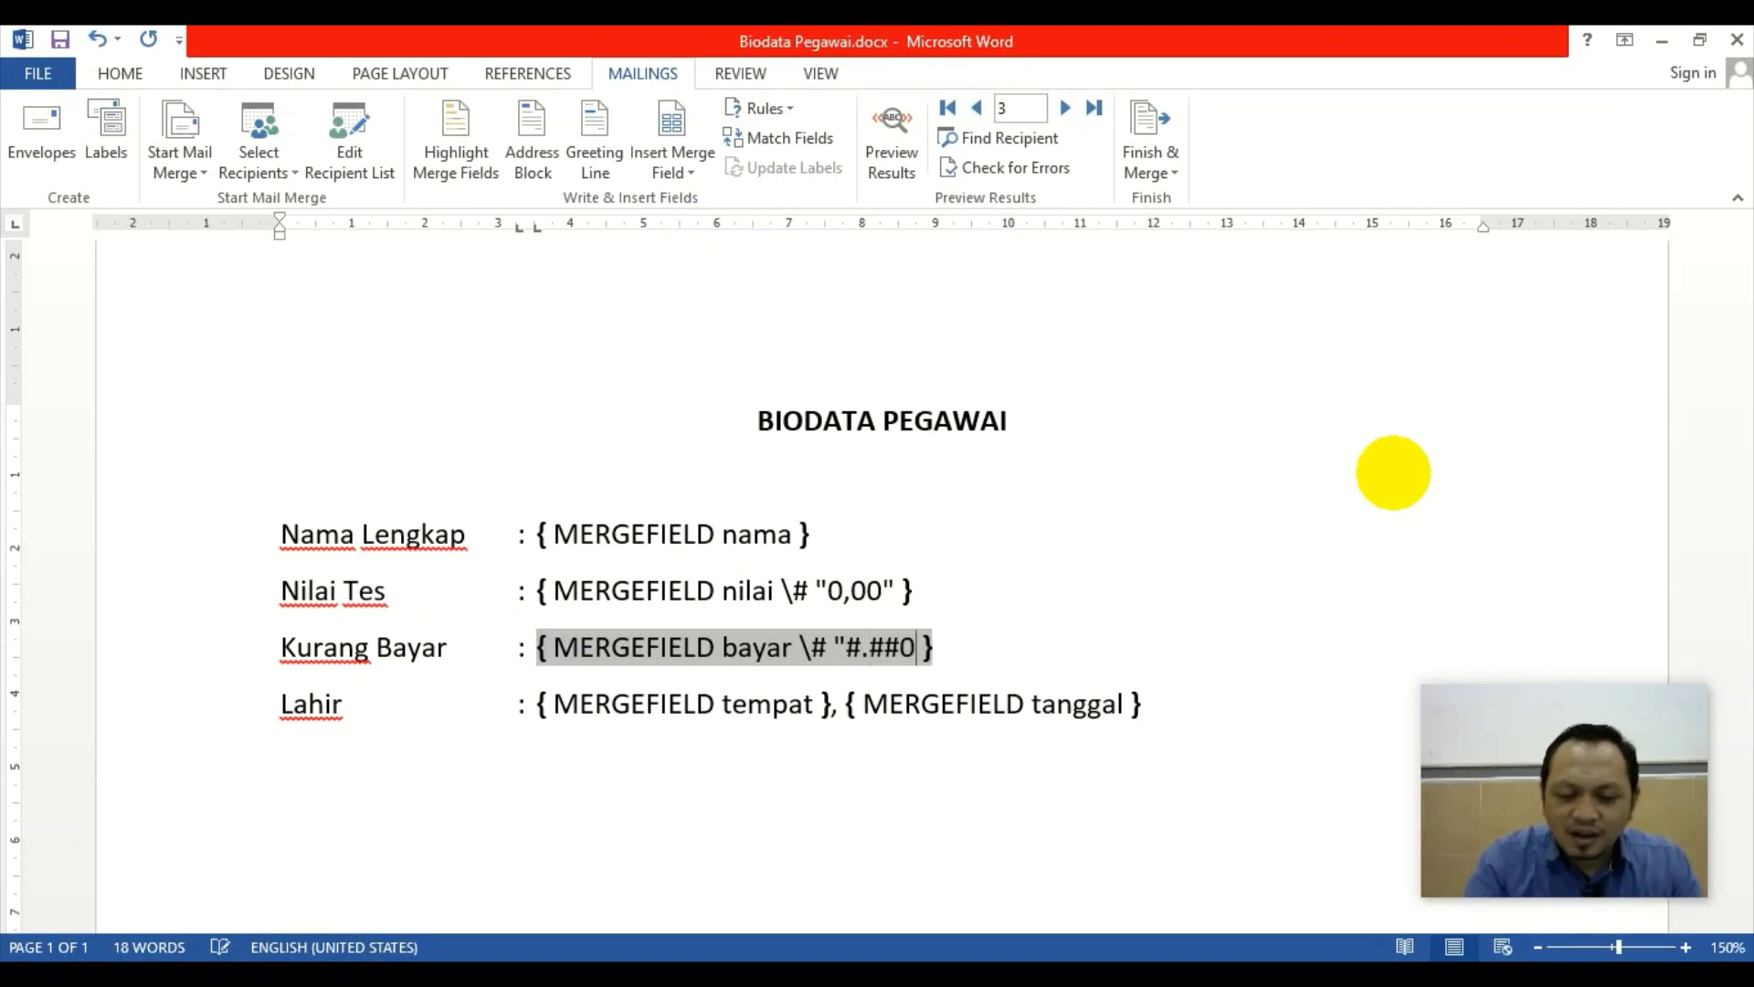
type("\"")
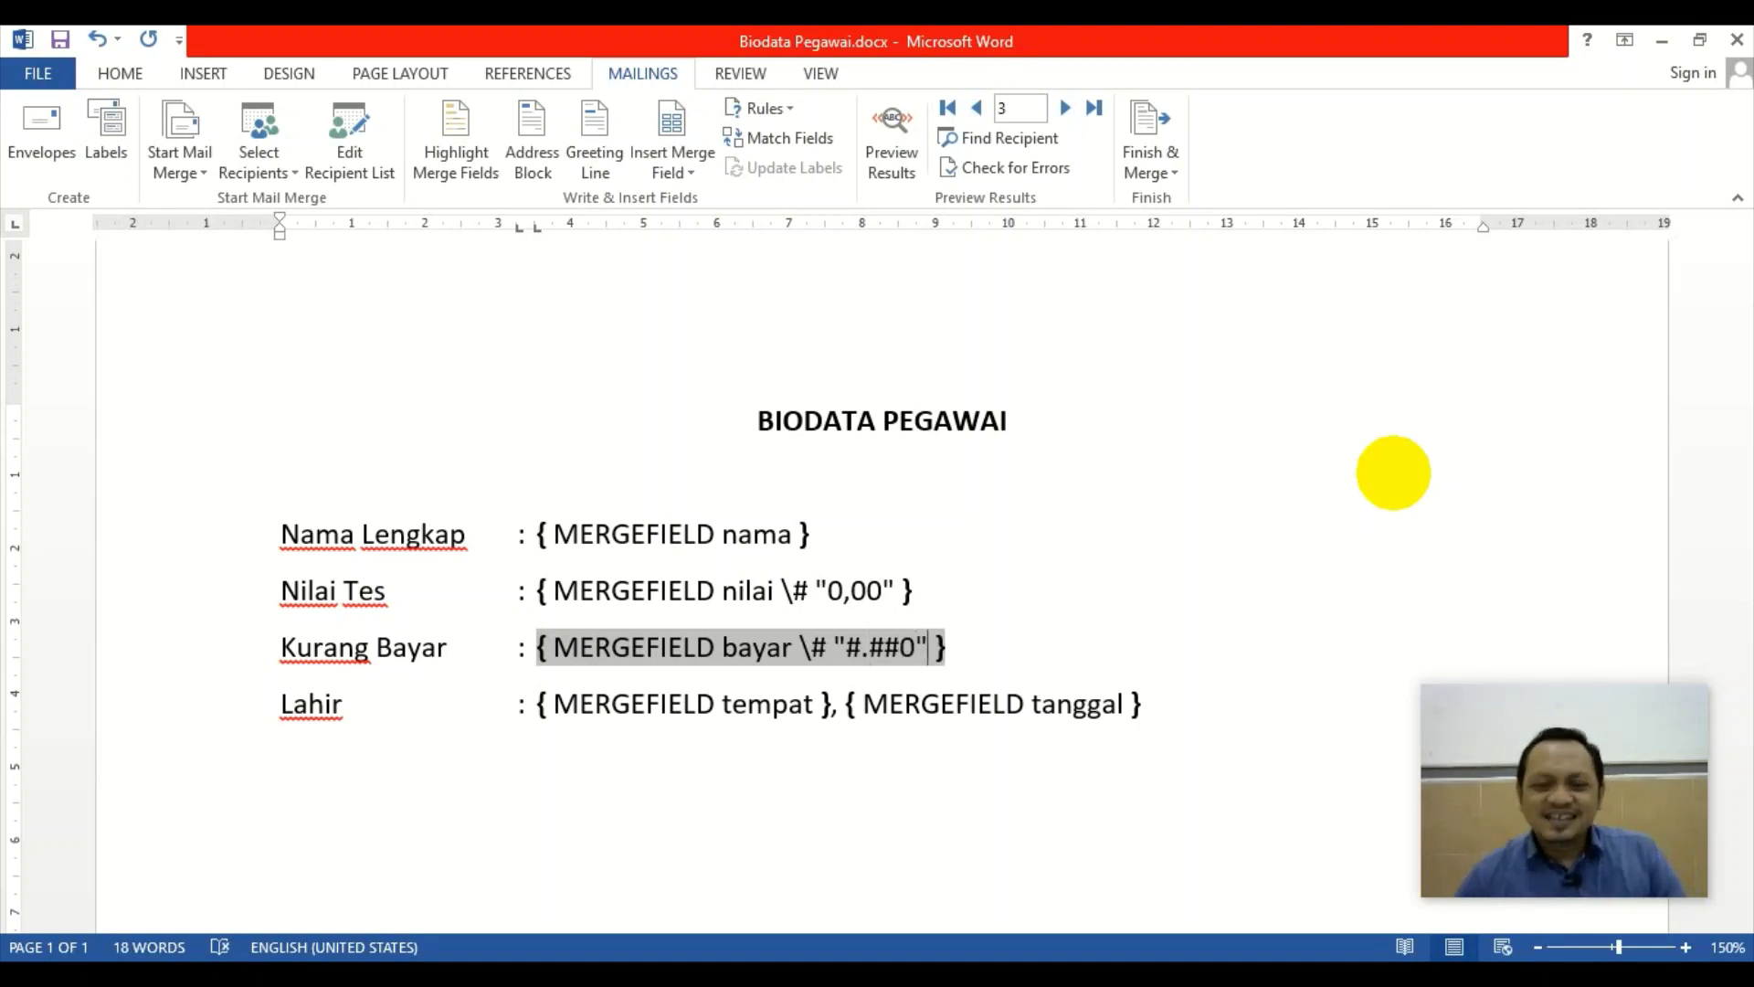
key("Left")
key("Left")
key("Left")
key("Left")
key("Left")
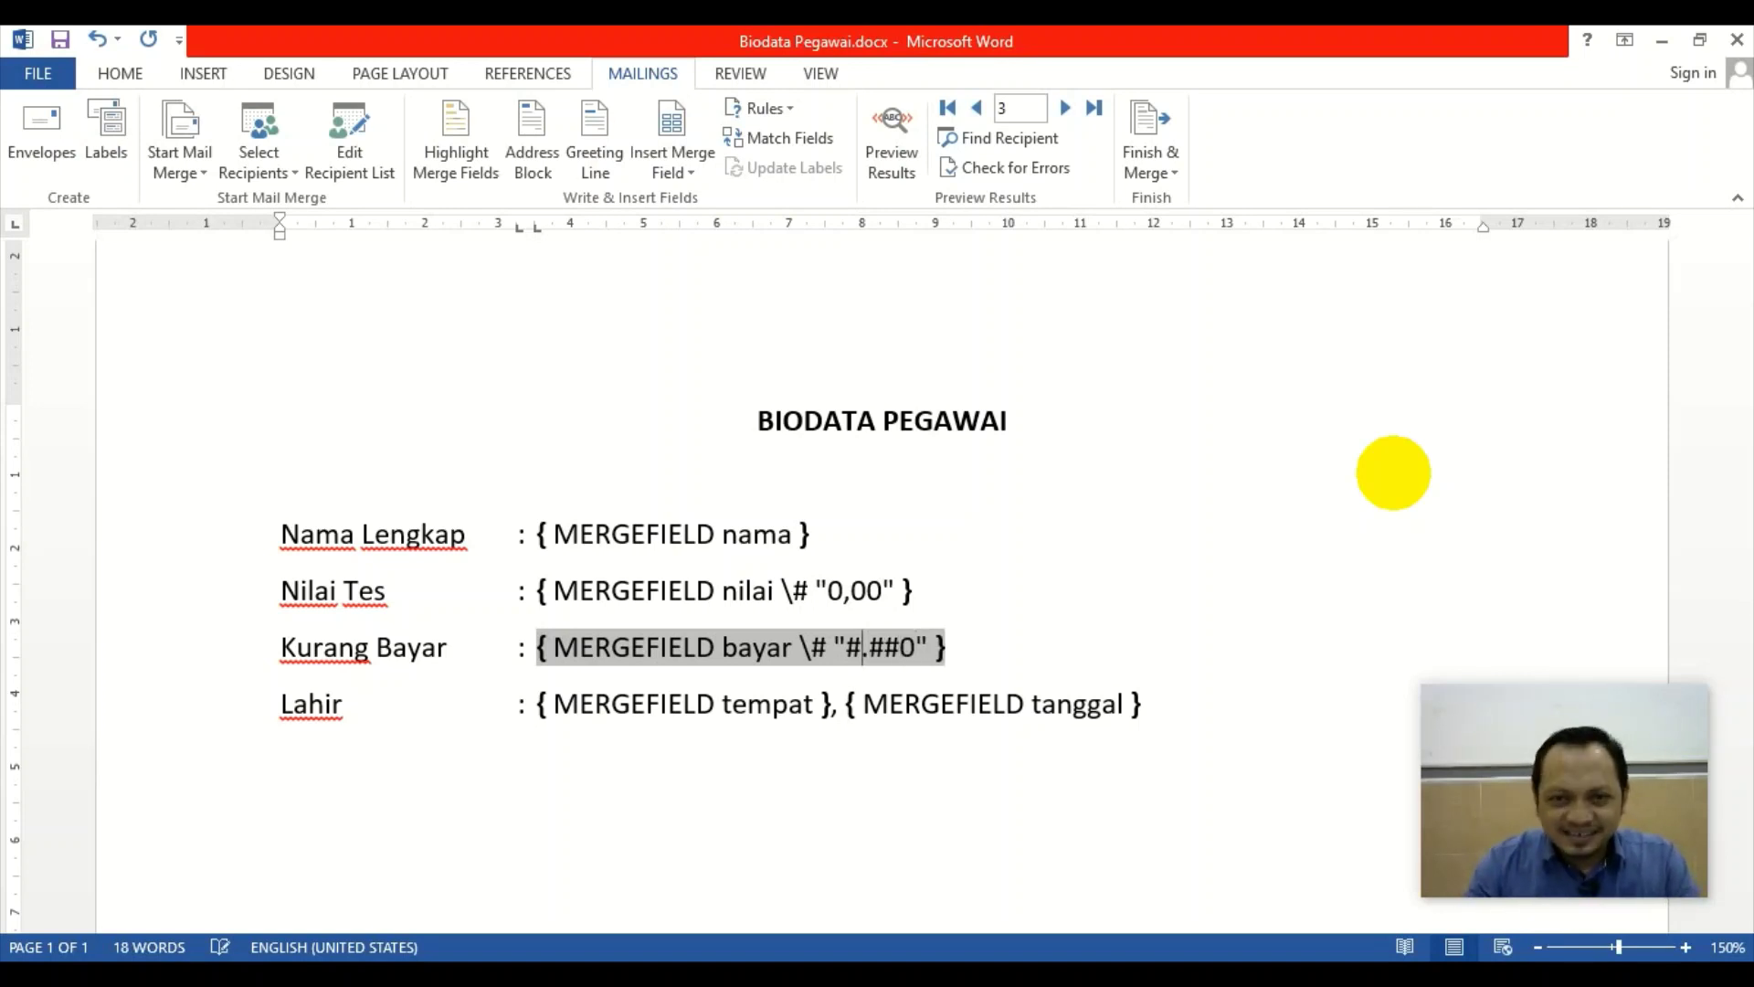
key("shift+Right")
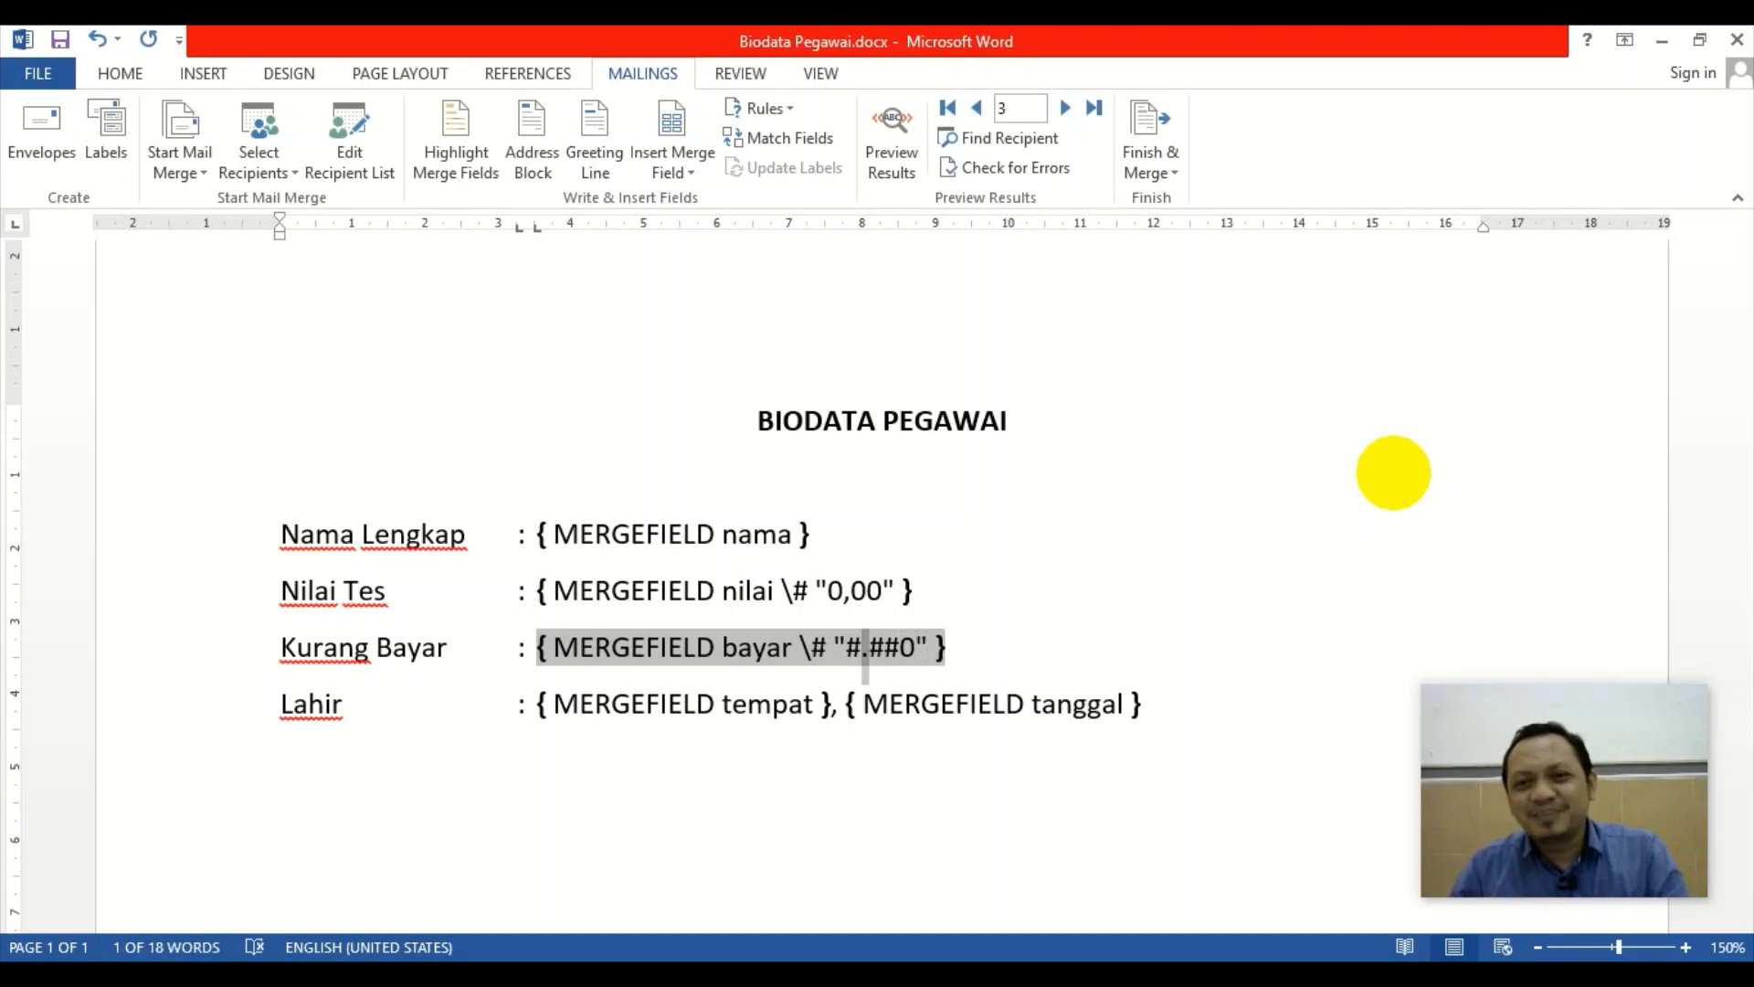
type(",")
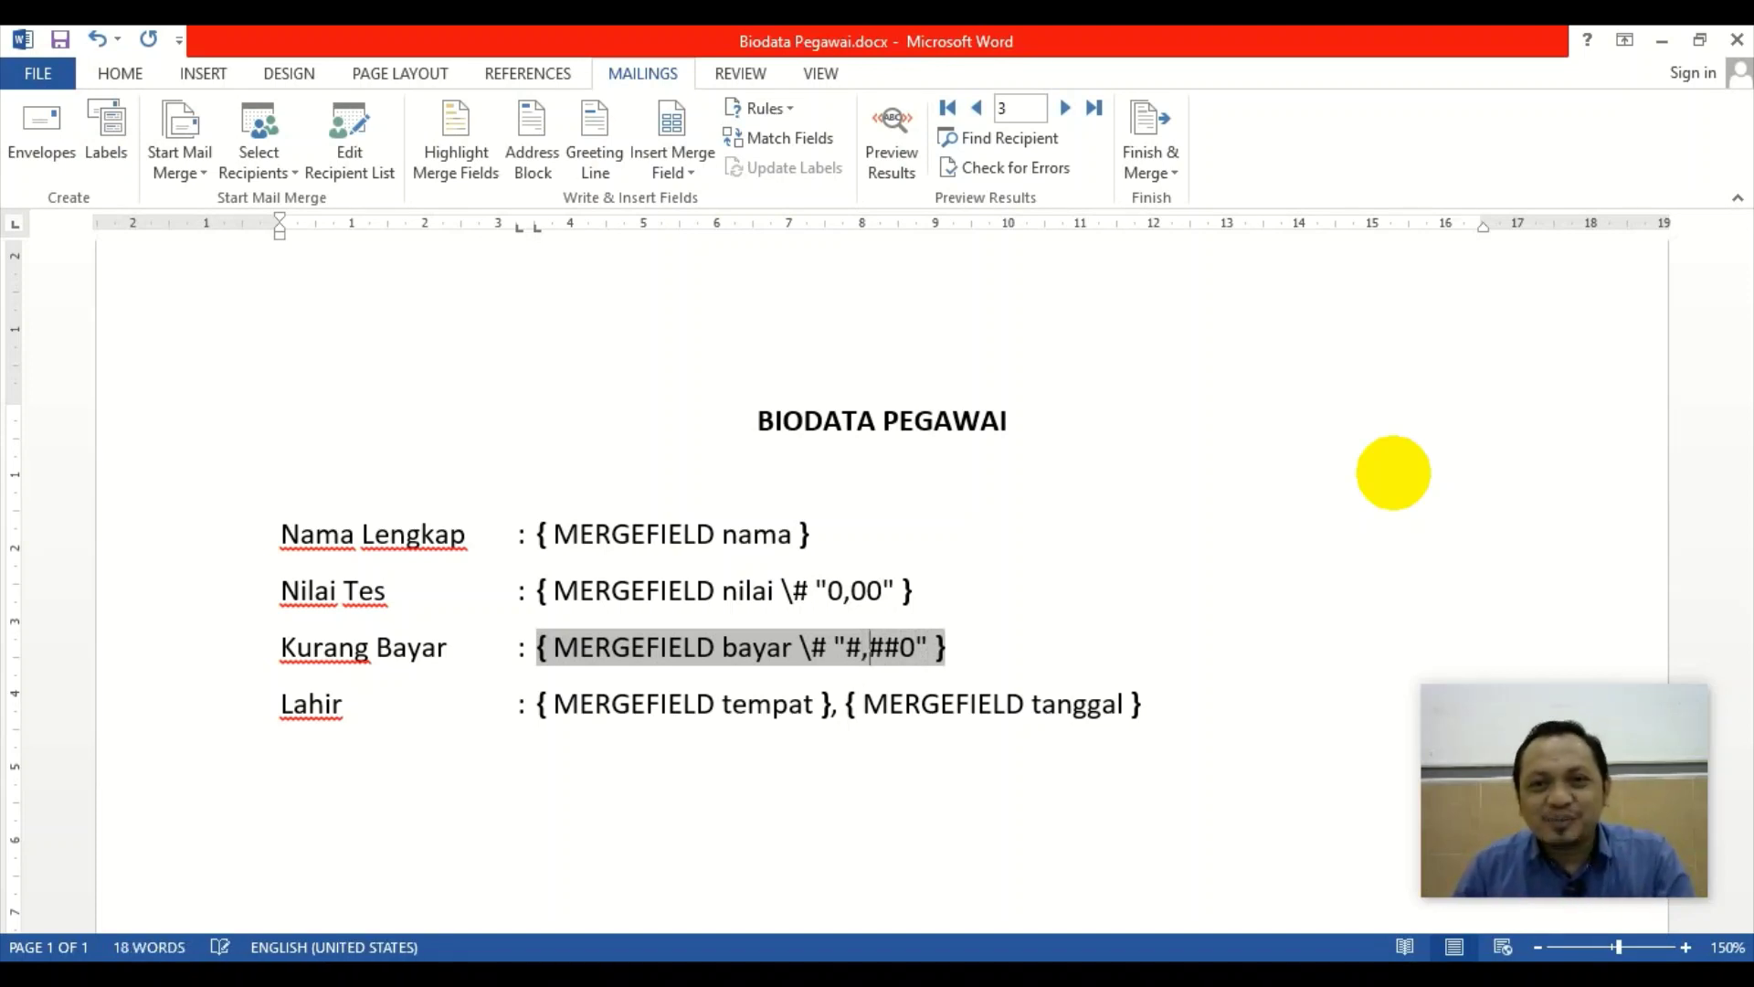
key("BackSpace")
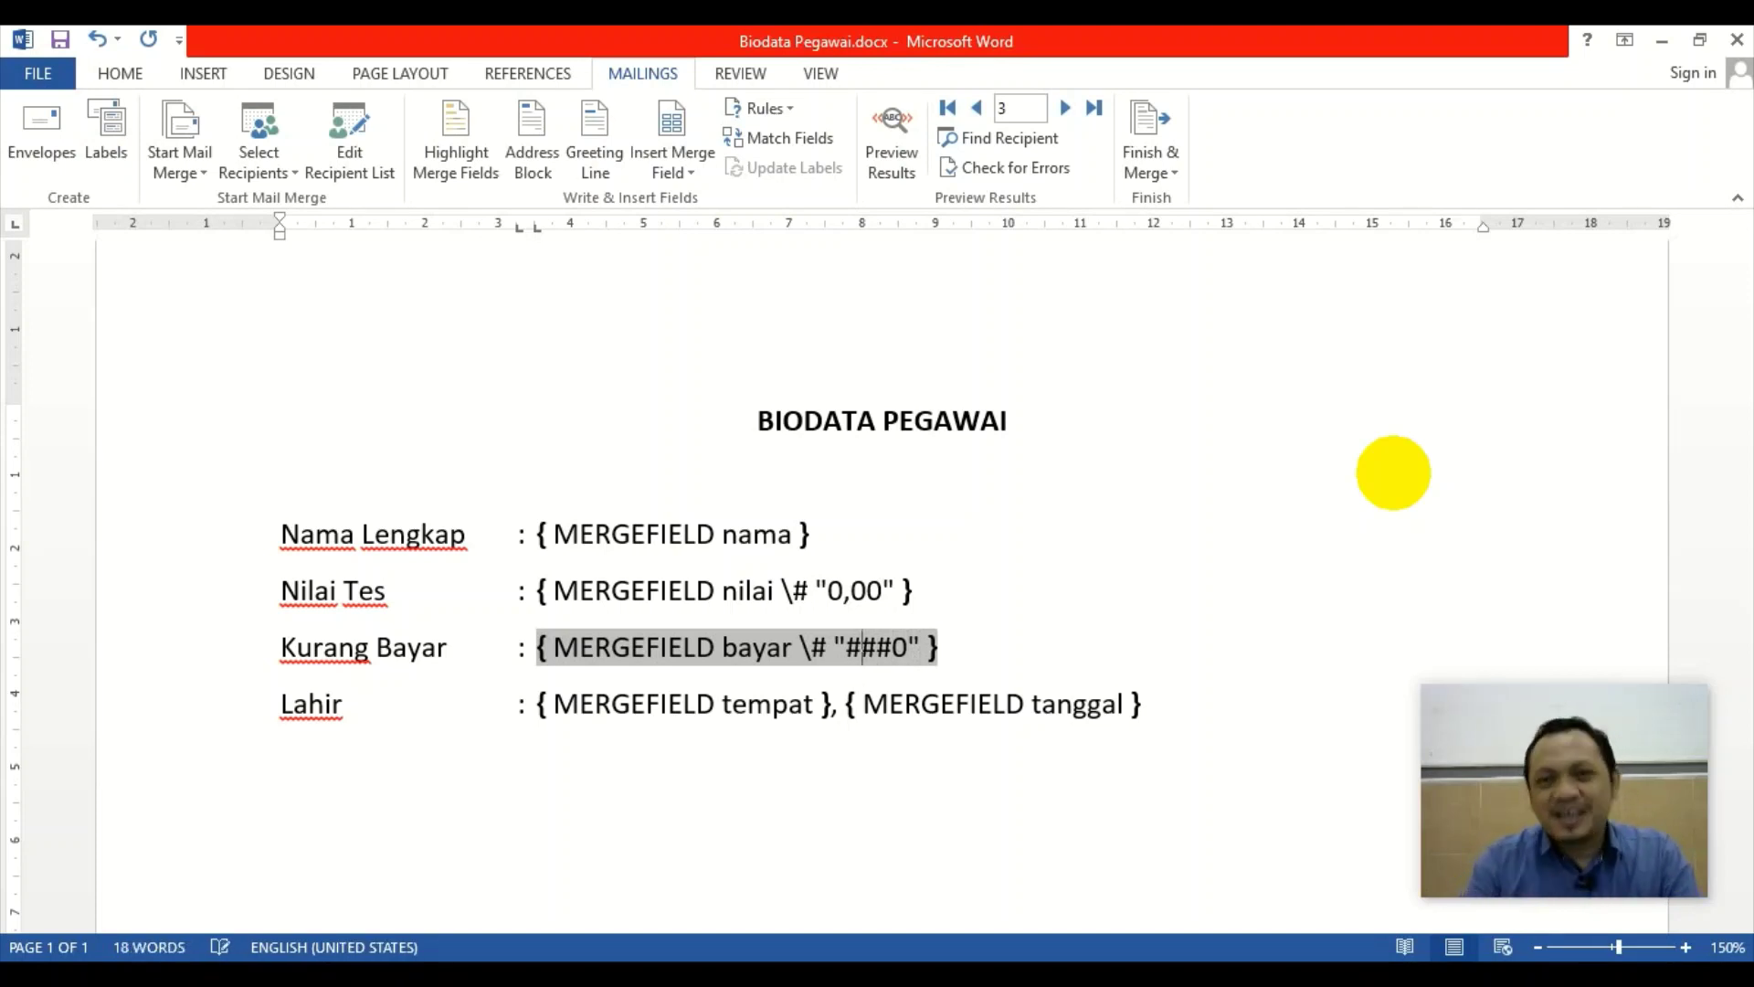
type(".")
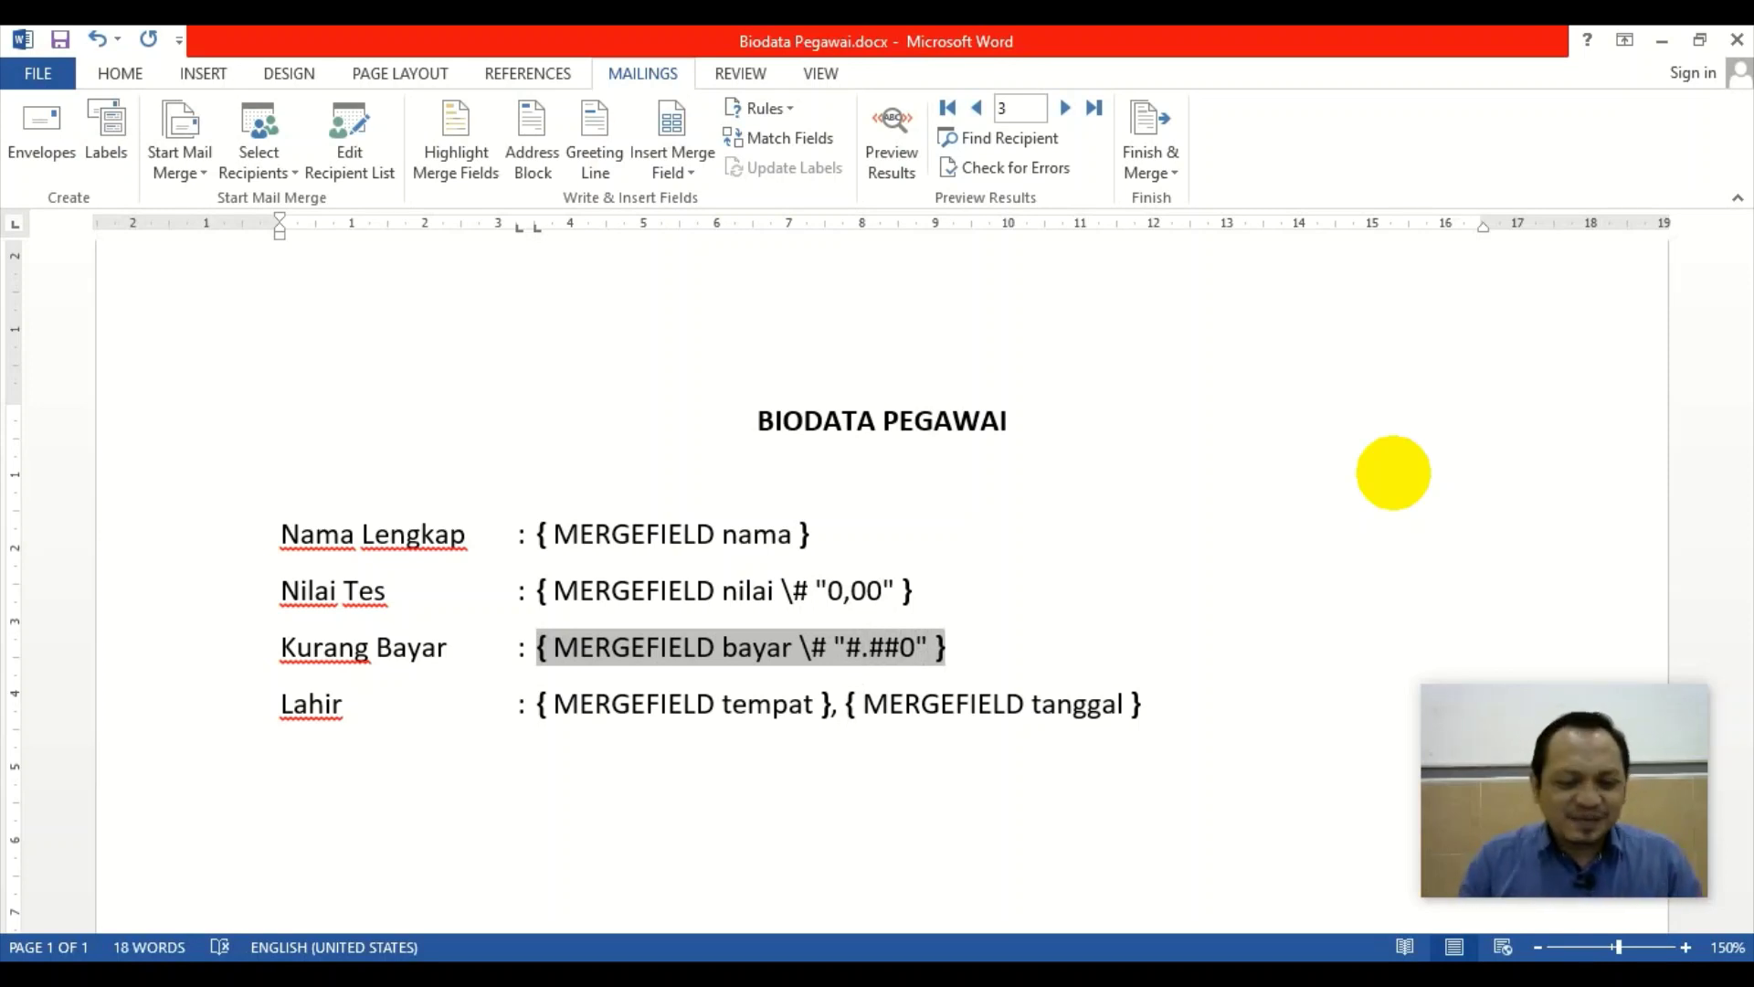
Preview records 1–3, checking Kurang Bayar reads 750.000, 1.250.000 and 350.000
key("alt+F9")
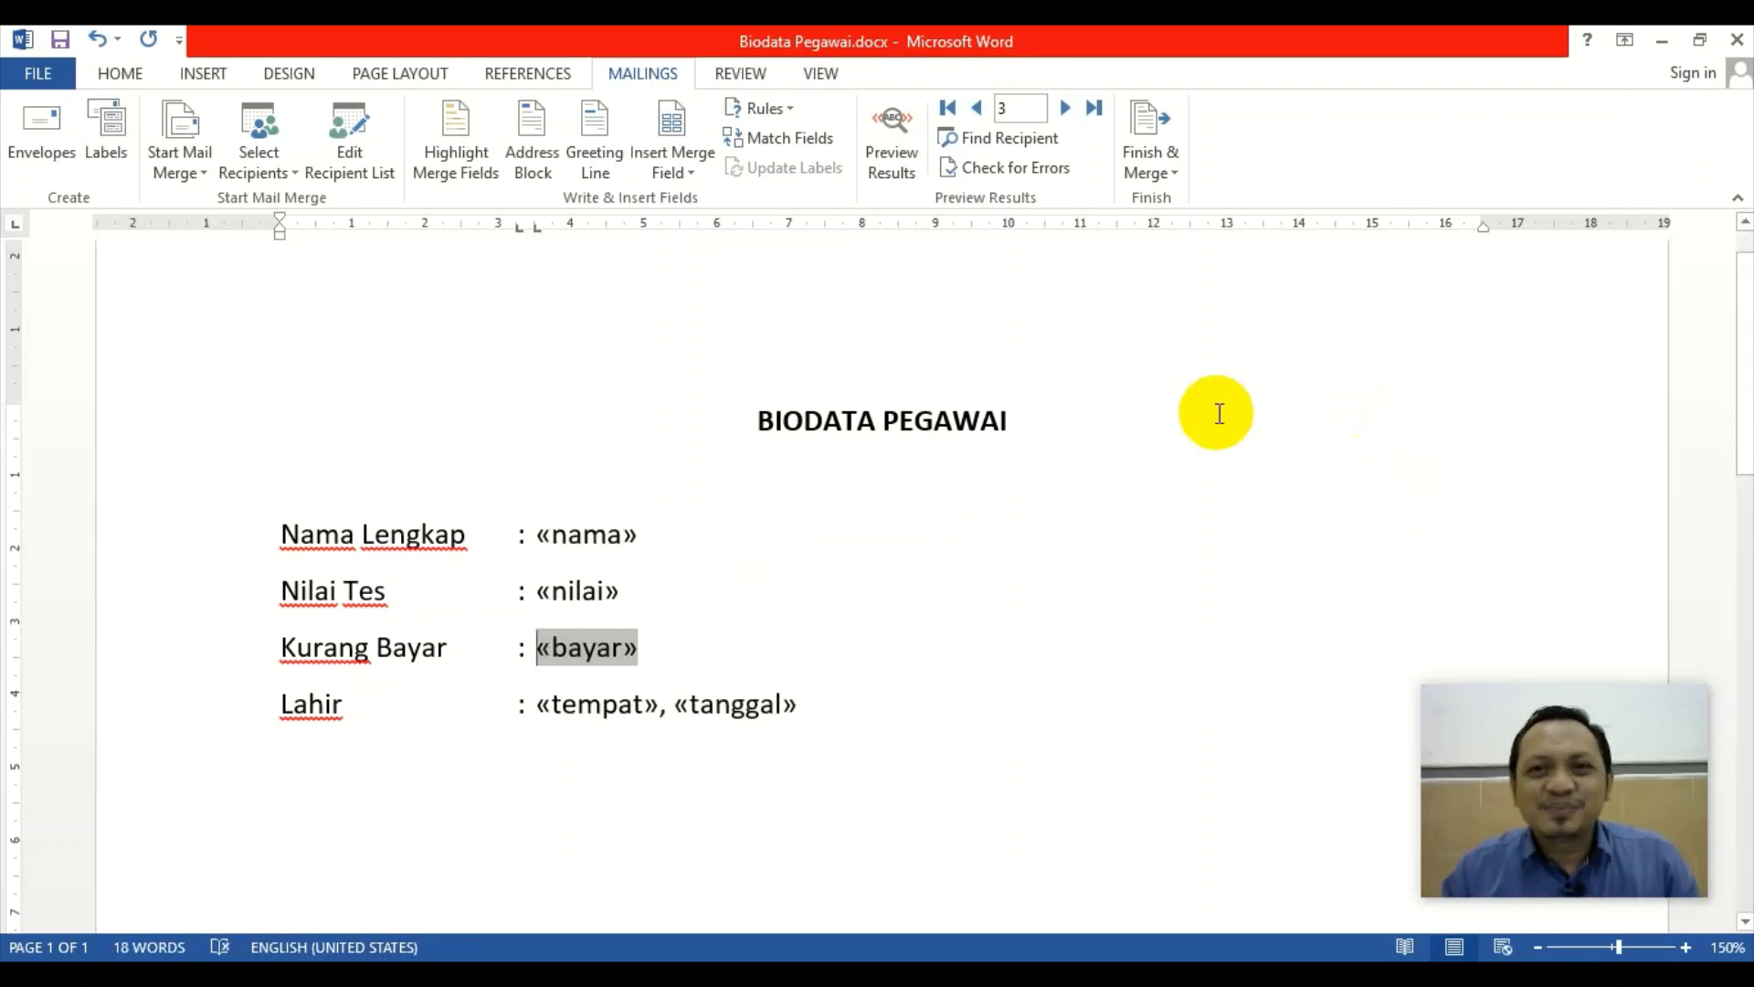
left_click(888, 145)
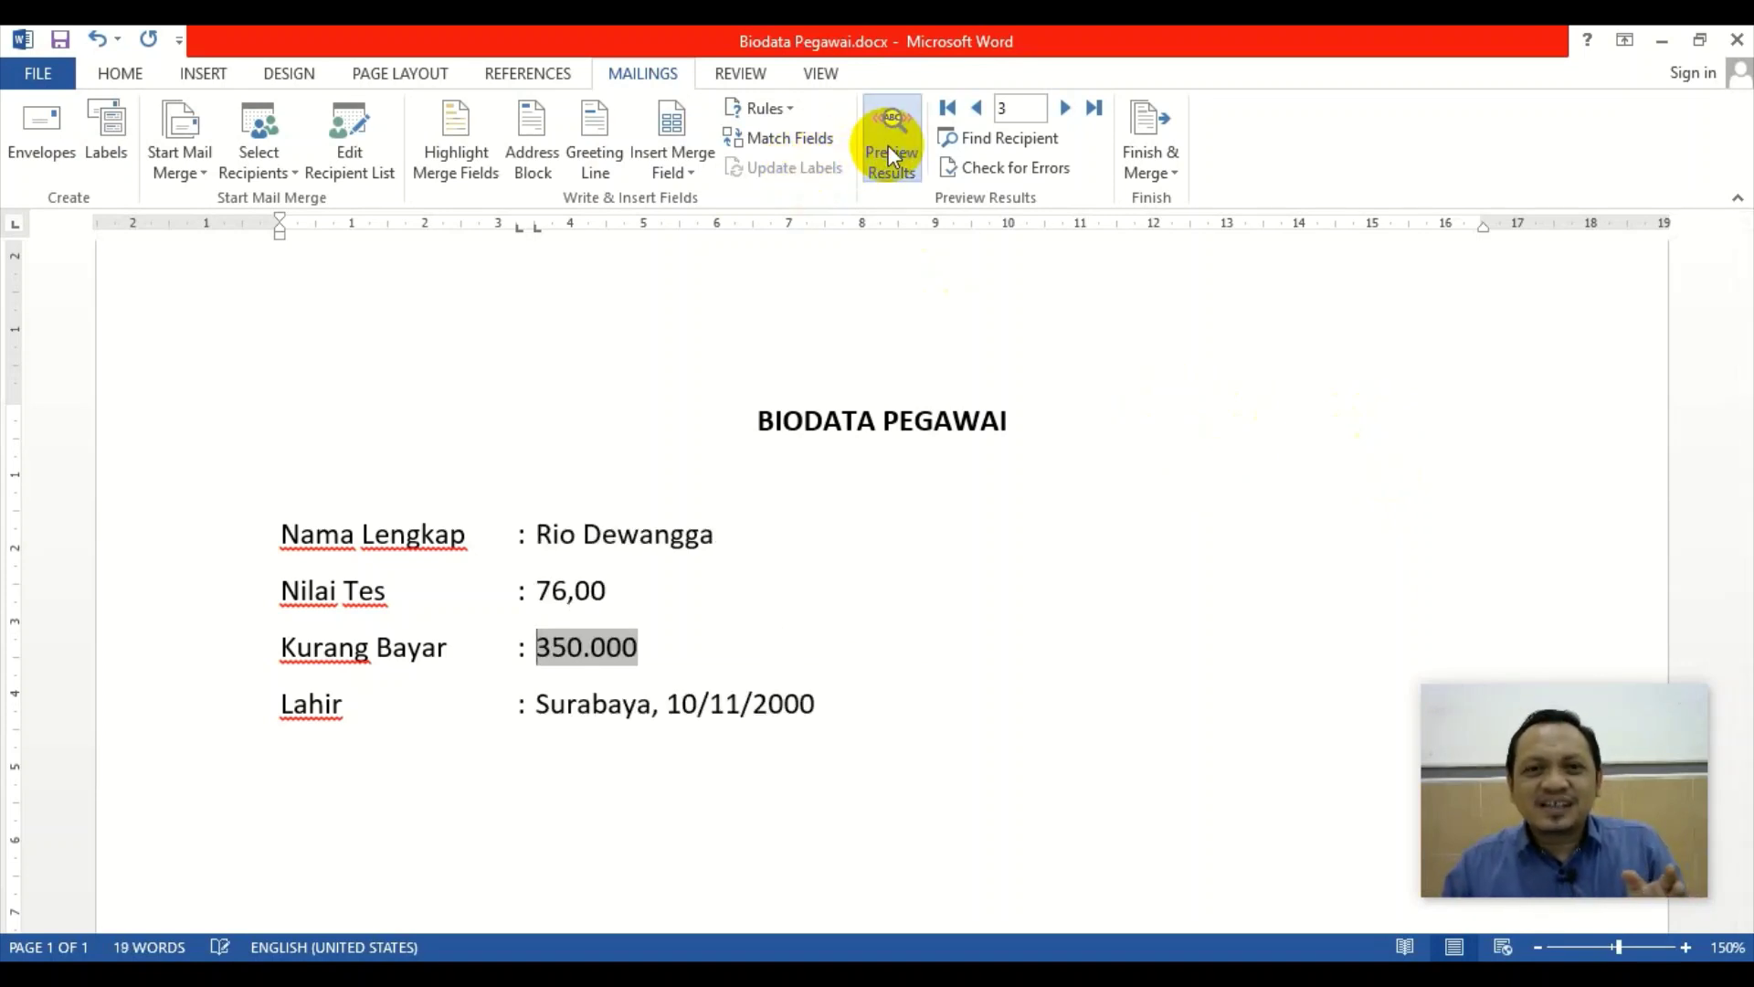
left_click(948, 108)
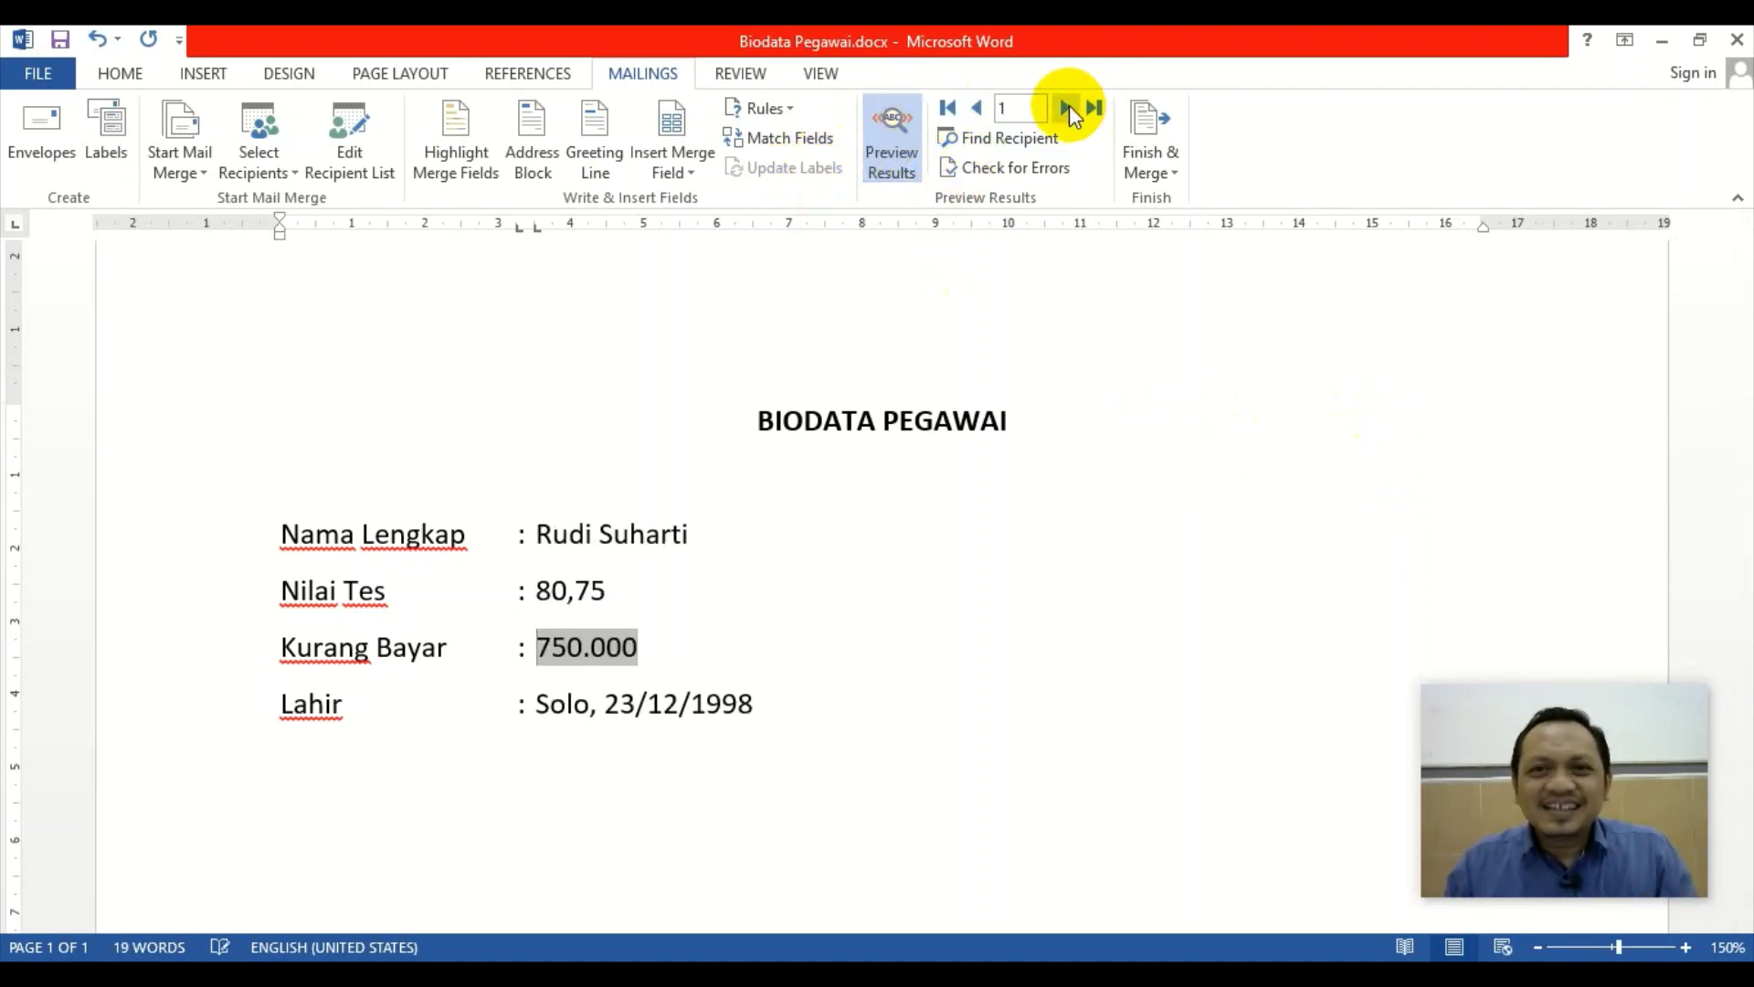
left_click(1069, 106)
left_click(1065, 108)
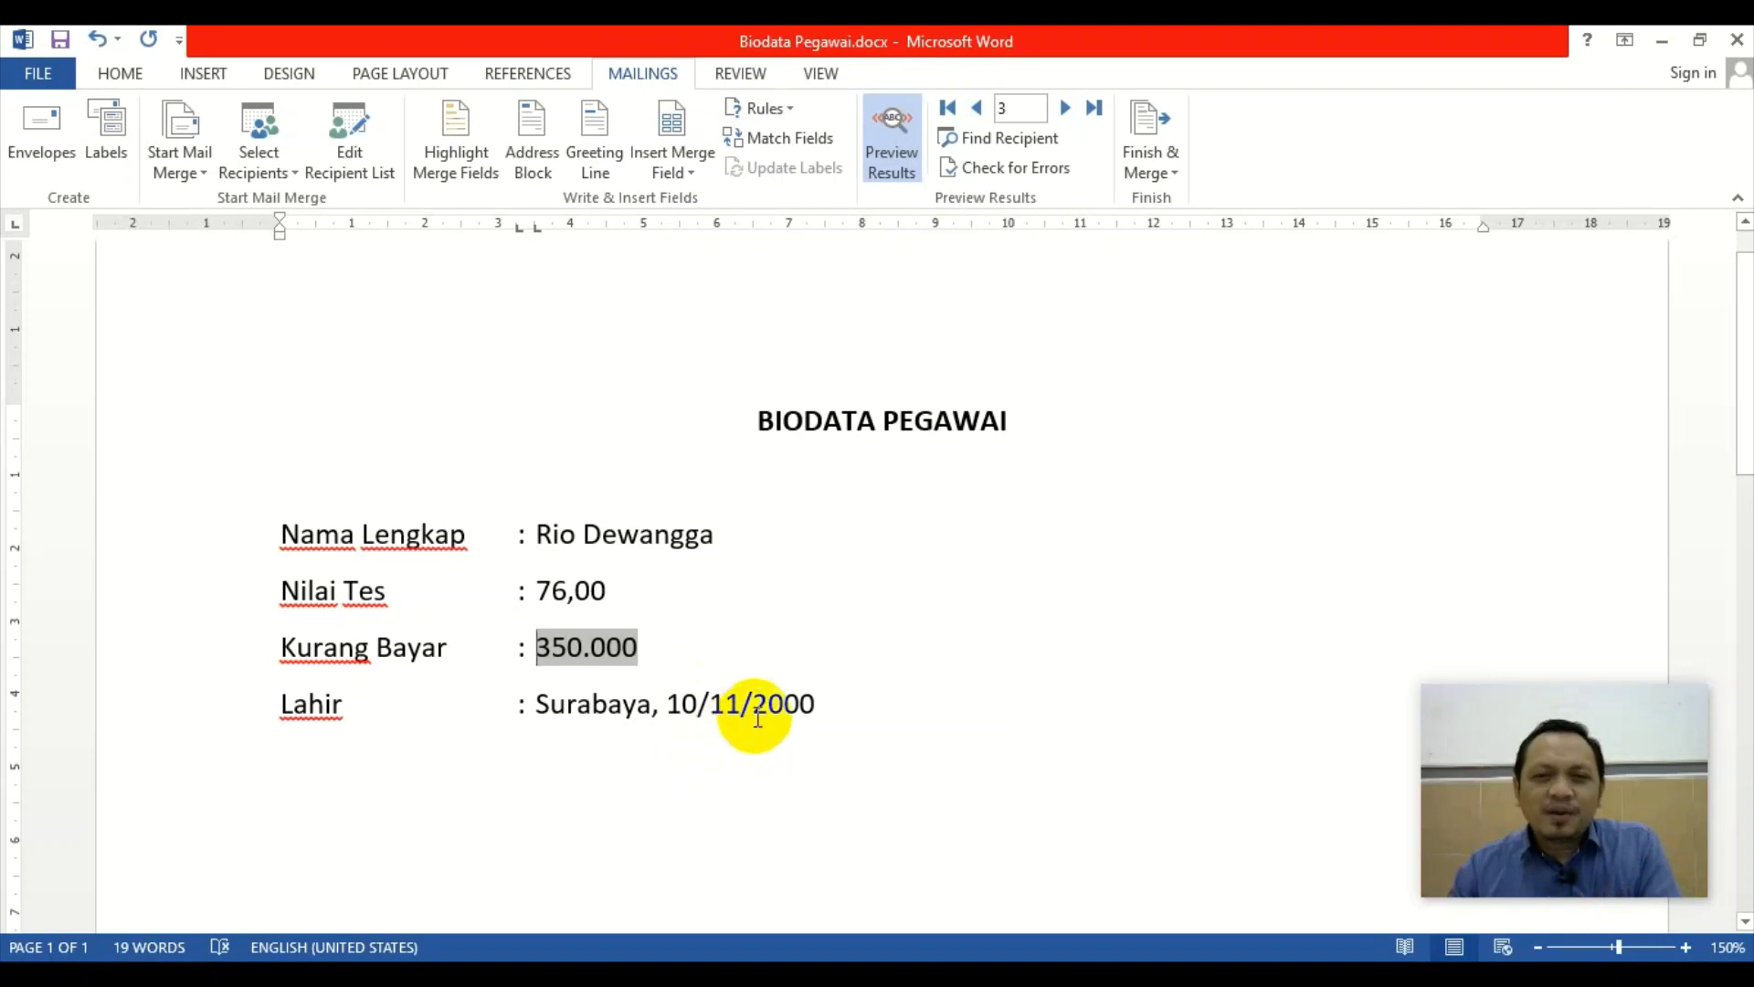
left_click(981, 107)
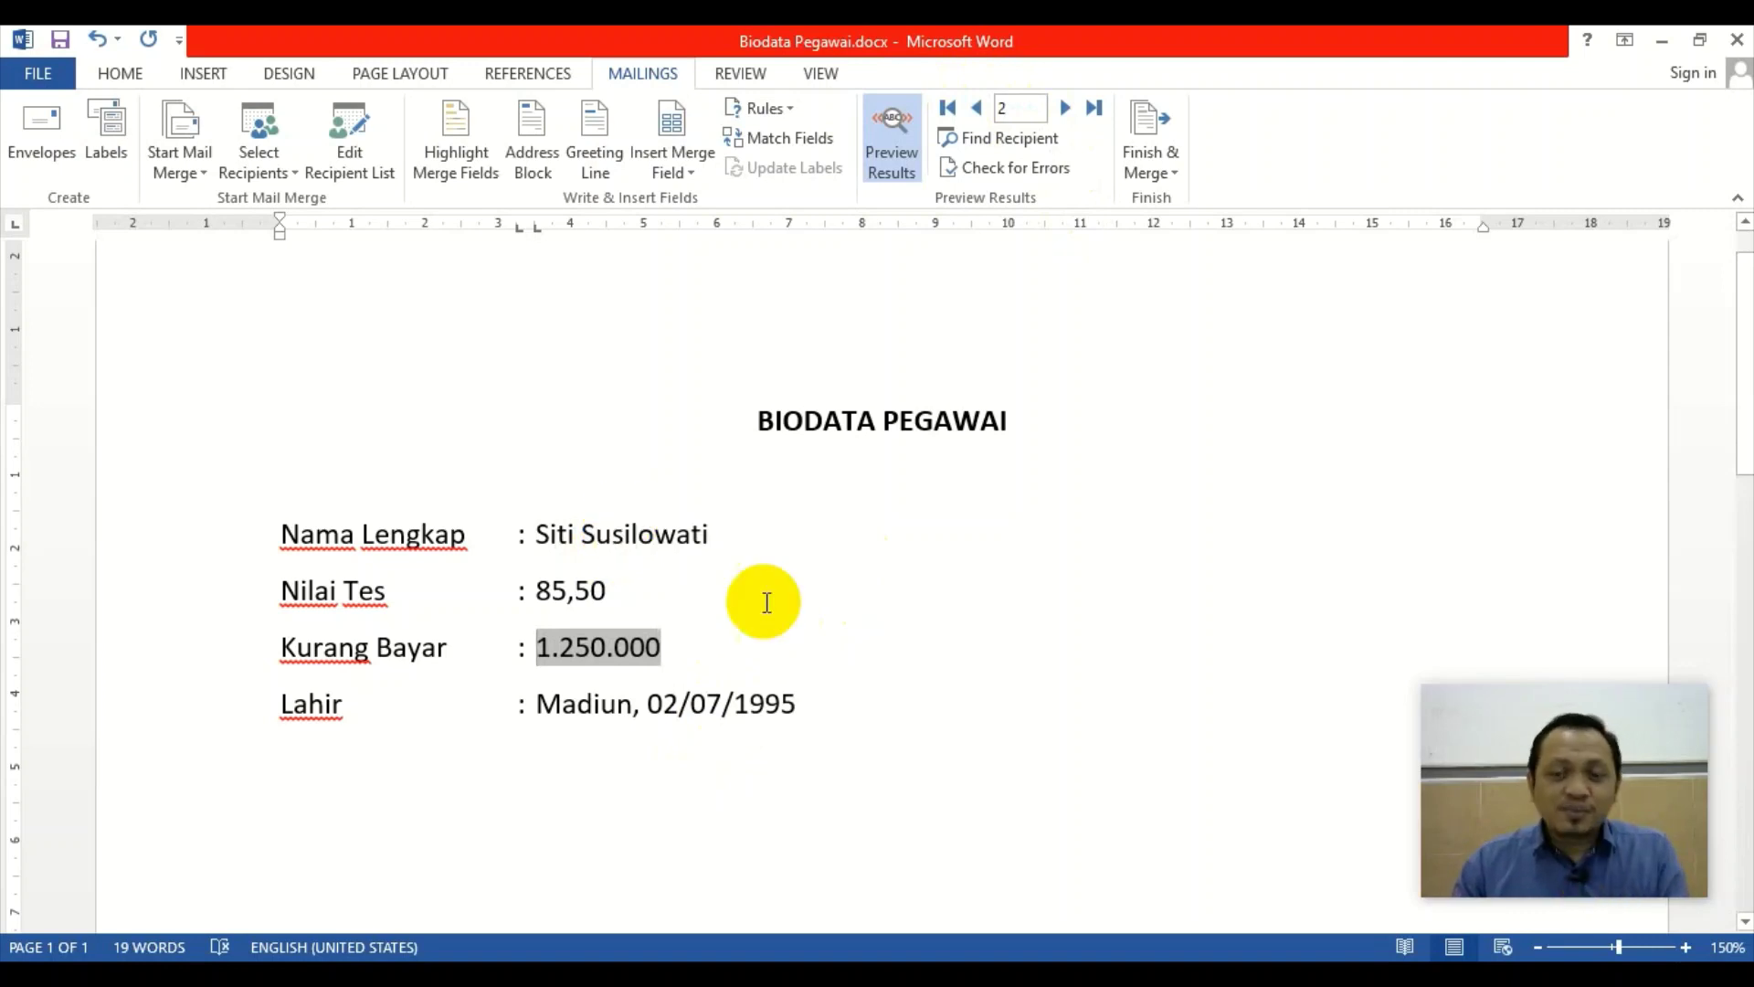
left_click(714, 699)
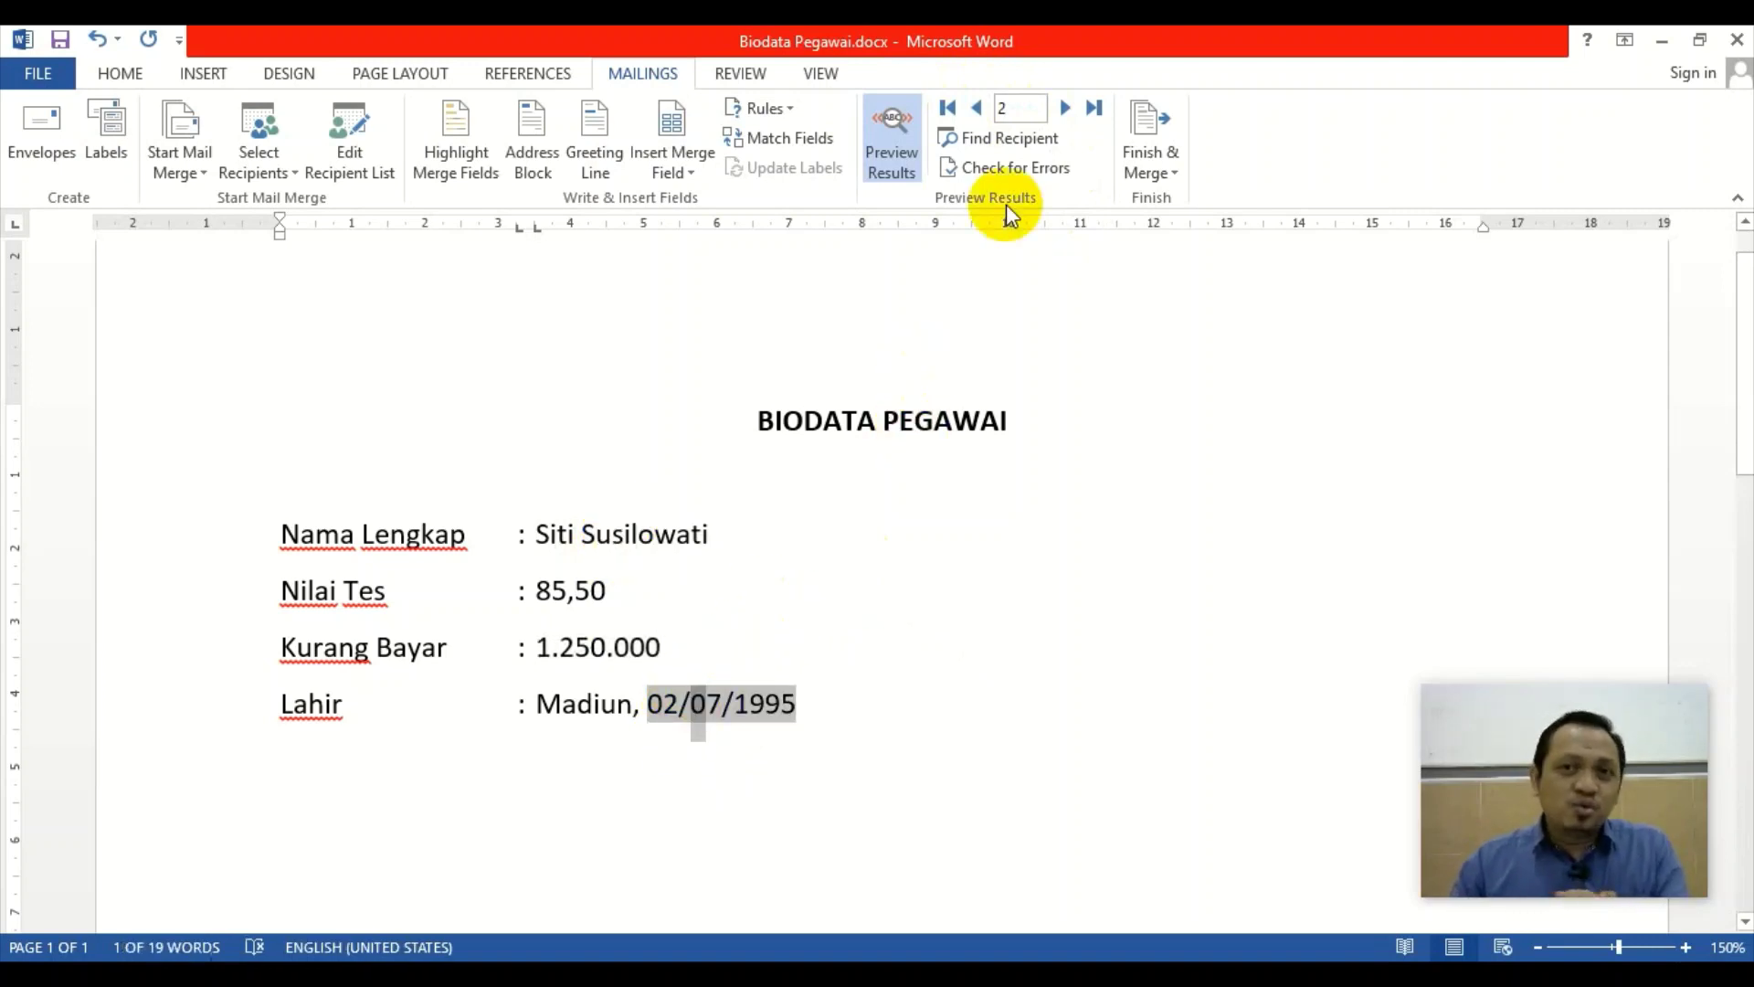
left_click(978, 108)
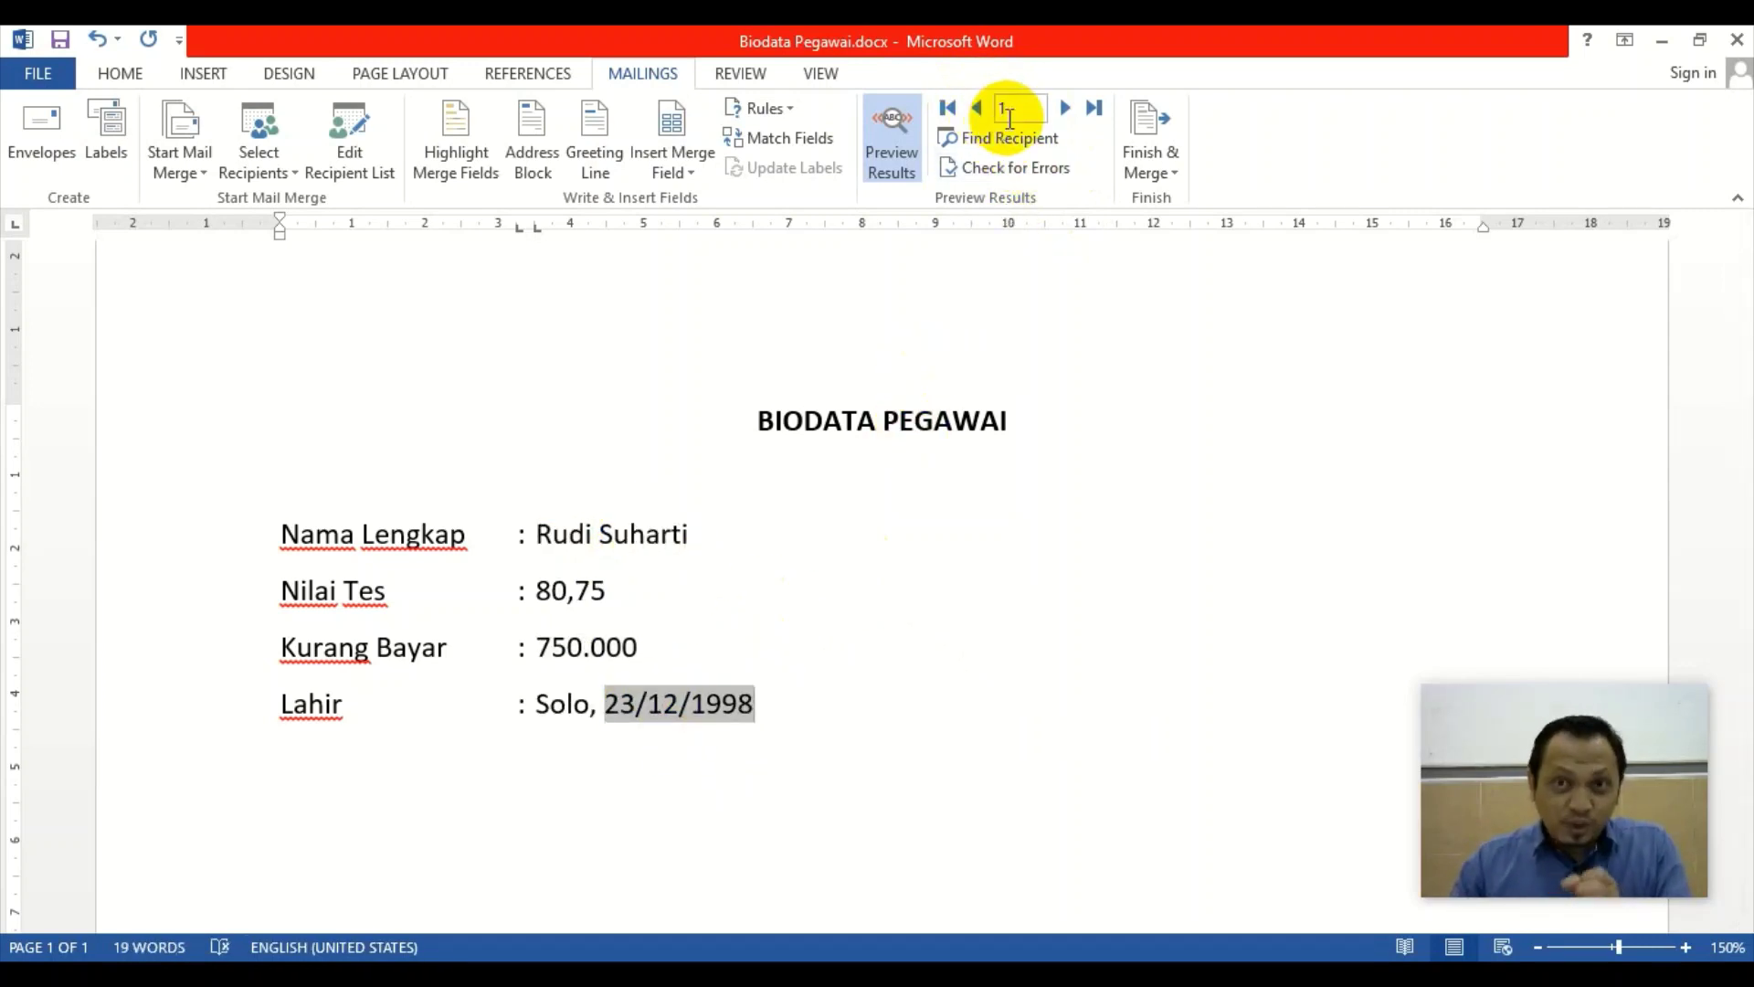
left_click(1073, 107)
left_click(1073, 107)
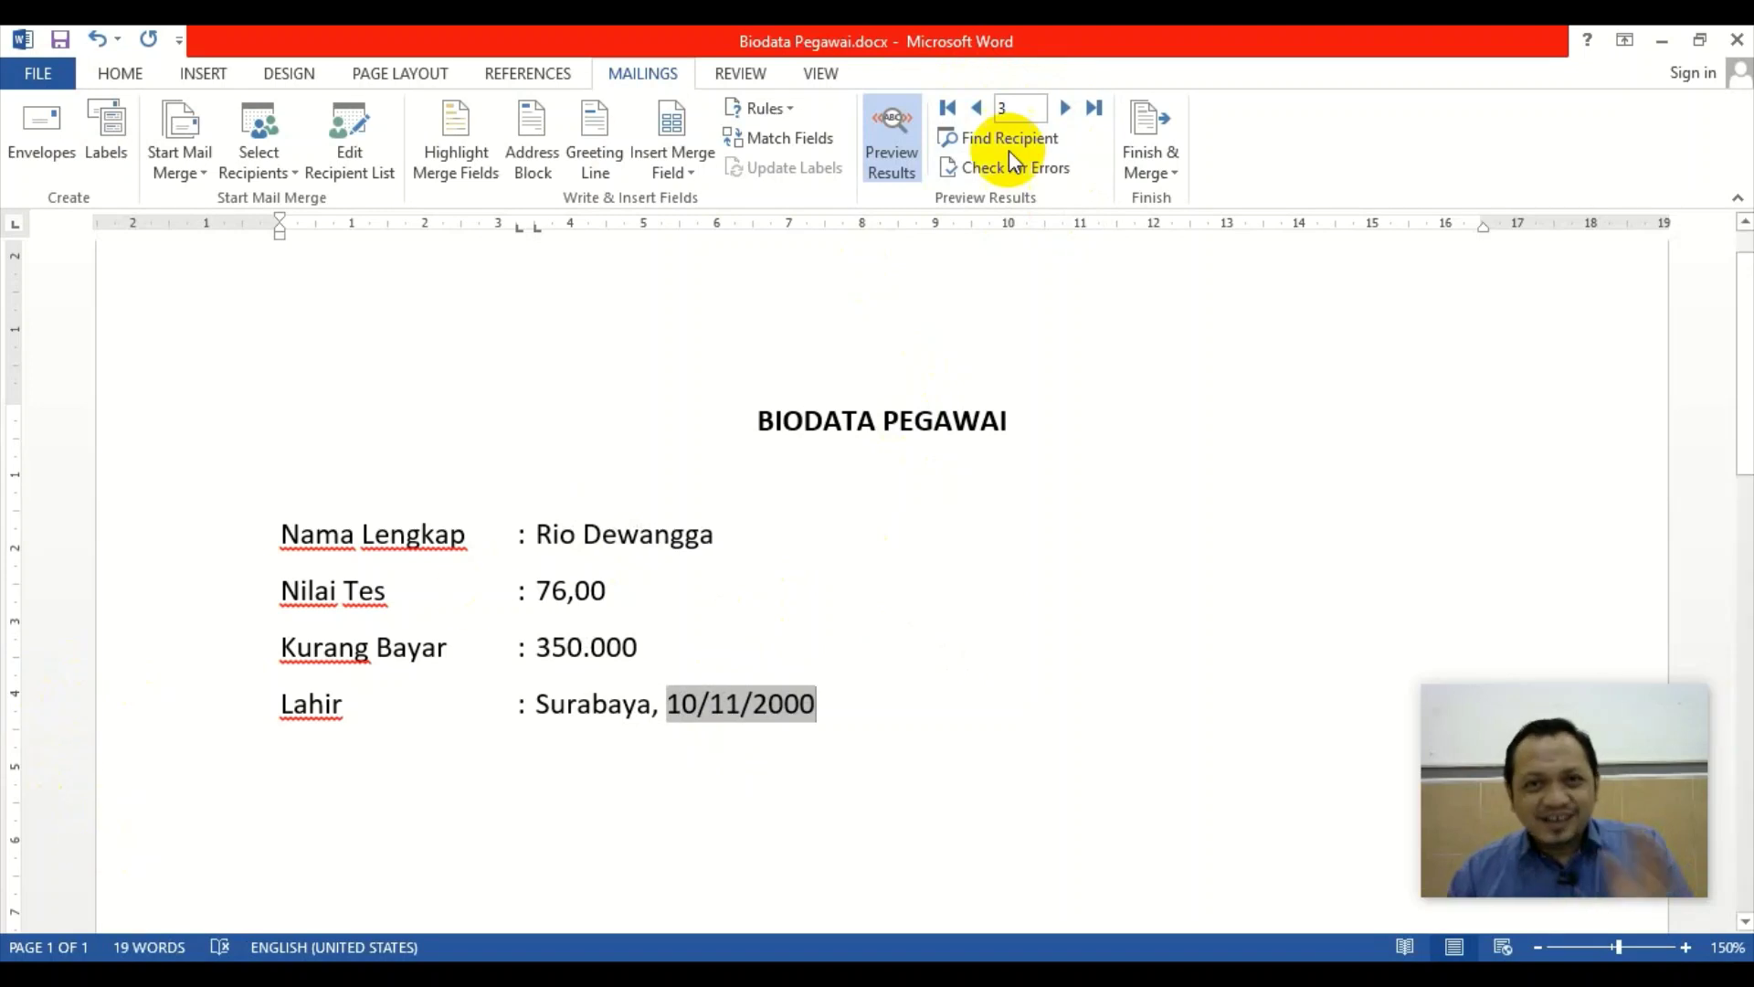
Turn off the preview and add \@ "dd MMMM yyyy" to the tanggal field code
left_click(902, 142)
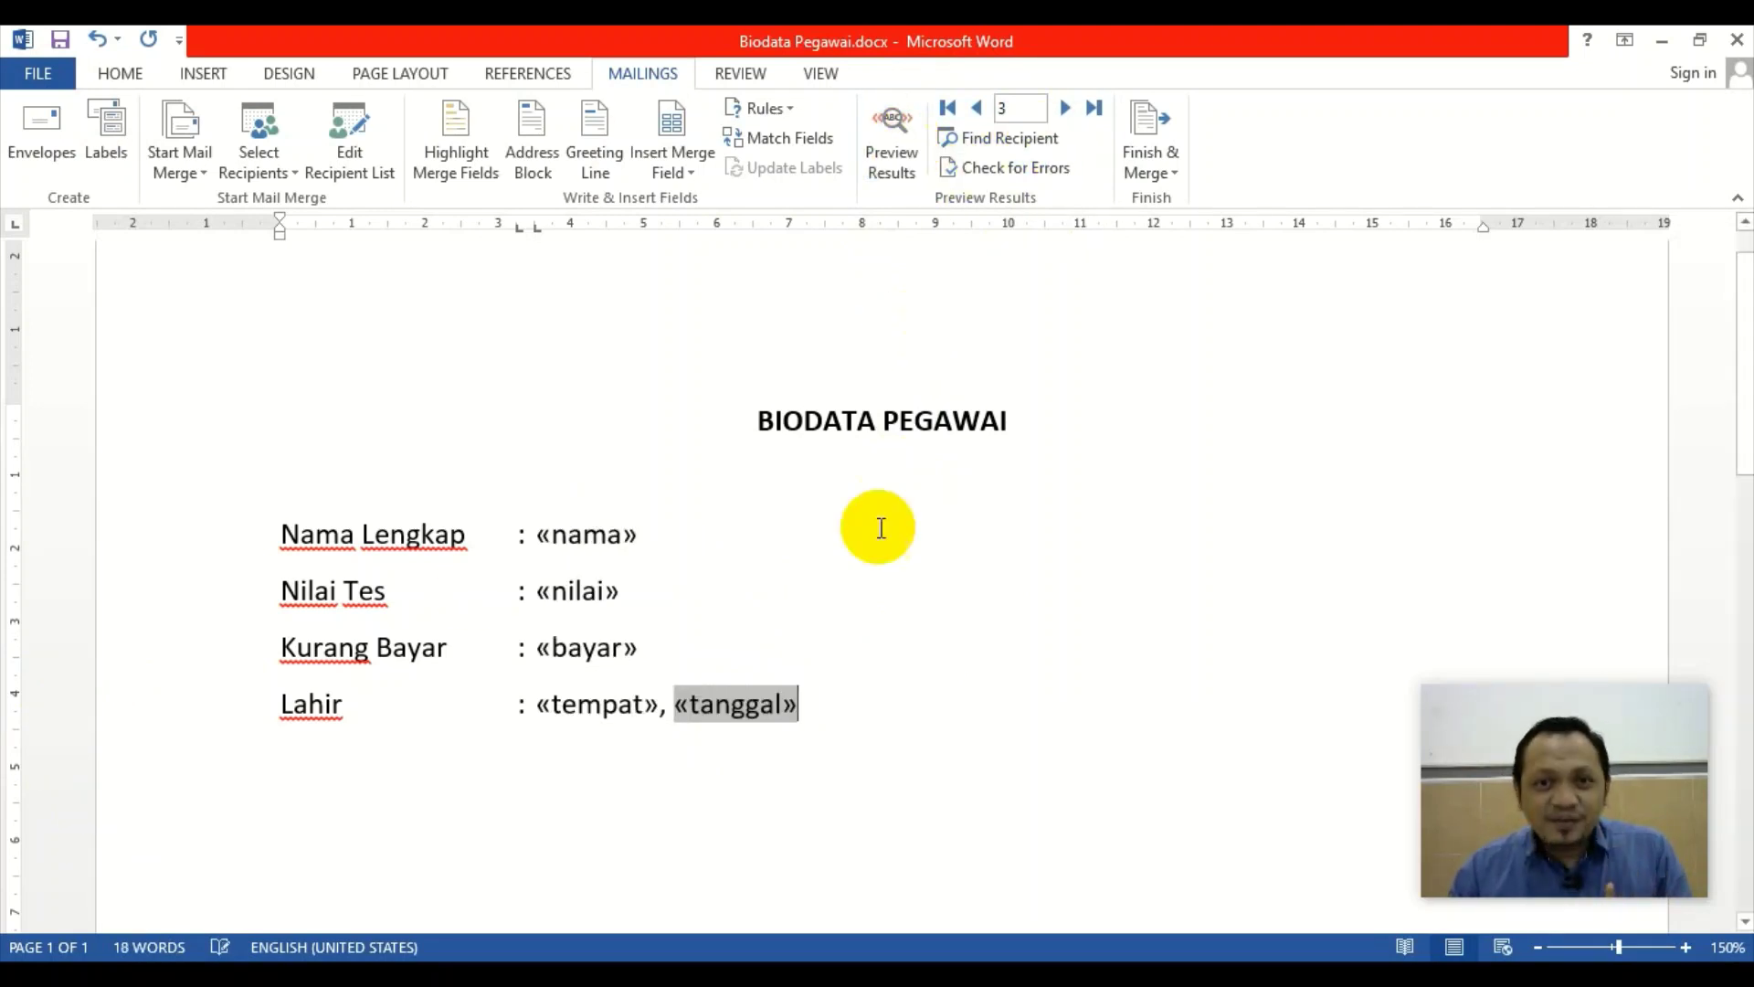
key("alt+F9")
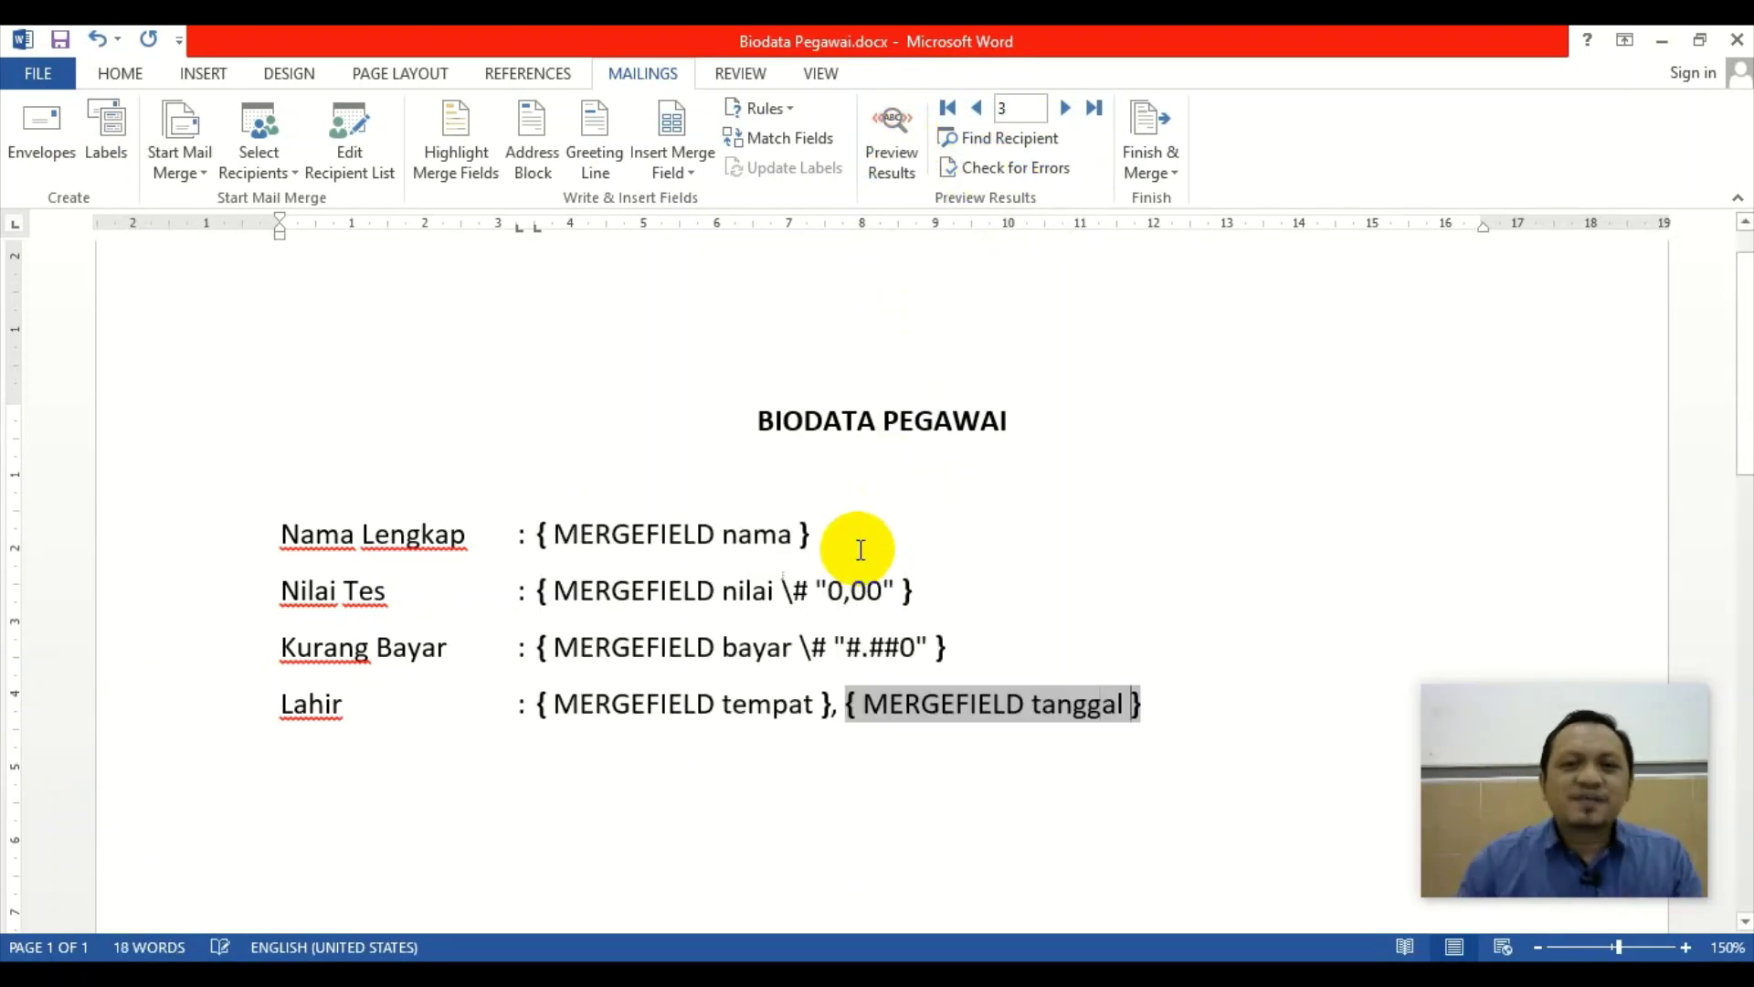
left_click(1116, 703)
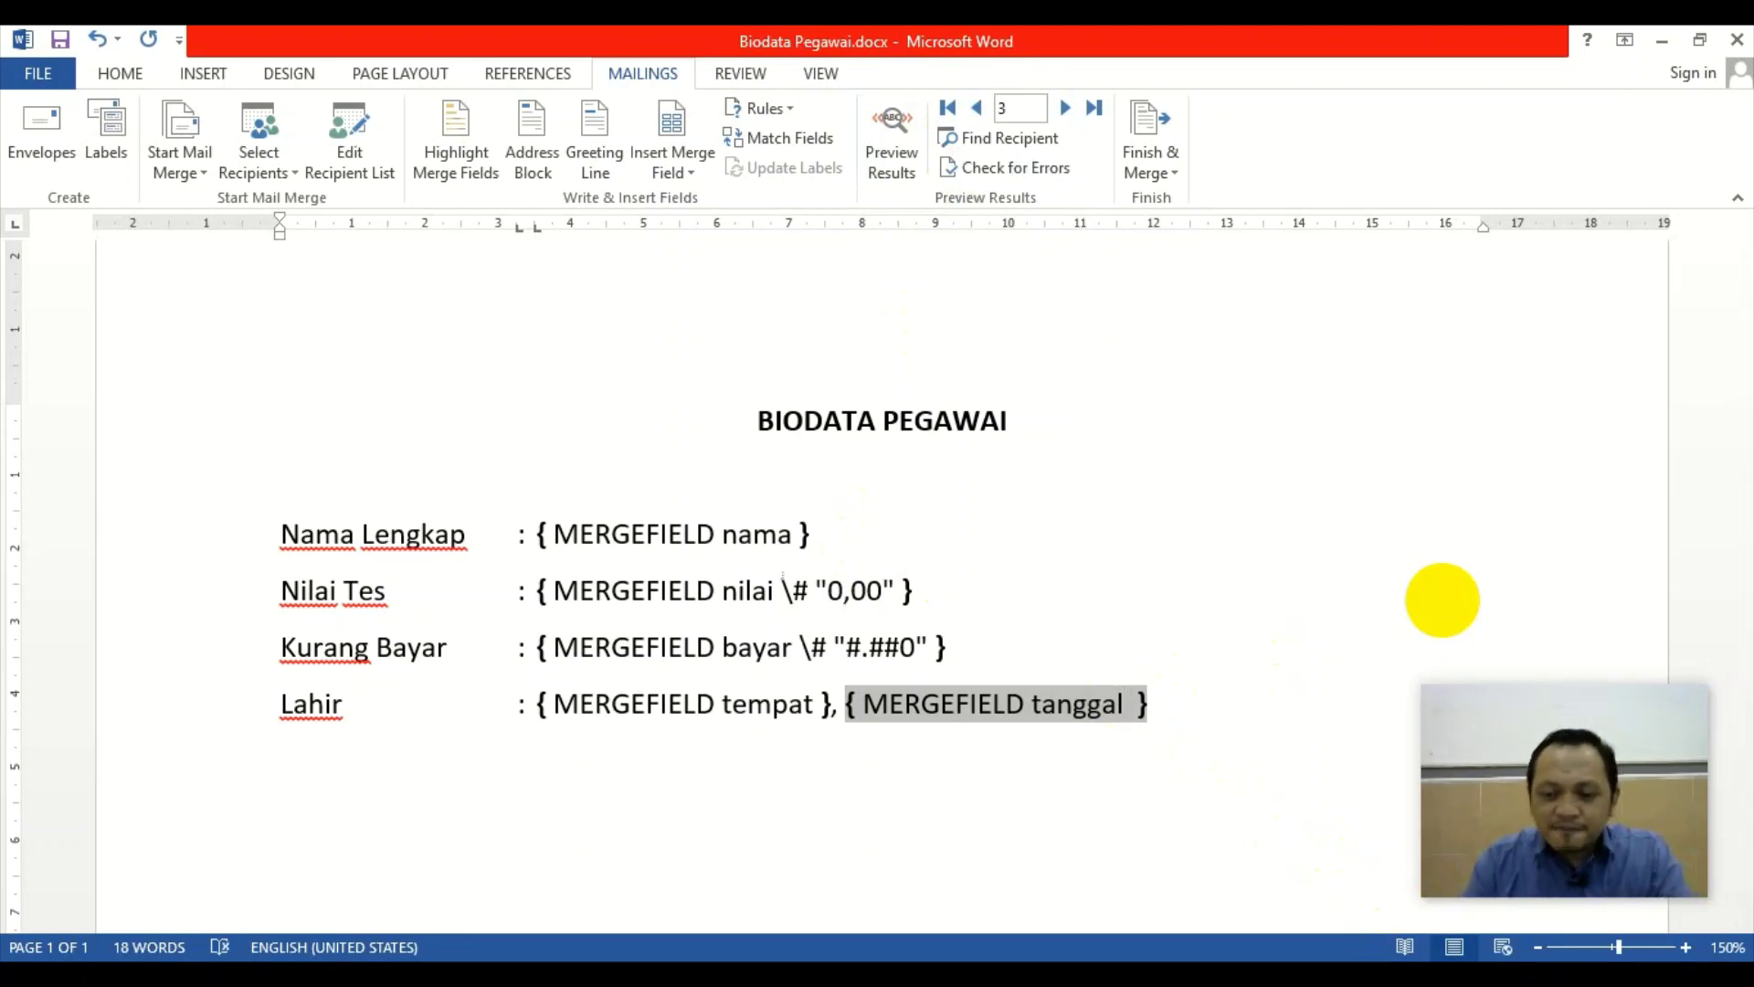
type("\\ ")
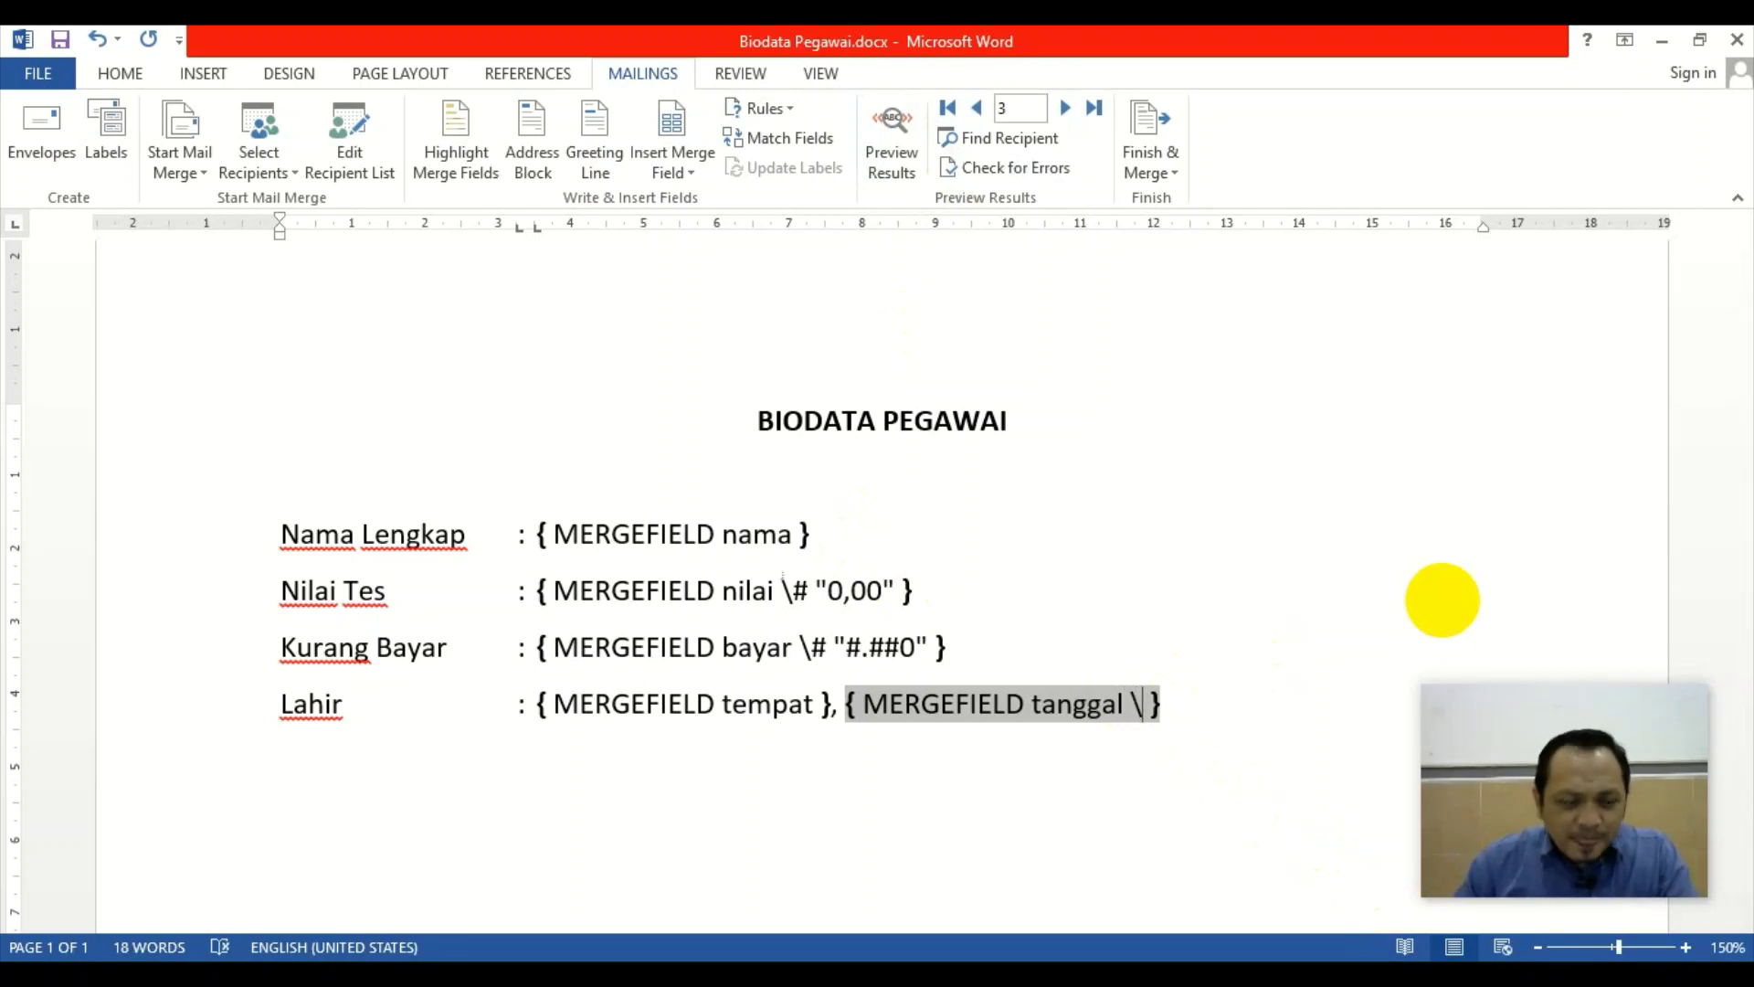
type("#")
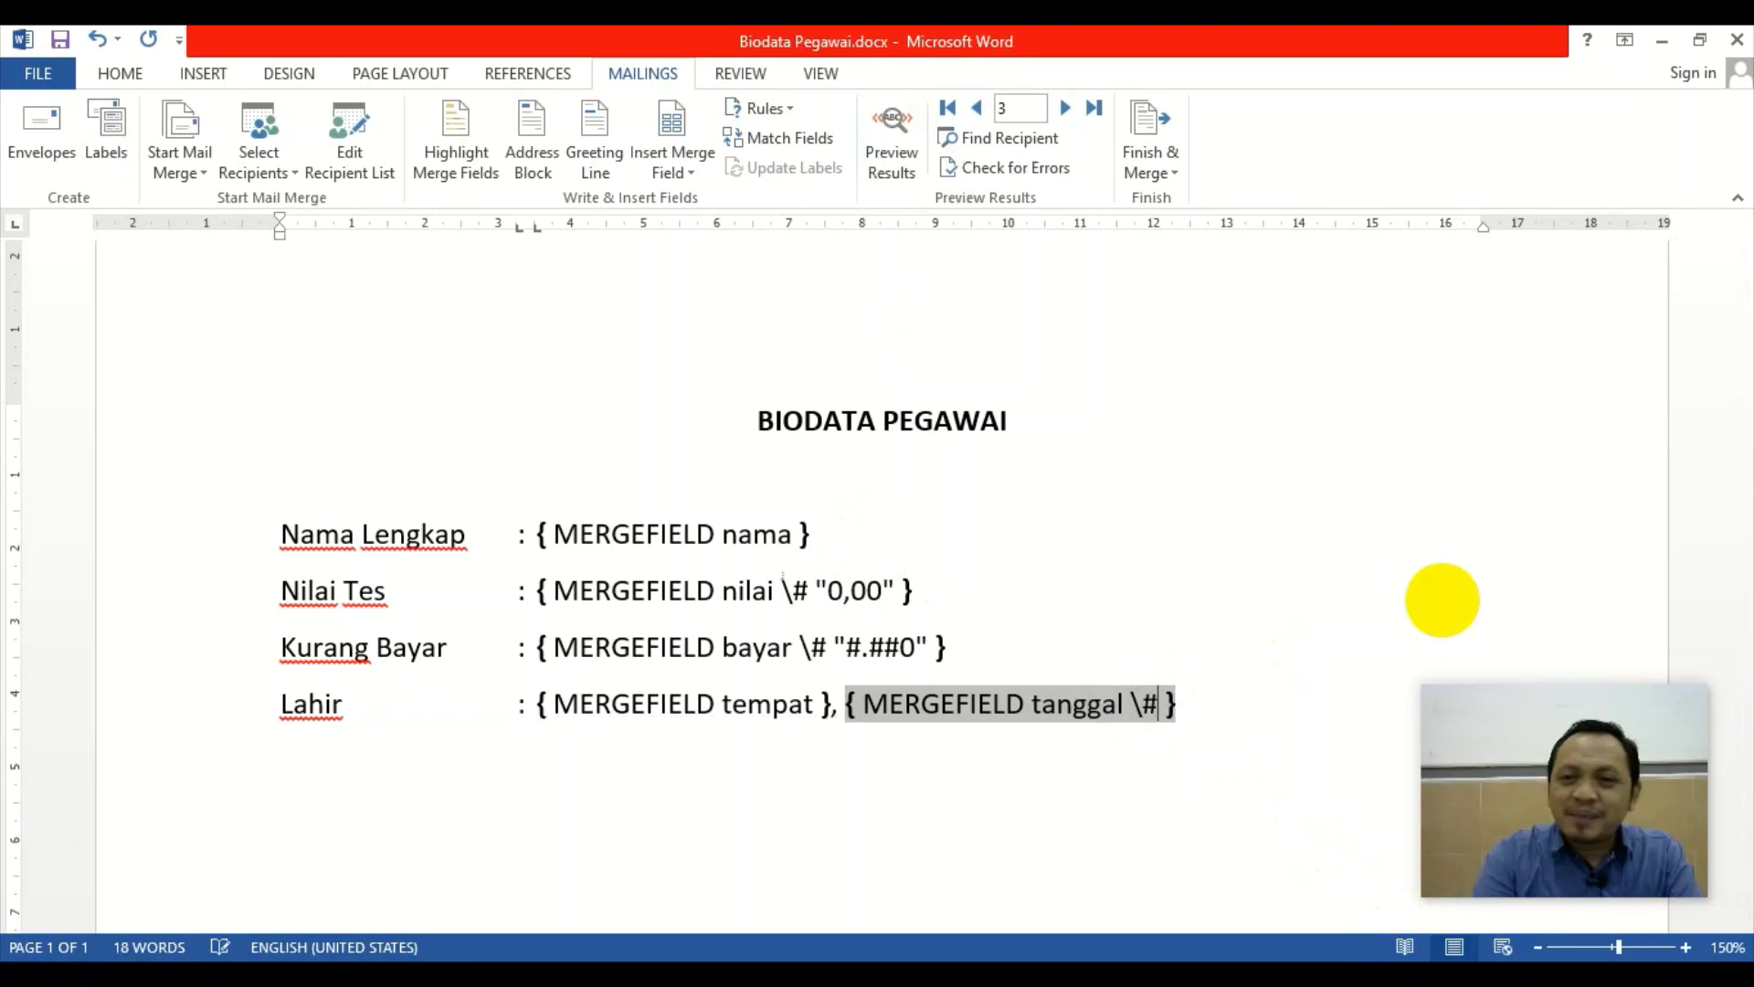
key("BackSpace")
type("@")
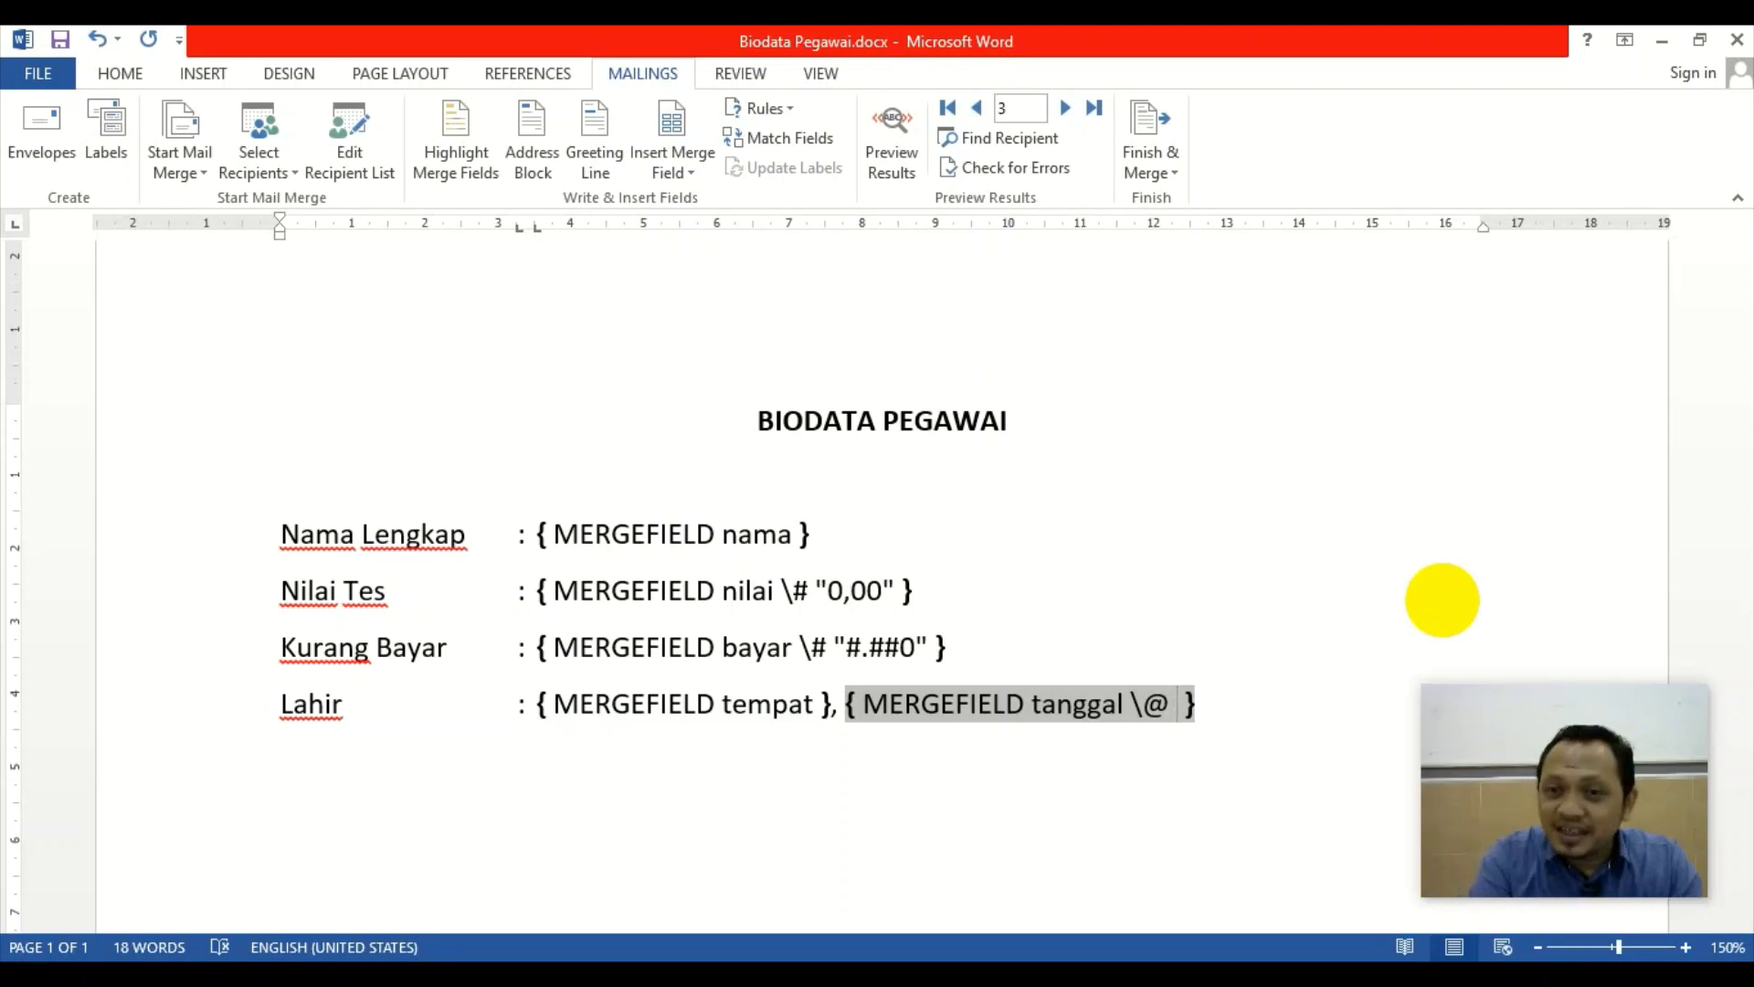
type("\"dd ")
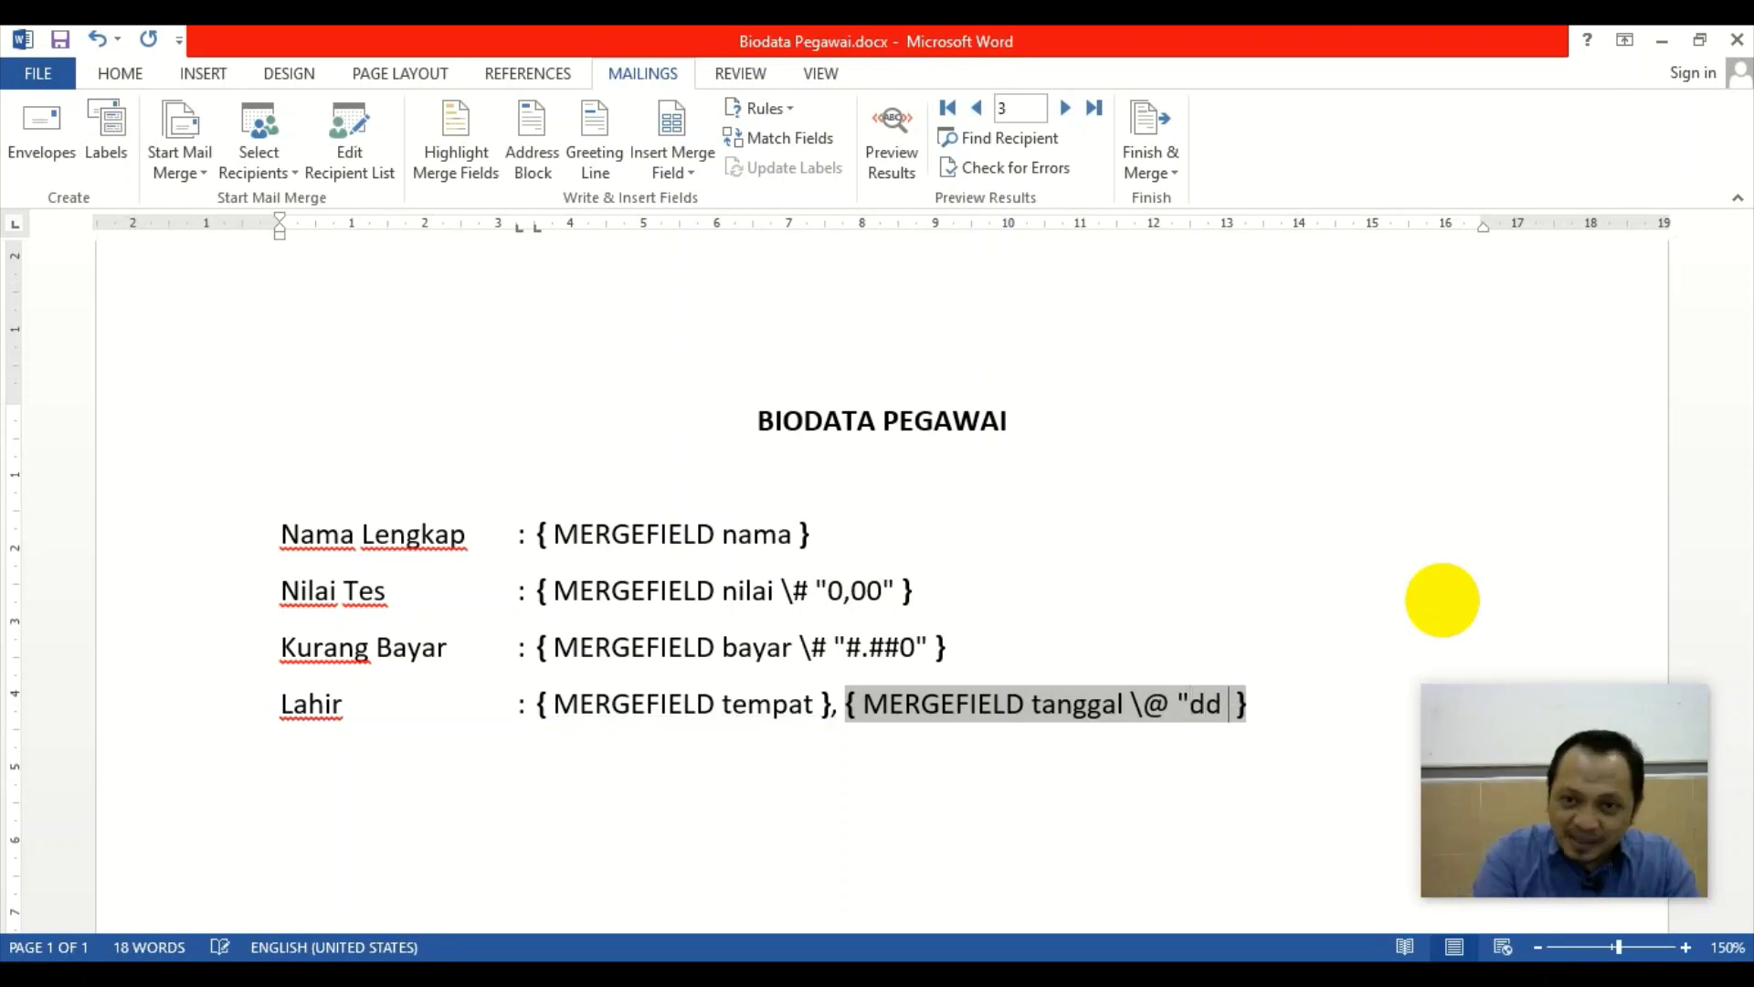
type("MMMM")
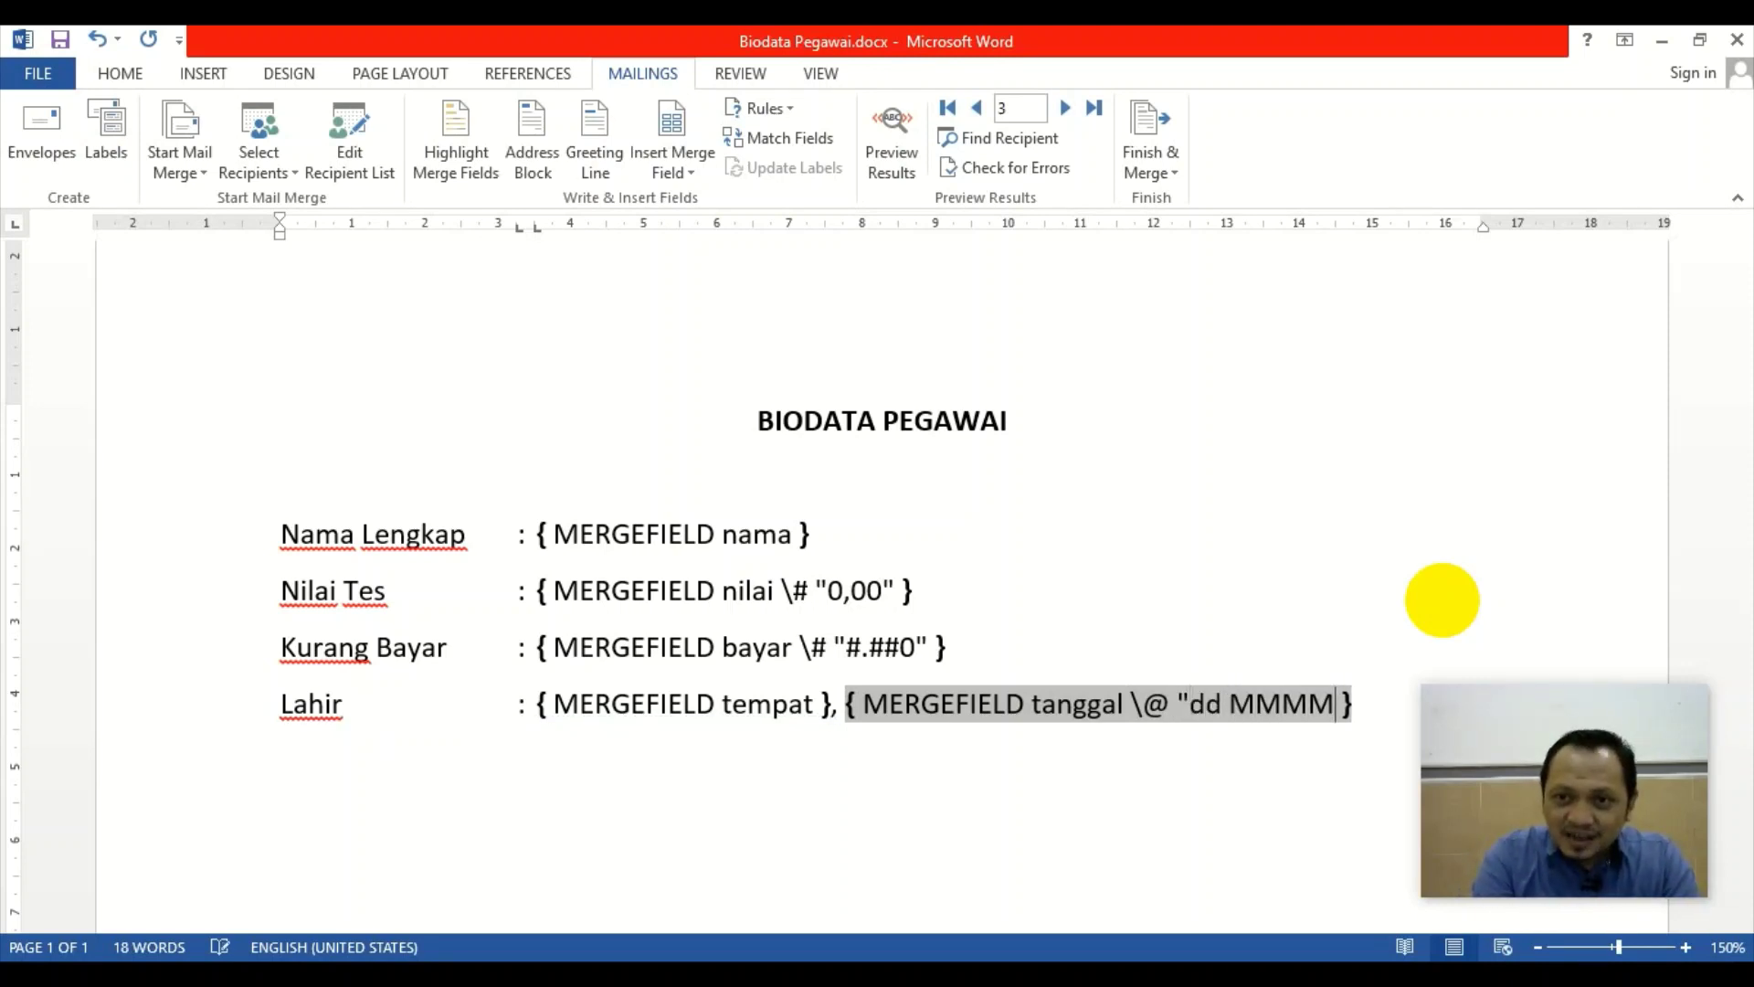
type(" yyyy ")
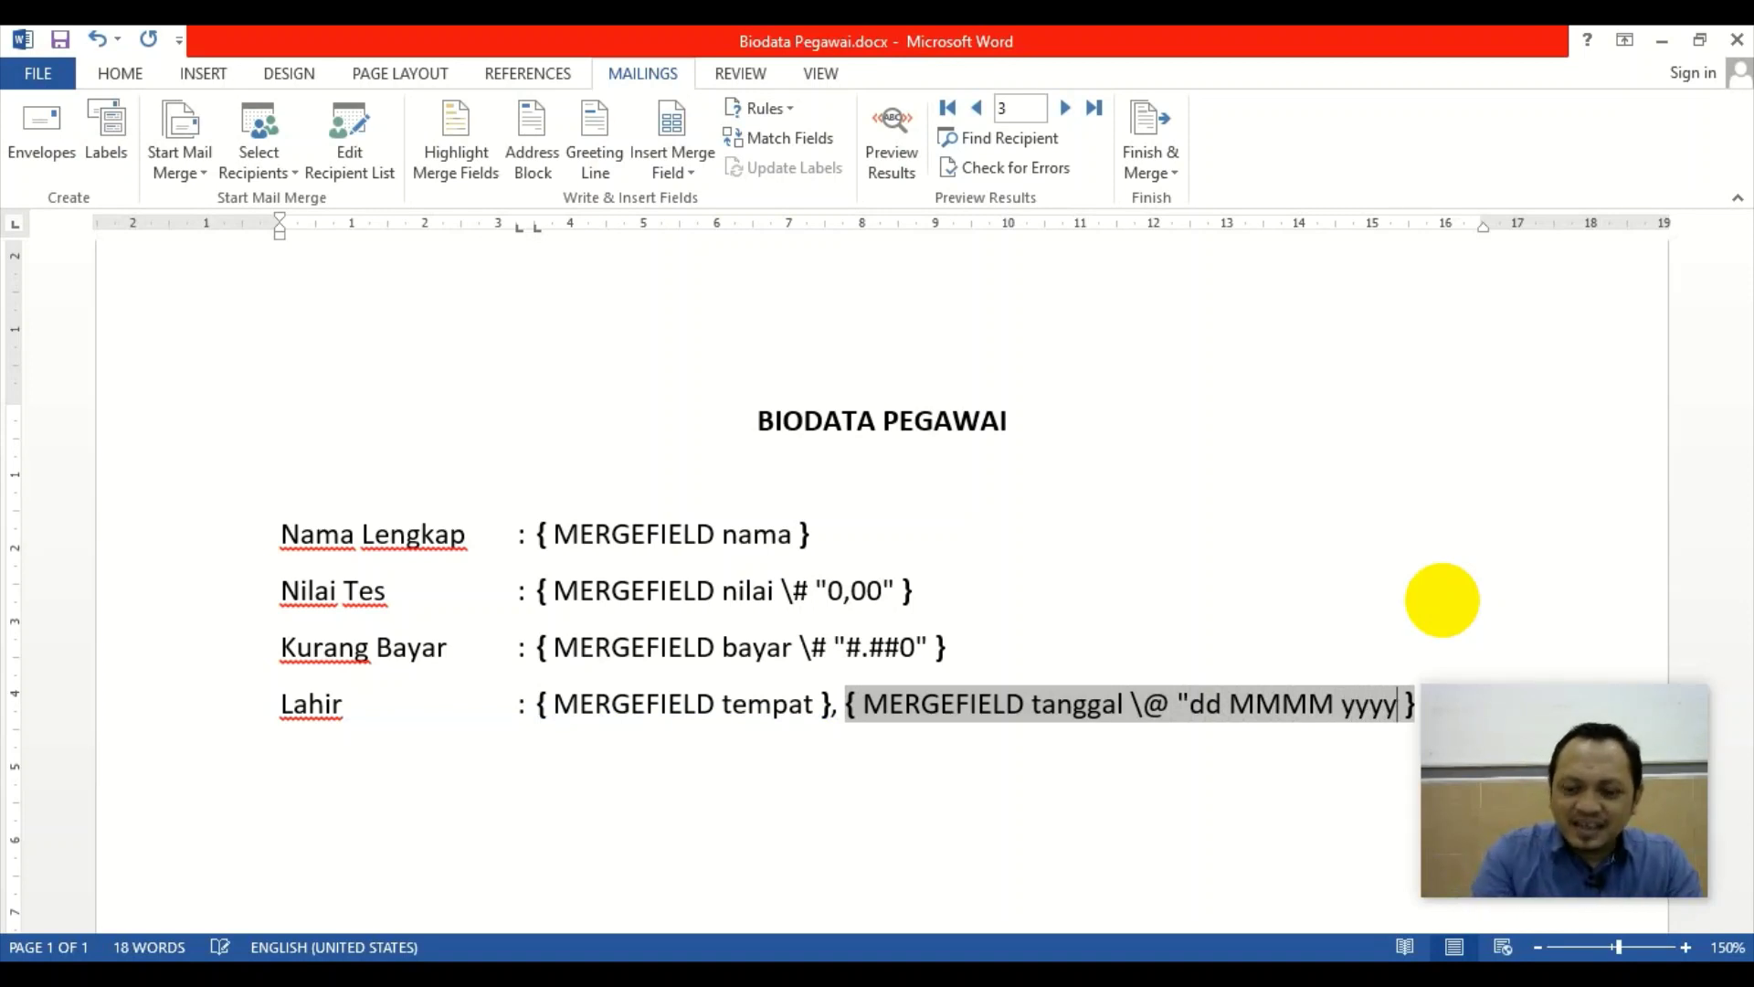
type("\"")
Correct the MMMM month letters in the tanggal date format and hide field codes again
scroll(1192, 611, "down", 1)
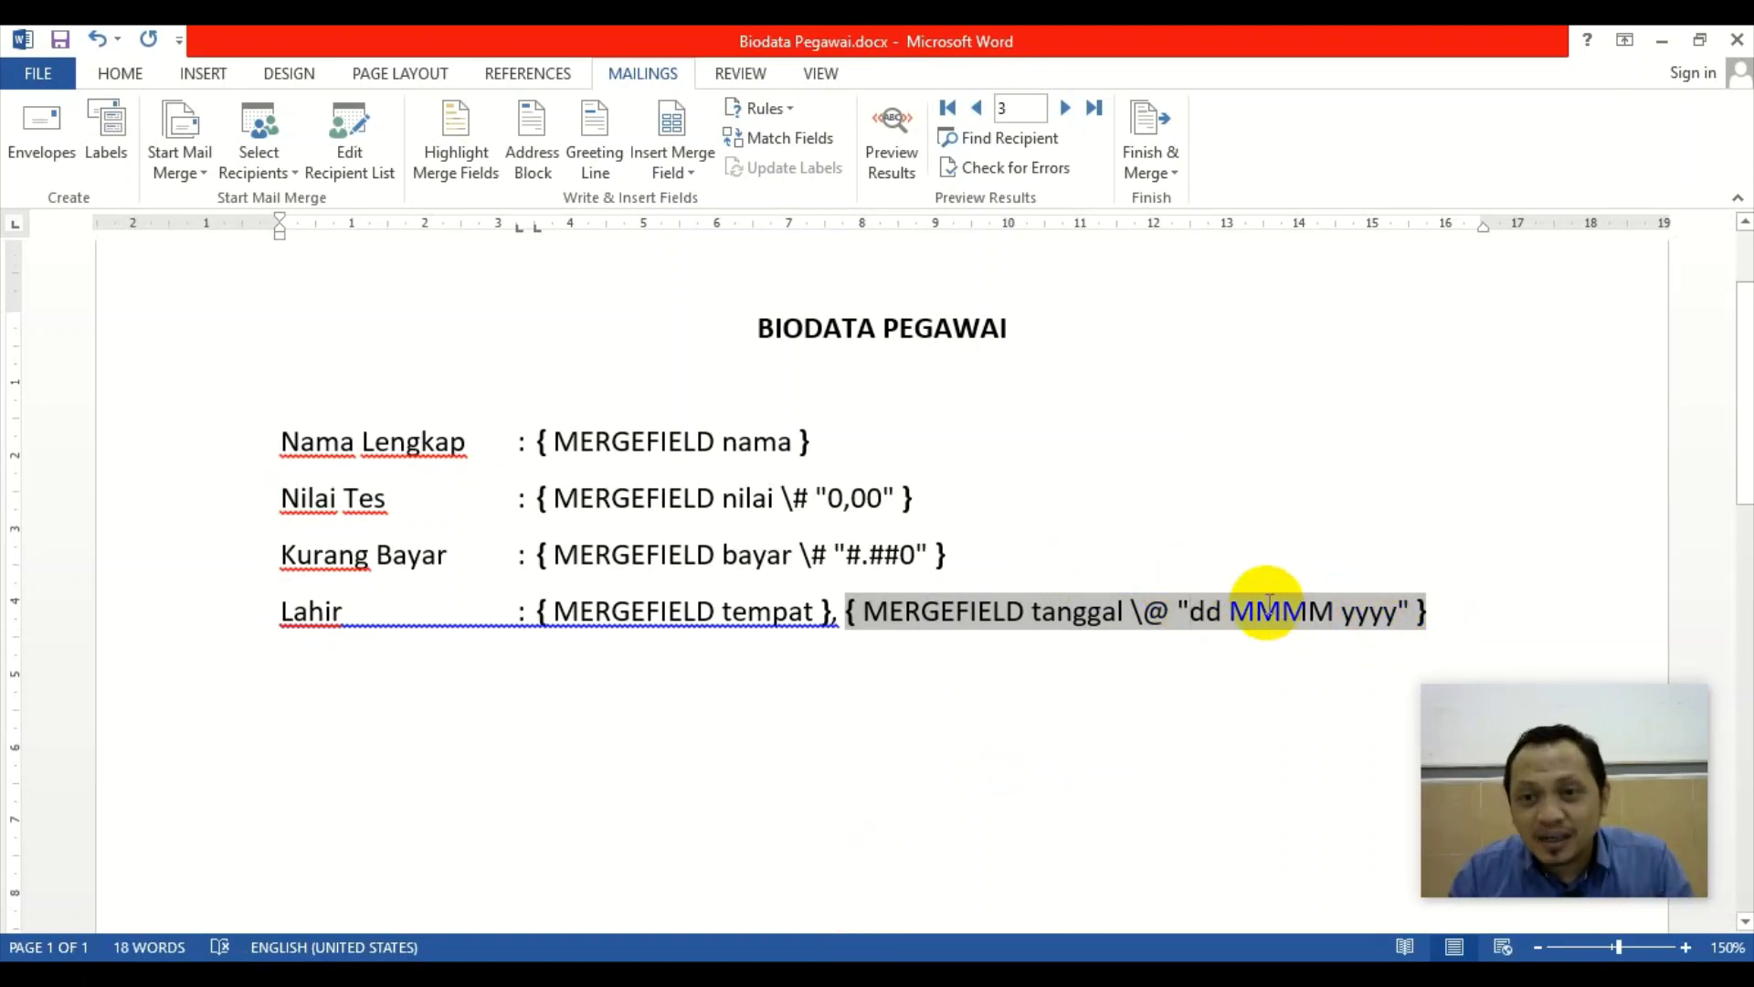
left_click_drag(1235, 612, 1319, 611)
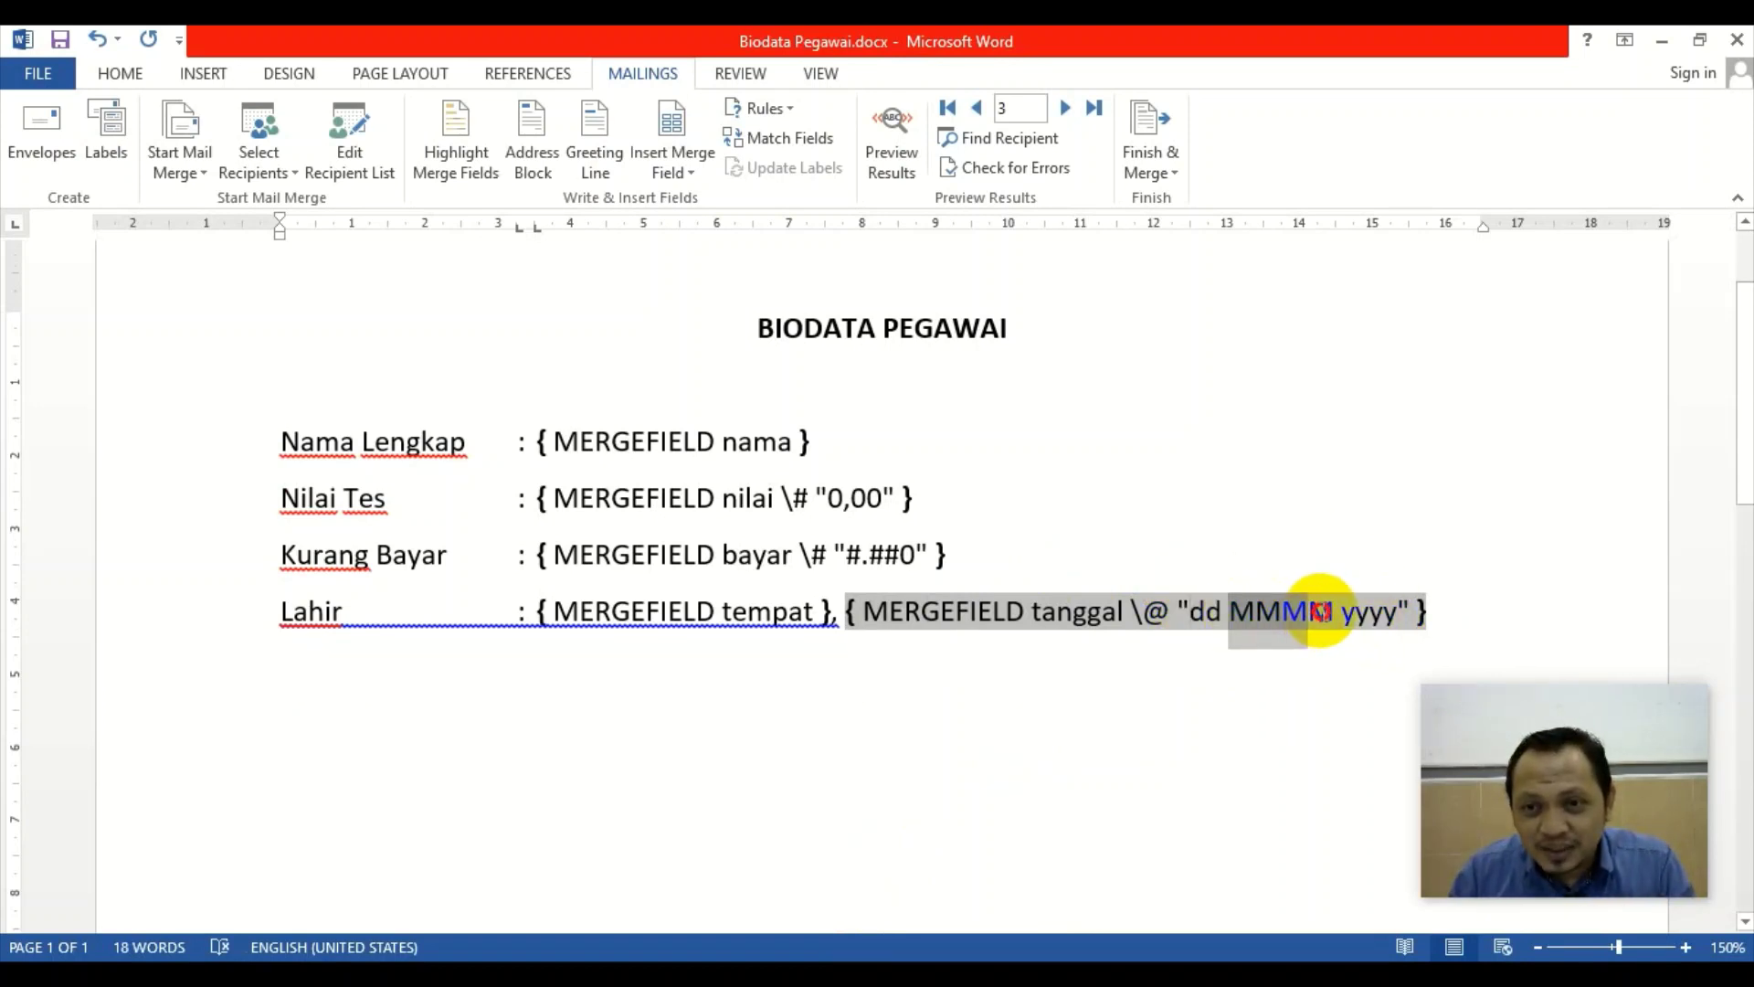
left_click(1321, 611)
key("BackSpace")
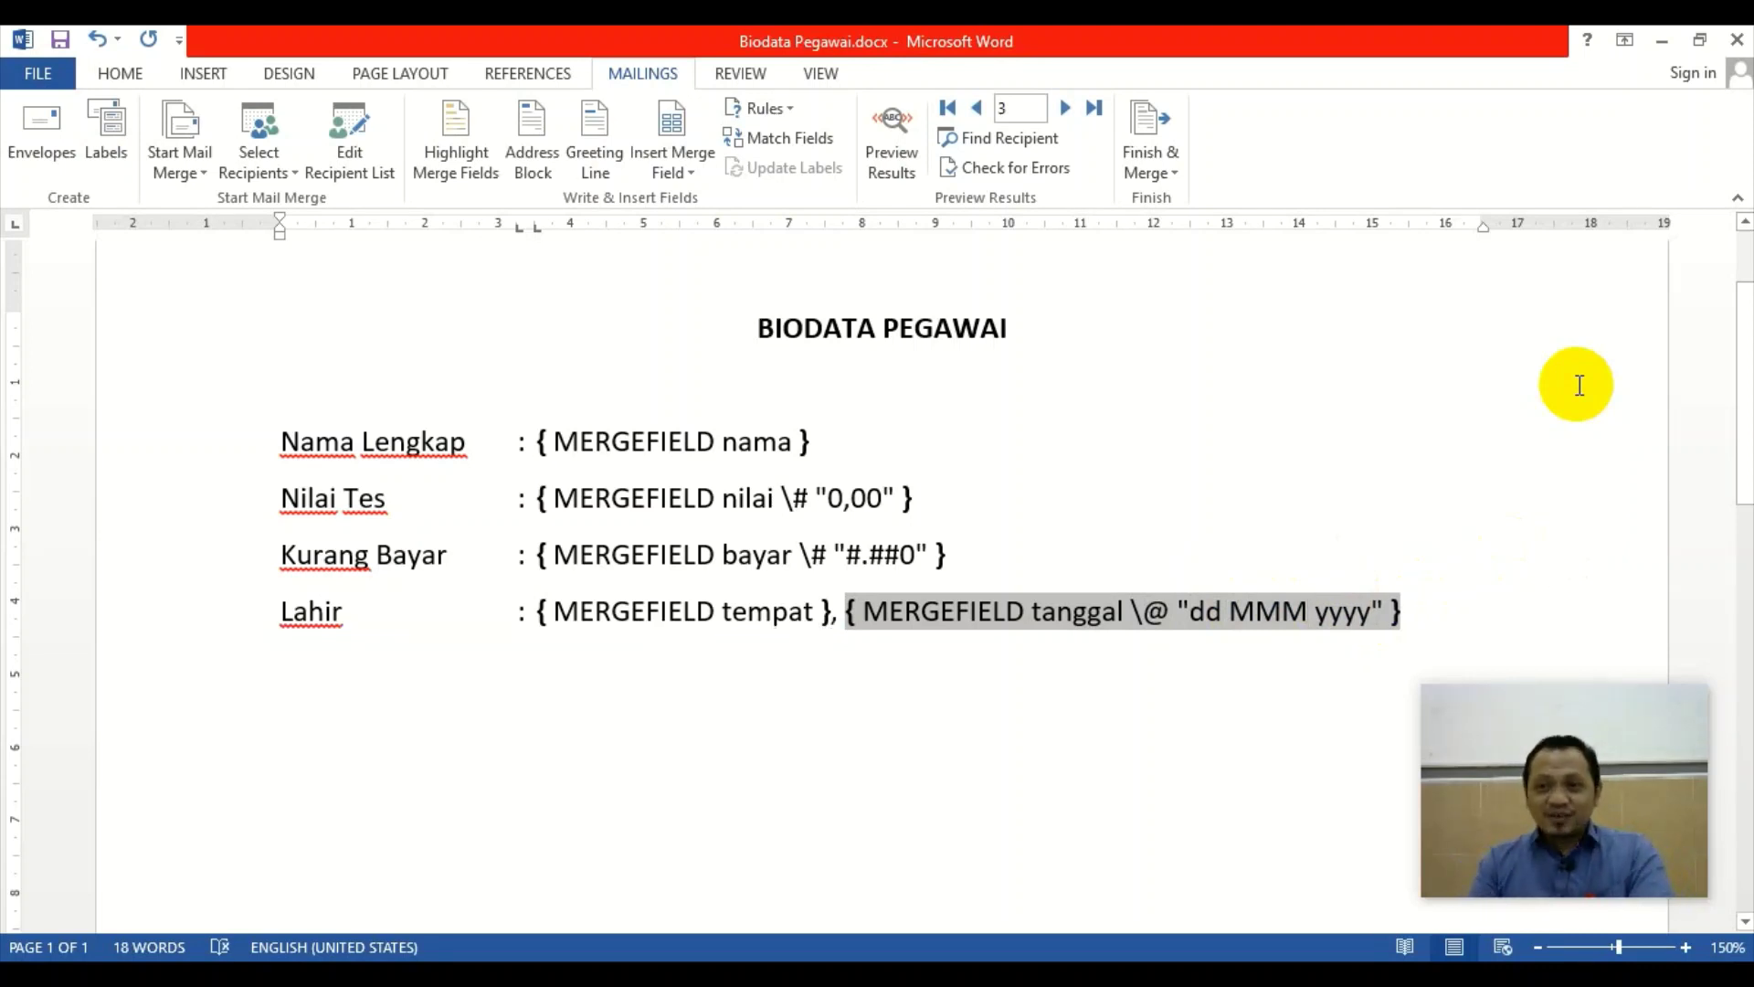
type("M")
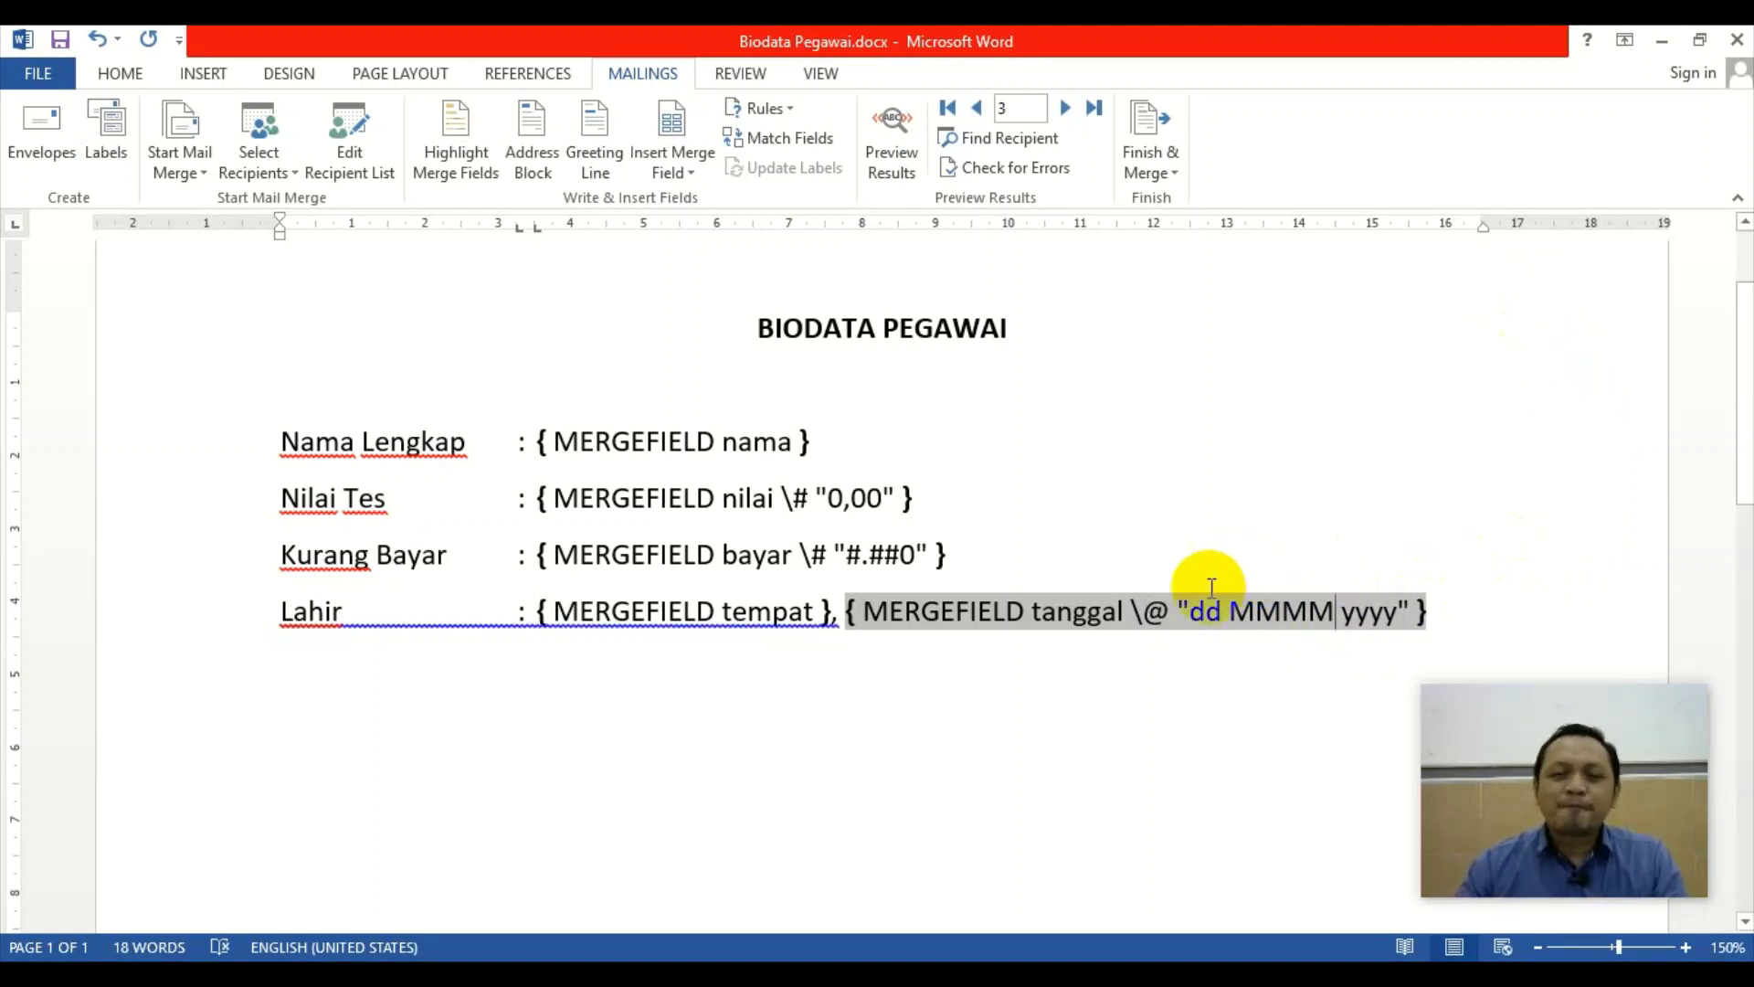
left_click(1268, 466)
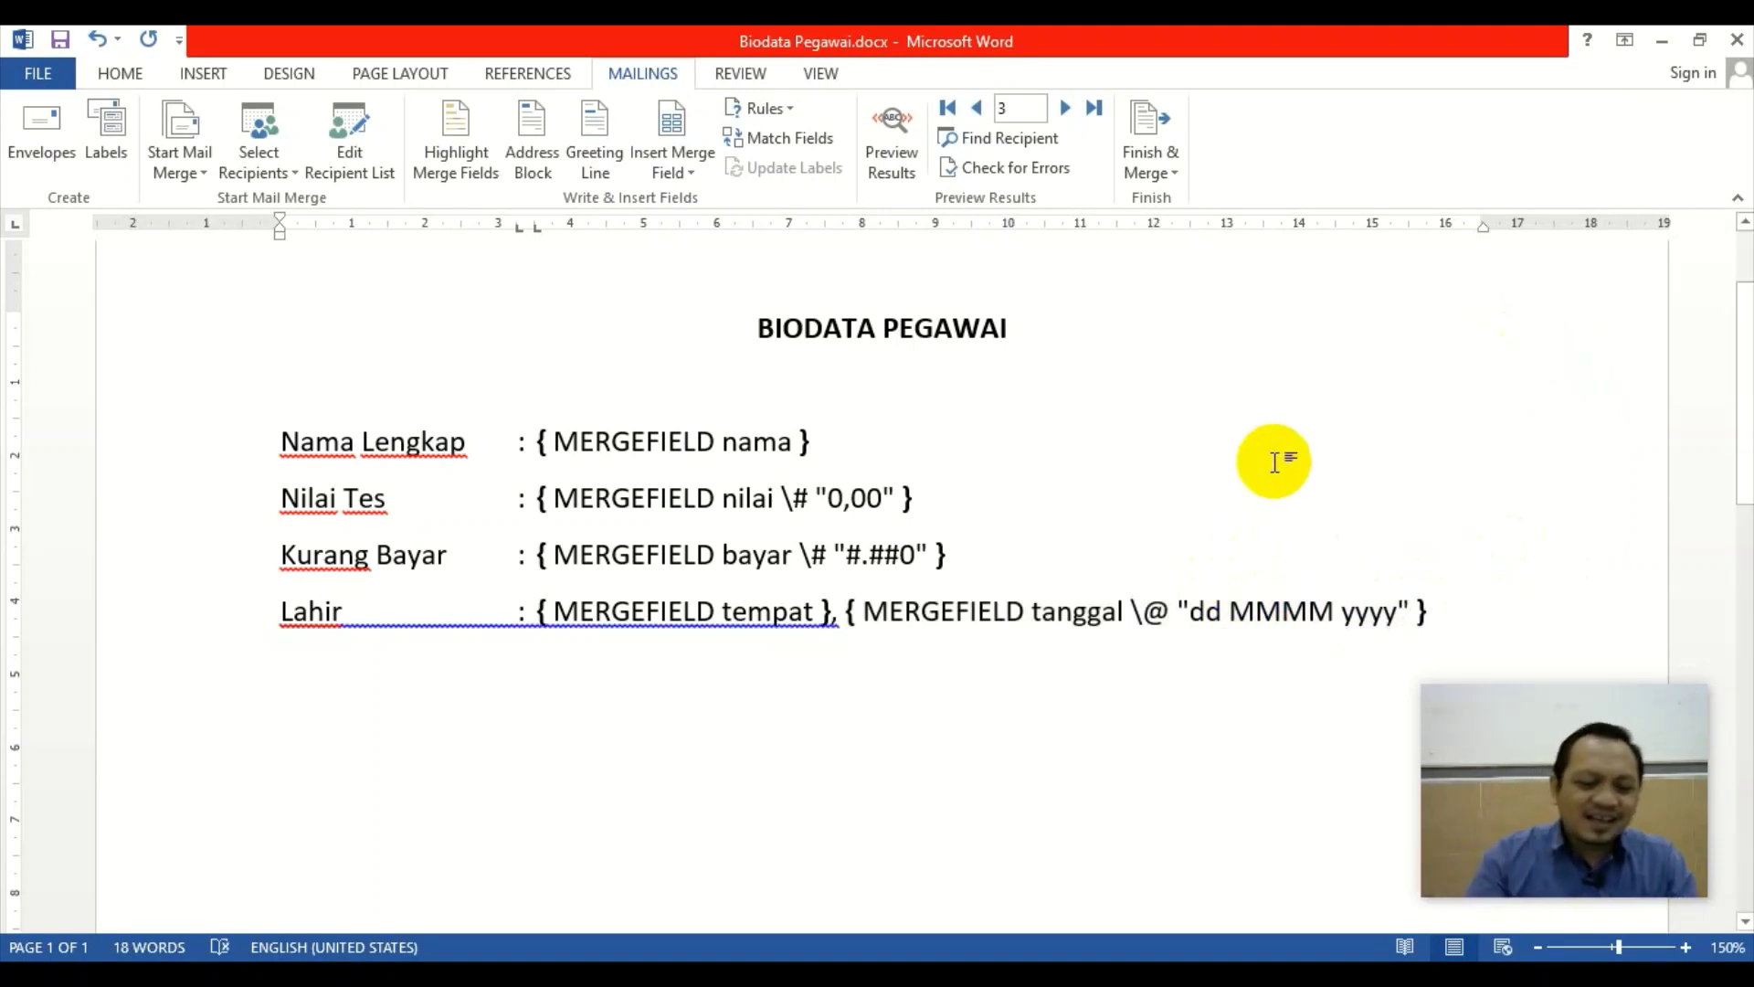
key("alt+F9")
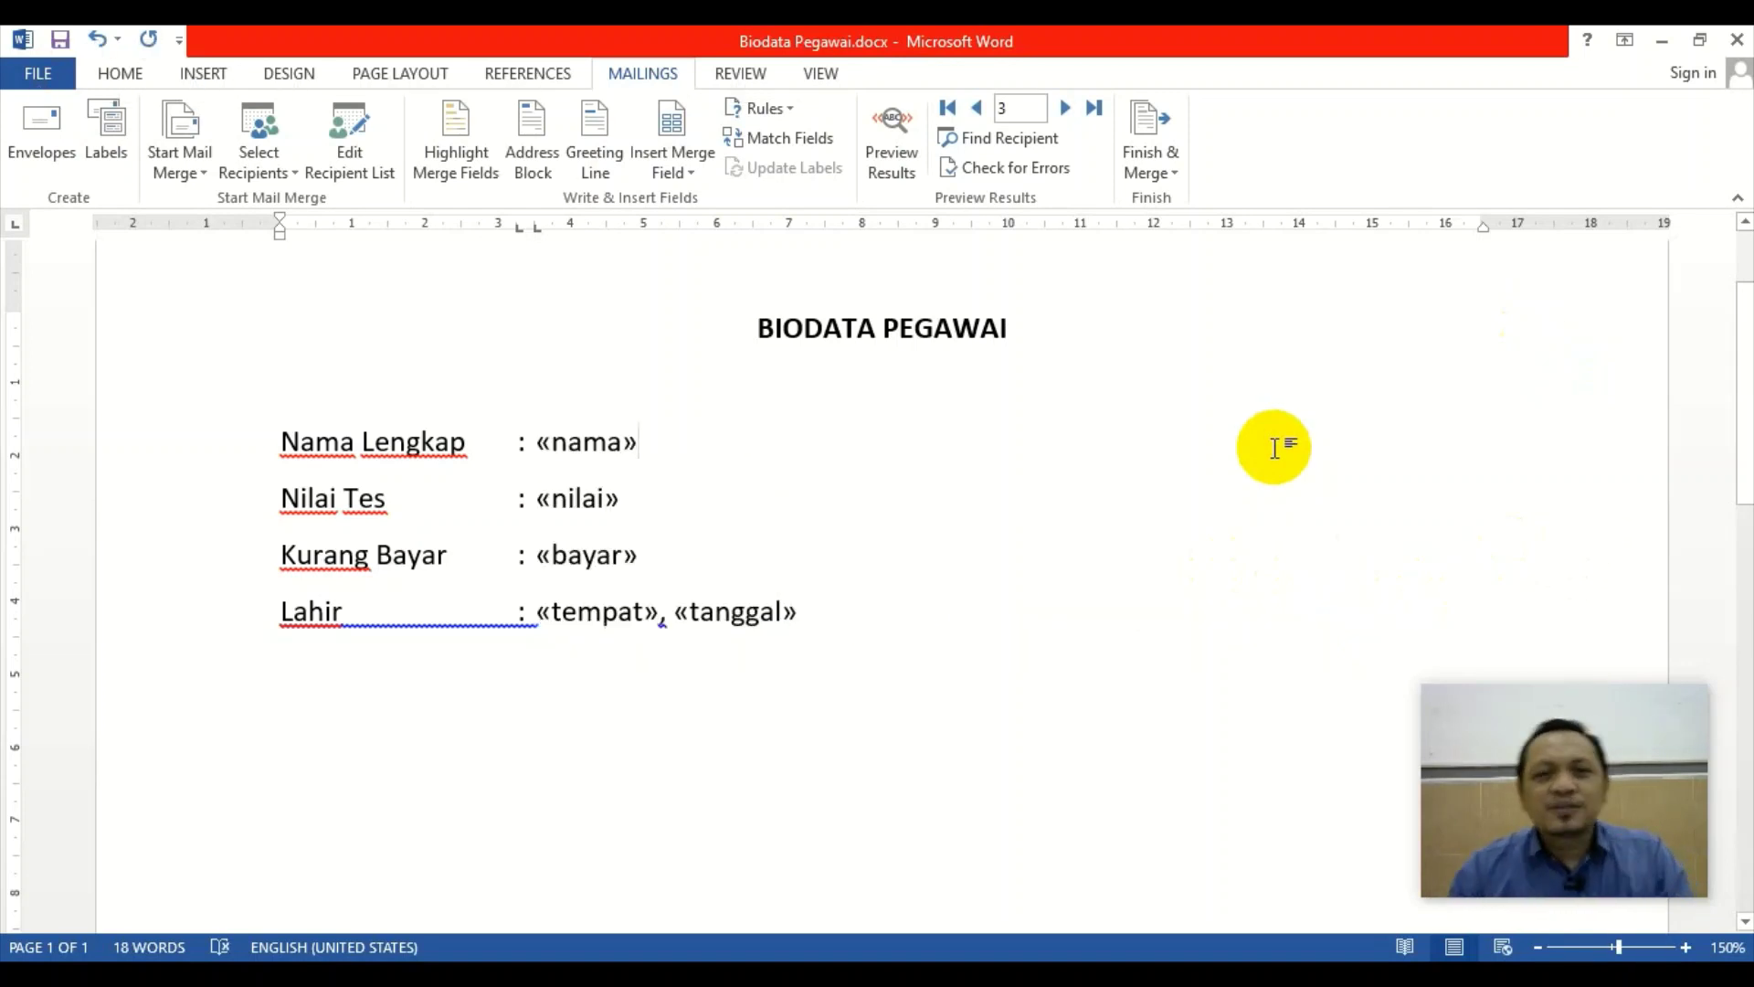
Preview the first and last records, confirming dates such as Surabaya, 11 October 2000
left_click(894, 132)
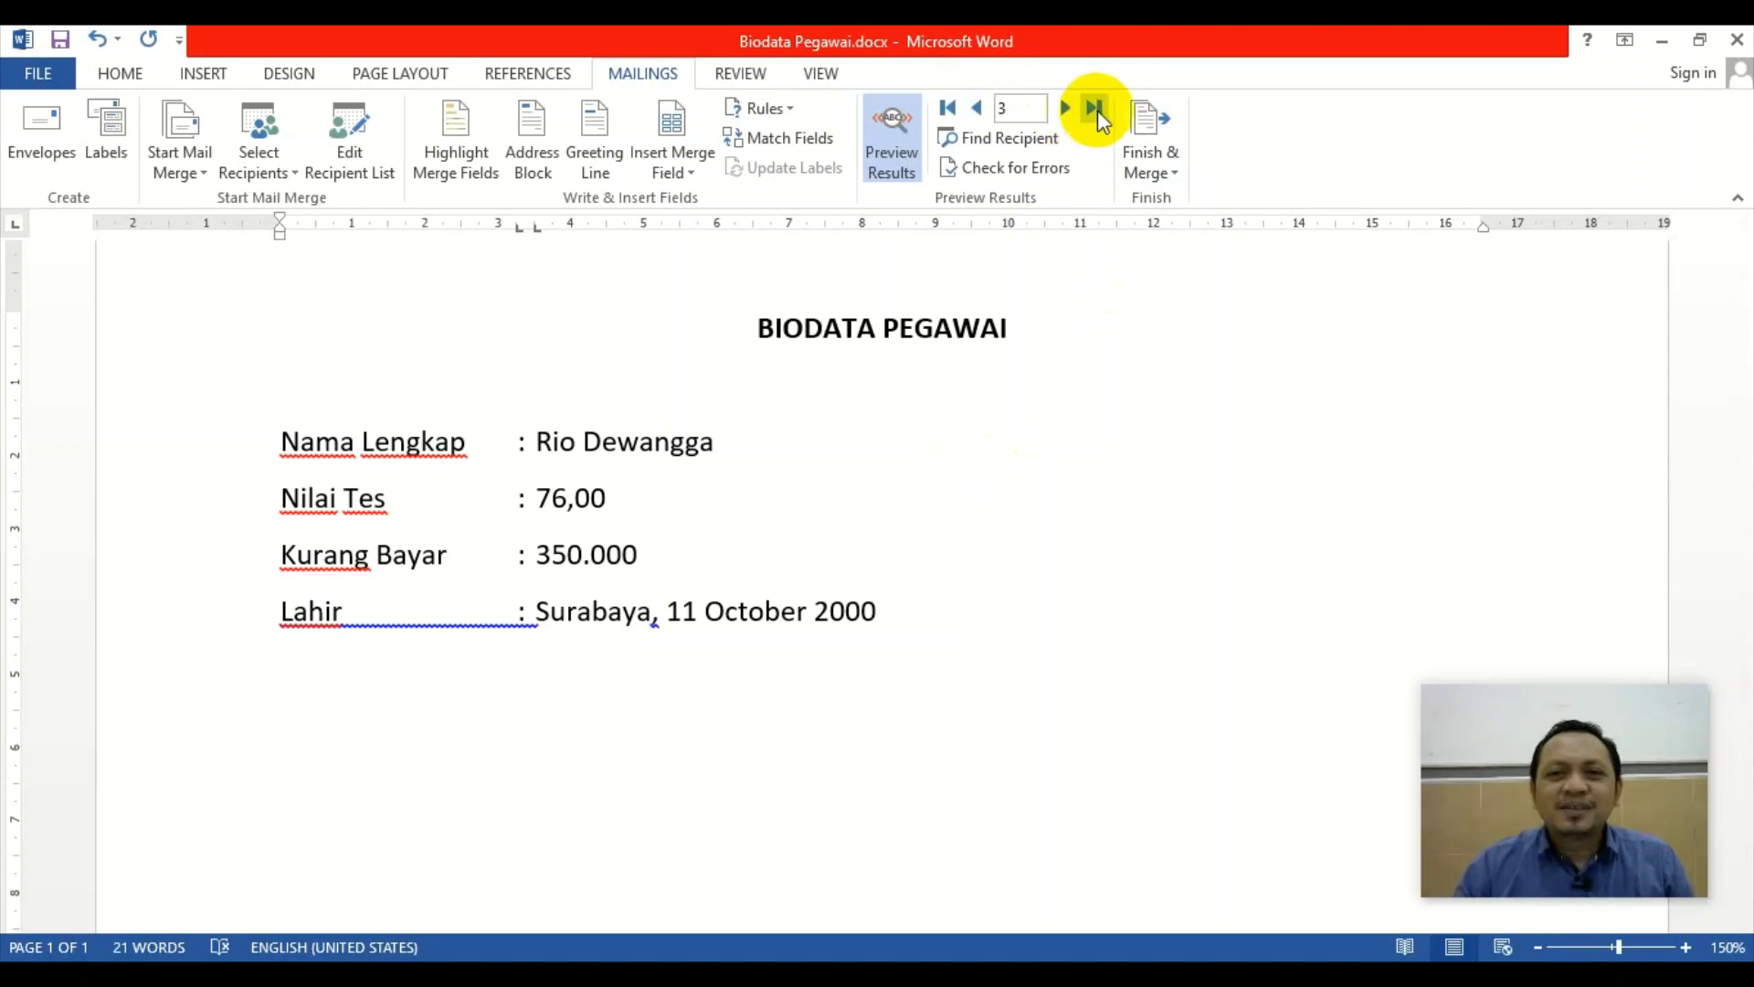
left_click(951, 108)
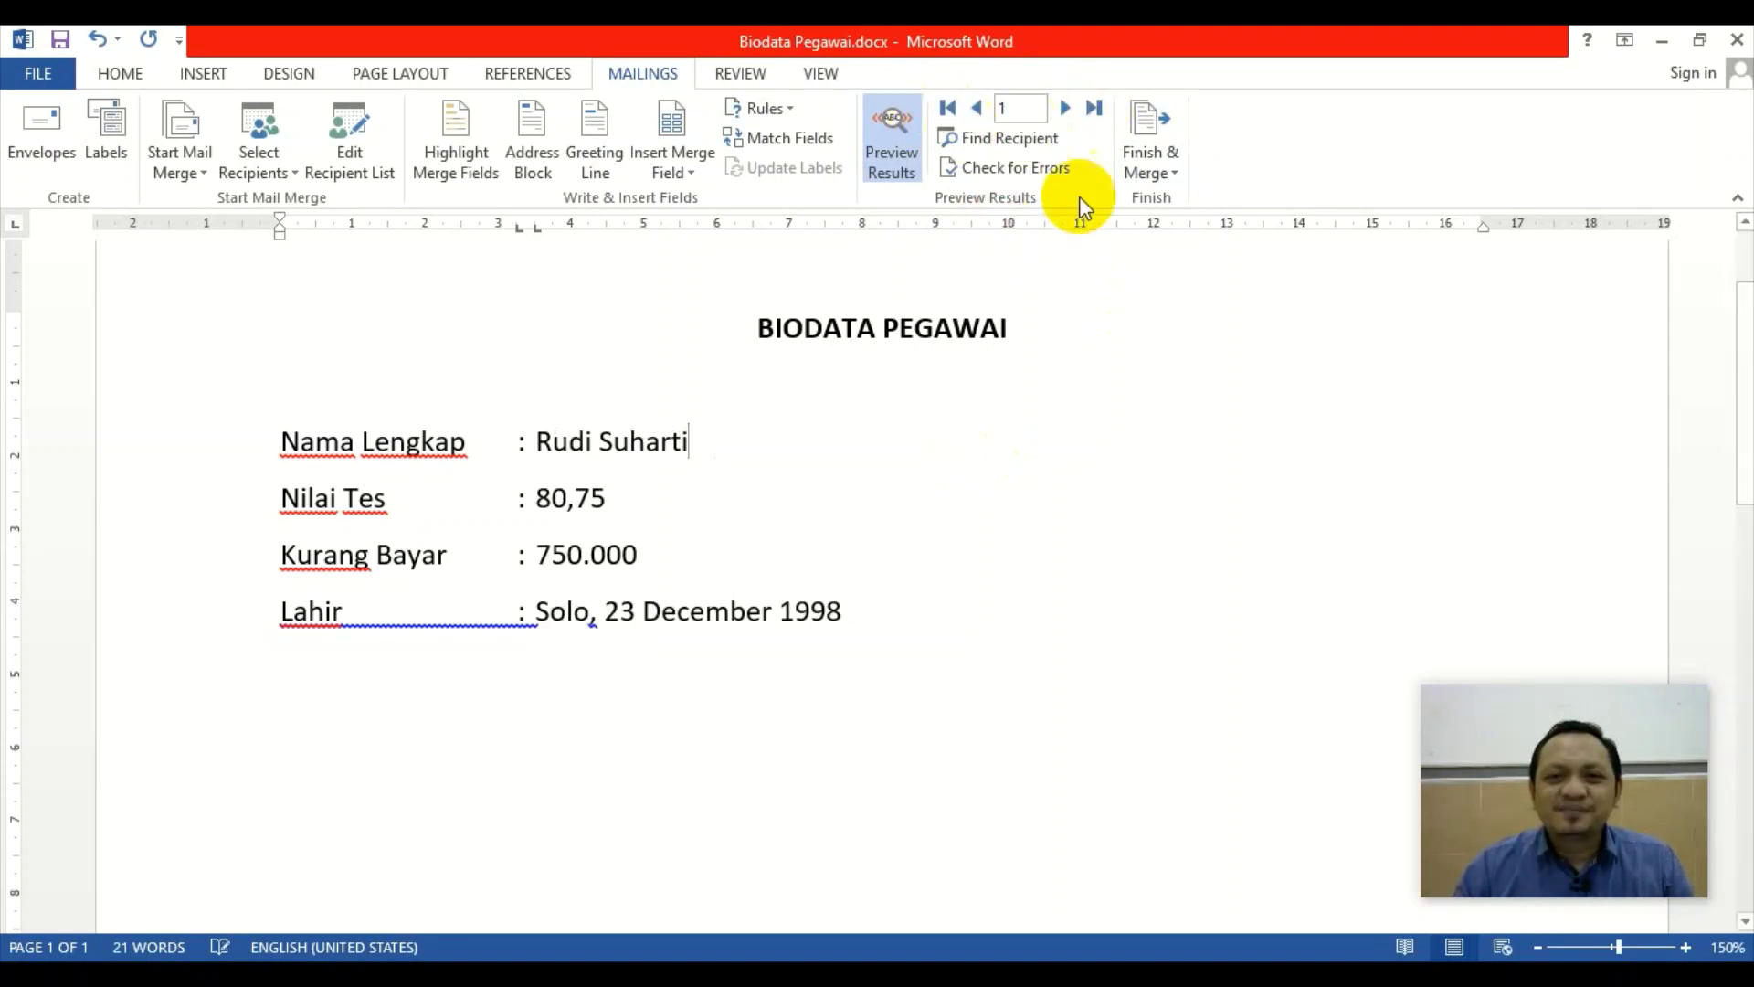
left_click(1093, 108)
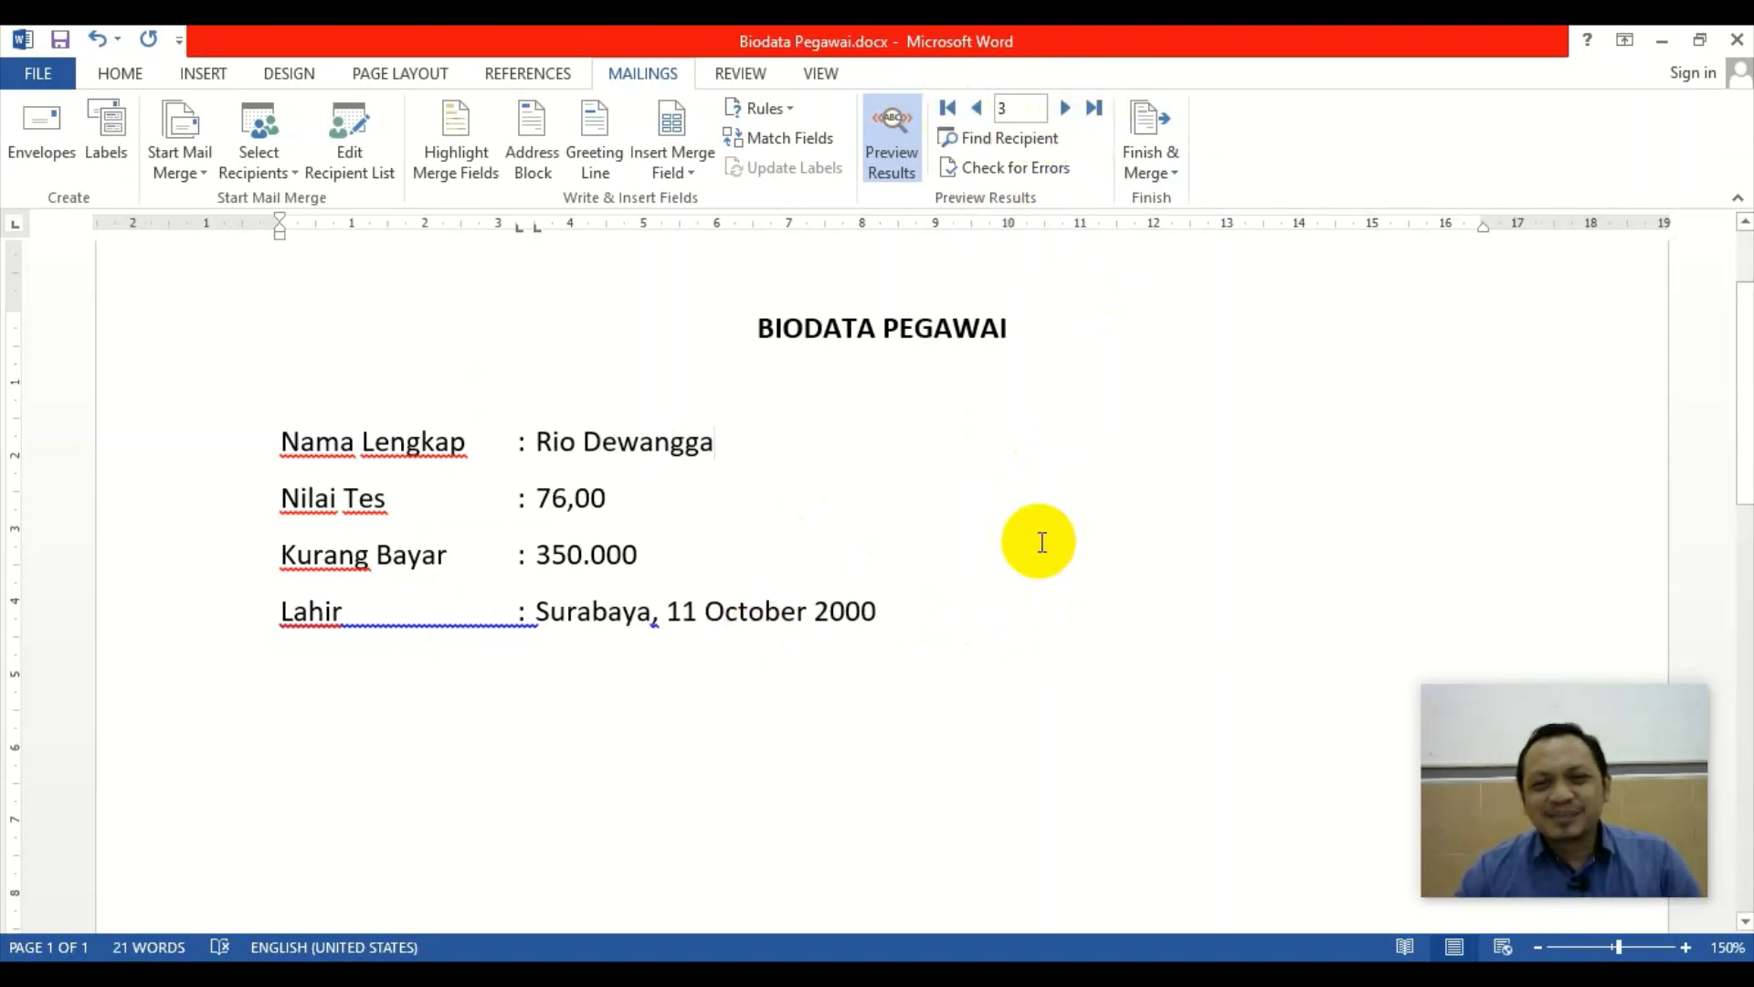